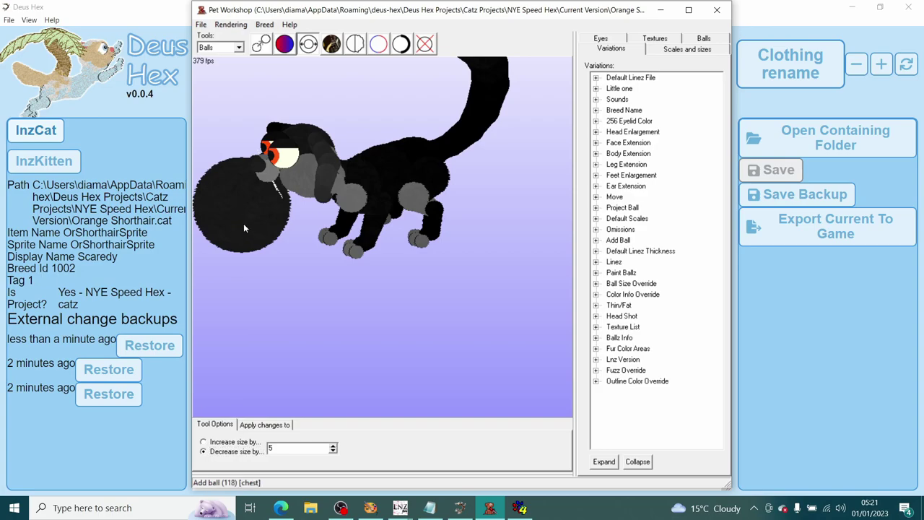
- Shrink the new chest add ball in front of the cat in decrements of 5 and paint it colour 25
{"action": "left_click_drag", "start_coordinate": [243, 223], "coordinate": [241, 207]}
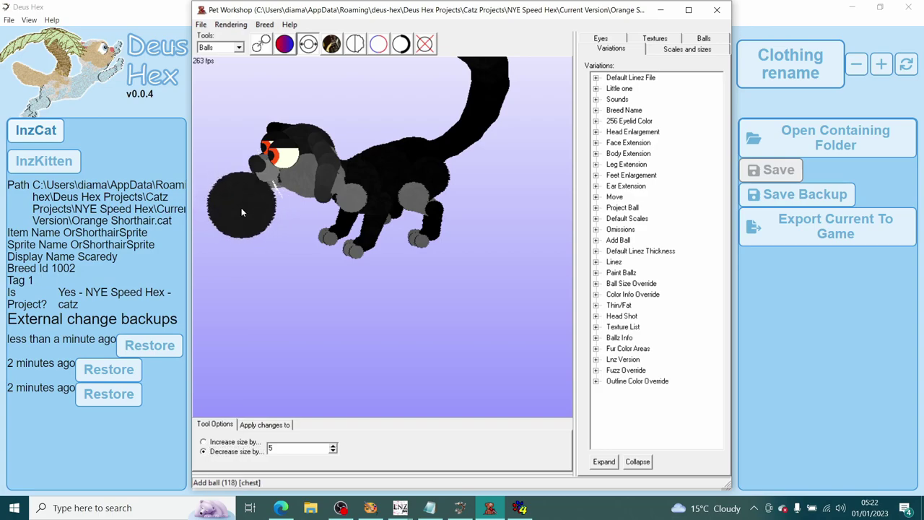
{"action": "left_click", "coordinate": [285, 46]}
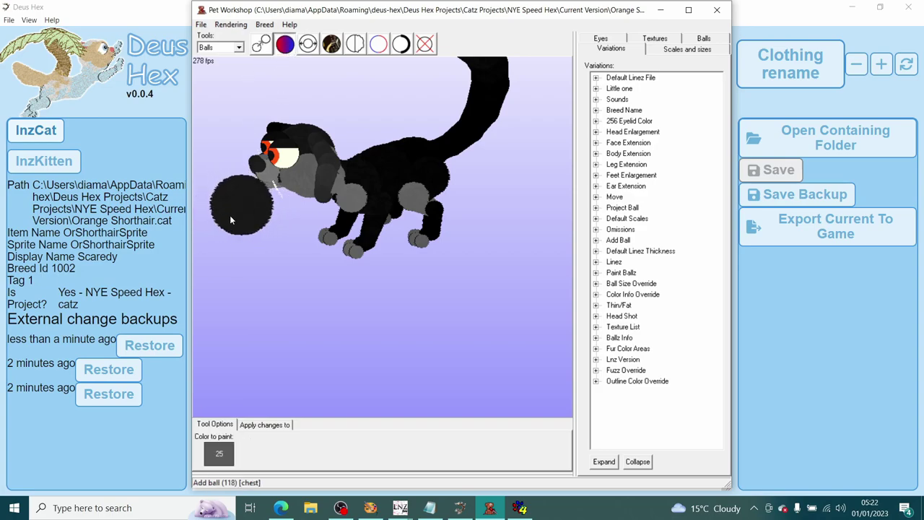
{"action": "left_click", "coordinate": [231, 216]}
{"action": "left_click", "coordinate": [308, 44]}
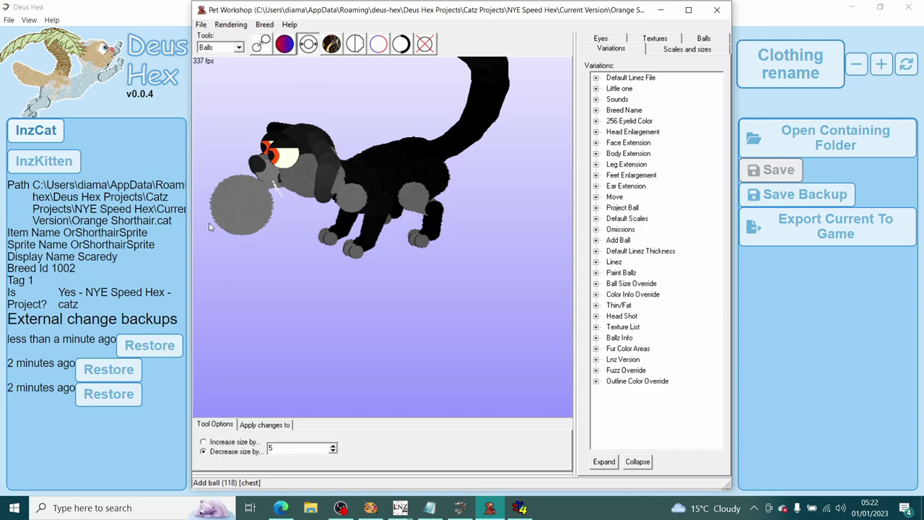
{"action": "left_click_drag", "start_coordinate": [239, 199], "coordinate": [238, 208]}
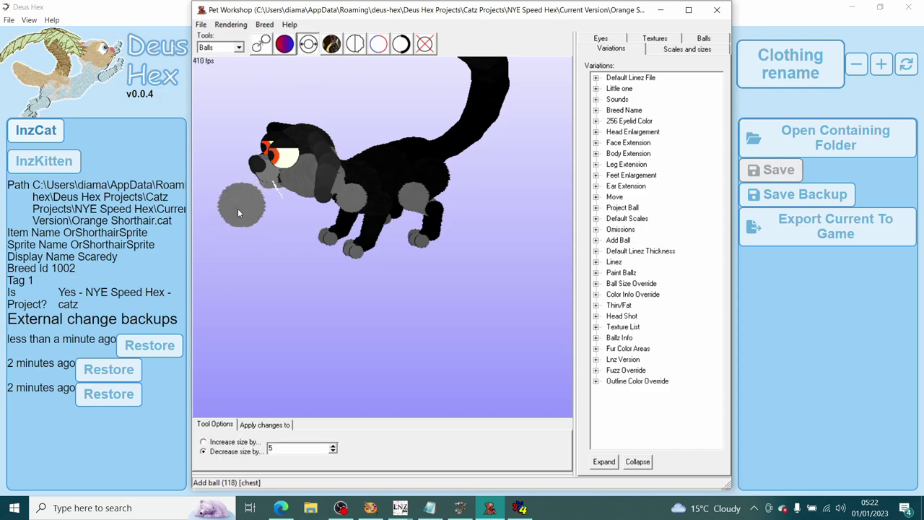
- Move the grey add ball above the cat's left shoulder and shrink it slightly in decrements of 5
{"action": "left_click", "coordinate": [263, 46]}
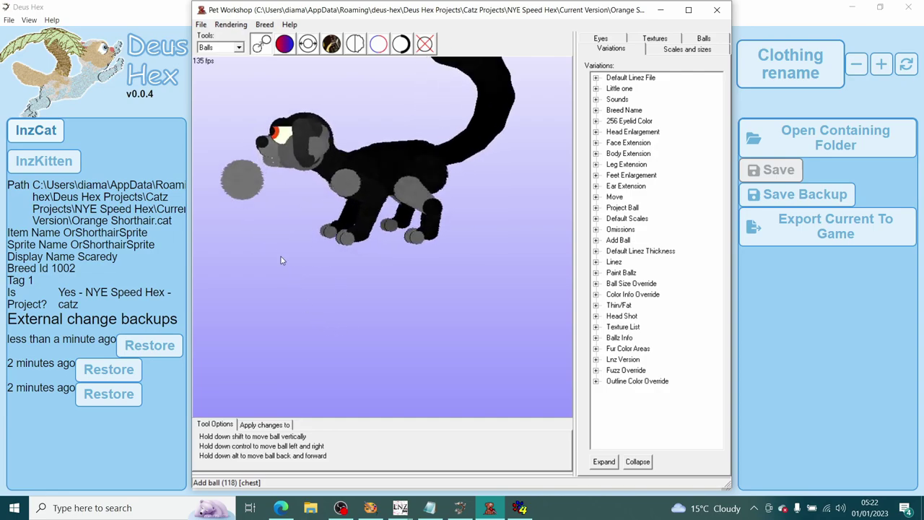
{"action": "left_click_drag", "start_coordinate": [240, 181], "coordinate": [242, 150]}
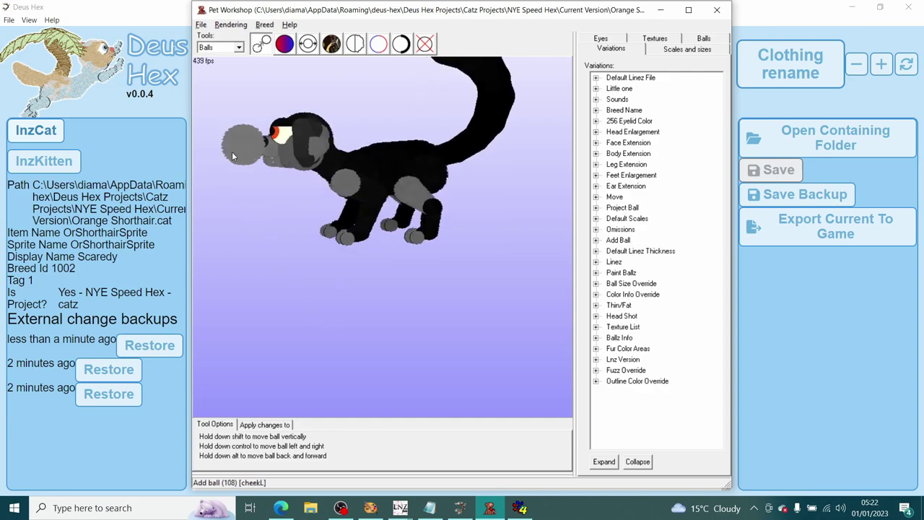
{"action": "left_click_drag", "start_coordinate": [339, 326], "coordinate": [324, 372]}
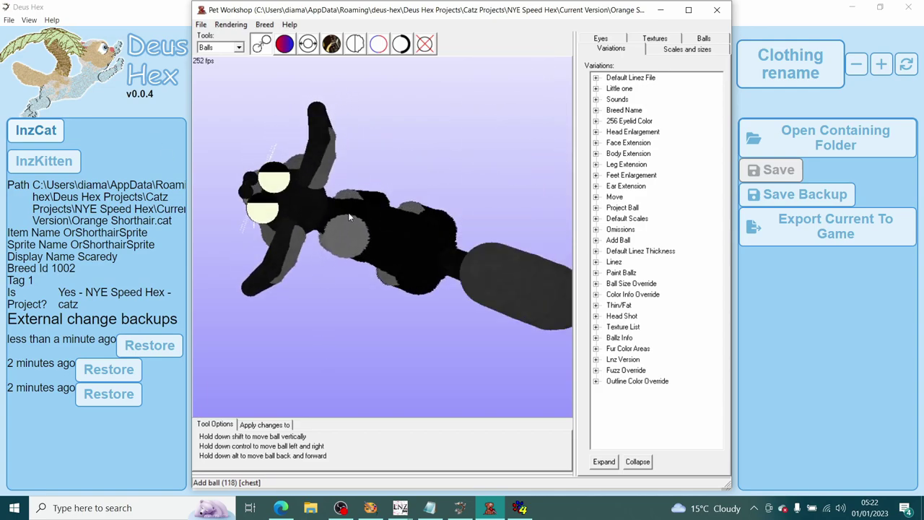
{"action": "left_click_drag", "start_coordinate": [335, 251], "coordinate": [306, 322]}
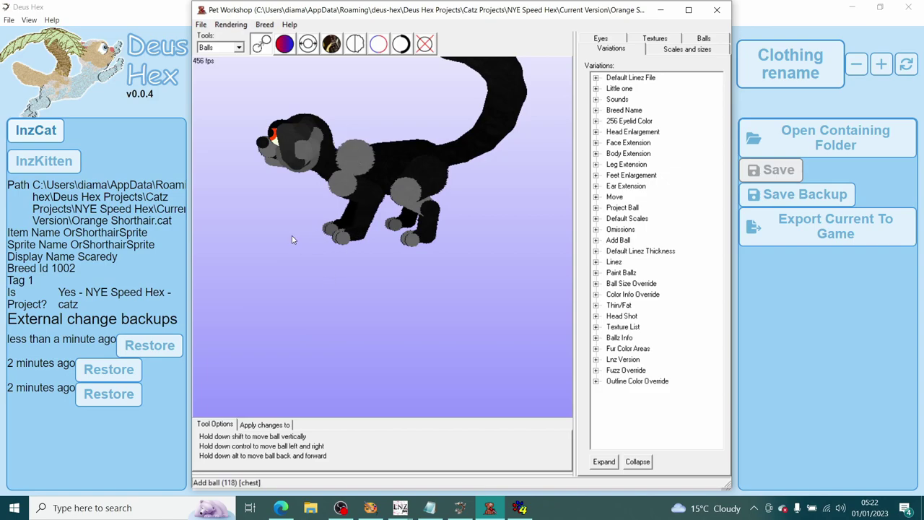
{"action": "left_click_drag", "start_coordinate": [292, 235], "coordinate": [281, 237]}
{"action": "left_click", "coordinate": [307, 44]}
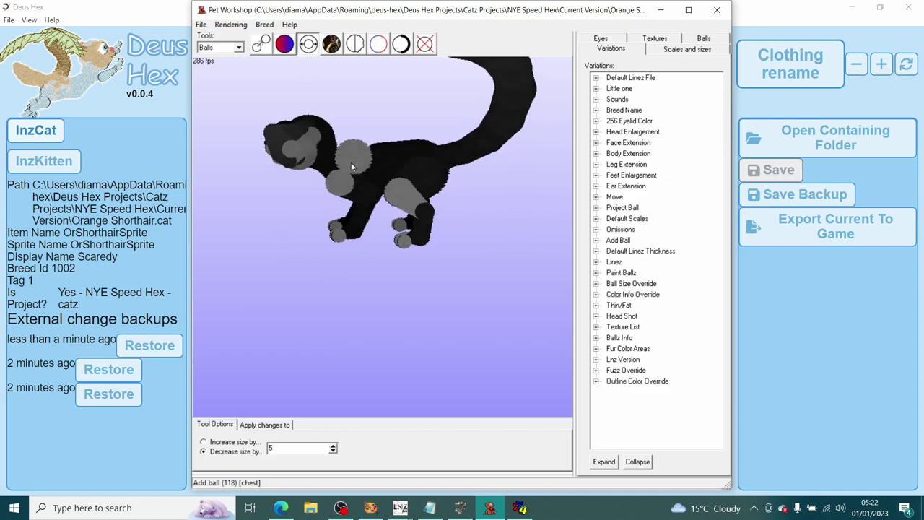
{"action": "left_click_drag", "start_coordinate": [317, 229], "coordinate": [285, 266]}
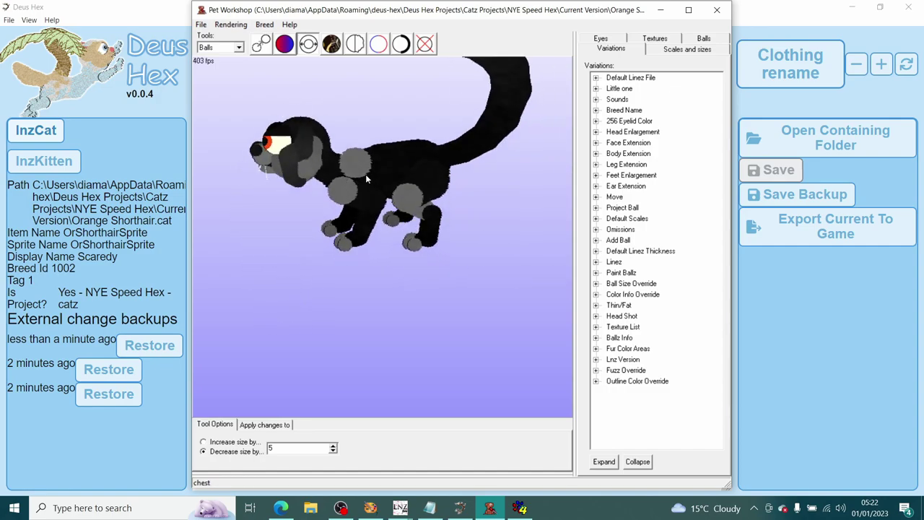
- Connect the add ball to the left shoulder ball with a line and save the breed file
{"action": "right_click", "coordinate": [354, 154]}
{"action": "left_click", "coordinate": [372, 217]}
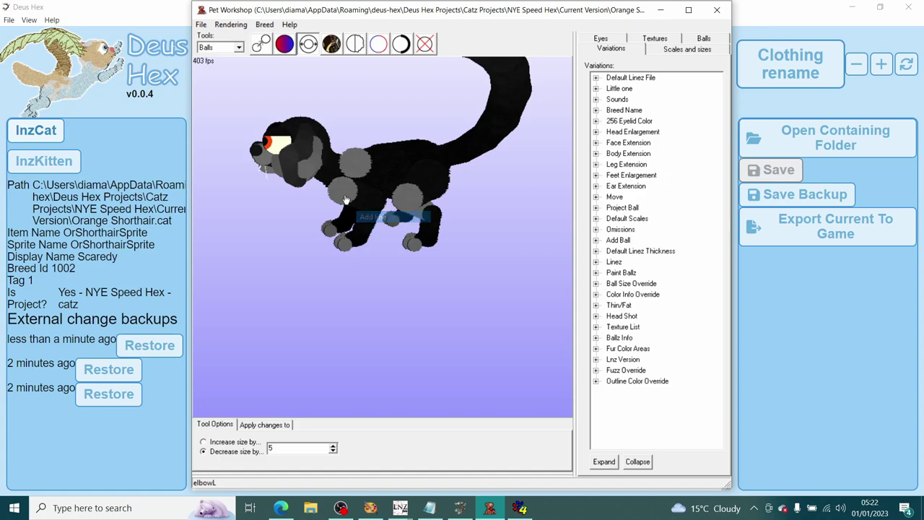
{"action": "right_click", "coordinate": [341, 190]}
{"action": "left_click", "coordinate": [357, 253]}
{"action": "left_click_drag", "start_coordinate": [371, 253], "coordinate": [364, 301]}
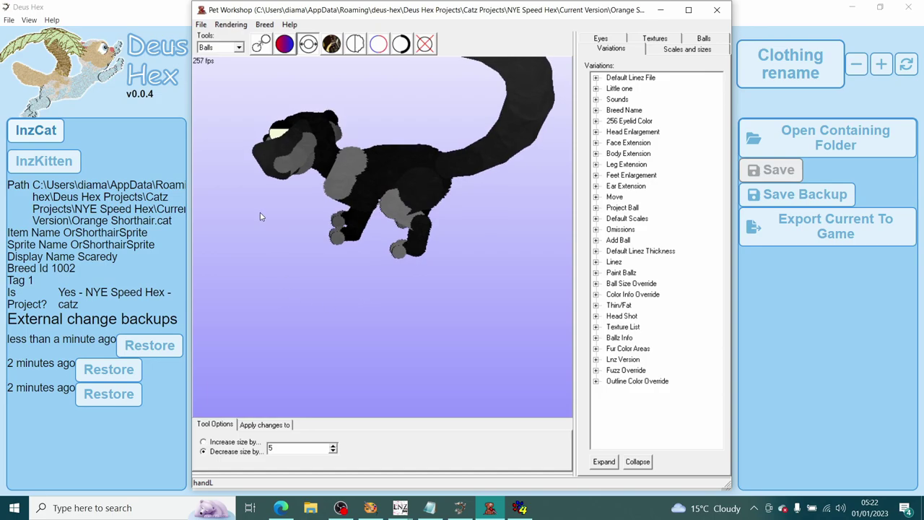
{"action": "left_click_drag", "start_coordinate": [260, 214], "coordinate": [274, 248]}
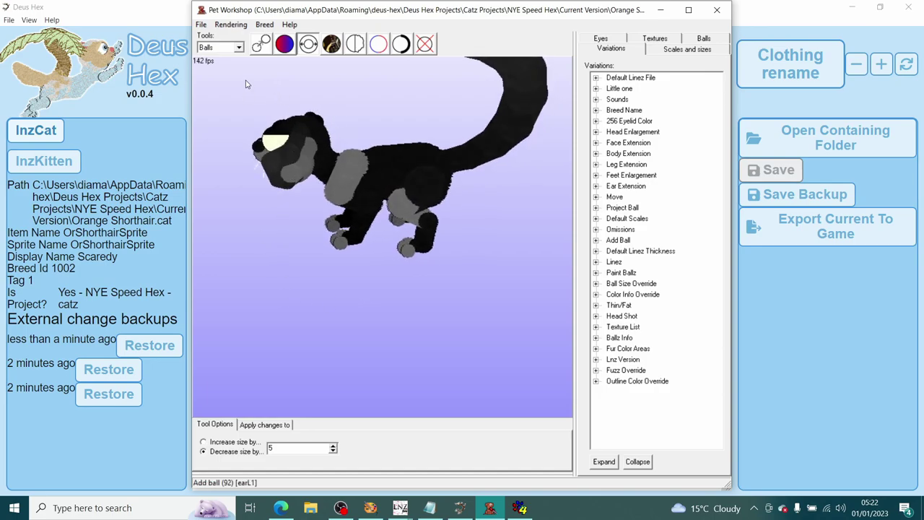
{"action": "left_click", "coordinate": [201, 24]}
{"action": "left_click", "coordinate": [214, 62]}
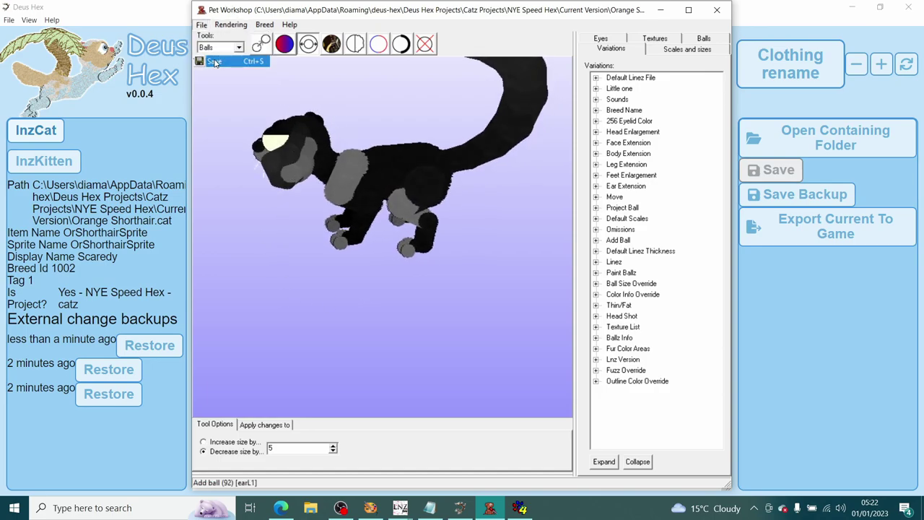
- Insert a ";shoulders" comment above the last add ball row, just before [Default Linez Thickness], in the Deus Hex editor
{"action": "scroll", "coordinate": [364, 303], "scroll_direction": "down", "scroll_amount": 15}
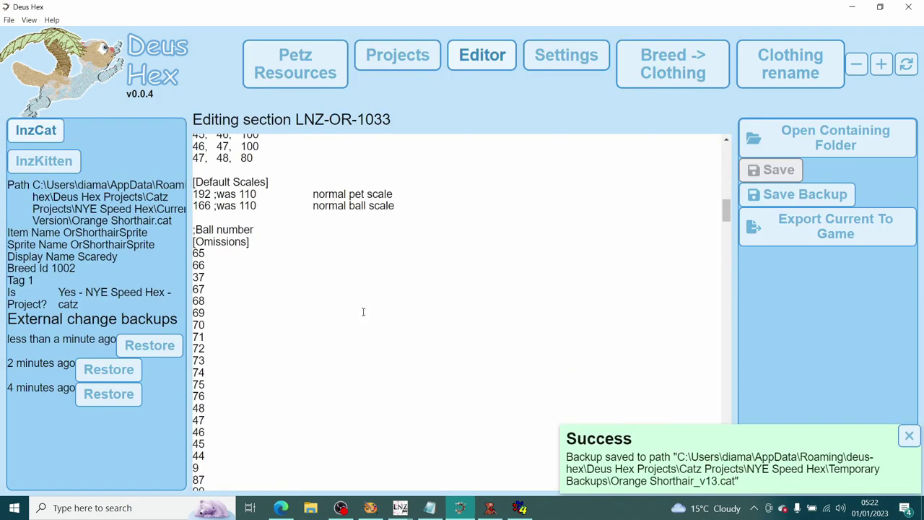
{"action": "scroll", "coordinate": [363, 312], "scroll_direction": "down", "scroll_amount": 20}
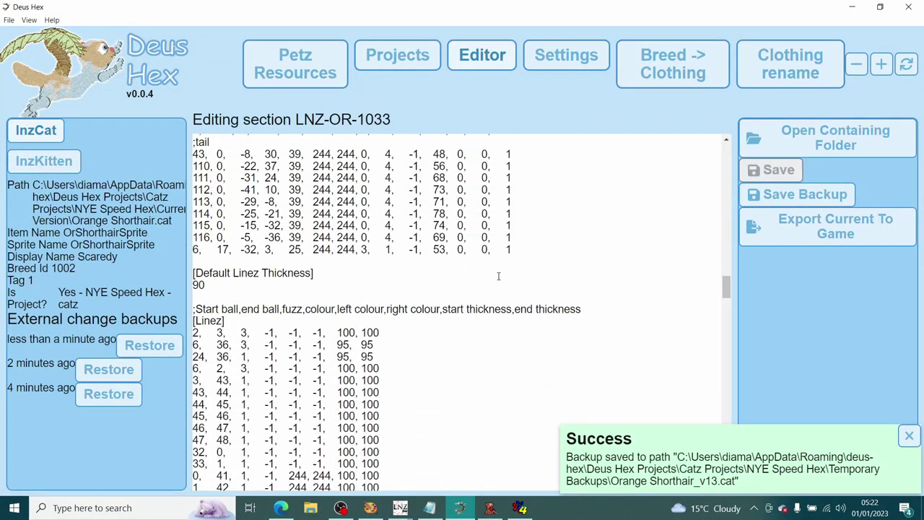
{"action": "left_click", "coordinate": [523, 238], "text": "shift"}
{"action": "key", "text": "Delete"}
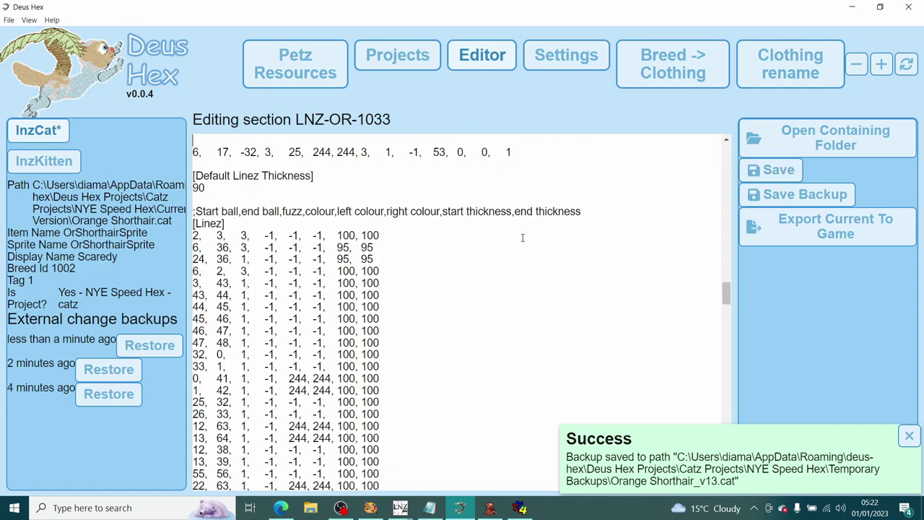
{"action": "type", "text": ";shoulders"}
- Duplicate the shoulder add ball row beneath itself as a mirrored copy for the other side, and save the file
{"action": "key", "text": "shift+Home"}
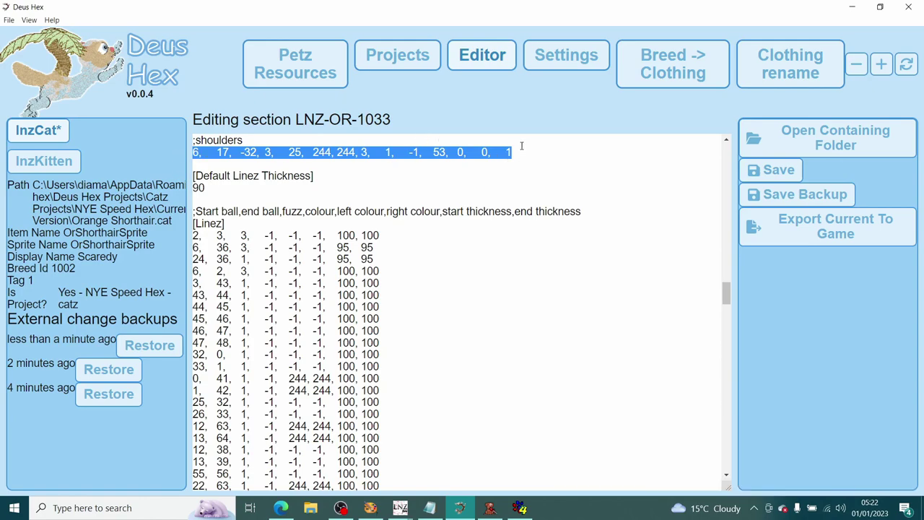
{"action": "key", "text": "ctrl+c"}
{"action": "key", "text": "End"}
{"action": "key", "text": "Return"}
{"action": "key", "text": "ctrl+v"}
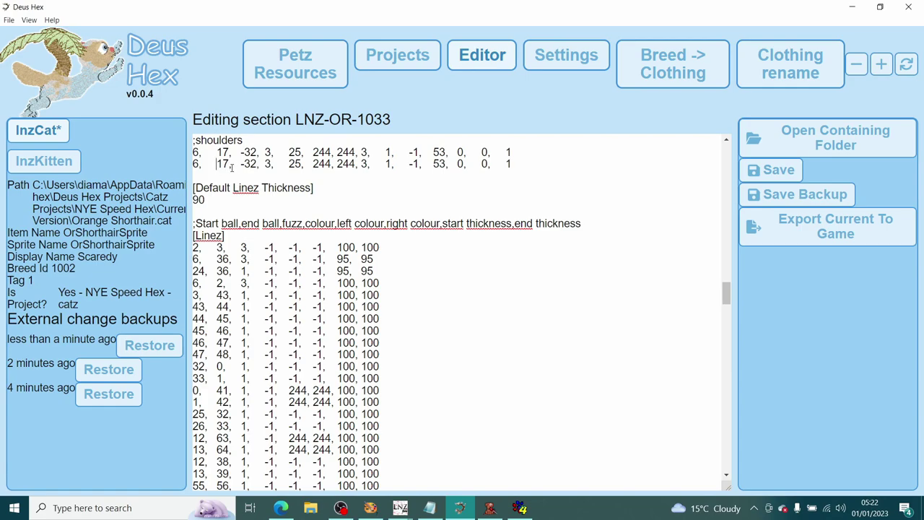
{"action": "left_click", "coordinate": [744, 170]}
- Switch to Pet Workshop and reopen the recently edited Orange Shorthair file
{"action": "left_click", "coordinate": [490, 509]}
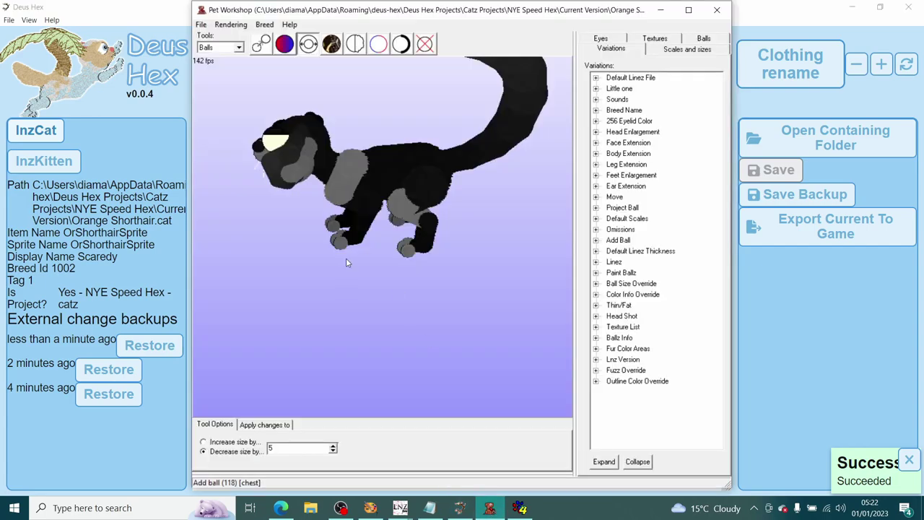
{"action": "left_click", "coordinate": [200, 24]}
{"action": "mouse_move", "coordinate": [223, 50]}
{"action": "left_click", "coordinate": [293, 51]}
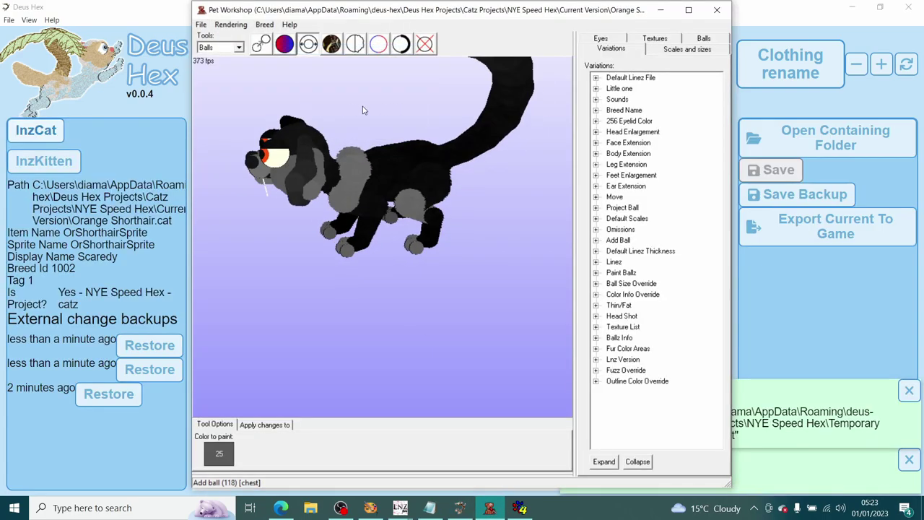
- Connect the mirrored add ball to the shoulderR ball with a line
{"action": "right_click", "coordinate": [414, 165]}
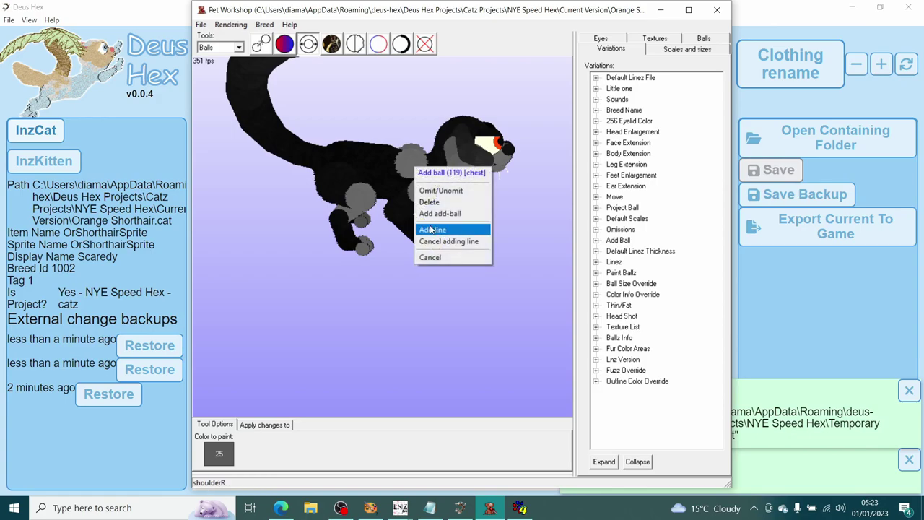
{"action": "left_click", "coordinate": [433, 229]}
{"action": "right_click", "coordinate": [426, 194]}
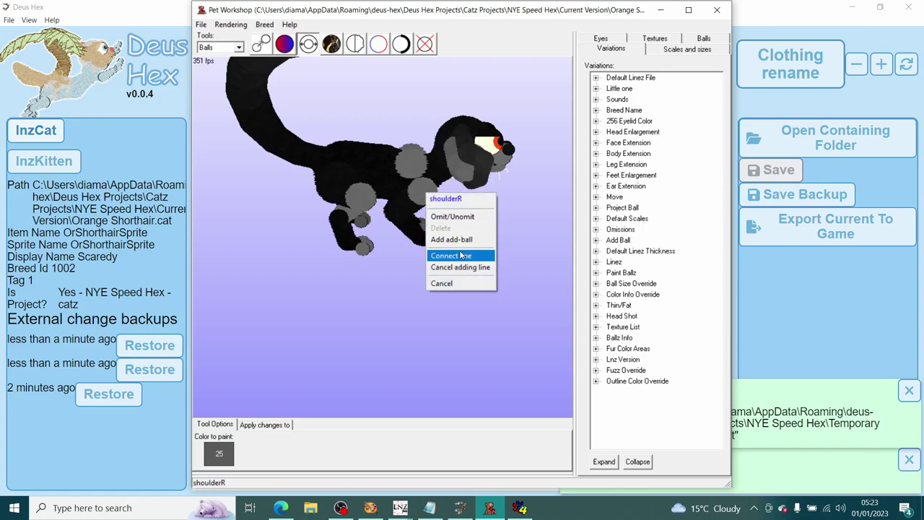
{"action": "left_click", "coordinate": [459, 253]}
{"action": "mouse_move", "coordinate": [495, 237]}
{"action": "left_mouse_down"}
{"action": "mouse_move", "coordinate": [445, 220]}
{"action": "mouse_move", "coordinate": [386, 236]}
{"action": "mouse_move", "coordinate": [407, 230]}
{"action": "mouse_move", "coordinate": [396, 261]}
{"action": "mouse_move", "coordinate": [405, 236]}
{"action": "mouse_move", "coordinate": [499, 227]}
{"action": "left_mouse_up"}
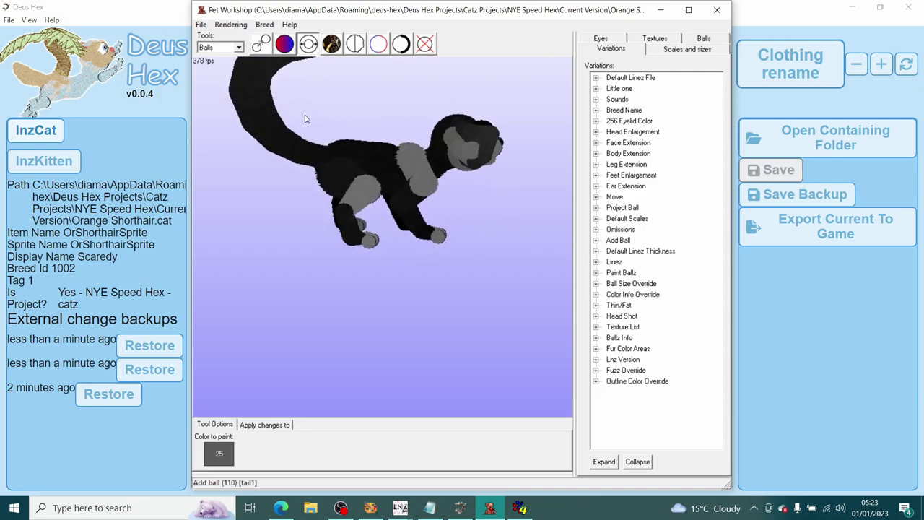
- Enlarge the hips and lower hind legs on both sides in increments of 5
{"action": "left_click", "coordinate": [300, 44]}
{"action": "left_click", "coordinate": [230, 441]}
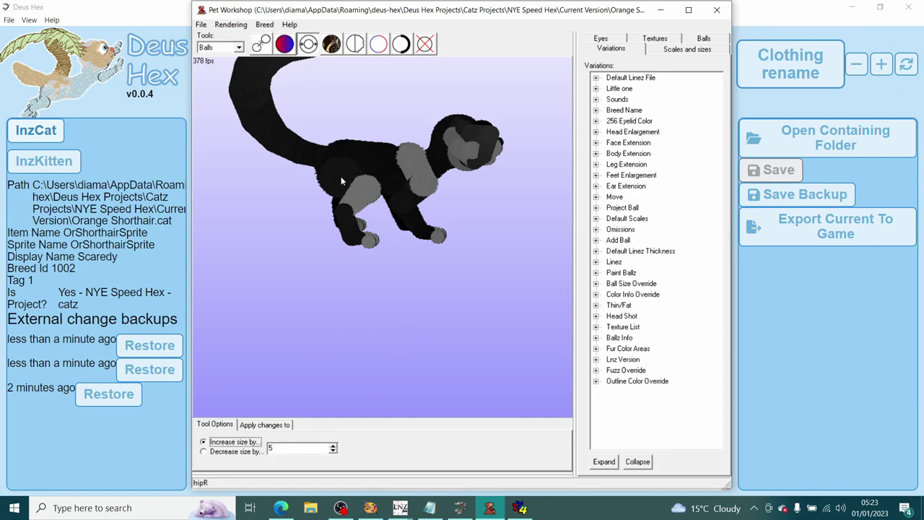
{"action": "left_click_drag", "start_coordinate": [340, 176], "coordinate": [404, 216]}
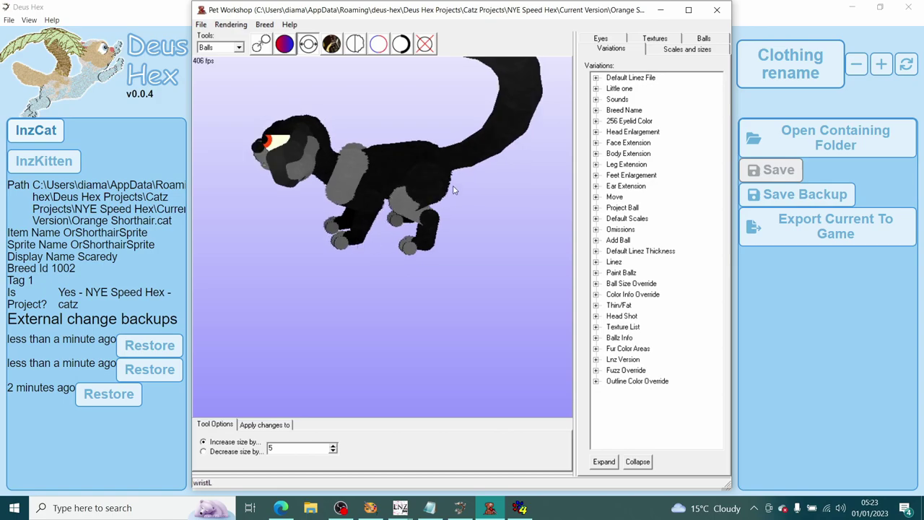
{"action": "left_click_drag", "start_coordinate": [486, 239], "coordinate": [438, 233]}
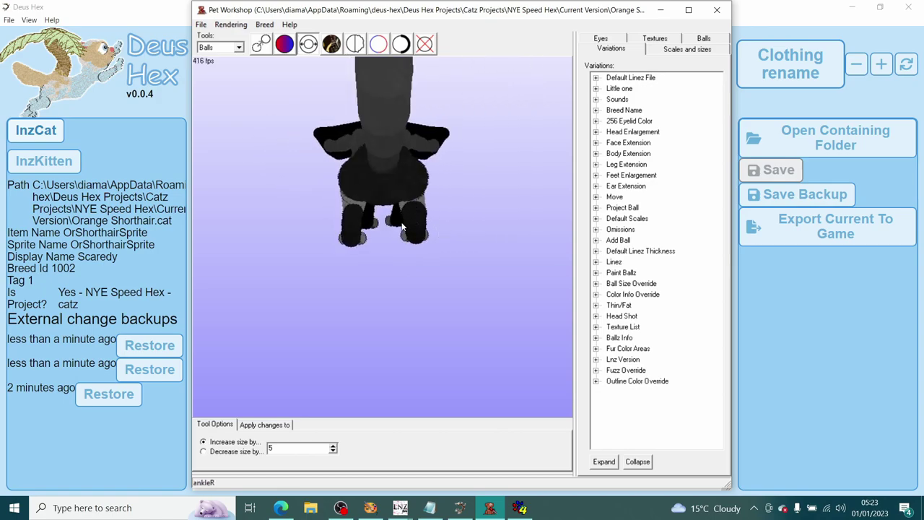
{"action": "left_click_drag", "start_coordinate": [351, 217], "coordinate": [361, 299]}
{"action": "left_click_drag", "start_coordinate": [397, 212], "coordinate": [362, 206]}
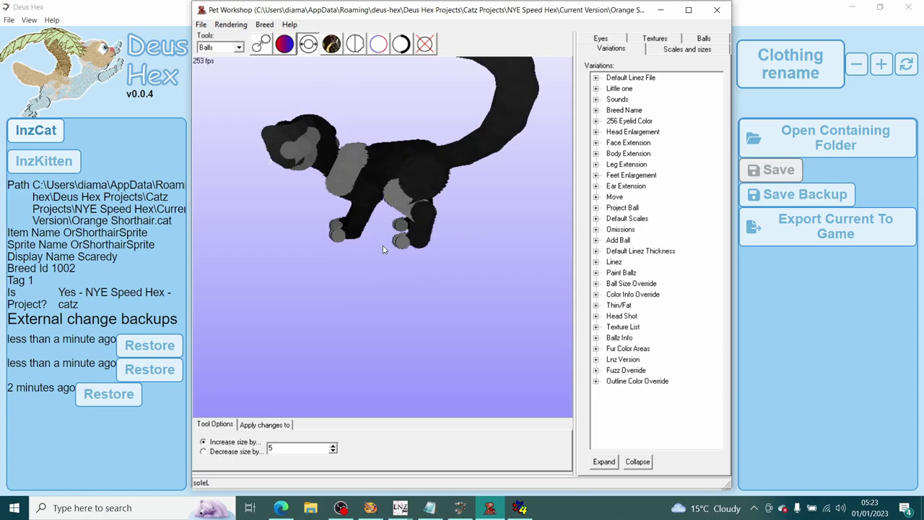
{"action": "left_click_drag", "start_coordinate": [369, 249], "coordinate": [471, 267]}
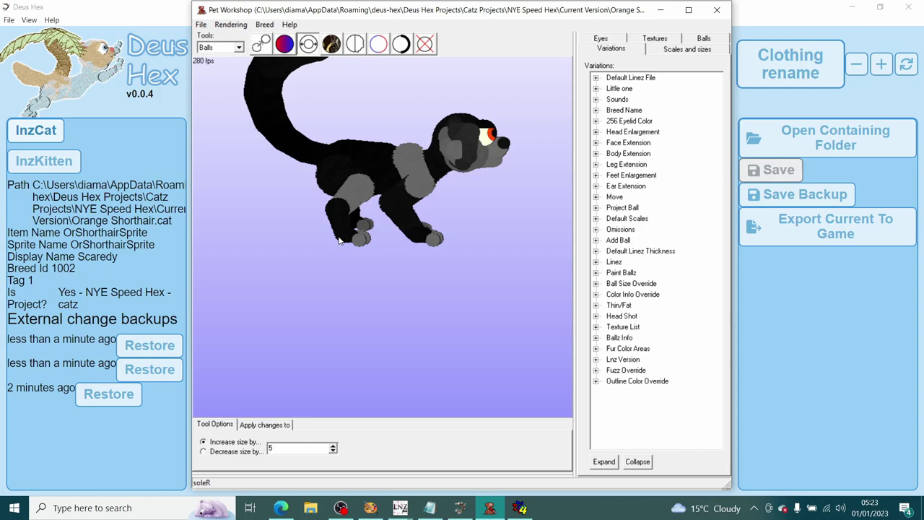
{"action": "left_click_drag", "start_coordinate": [383, 248], "coordinate": [318, 167]}
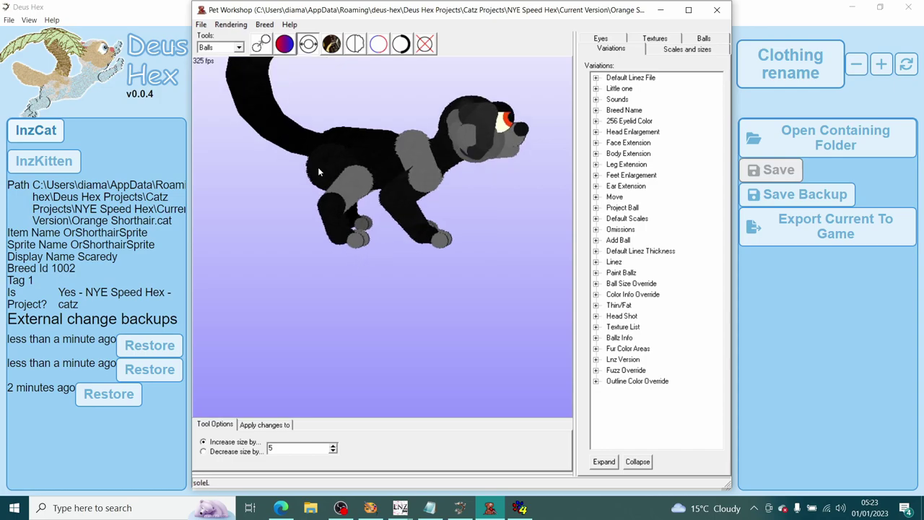
- Paint the remaining dark balls of the cat's paws with colour 25, leaving the ball size tool active
{"action": "left_click", "coordinate": [284, 45]}
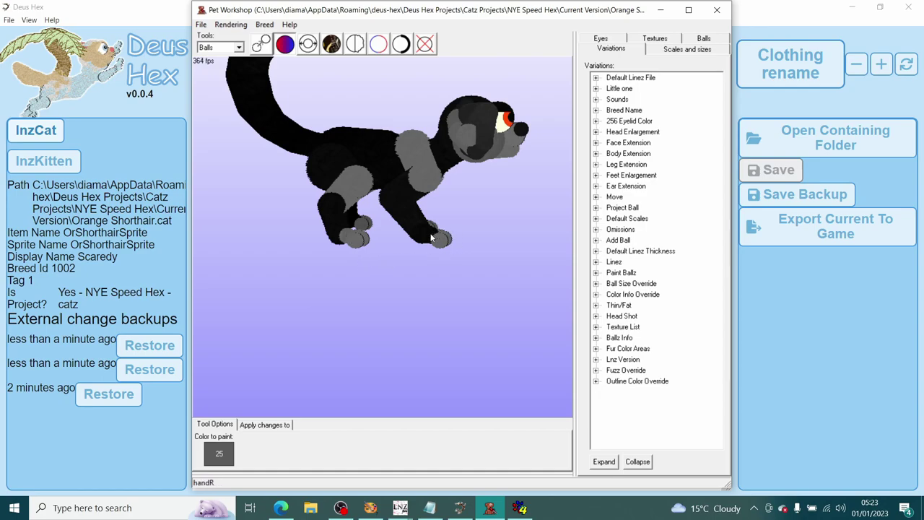
{"action": "left_click_drag", "start_coordinate": [440, 296], "coordinate": [354, 279]}
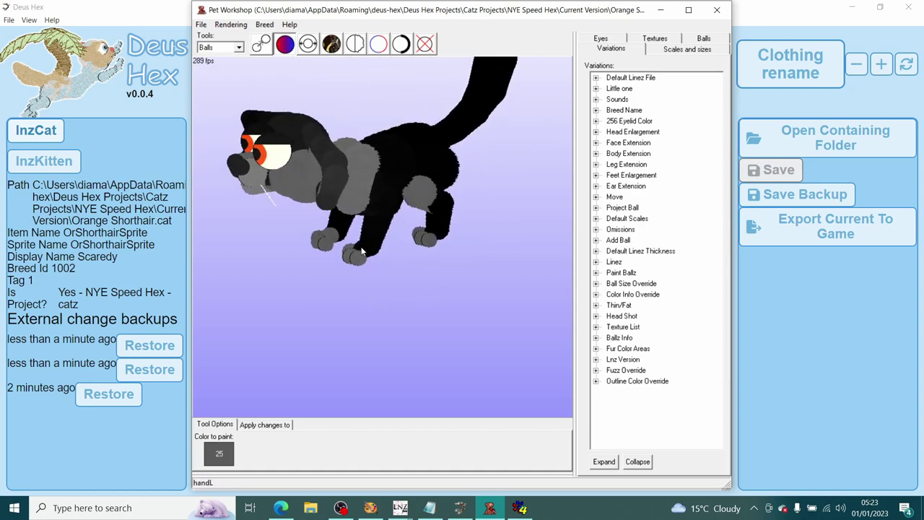
{"action": "left_click_drag", "start_coordinate": [422, 247], "coordinate": [425, 246]}
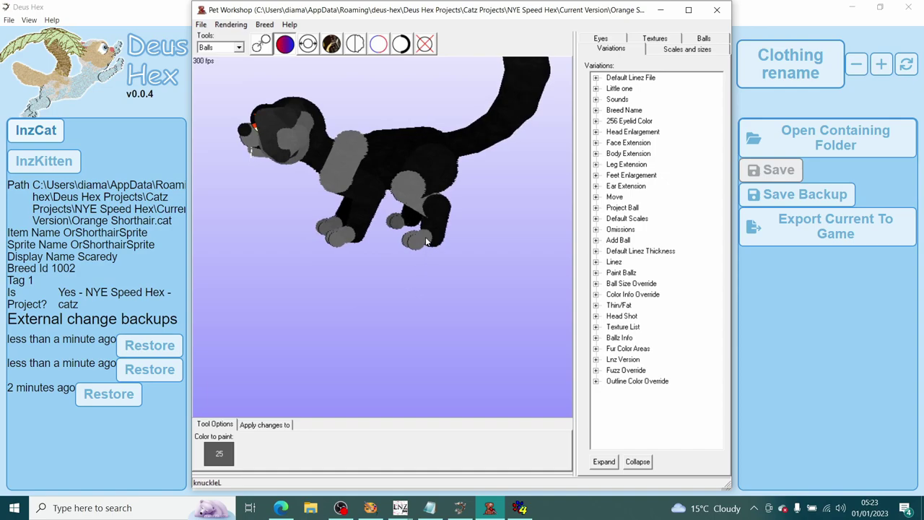
{"action": "left_click", "coordinate": [308, 44]}
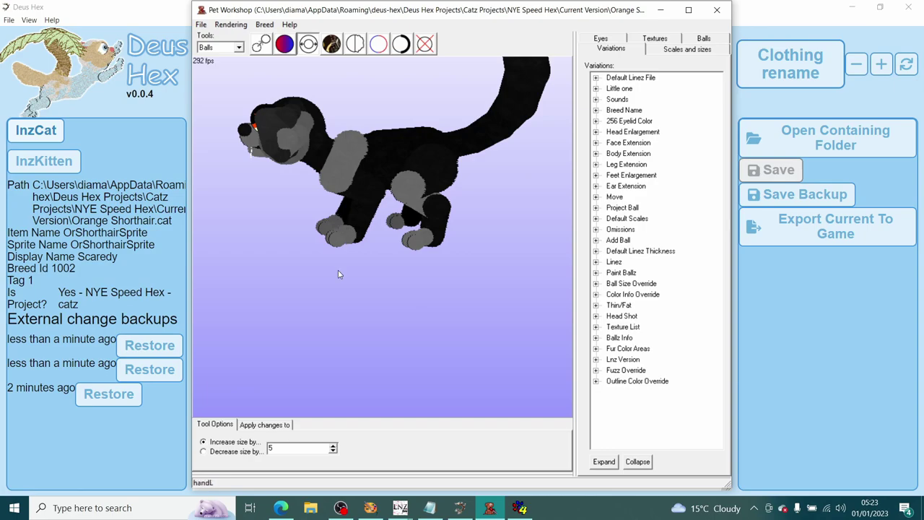
{"action": "left_click_drag", "start_coordinate": [338, 269], "coordinate": [353, 283]}
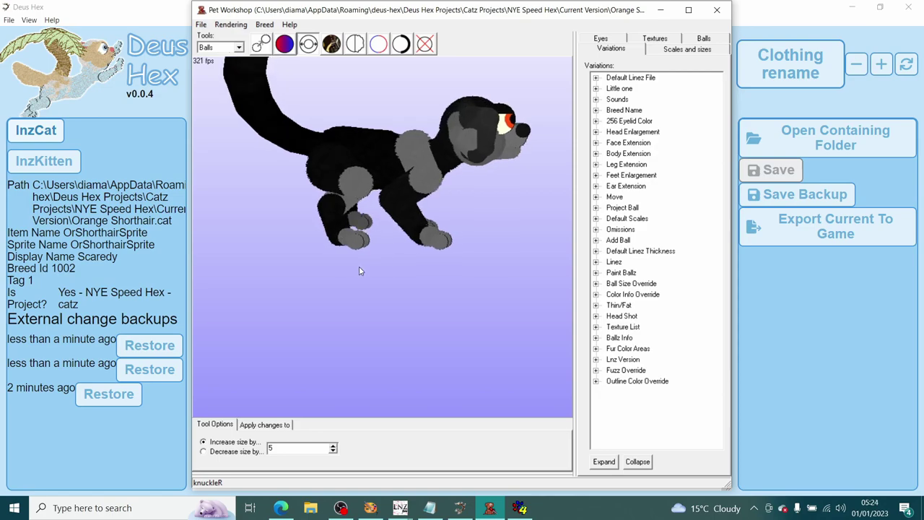
- Save the recoloured Orange Shorthair cat file
{"action": "left_click_drag", "start_coordinate": [354, 267], "coordinate": [332, 215]}
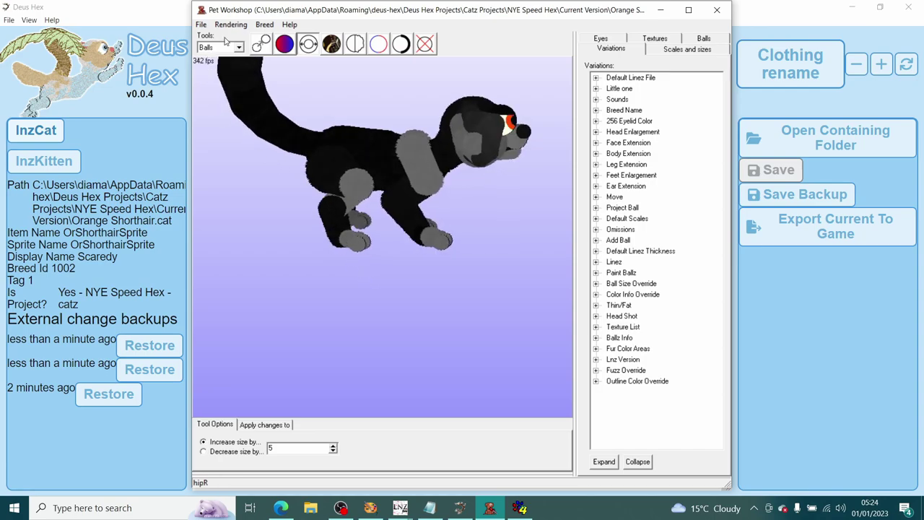
{"action": "left_click", "coordinate": [202, 25]}
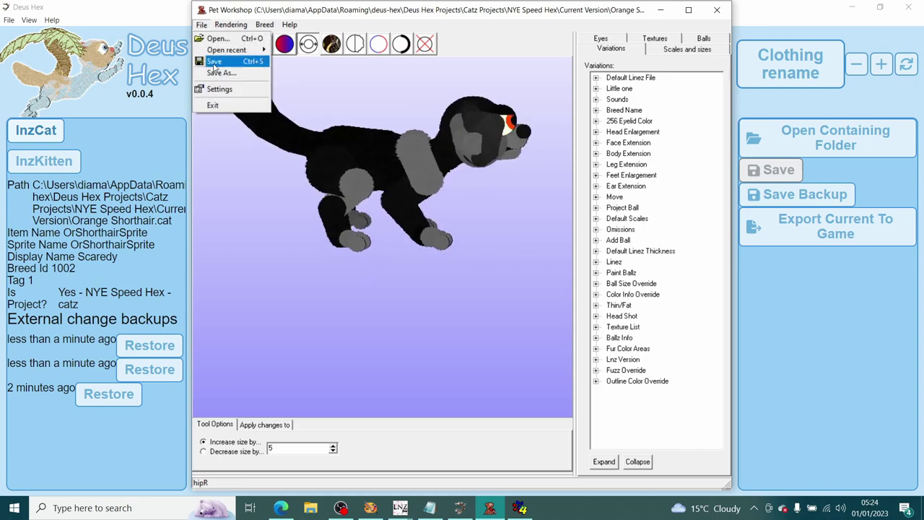
{"action": "left_click", "coordinate": [214, 63]}
- Switch to Deus Hex and set the cat's Feet Enlargement values to 100 and 20
{"action": "scroll", "coordinate": [288, 227], "scroll_direction": "down", "scroll_amount": 5}
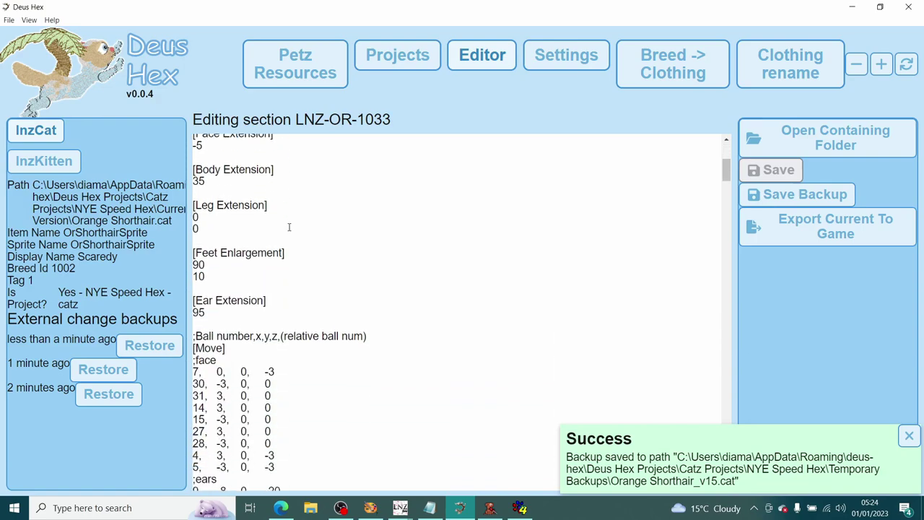
{"action": "scroll", "coordinate": [288, 226], "scroll_direction": "down", "scroll_amount": 1}
{"action": "scroll", "coordinate": [225, 281], "scroll_direction": "up", "scroll_amount": 1}
{"action": "left_click_drag", "start_coordinate": [198, 268], "coordinate": [193, 271]}
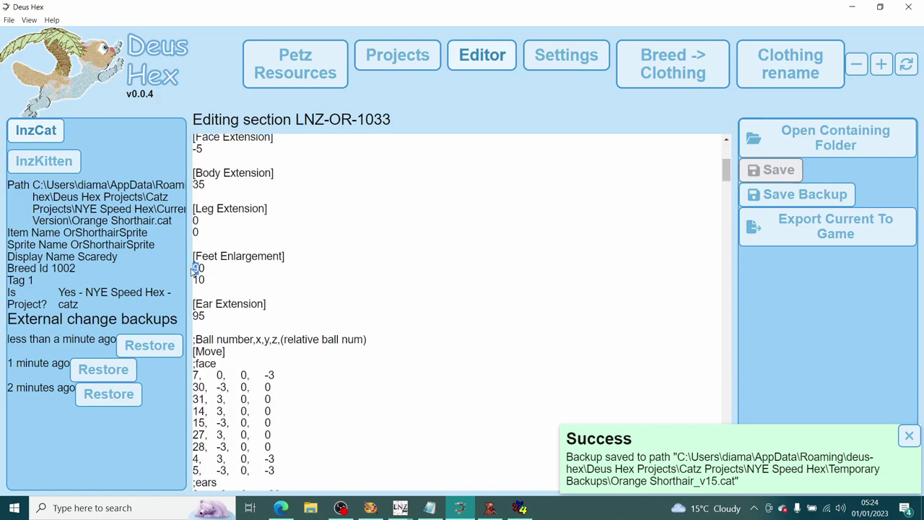
{"action": "type", "text": "10"}
{"action": "scroll", "coordinate": [294, 311], "scroll_direction": "up", "scroll_amount": 1}
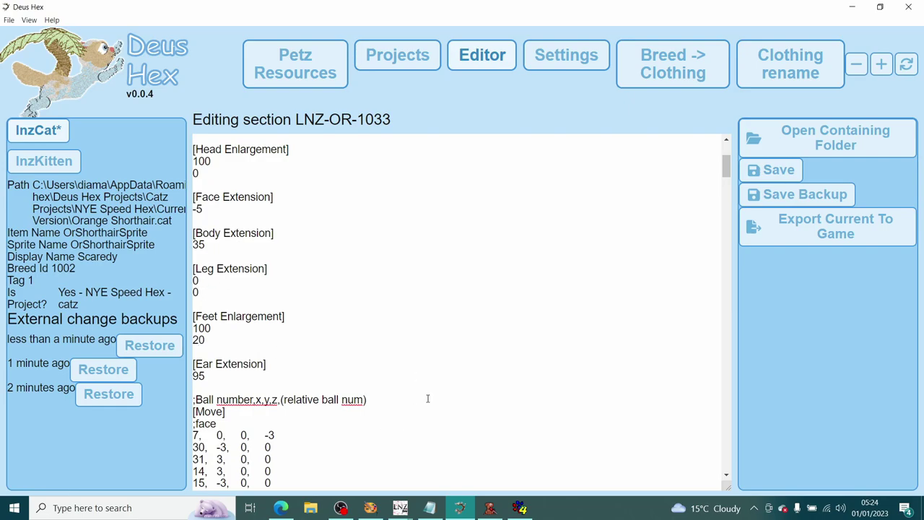
- Switch to Pet Workshop and show the omitted balls on the cat model
{"action": "left_click", "coordinate": [491, 508]}
{"action": "mouse_move", "coordinate": [480, 292]}
{"action": "left_mouse_down"}
{"action": "mouse_move", "coordinate": [505, 267]}
{"action": "mouse_move", "coordinate": [485, 289]}
{"action": "left_mouse_up"}
{"action": "left_click", "coordinate": [233, 25]}
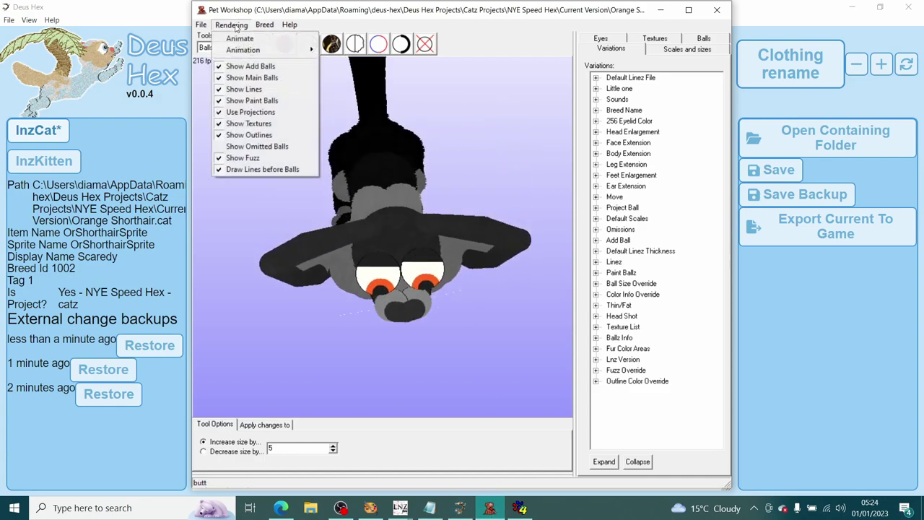
{"action": "left_click", "coordinate": [250, 145]}
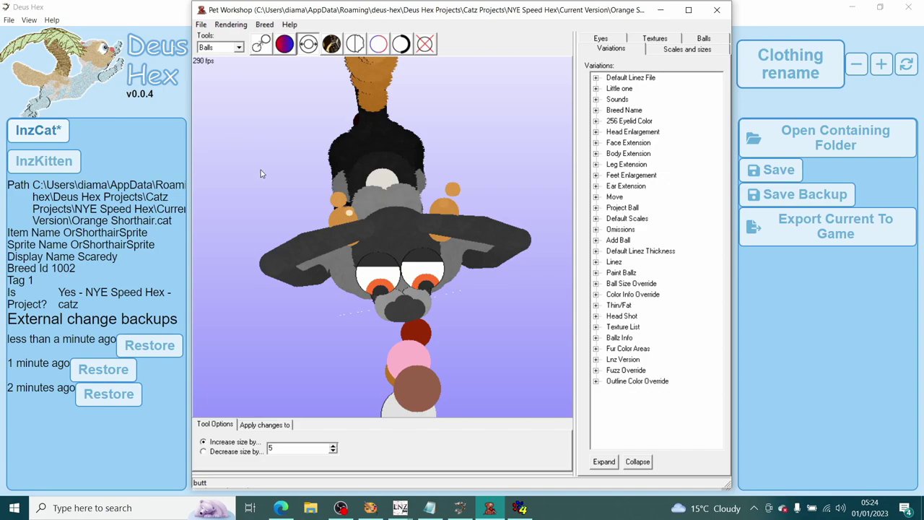
- Move the nose, both jowl balls and the chin forward to lengthen the cat's muzzle
{"action": "left_click", "coordinate": [259, 48]}
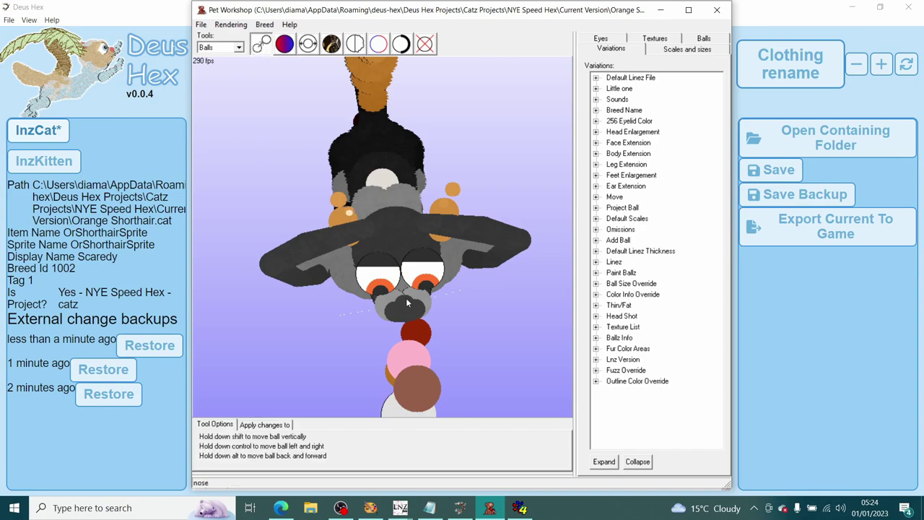
{"action": "left_click_drag", "start_coordinate": [403, 298], "coordinate": [350, 317]}
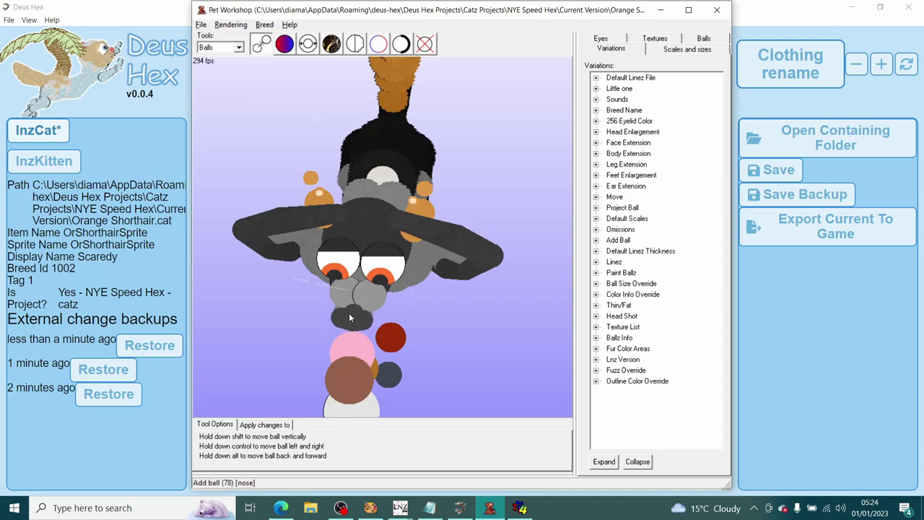
{"action": "mouse_move", "coordinate": [471, 327]}
{"action": "left_mouse_down"}
{"action": "mouse_move", "coordinate": [474, 297]}
{"action": "mouse_move", "coordinate": [507, 301]}
{"action": "mouse_move", "coordinate": [487, 304]}
{"action": "mouse_move", "coordinate": [468, 324]}
{"action": "left_mouse_up"}
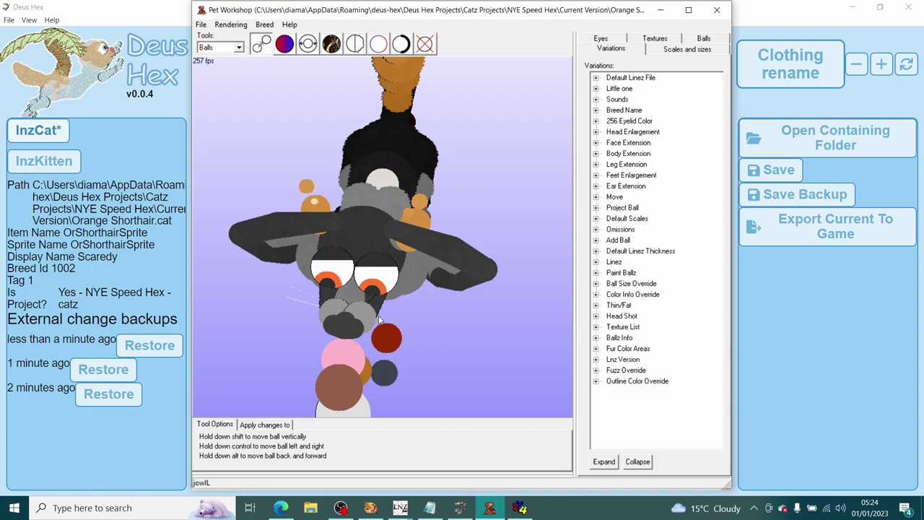
{"action": "left_click_drag", "start_coordinate": [438, 315], "coordinate": [480, 288]}
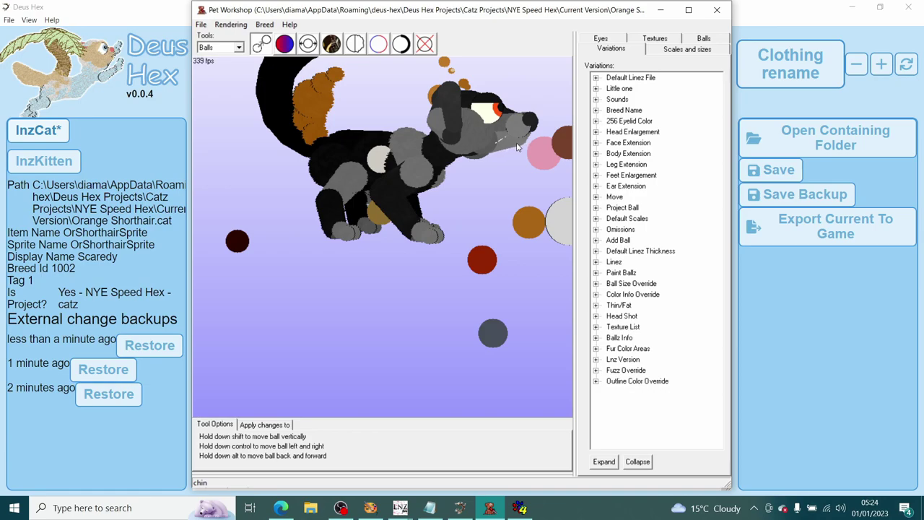
{"action": "left_click_drag", "start_coordinate": [508, 166], "coordinate": [500, 181]}
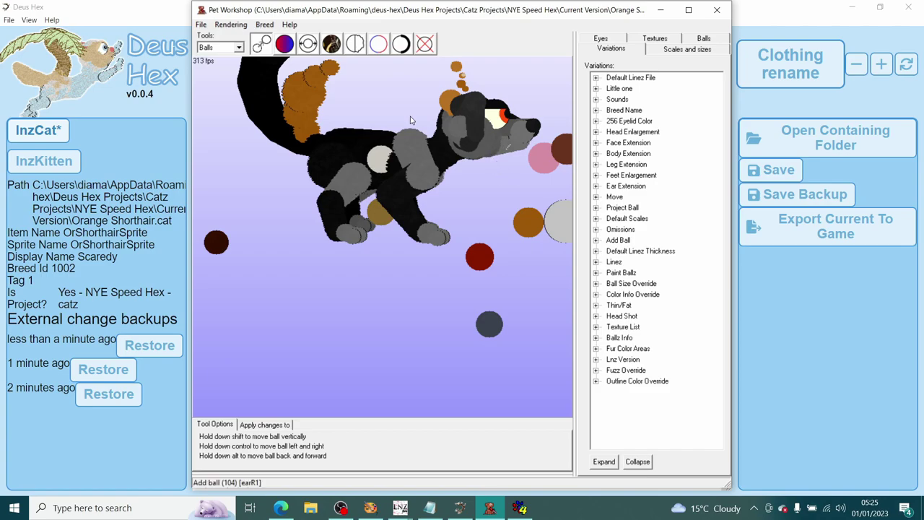
- Connect the jaw ball to the head ball with a line
{"action": "left_click_drag", "start_coordinate": [416, 115], "coordinate": [380, 81]}
{"action": "left_click", "coordinate": [308, 45]}
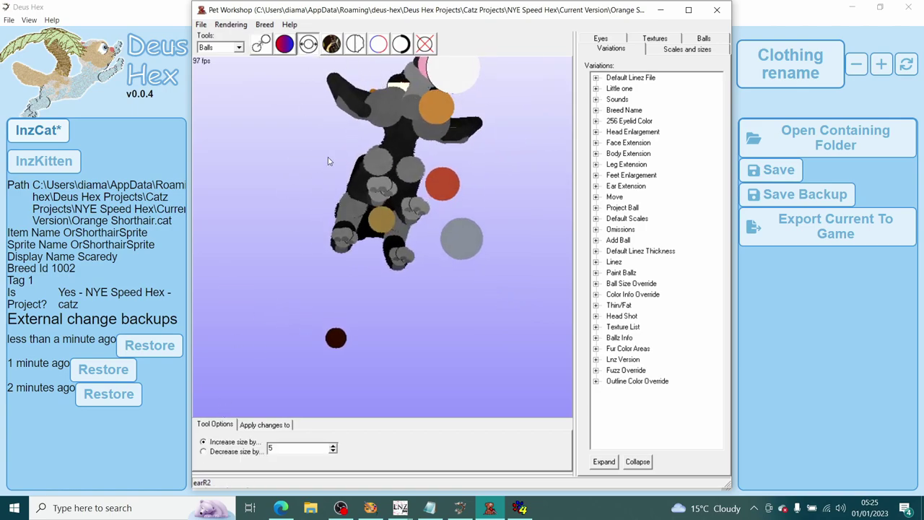
{"action": "left_click_drag", "start_coordinate": [516, 101], "coordinate": [538, 130]}
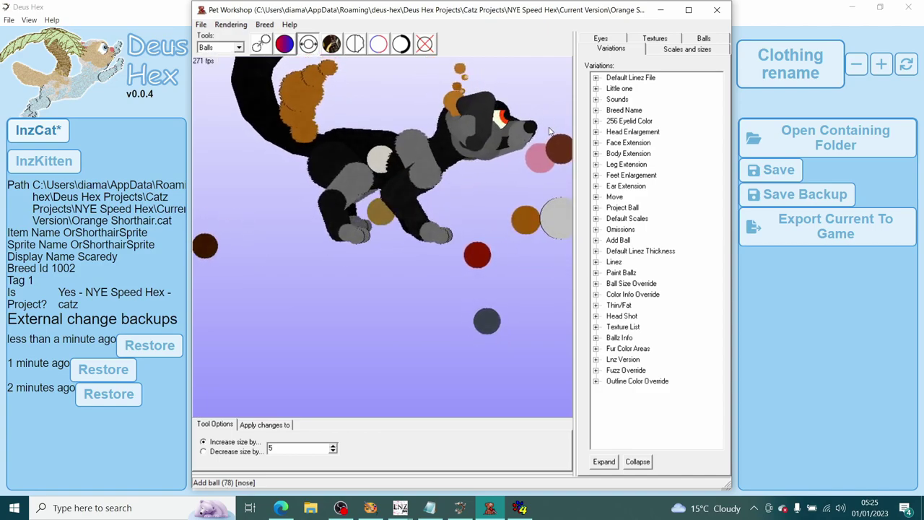
{"action": "right_click", "coordinate": [488, 162]}
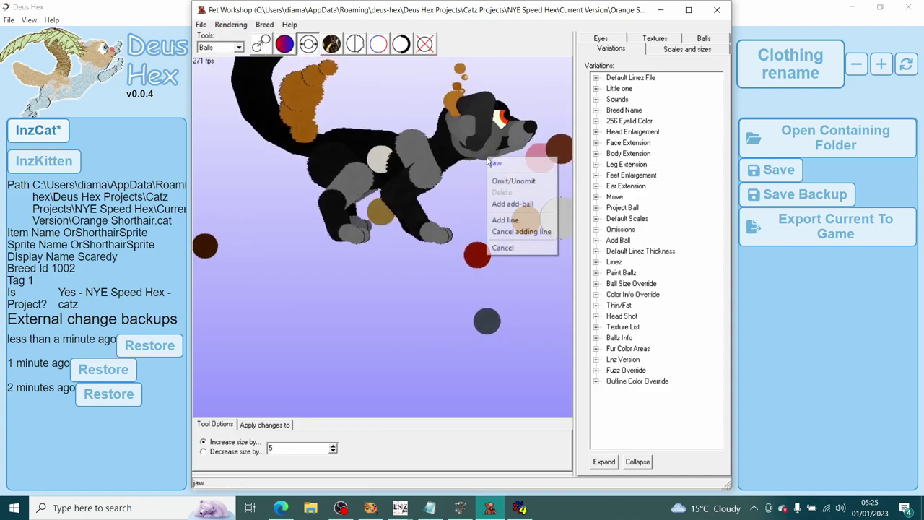
{"action": "left_click", "coordinate": [505, 220]}
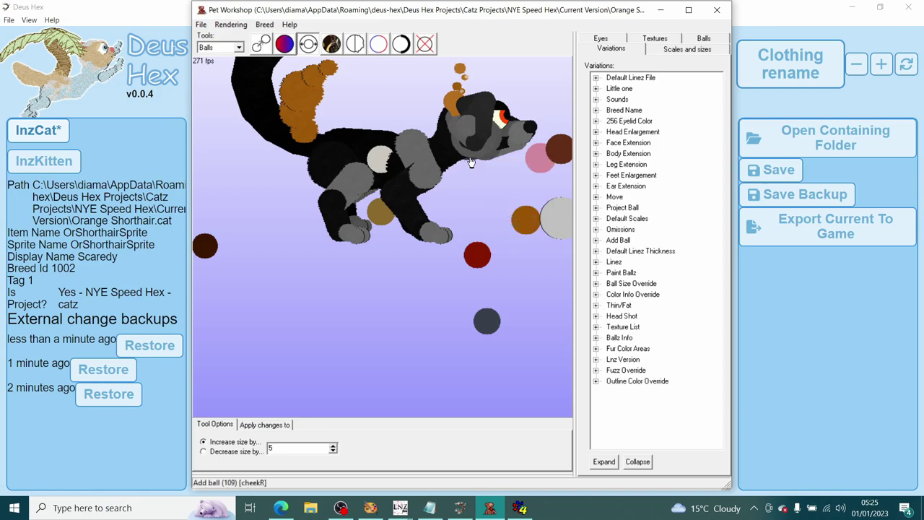
{"action": "left_click_drag", "start_coordinate": [474, 214], "coordinate": [424, 195]}
{"action": "right_click", "coordinate": [424, 195]}
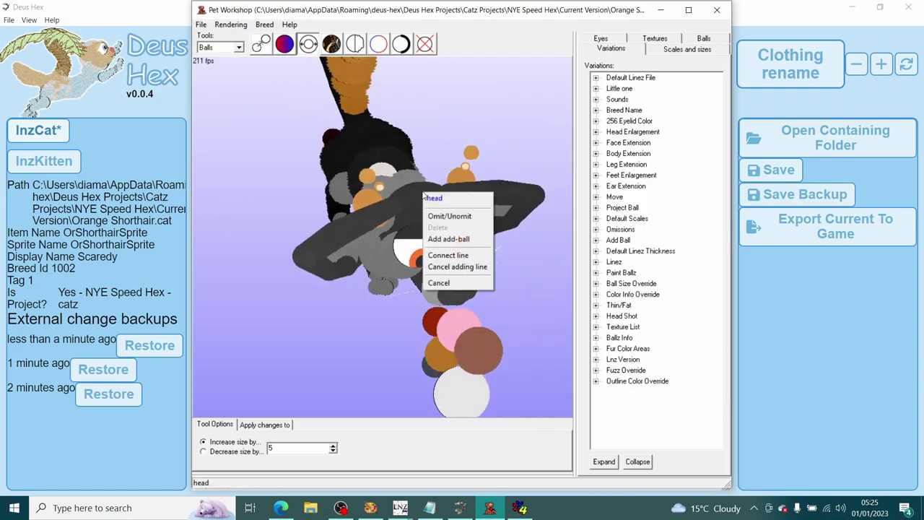
{"action": "left_click", "coordinate": [441, 258]}
- Shift the snout ball vertically to refine the cat's muzzle shape
{"action": "mouse_move", "coordinate": [514, 286]}
{"action": "left_mouse_down"}
{"action": "mouse_move", "coordinate": [544, 264]}
{"action": "mouse_move", "coordinate": [495, 279]}
{"action": "mouse_move", "coordinate": [502, 281]}
{"action": "left_mouse_up"}
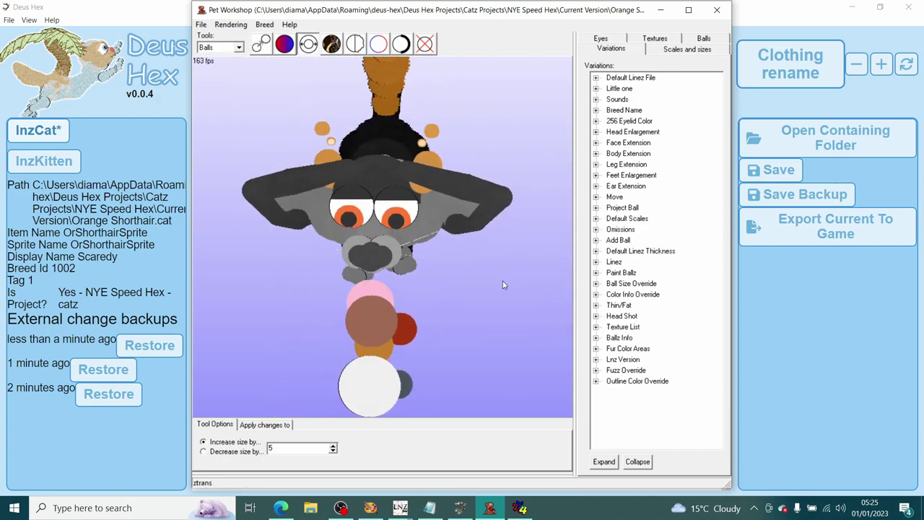
{"action": "left_click", "coordinate": [260, 44]}
{"action": "left_click_drag", "start_coordinate": [335, 115], "coordinate": [369, 134]}
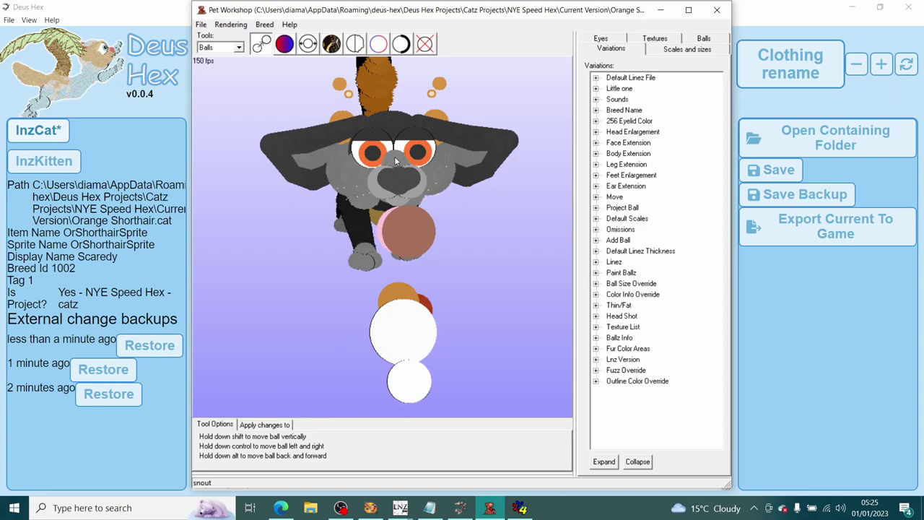
{"action": "left_click_drag", "start_coordinate": [397, 161], "coordinate": [508, 240]}
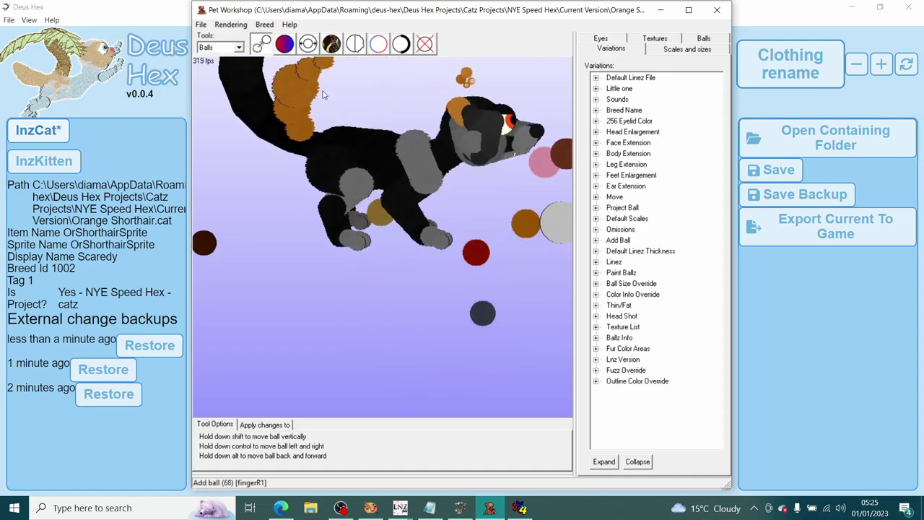
- Save the cat file and hide the omitted balls
{"action": "left_click", "coordinate": [201, 24]}
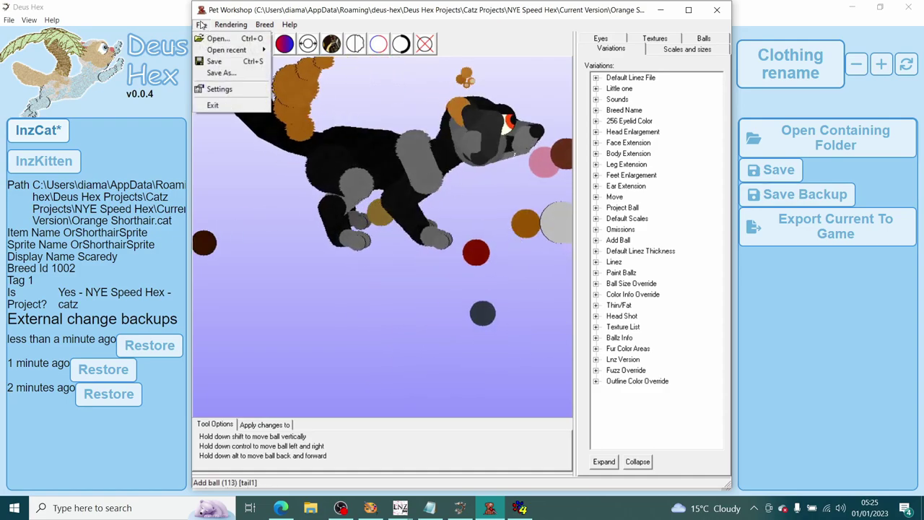
{"action": "left_click", "coordinate": [222, 62]}
{"action": "left_click", "coordinate": [230, 24]}
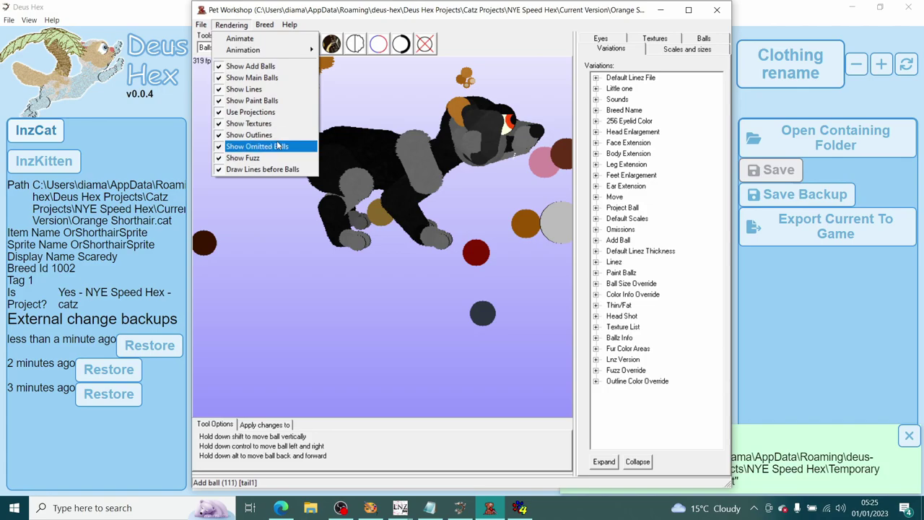
{"action": "left_click", "coordinate": [256, 146]}
- Switch to Deus Hex and set the z offsets of jowl balls 30 and 31 in the Move section to -17
{"action": "left_click", "coordinate": [153, 245]}
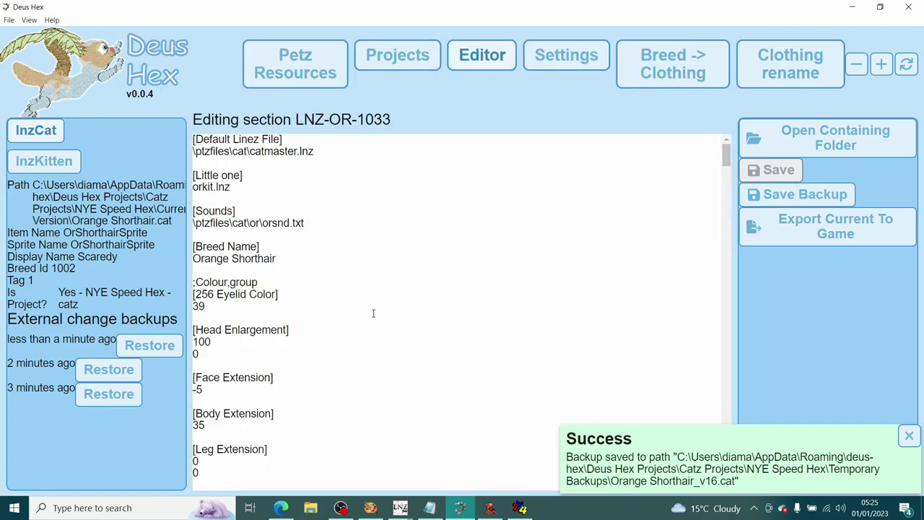
{"action": "scroll", "coordinate": [375, 310], "scroll_direction": "down", "scroll_amount": 10}
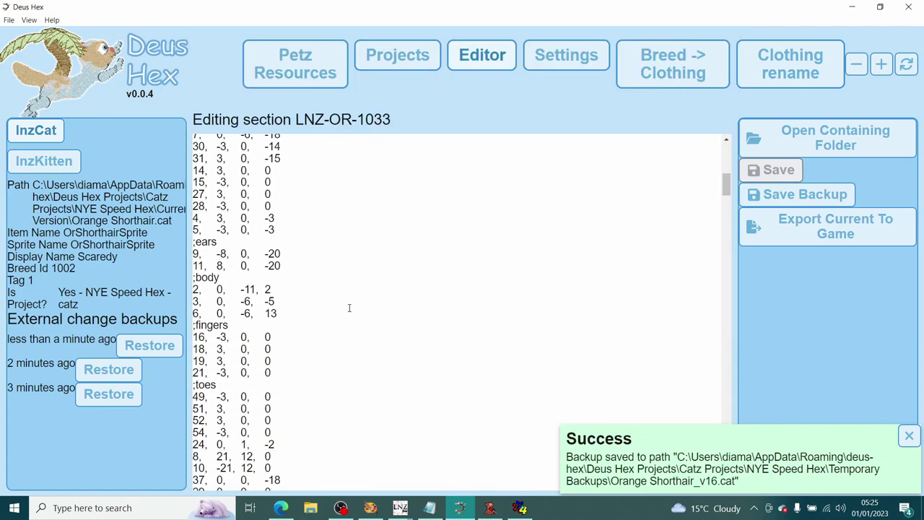
{"action": "scroll", "coordinate": [349, 307], "scroll_direction": "up", "scroll_amount": 2}
{"action": "scroll", "coordinate": [348, 308], "scroll_direction": "down", "scroll_amount": 7}
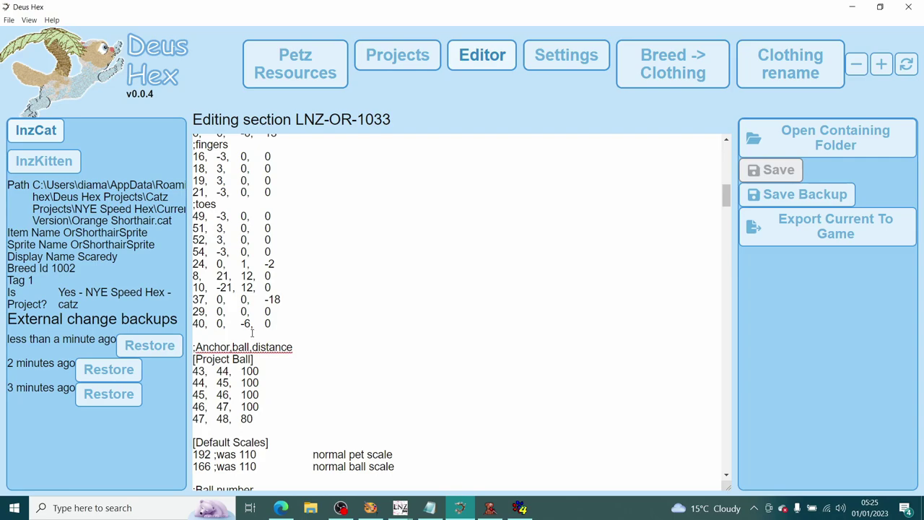
{"action": "scroll", "coordinate": [249, 330], "scroll_direction": "up", "scroll_amount": 9}
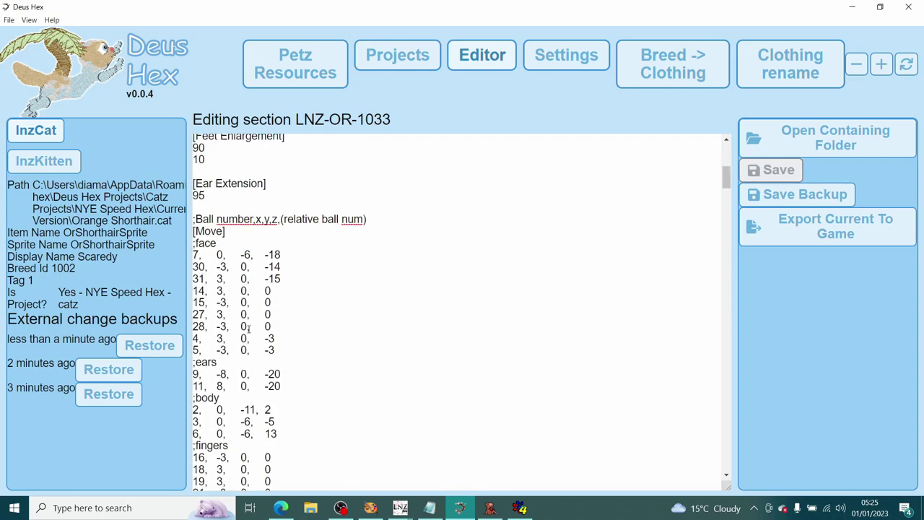
{"action": "scroll", "coordinate": [220, 307], "scroll_direction": "down", "scroll_amount": 3}
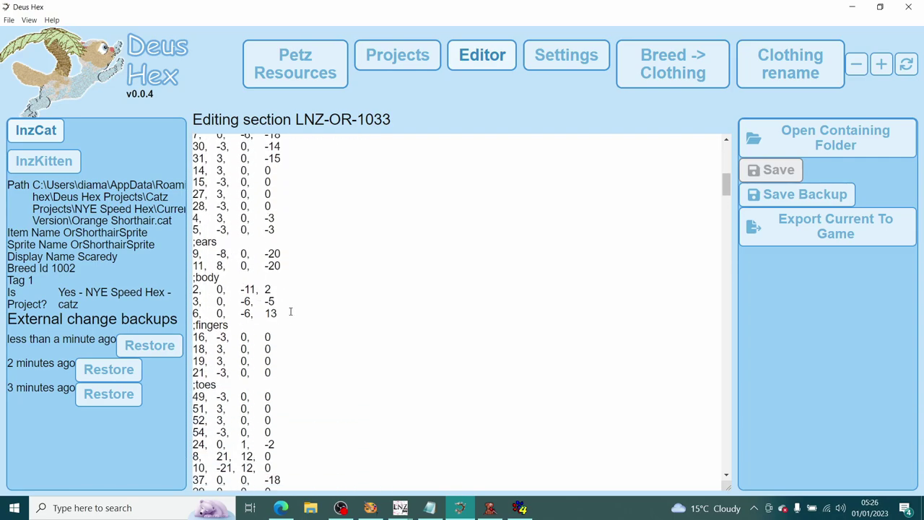
{"action": "scroll", "coordinate": [293, 347], "scroll_direction": "down", "scroll_amount": 5}
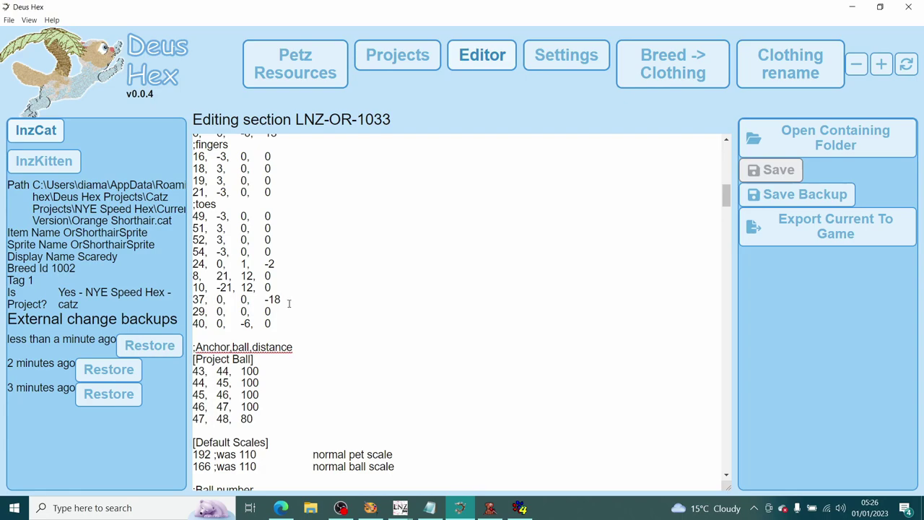
{"action": "scroll", "coordinate": [292, 299], "scroll_direction": "up", "scroll_amount": 8}
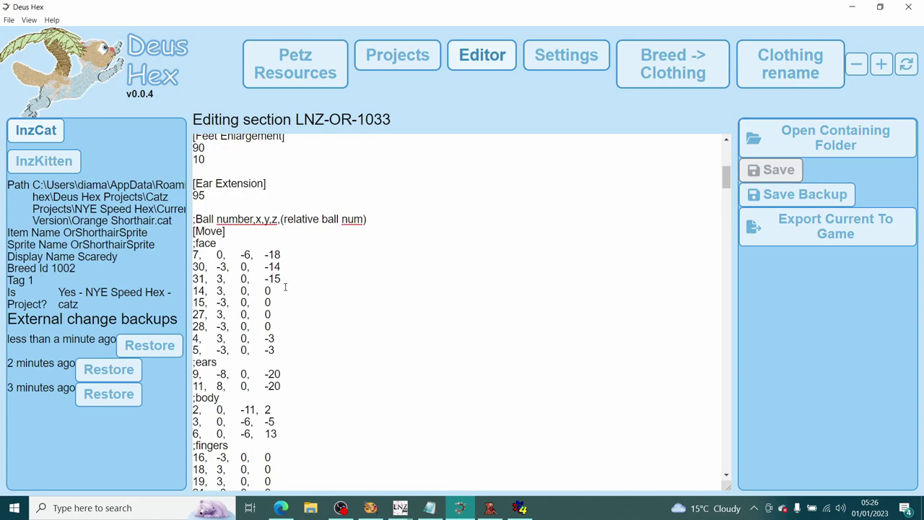
{"action": "key", "text": "BackSpace"}
{"action": "type", "text": "4"}
{"action": "key", "text": "BackSpace"}
{"action": "type", "text": "7"}
- Add a ";tongue" comment line at the end of the Move section
{"action": "scroll", "coordinate": [324, 350], "scroll_direction": "down", "scroll_amount": 3}
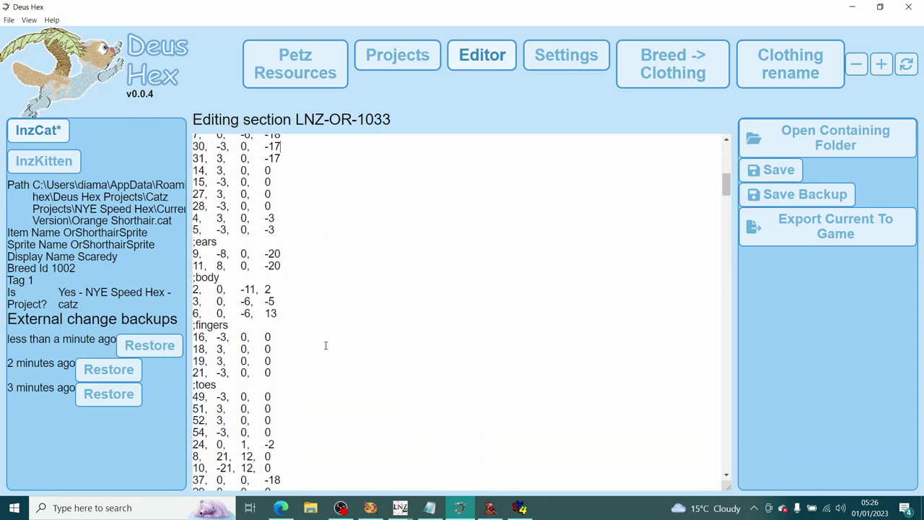
{"action": "scroll", "coordinate": [324, 344], "scroll_direction": "down", "scroll_amount": 5}
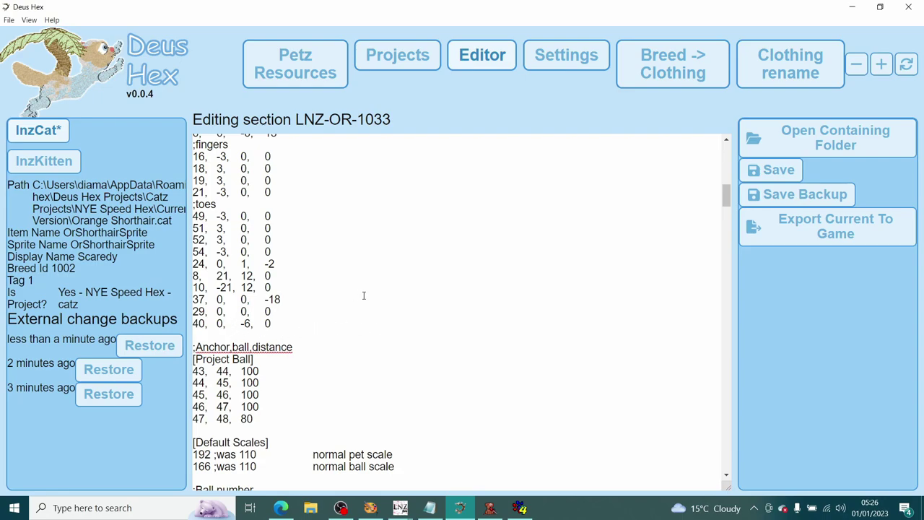
{"action": "left_click", "coordinate": [280, 332]}
{"action": "scroll", "coordinate": [286, 323], "scroll_direction": "down", "scroll_amount": 5}
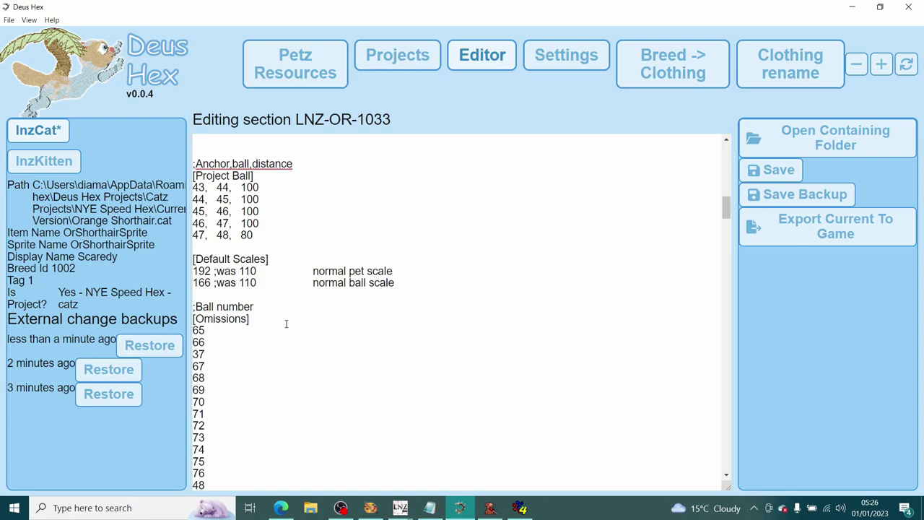
{"action": "type", "text": ";tongue"}
{"action": "scroll", "coordinate": [286, 324], "scroll_direction": "up", "scroll_amount": 7}
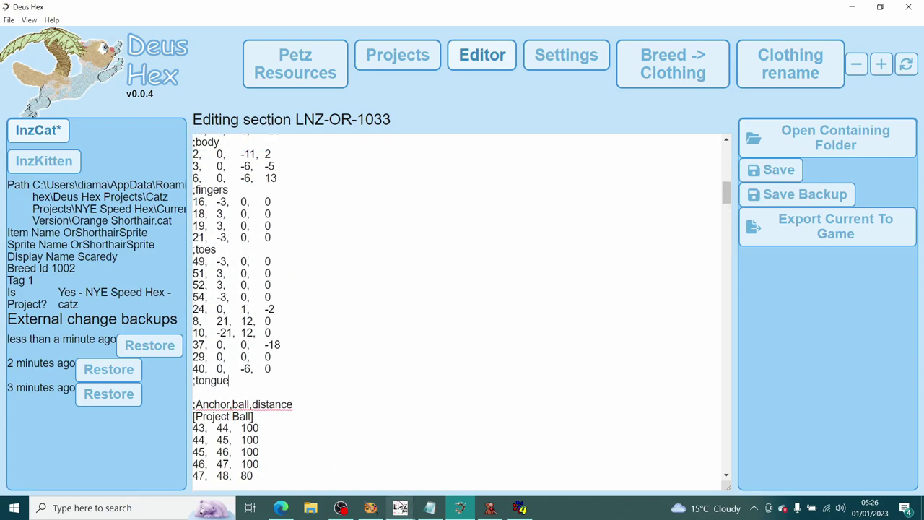
- Look up the Catz tongue ball numbers in the Pet editing manual and return to the Deus Hex editor
{"action": "mouse_move", "coordinate": [403, 507]}
{"action": "left_click", "coordinate": [474, 459]}
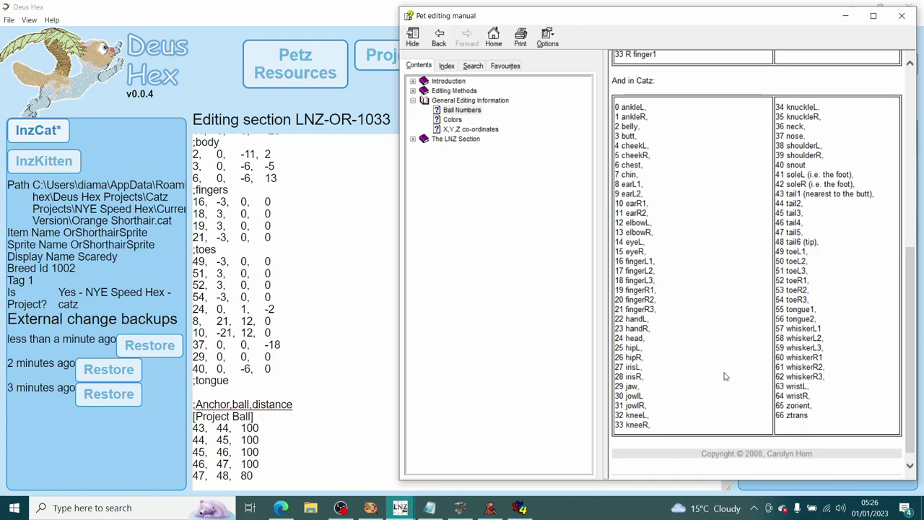
{"action": "left_click", "coordinate": [307, 362]}
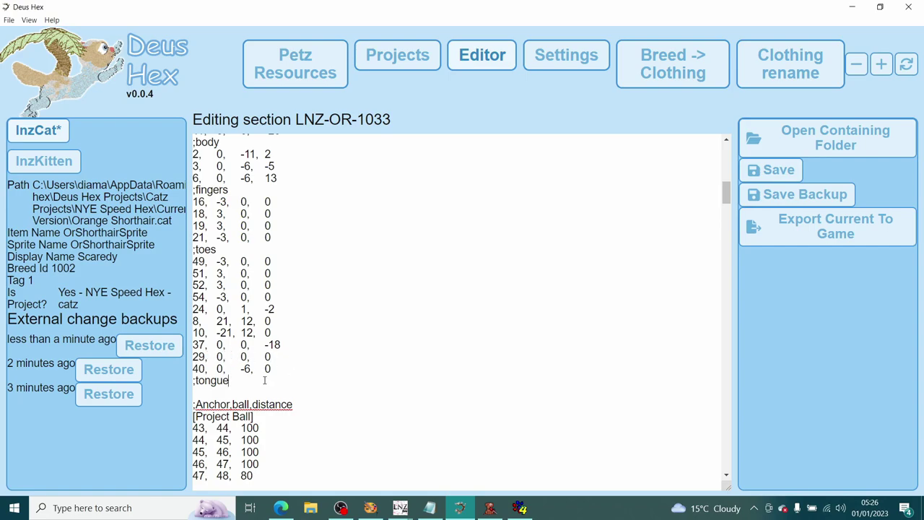
- List tongue balls 55 and 56 on separate lines below the ";tongue" comment in the Move section
{"action": "key", "text": "Return"}
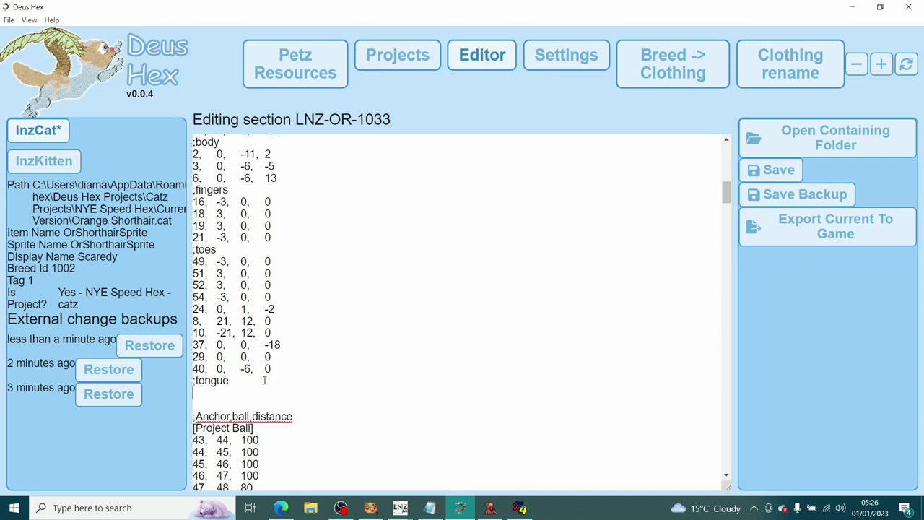
{"action": "type", "text": "55"}
{"action": "key", "text": "Return"}
{"action": "type", "text": "90"}
- Copy the x, y and z offsets of chin ball 7 from the face group of the Move section
{"action": "scroll", "coordinate": [262, 373], "scroll_direction": "up", "scroll_amount": 10}
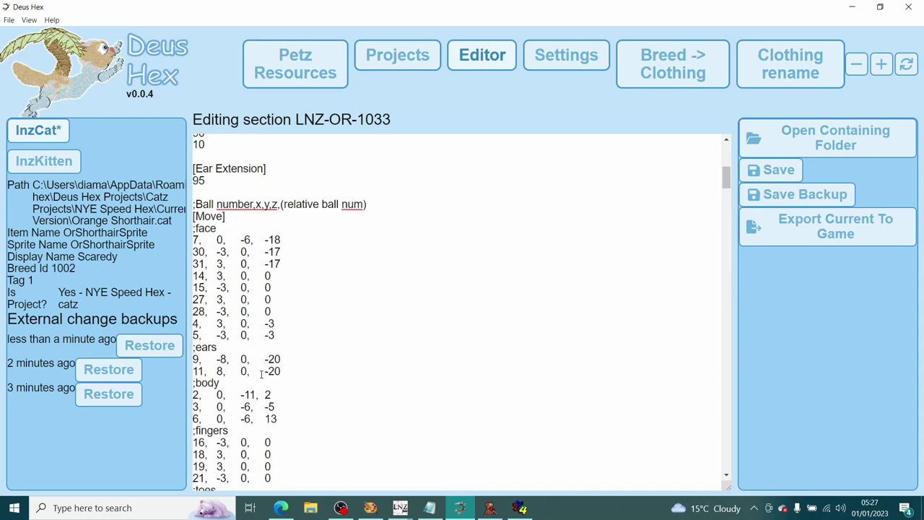
{"action": "scroll", "coordinate": [261, 373], "scroll_direction": "down", "scroll_amount": 3}
{"action": "left_click_drag", "start_coordinate": [216, 240], "coordinate": [295, 240]}
{"action": "key", "text": "ctrl+c"}
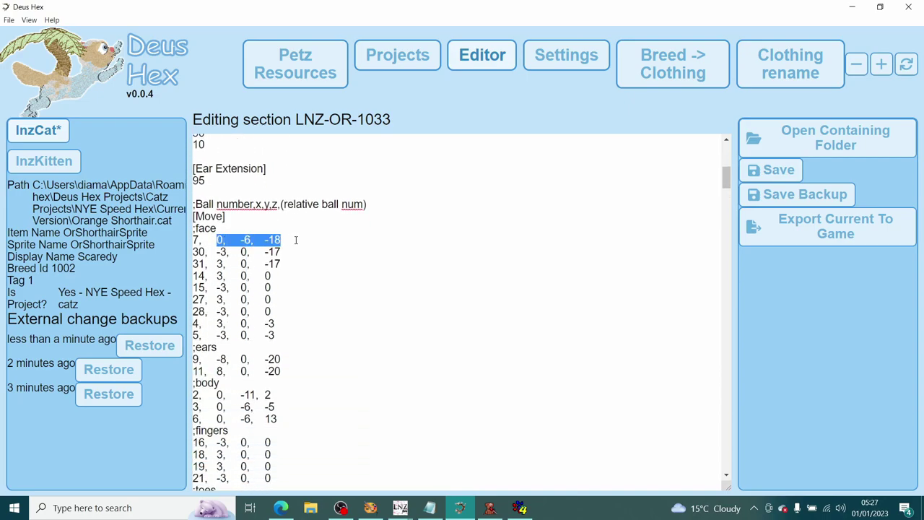
{"action": "left_click", "coordinate": [344, 280]}
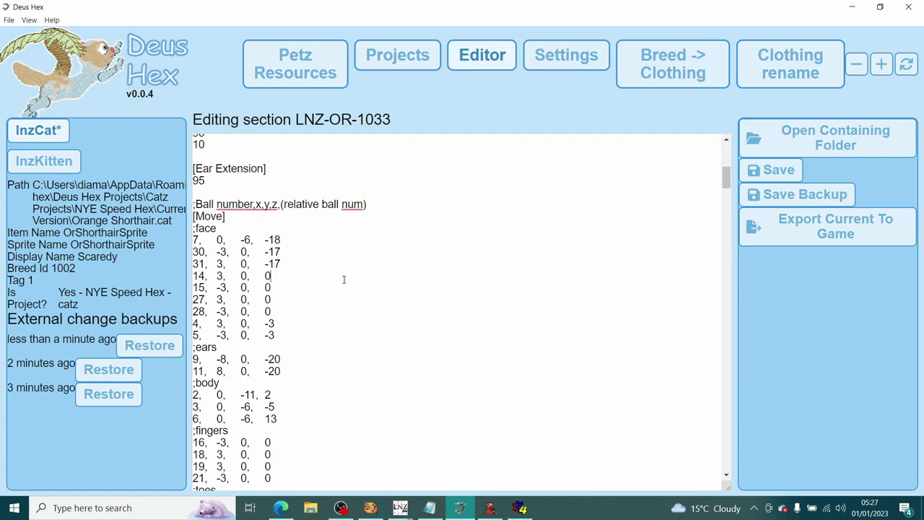
- Paste the chin offsets onto the tongue lines, giving ball 55 0, -6, -18 and ball 56 0, -6, -17
{"action": "scroll", "coordinate": [343, 279], "scroll_direction": "down", "scroll_amount": 10}
{"action": "scroll", "coordinate": [343, 279], "scroll_direction": "up", "scroll_amount": 5}
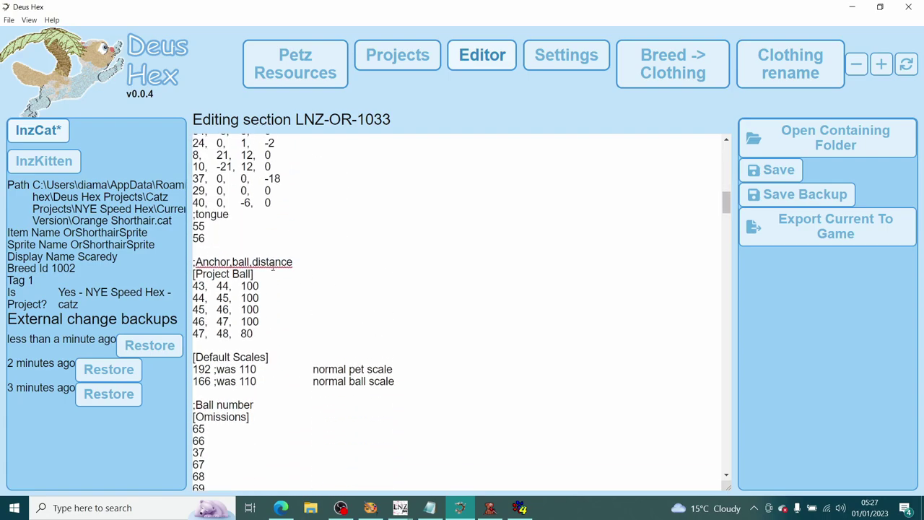
{"action": "left_click", "coordinate": [205, 329]}
{"action": "type", "text": ","}
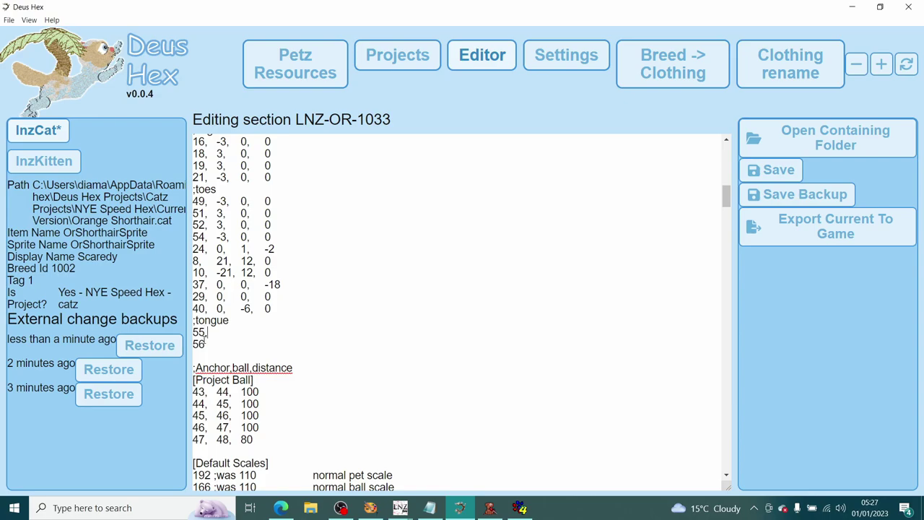
{"action": "key", "text": "Down"}
{"action": "left_click", "coordinate": [217, 333]}
{"action": "key", "text": "ctrl+v"}
{"action": "key", "text": "Down"}
{"action": "key", "text": "ctrl+v"}
{"action": "key", "text": "BackSpace"}
{"action": "type", "text": "7"}
- Add a ";whiskers" comment line at the end of the Omissions section
{"action": "scroll", "coordinate": [366, 313], "scroll_direction": "down", "scroll_amount": 7}
{"action": "scroll", "coordinate": [369, 304], "scroll_direction": "down", "scroll_amount": 8}
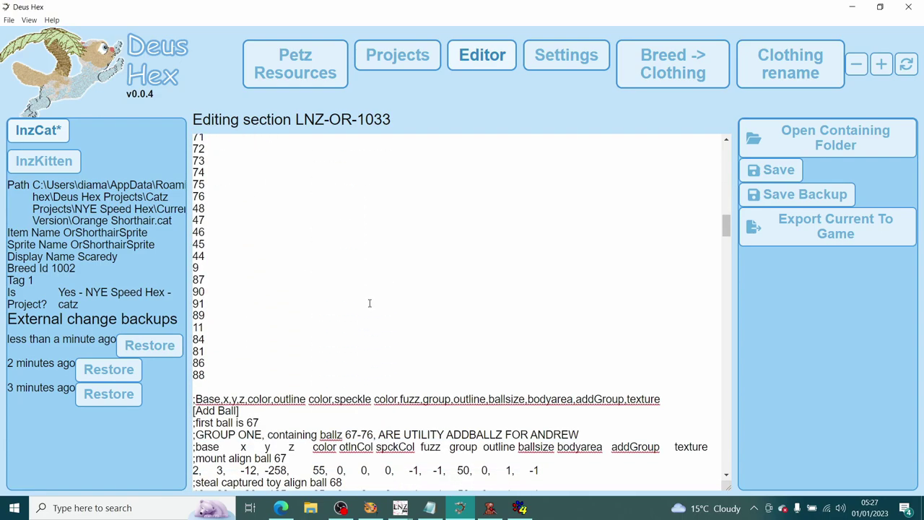
{"action": "left_click", "coordinate": [248, 314]}
{"action": "scroll", "coordinate": [248, 314], "scroll_direction": "down", "scroll_amount": 5}
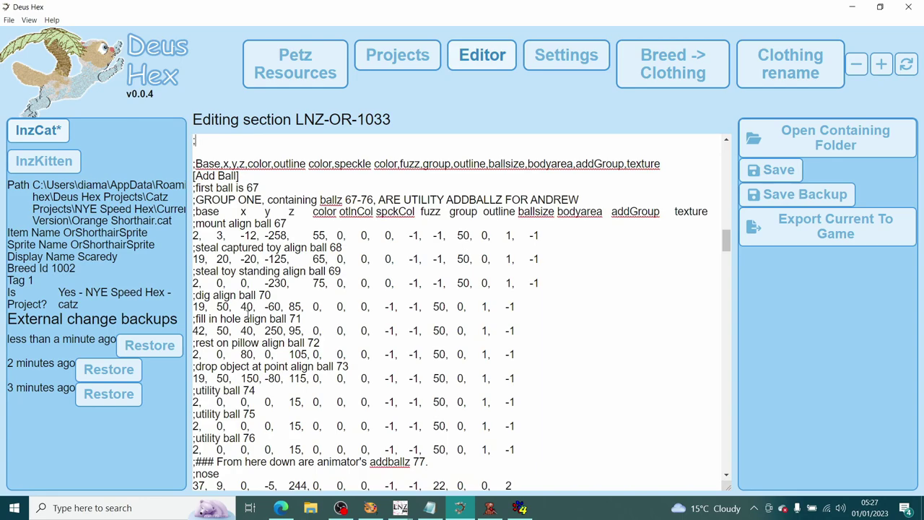
{"action": "type", "text": "whiskers"}
{"action": "key", "text": "Return"}
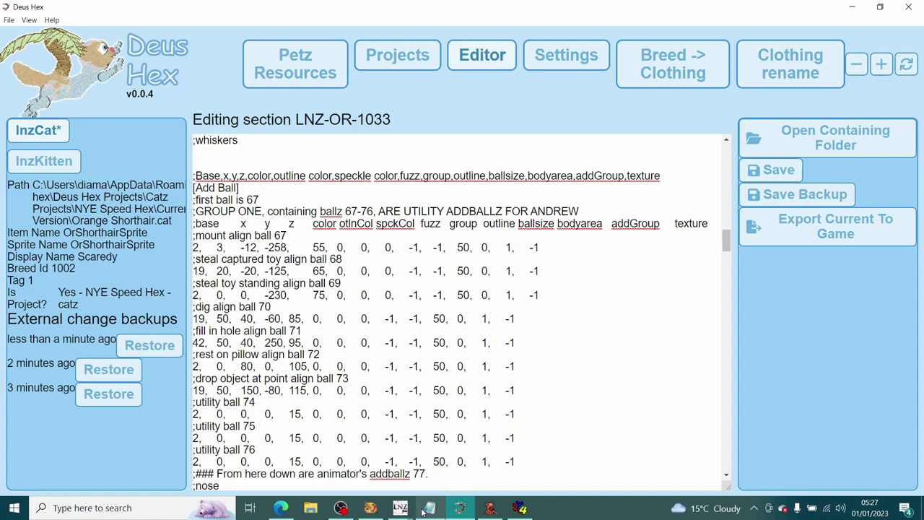
- Look up the Catz whisker ball numbers in the Pet editing manual and return to the Deus Hex editor
{"action": "mouse_move", "coordinate": [490, 509]}
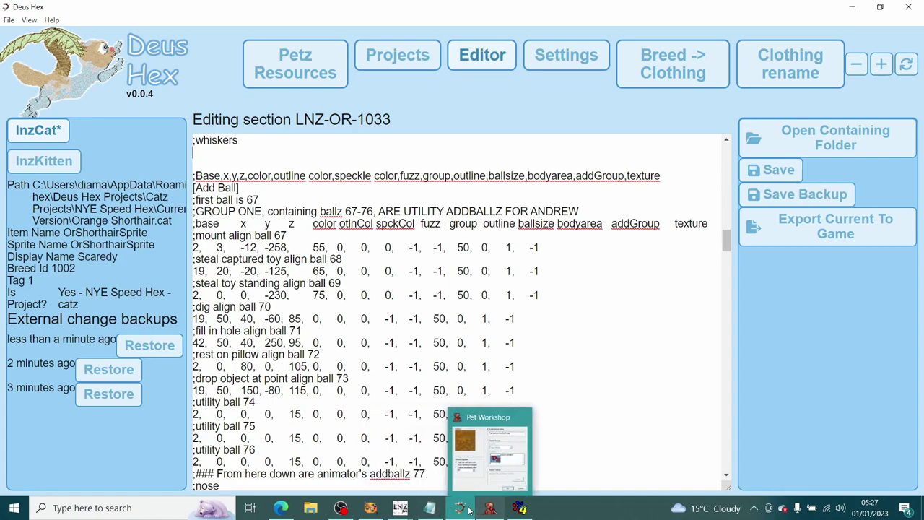
{"action": "mouse_move", "coordinate": [402, 509]}
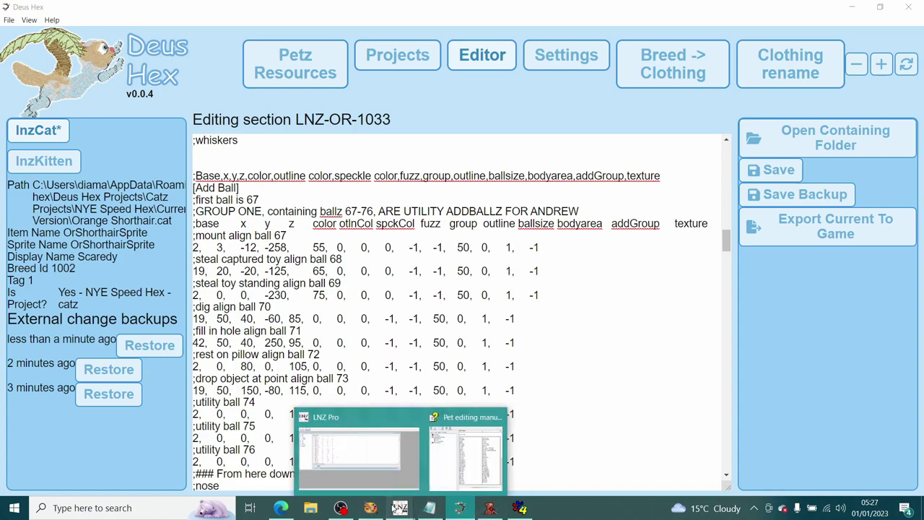
{"action": "left_click", "coordinate": [459, 447]}
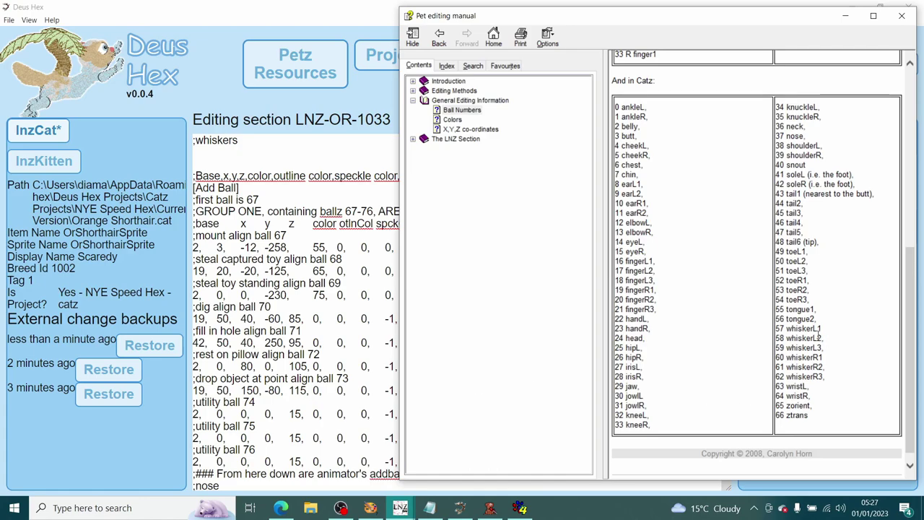
{"action": "left_click", "coordinate": [226, 151]}
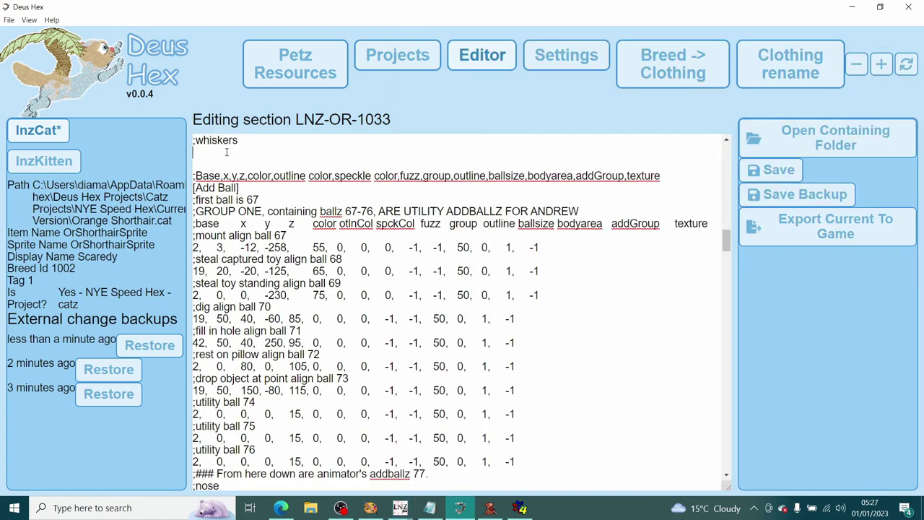
- List whisker balls 57, 58, 59, 60, 61 and 62 on separate lines below the ";whiskers" comment
{"action": "type", "text": "57"}
{"action": "key", "text": "Return"}
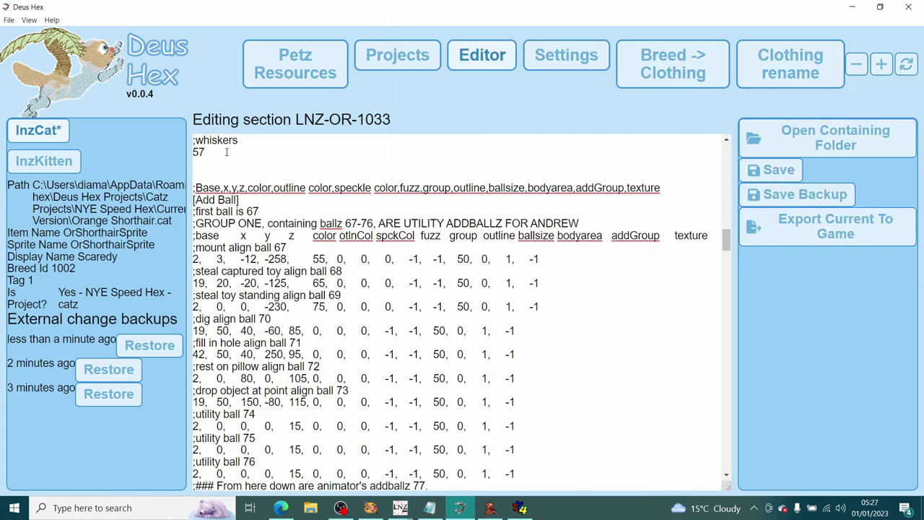
{"action": "type", "text": "58"}
{"action": "key", "text": "Return"}
{"action": "type", "text": "59"}
{"action": "key", "text": "Return"}
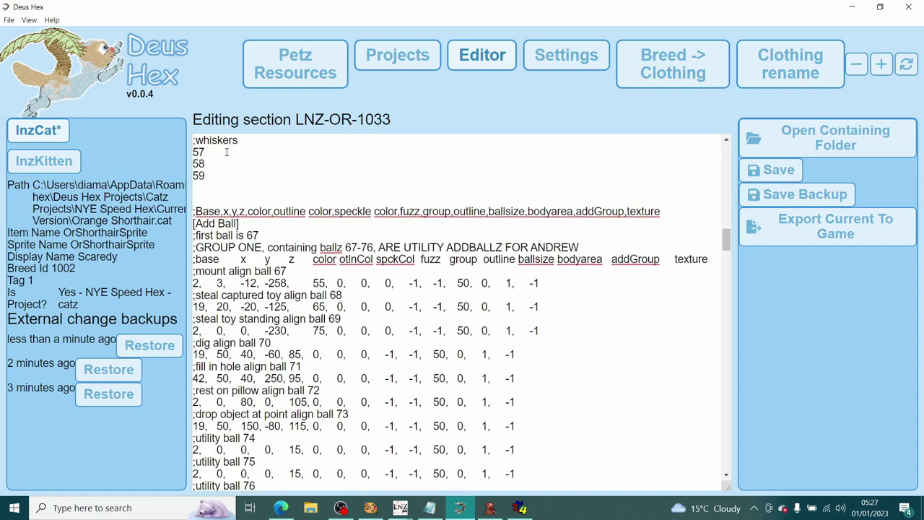
{"action": "type", "text": "60"}
{"action": "key", "text": "Return"}
{"action": "type", "text": "61"}
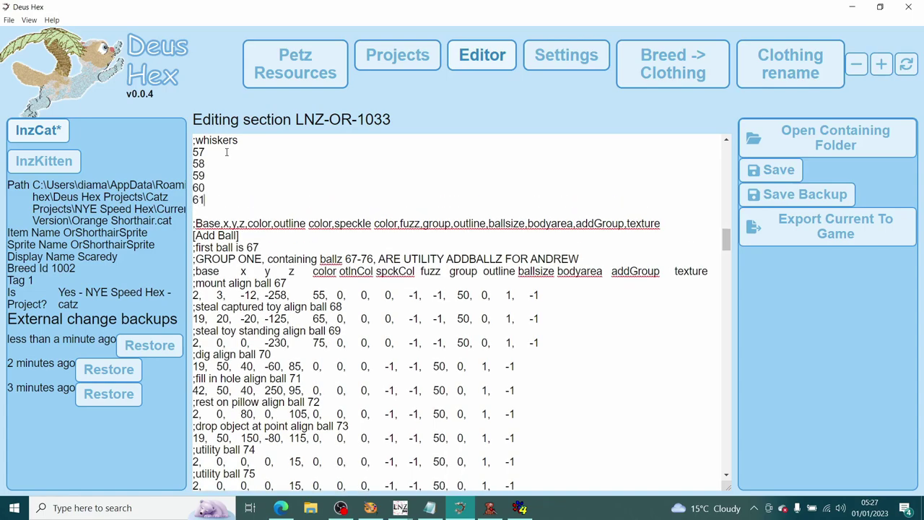
{"action": "key", "text": "Return"}
{"action": "type", "text": "62"}
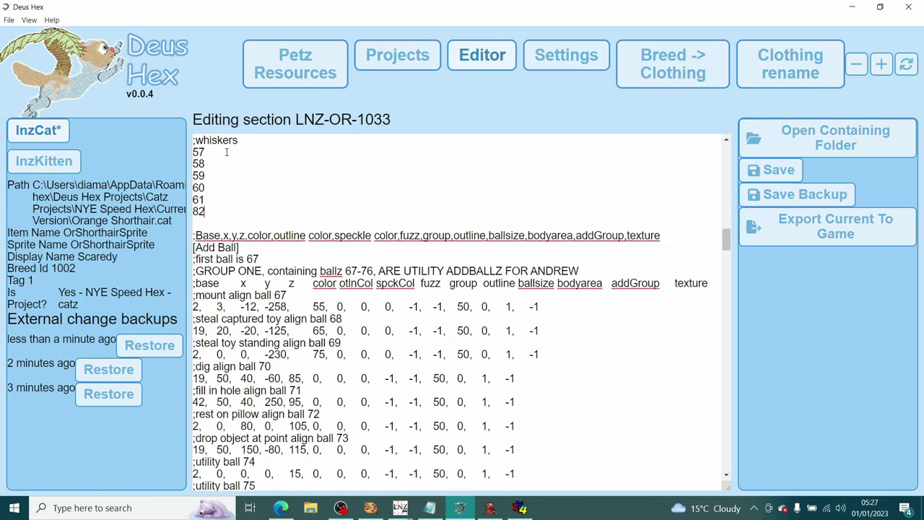
{"action": "key", "text": "BackSpace"}
{"action": "key", "text": "BackSpace"}
{"action": "type", "text": "62"}
- Add an empty [Whiskers] section header between the omitted ball list and the Add Ball section
{"action": "key", "text": "Return"}
{"action": "key", "text": "Return"}
{"action": "type", "text": "[Whiskers"}
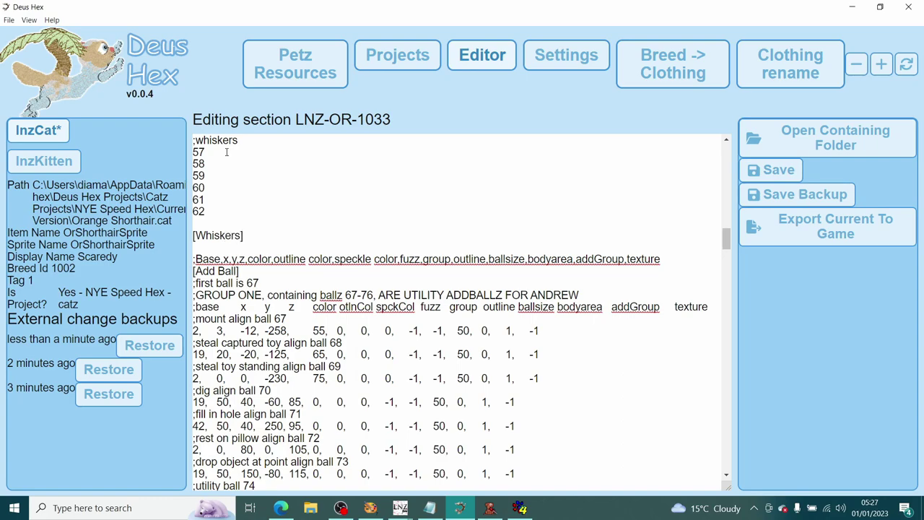
- Save the LNZ edits and reload the recent Orange Shorthair.cat file in Pet Workshop
{"action": "left_click", "coordinate": [770, 171]}
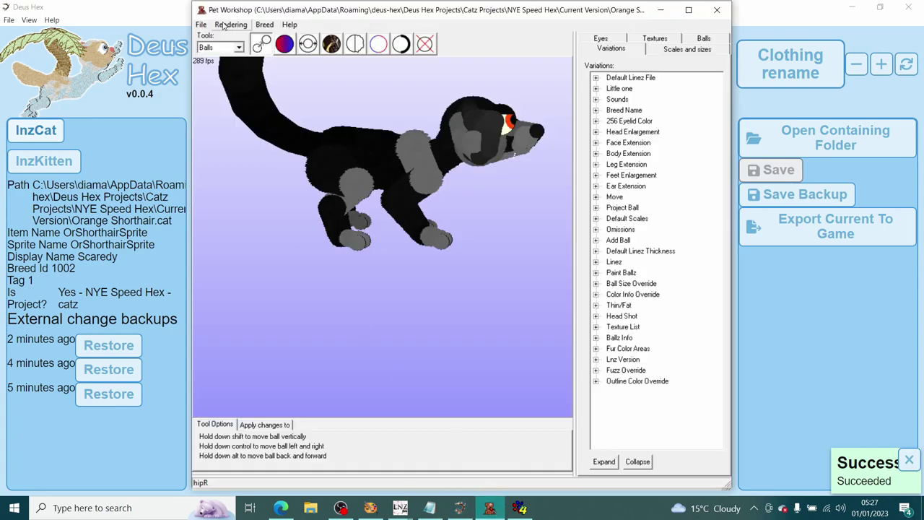
{"action": "left_click", "coordinate": [201, 24]}
{"action": "mouse_move", "coordinate": [236, 52]}
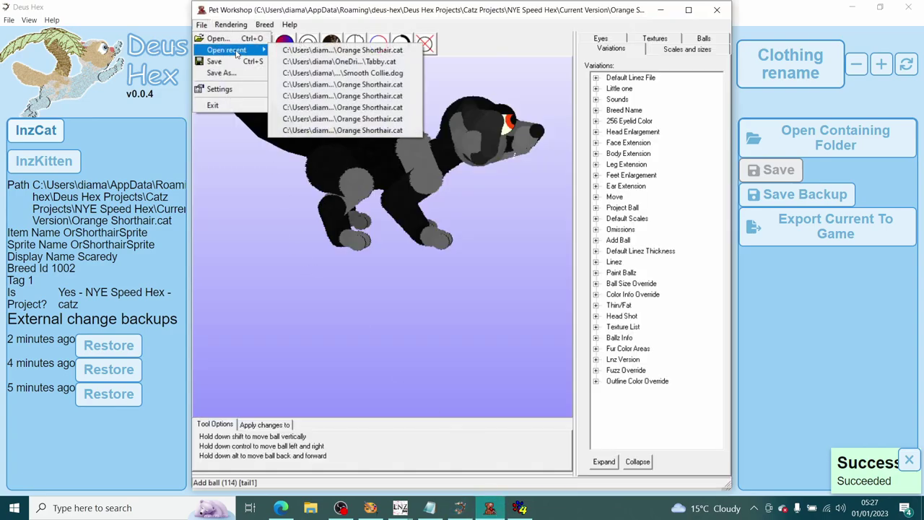
{"action": "left_click", "coordinate": [302, 50]}
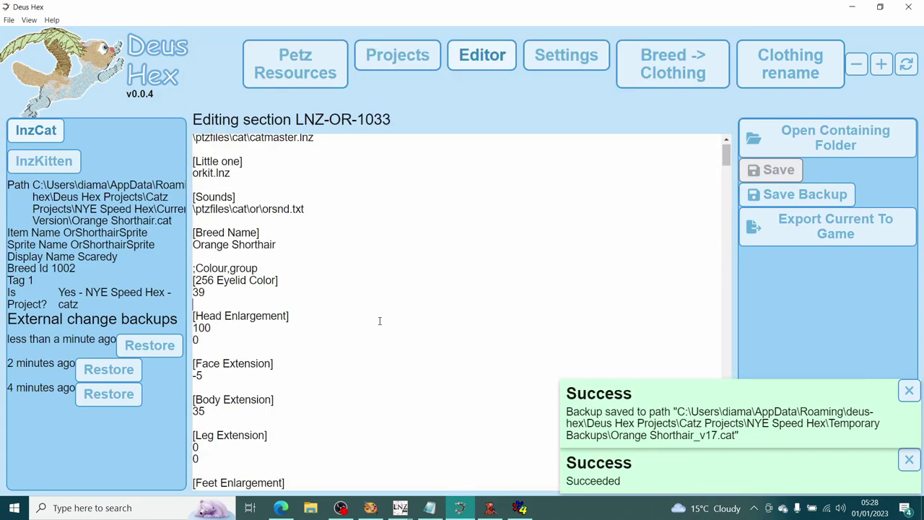
- Back in Deus Hex, set the x position of the first nose addball in the Add Ball section to 10
{"action": "scroll", "coordinate": [380, 321], "scroll_direction": "down", "scroll_amount": 20}
{"action": "scroll", "coordinate": [375, 315], "scroll_direction": "up", "scroll_amount": 2}
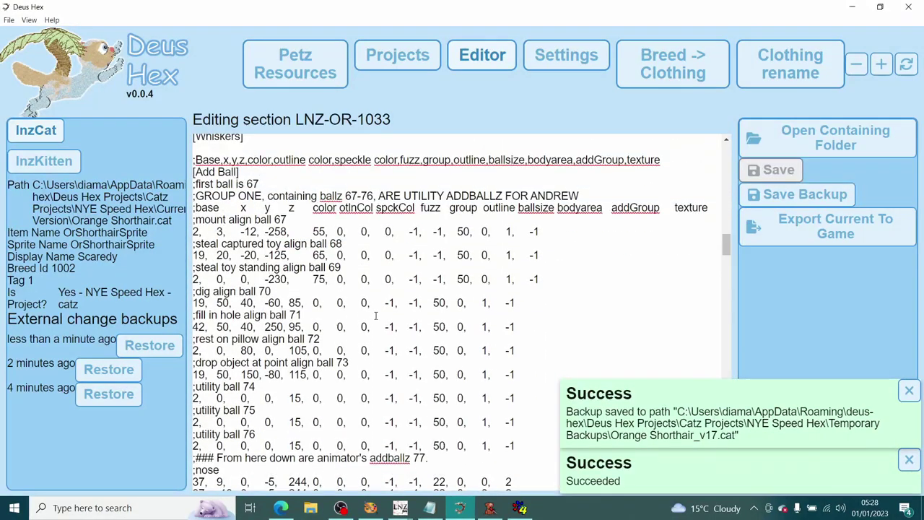
{"action": "scroll", "coordinate": [376, 316], "scroll_direction": "down", "scroll_amount": 3}
{"action": "scroll", "coordinate": [371, 320], "scroll_direction": "down", "scroll_amount": 2}
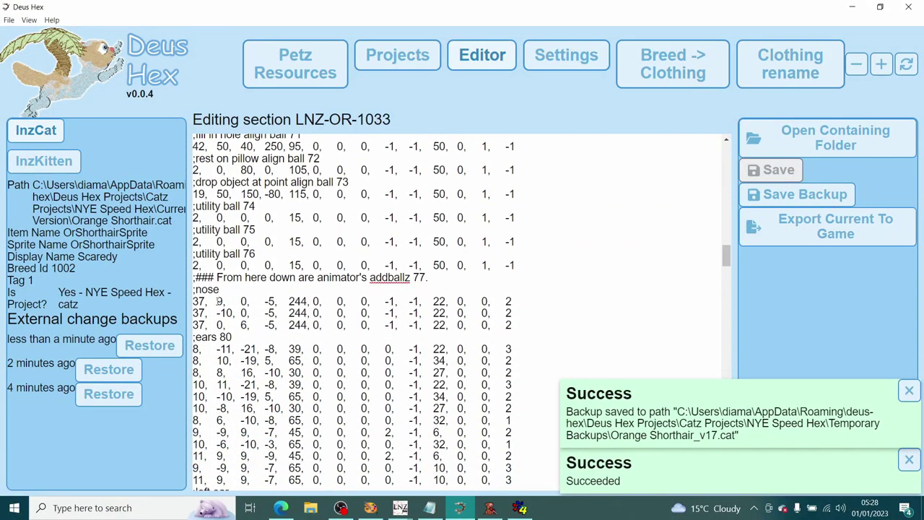
{"action": "left_click", "coordinate": [217, 301]}
{"action": "key", "text": "Delete"}
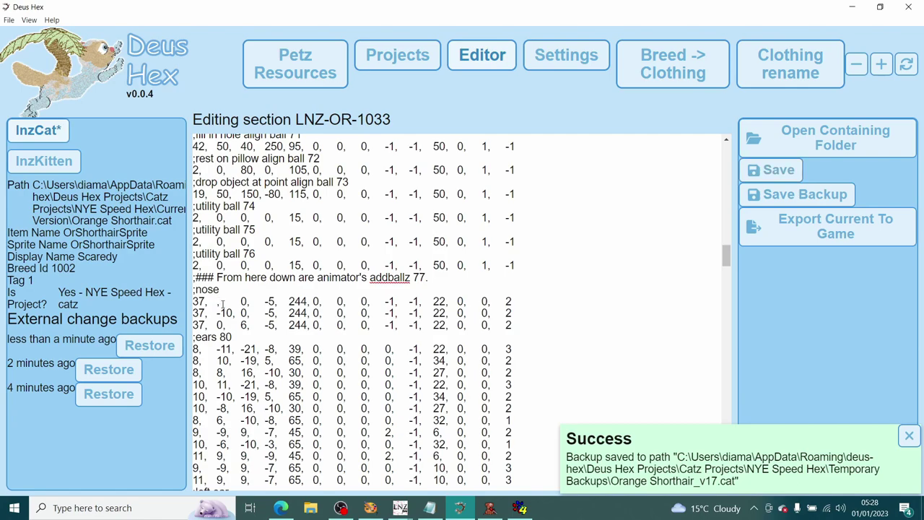
{"action": "type", "text": "10"}
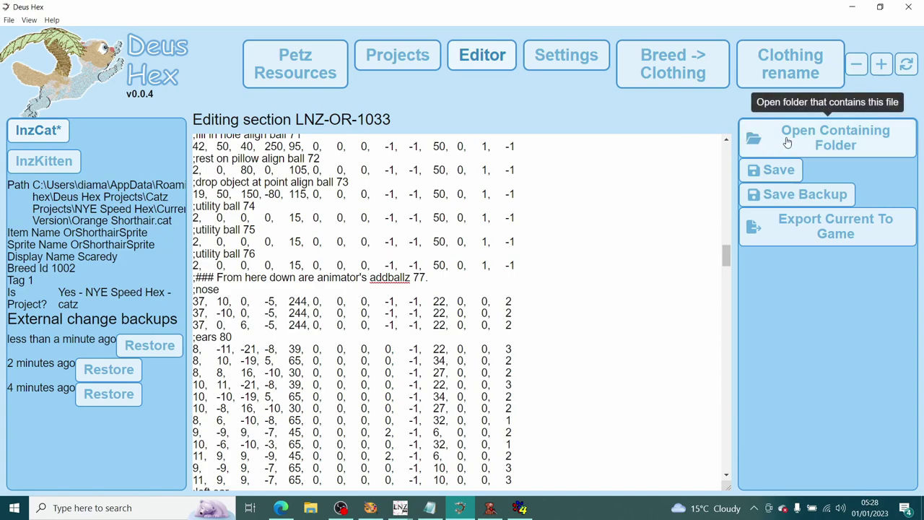
- Save the nose edit and reopen Orange Shorthair.cat in Pet Workshop
{"action": "left_click", "coordinate": [770, 169]}
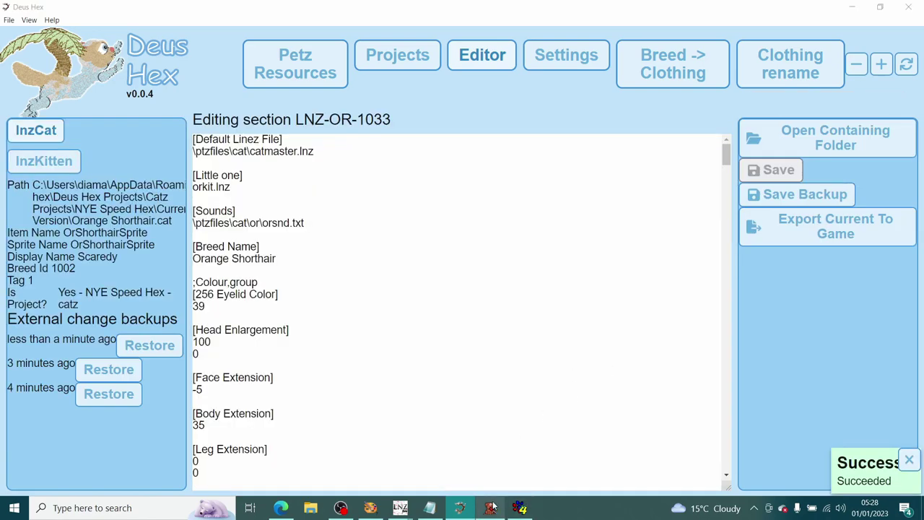
{"action": "left_click", "coordinate": [489, 507]}
{"action": "left_click", "coordinate": [202, 25]}
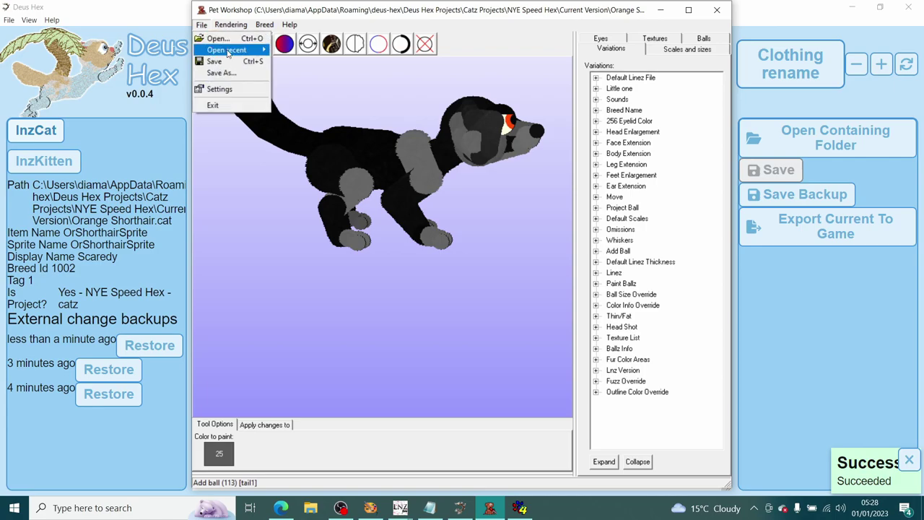
{"action": "mouse_move", "coordinate": [226, 49]}
{"action": "left_click", "coordinate": [310, 49]}
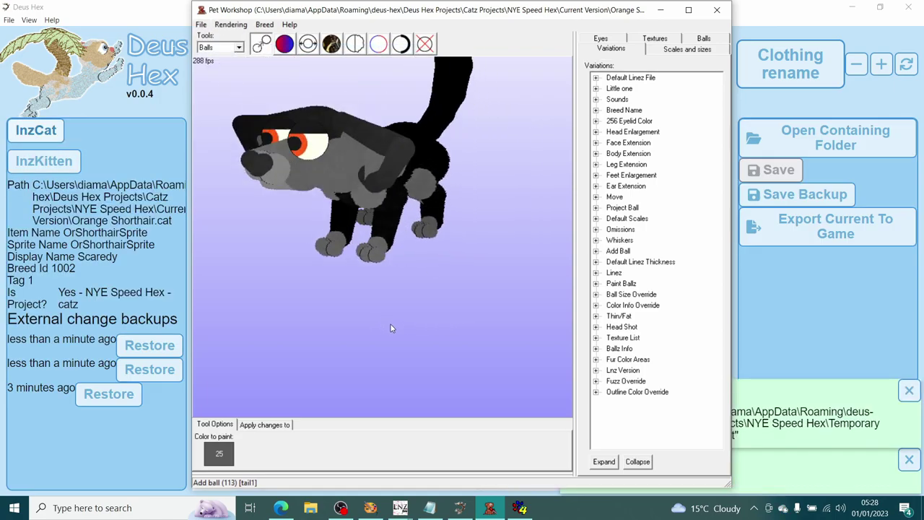
- Return to Deus Hex and export the current cat file to the game
{"action": "left_click", "coordinate": [153, 281]}
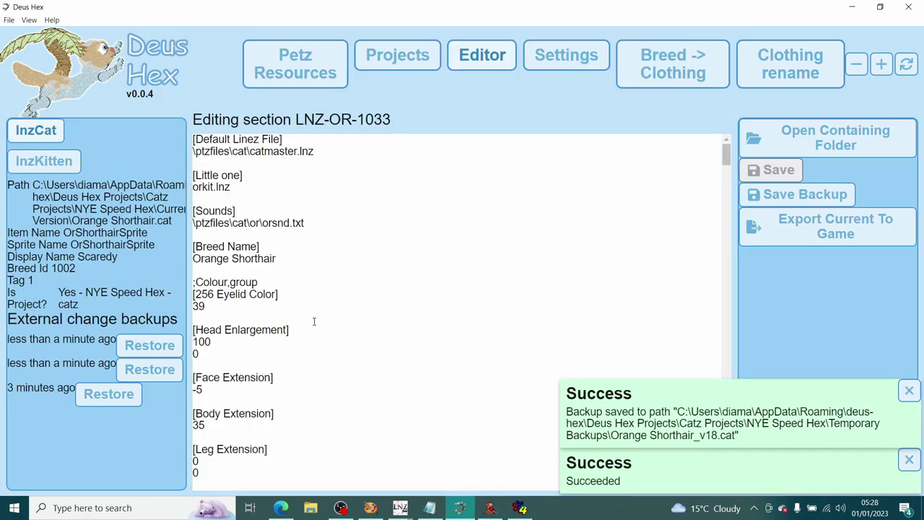
{"action": "scroll", "coordinate": [314, 318], "scroll_direction": "down", "scroll_amount": 4}
{"action": "scroll", "coordinate": [314, 318], "scroll_direction": "up", "scroll_amount": 1}
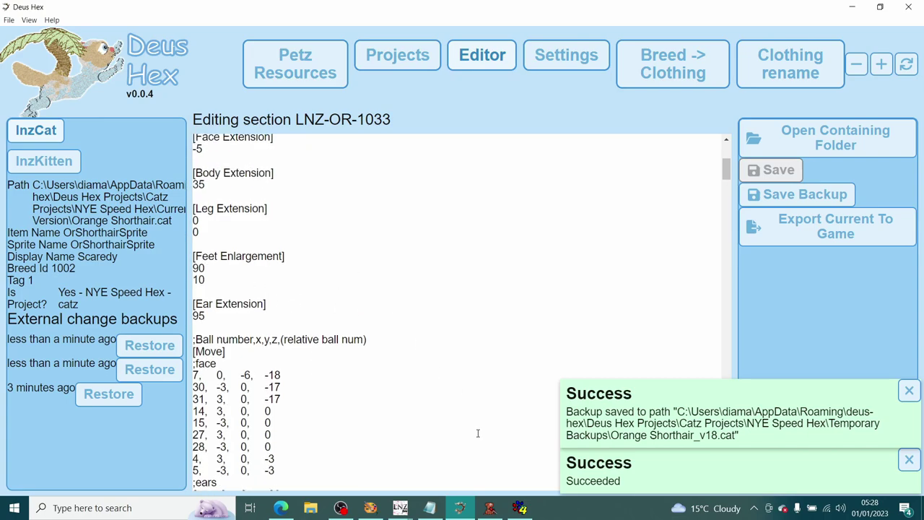
{"action": "left_click", "coordinate": [520, 507]}
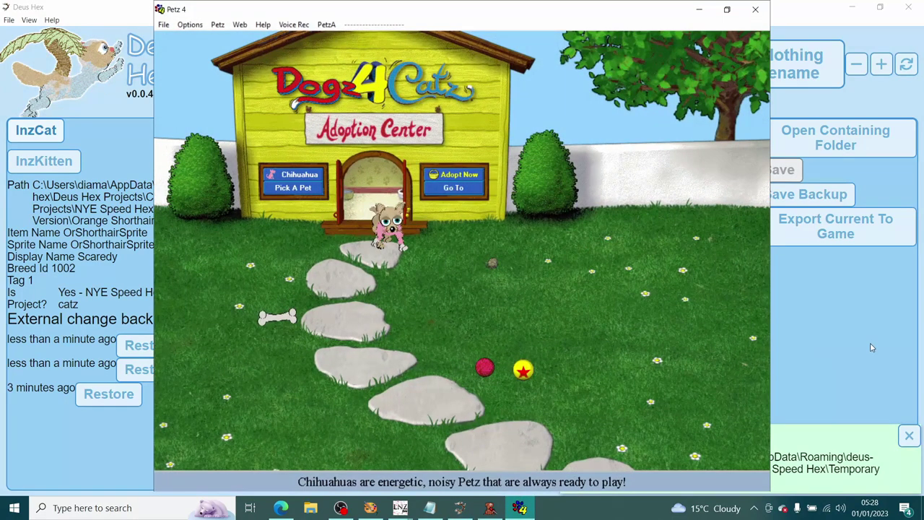
{"action": "left_click", "coordinate": [833, 223]}
{"action": "left_click", "coordinate": [461, 297]}
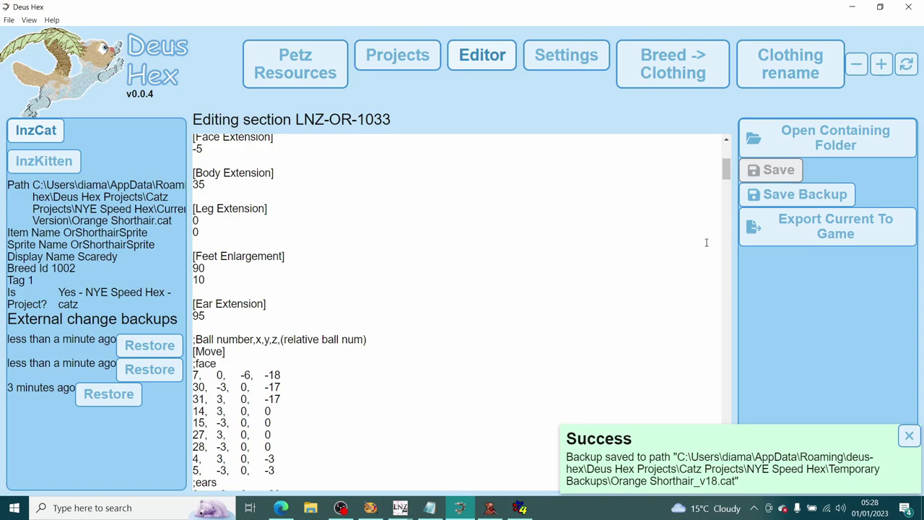
{"action": "left_click", "coordinate": [781, 225]}
{"action": "left_click", "coordinate": [631, 298]}
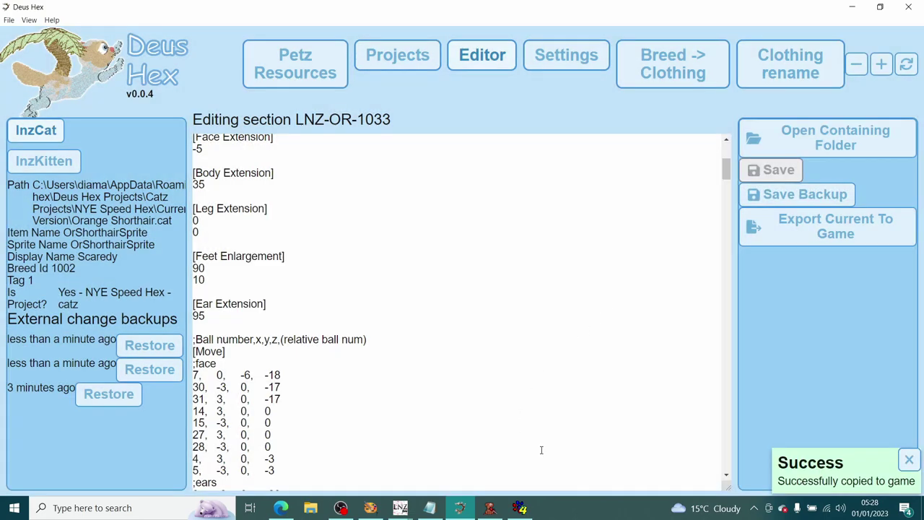
- Switch to Petz 4, bring out an Orange Shorthair, set its Age to 100 and pick the cat up for inspection
{"action": "left_click", "coordinate": [519, 508]}
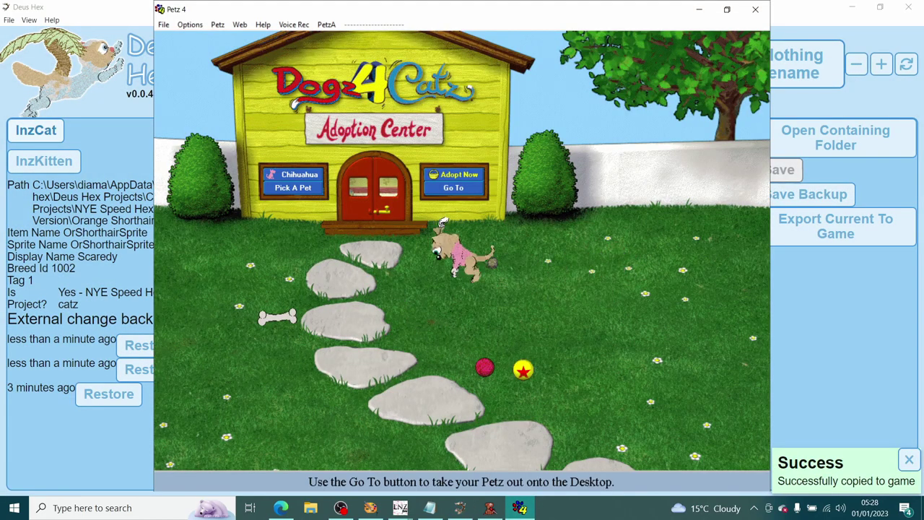
{"action": "left_click", "coordinate": [297, 195]}
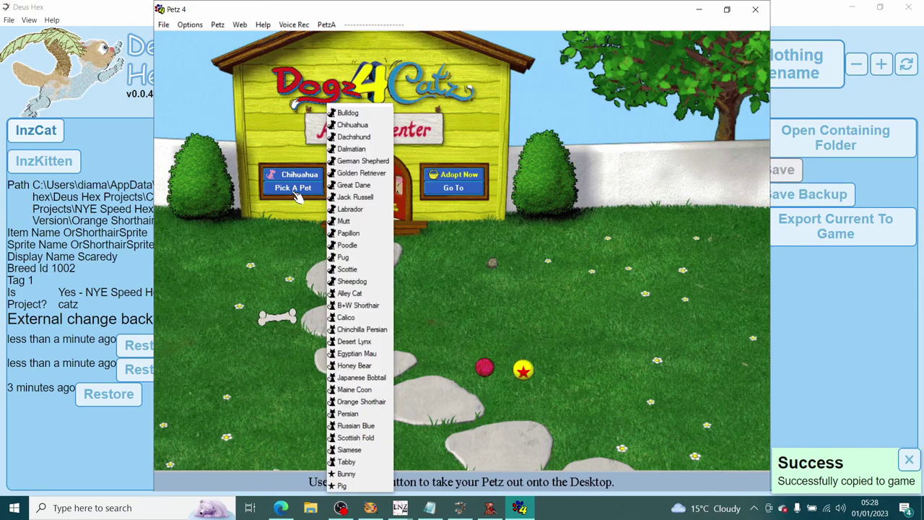
{"action": "left_click", "coordinate": [361, 401]}
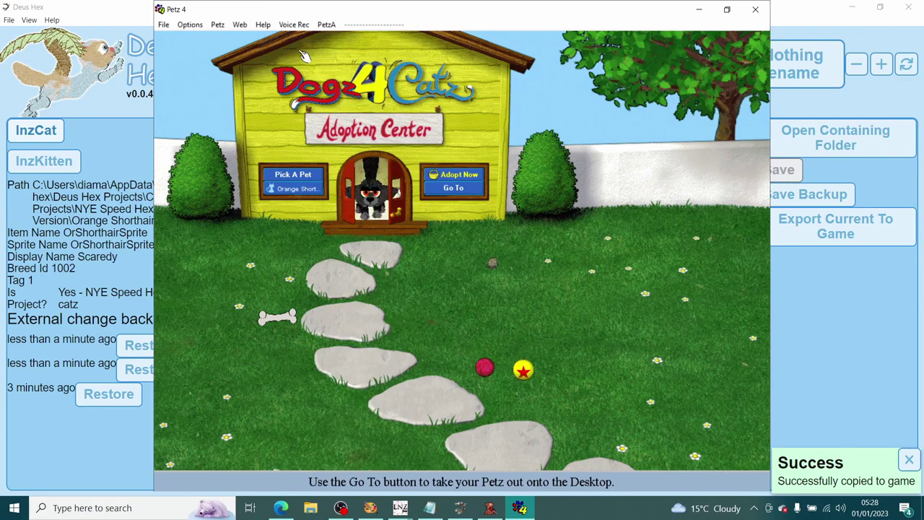
{"action": "left_click", "coordinate": [364, 69]}
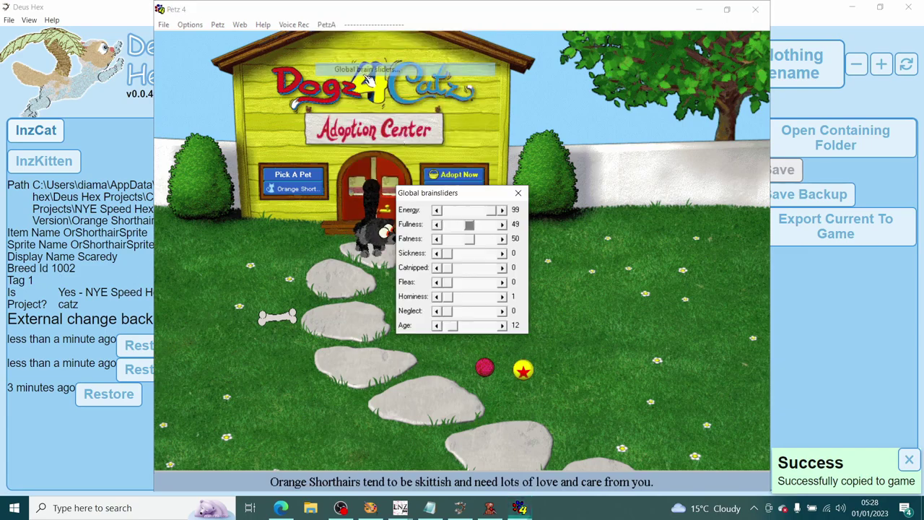
{"action": "left_click_drag", "start_coordinate": [449, 330], "coordinate": [476, 330]}
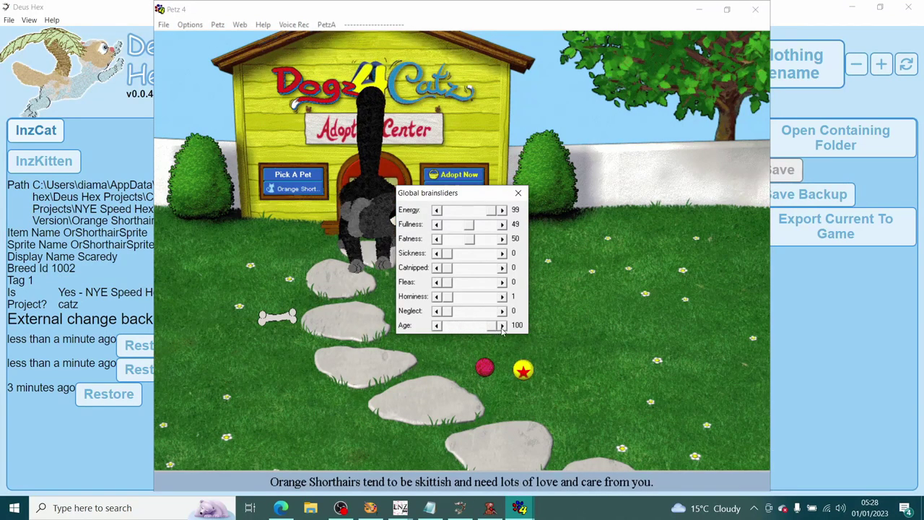
{"action": "left_click_drag", "start_coordinate": [456, 193], "coordinate": [761, 259]}
{"action": "left_click_drag", "start_coordinate": [373, 212], "coordinate": [508, 217]}
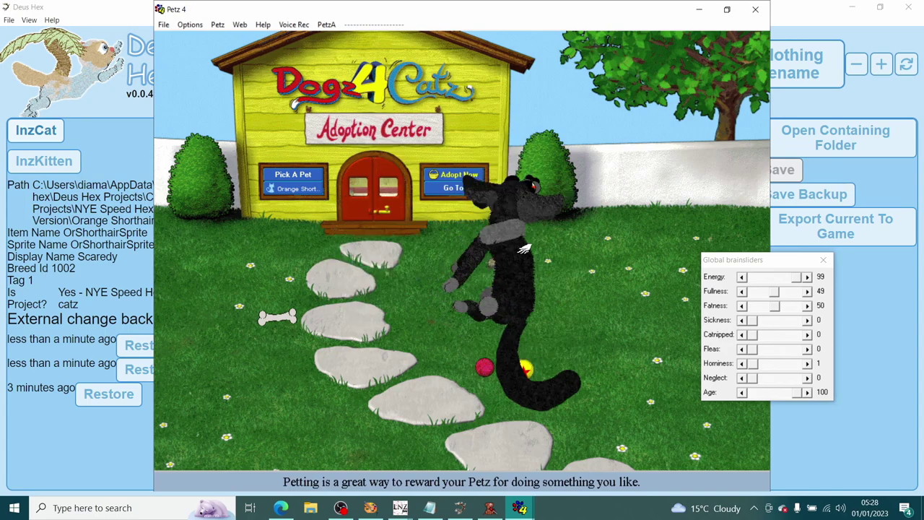
- Bring out a second Orange Shorthair, set its Age to 100 and move the Global brainsliders window off the play area
{"action": "left_click", "coordinate": [306, 175]}
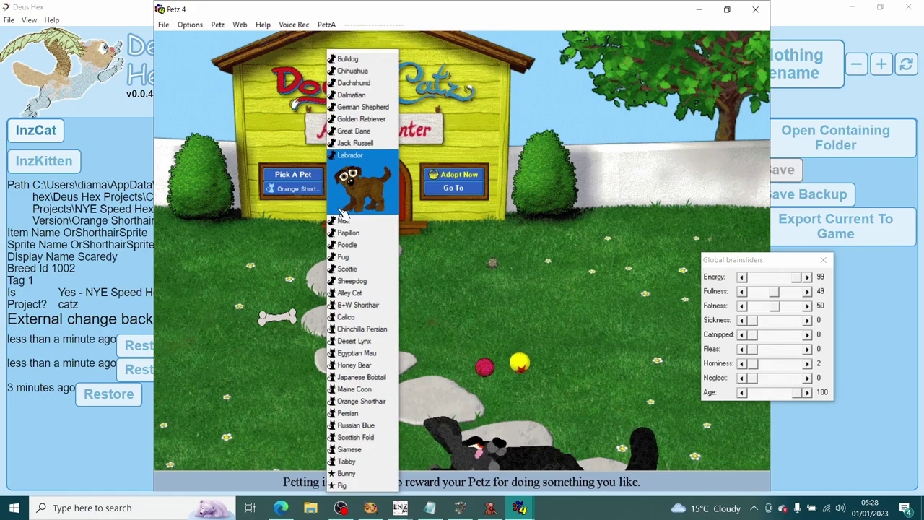
{"action": "left_click", "coordinate": [357, 349]}
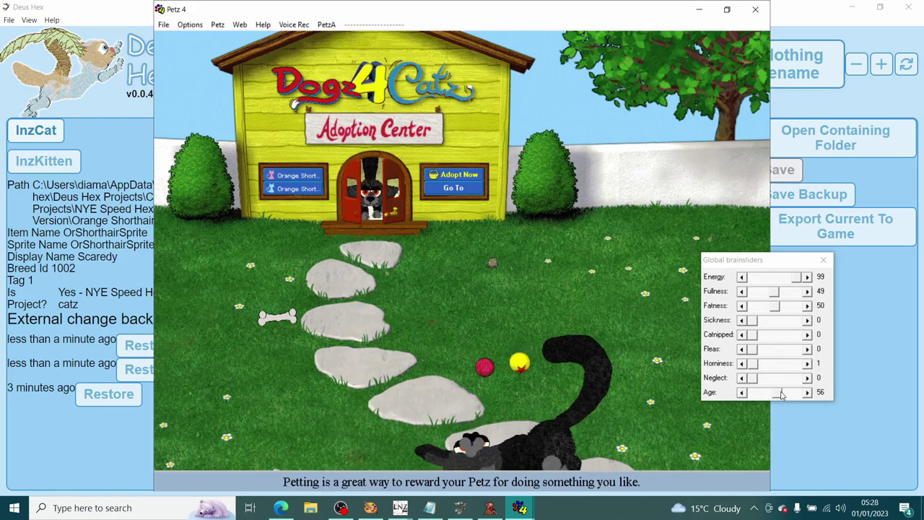
{"action": "left_click", "coordinate": [806, 392]}
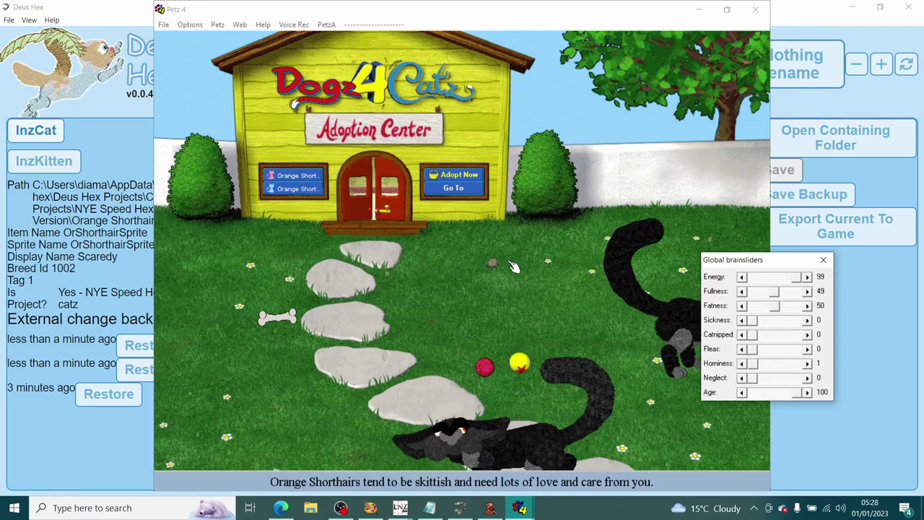
{"action": "left_click", "coordinate": [370, 204]}
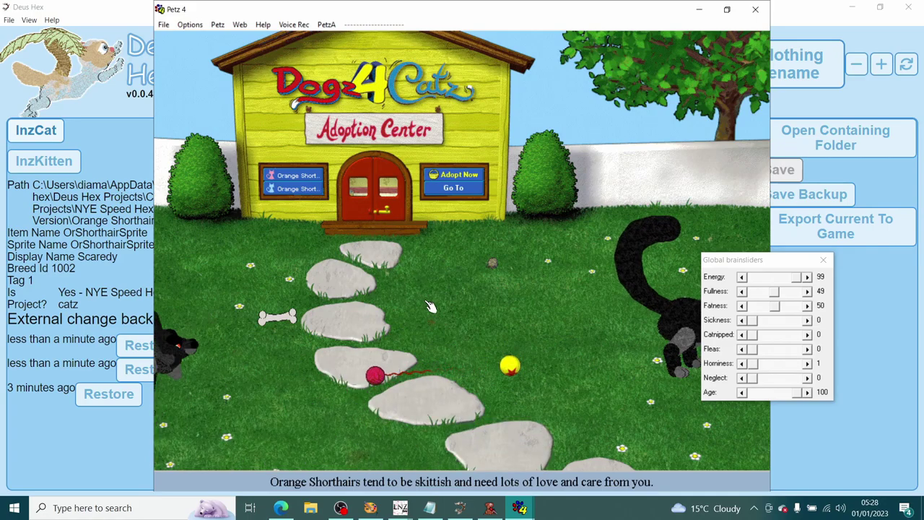
{"action": "left_click_drag", "start_coordinate": [738, 260], "coordinate": [872, 278]}
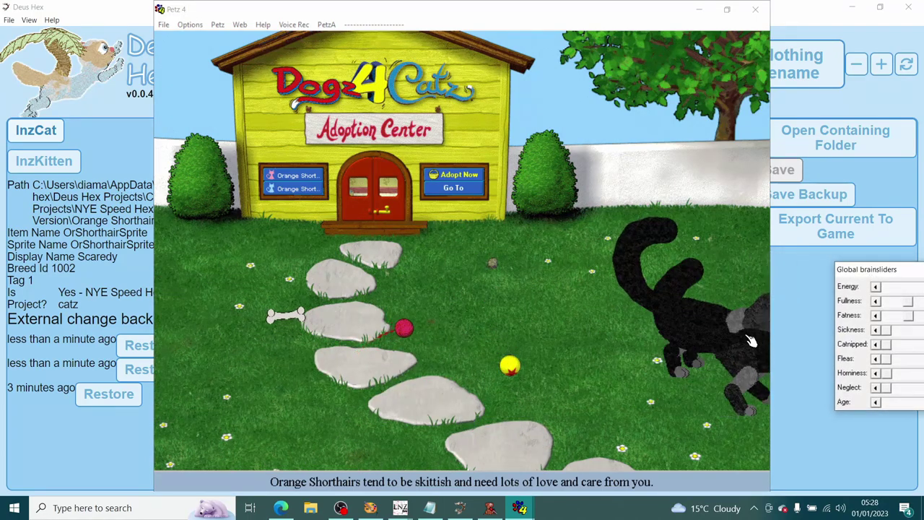
- Play with the adult cat using the yarn and star ball to examine its shape and face in motion
{"action": "left_click", "coordinate": [394, 333]}
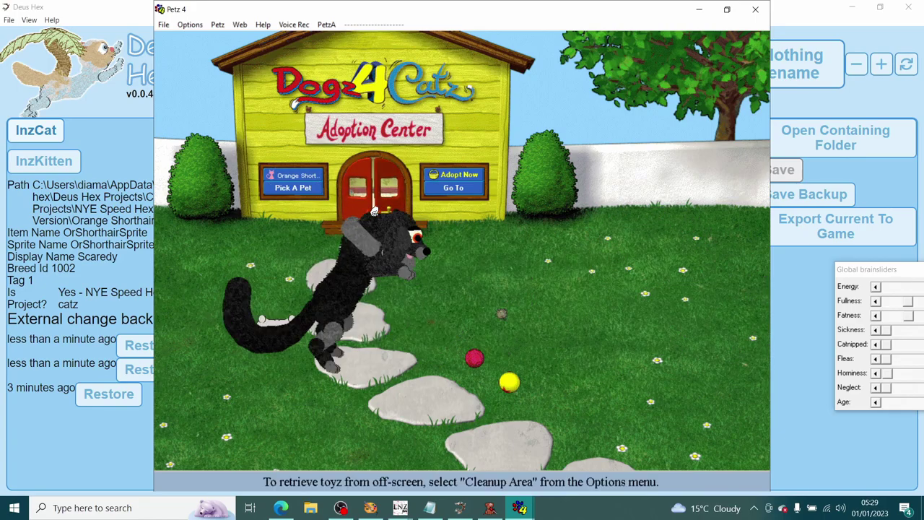
{"action": "mouse_move", "coordinate": [378, 249]}
{"action": "left_mouse_down"}
{"action": "mouse_move", "coordinate": [361, 227]}
{"action": "mouse_move", "coordinate": [429, 260]}
{"action": "mouse_move", "coordinate": [408, 217]}
{"action": "mouse_move", "coordinate": [376, 289]}
{"action": "mouse_move", "coordinate": [353, 312]}
{"action": "mouse_move", "coordinate": [340, 299]}
{"action": "left_mouse_up"}
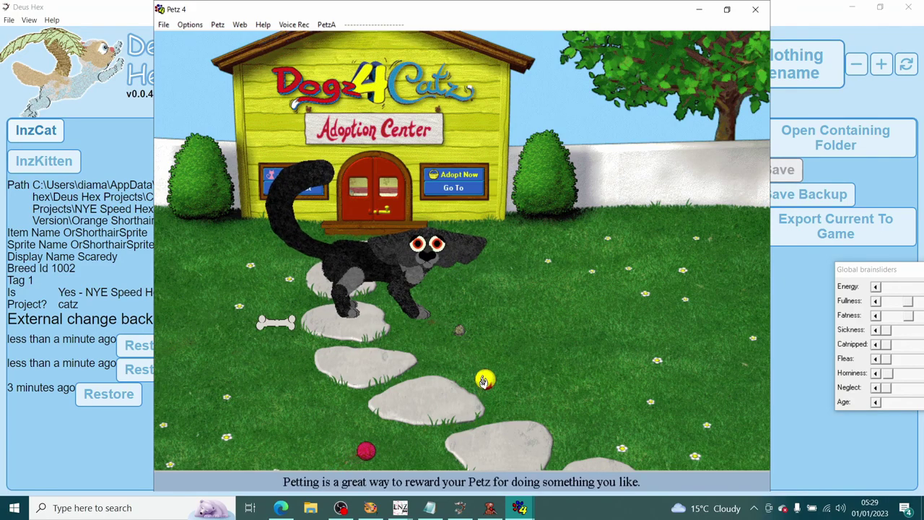
{"action": "left_click_drag", "start_coordinate": [483, 380], "coordinate": [555, 278]}
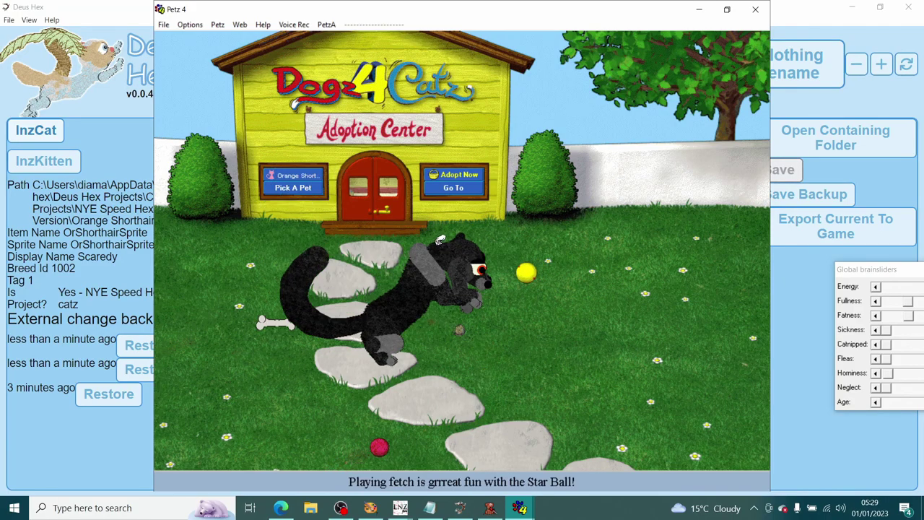
- Back in Deus Hex, set both Leg Extension values to 10 and the first Head Enlargement value to 80
{"action": "left_click", "coordinate": [697, 7]}
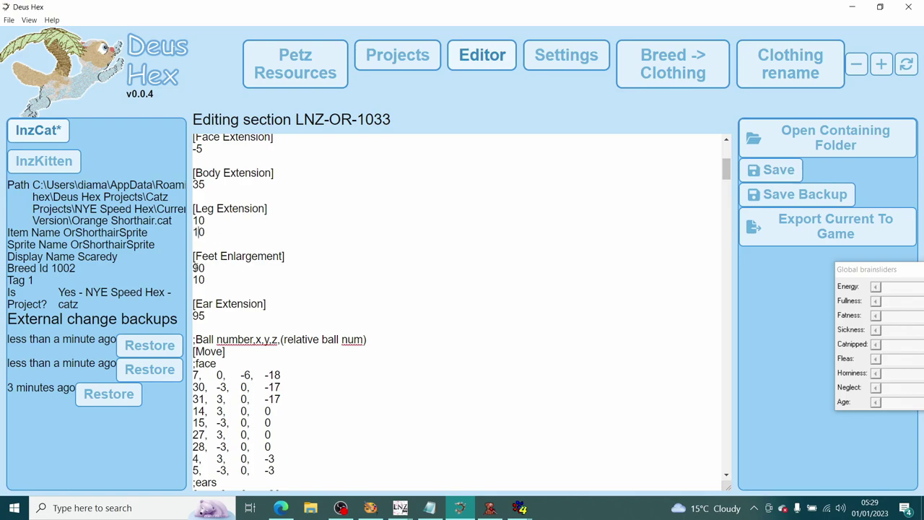
{"action": "scroll", "coordinate": [313, 246], "scroll_direction": "up", "scroll_amount": 5}
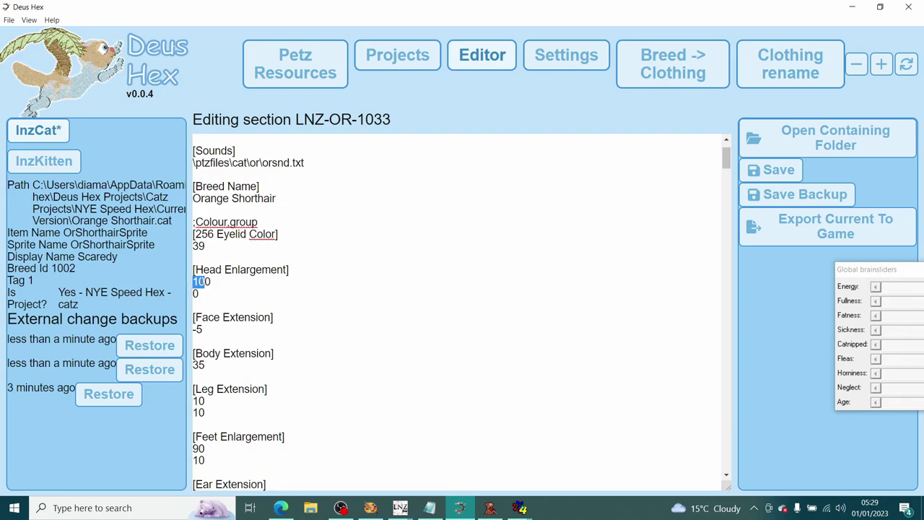
{"action": "scroll", "coordinate": [284, 290], "scroll_direction": "down", "scroll_amount": 20}
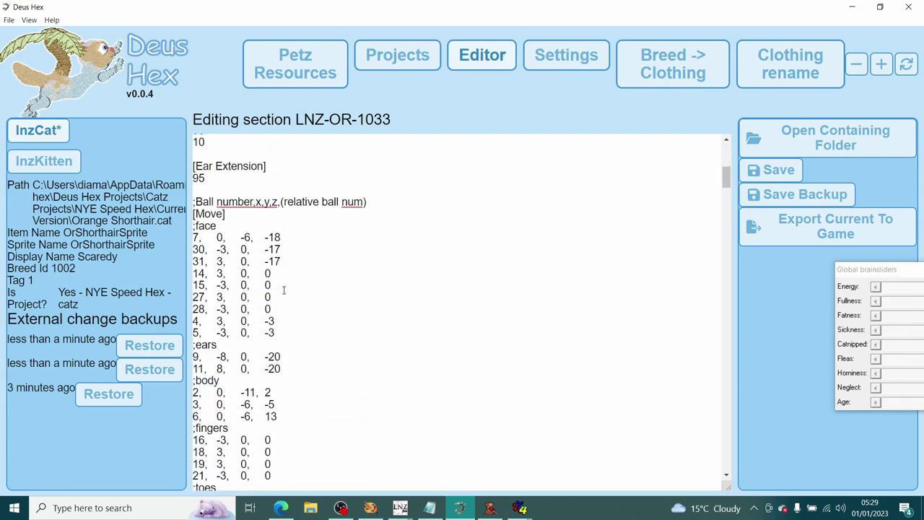
{"action": "scroll", "coordinate": [284, 290], "scroll_direction": "down", "scroll_amount": 2}
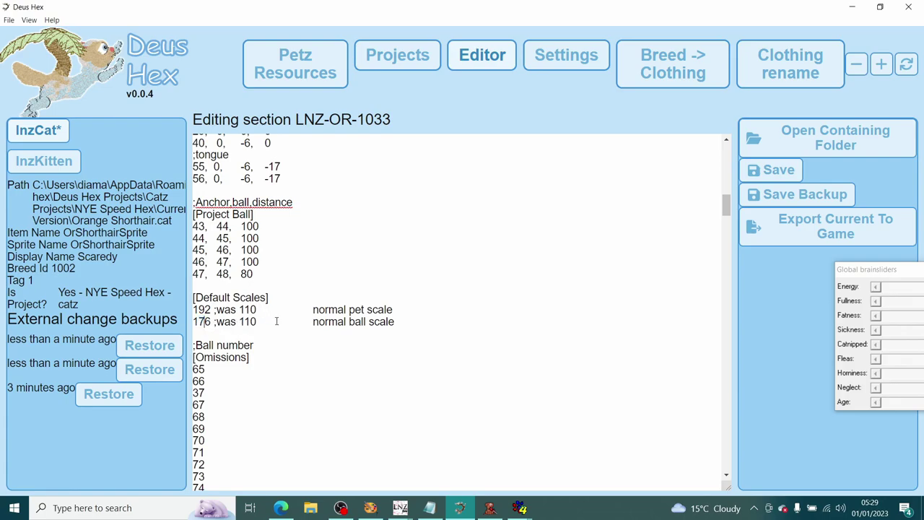
- Save the LNZ edits and export the current cat file to the game
{"action": "left_click", "coordinate": [770, 172]}
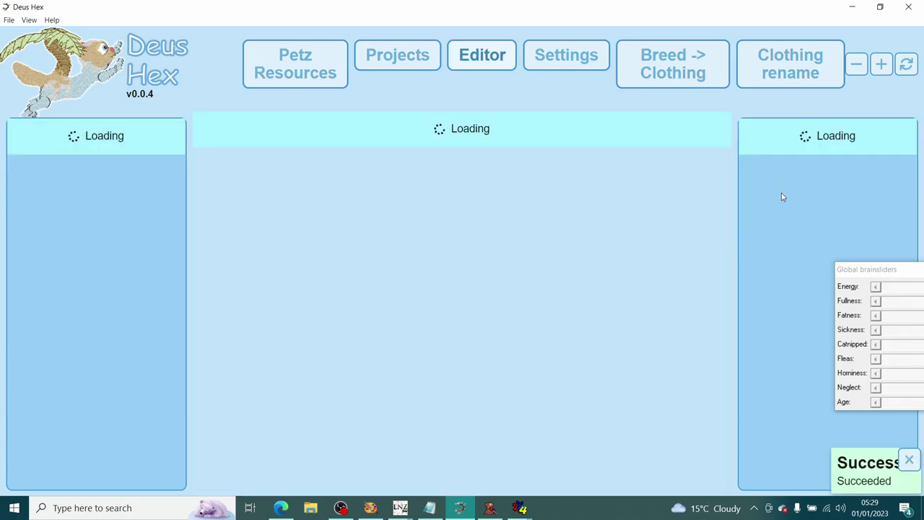
{"action": "left_click", "coordinate": [793, 228]}
{"action": "left_click", "coordinate": [623, 301]}
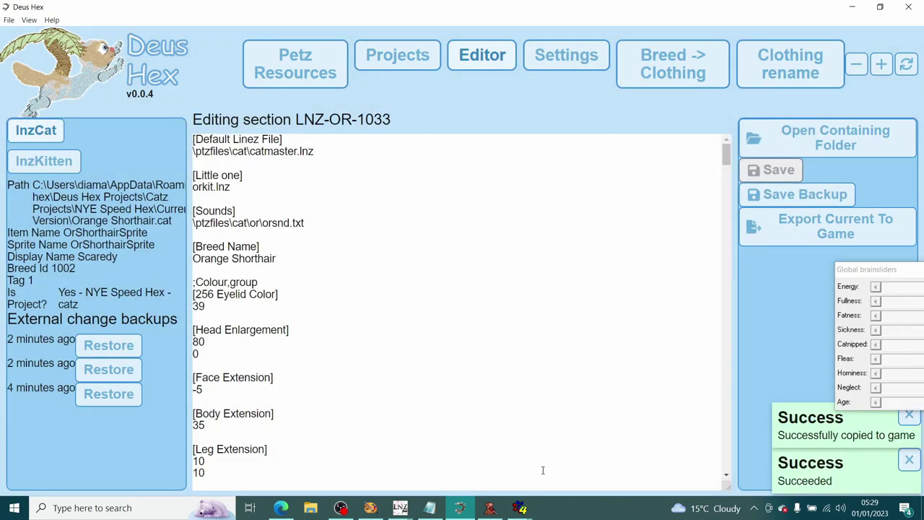
- Return to Petz 4, bring out a fresh Orange Shorthair and set its Age to 100
{"action": "left_click", "coordinate": [515, 509]}
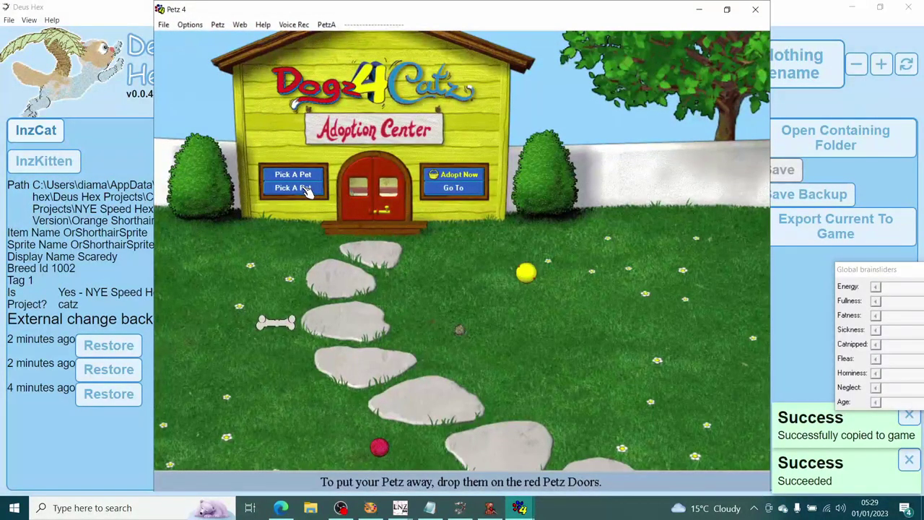
{"action": "left_click", "coordinate": [305, 189]}
{"action": "left_click", "coordinate": [361, 401]}
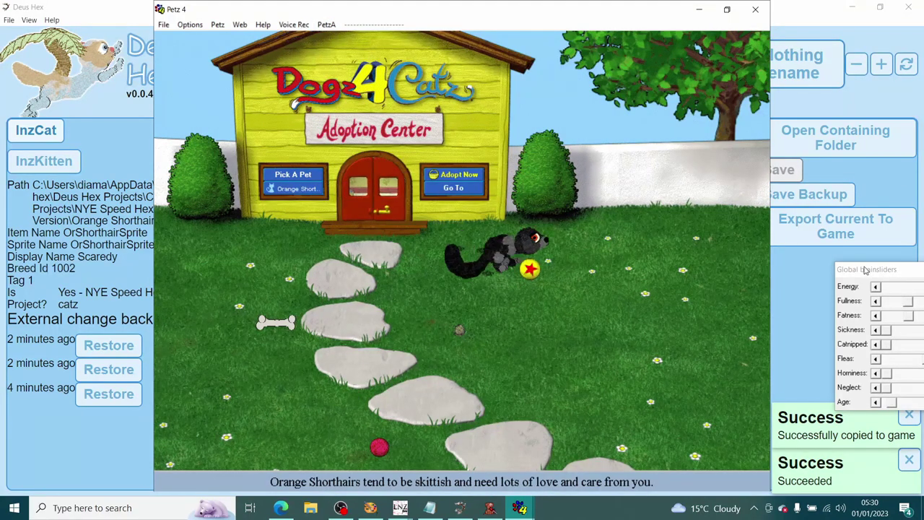
{"action": "left_click", "coordinate": [836, 389]}
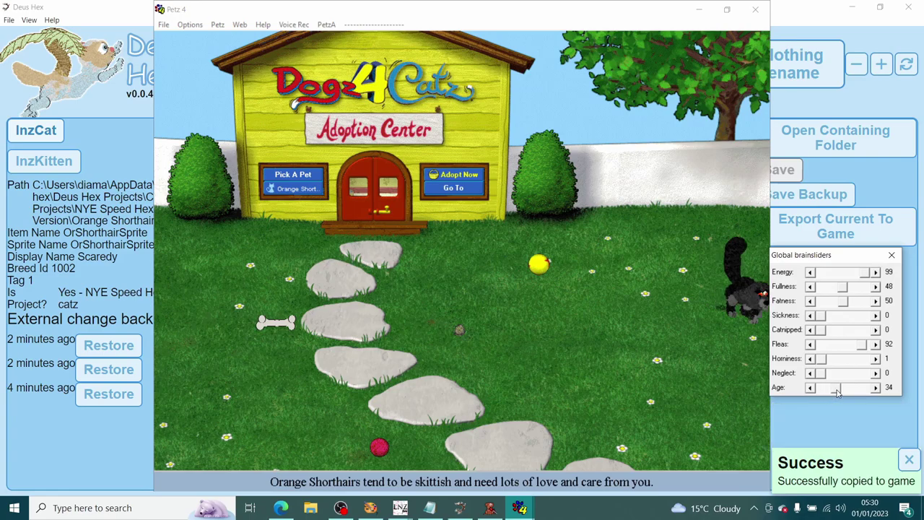
{"action": "left_click", "coordinate": [454, 370]}
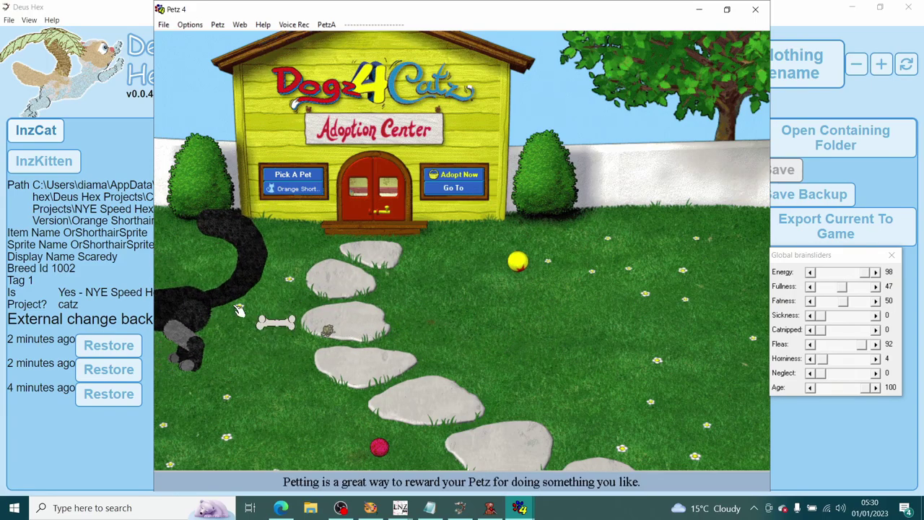
- Bring out another Orange Shorthair at Age 100 and handle it to examine the changed head and legs
{"action": "left_click", "coordinate": [306, 177]}
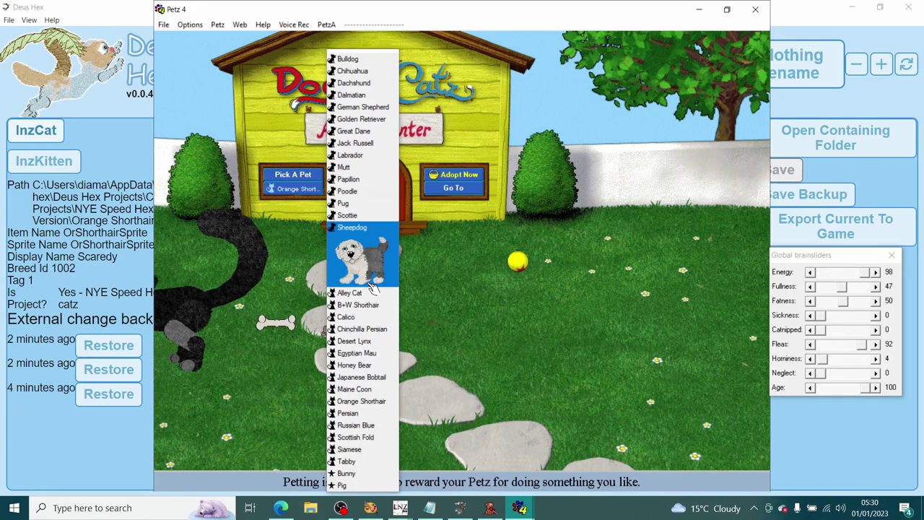
{"action": "left_click", "coordinate": [357, 339]}
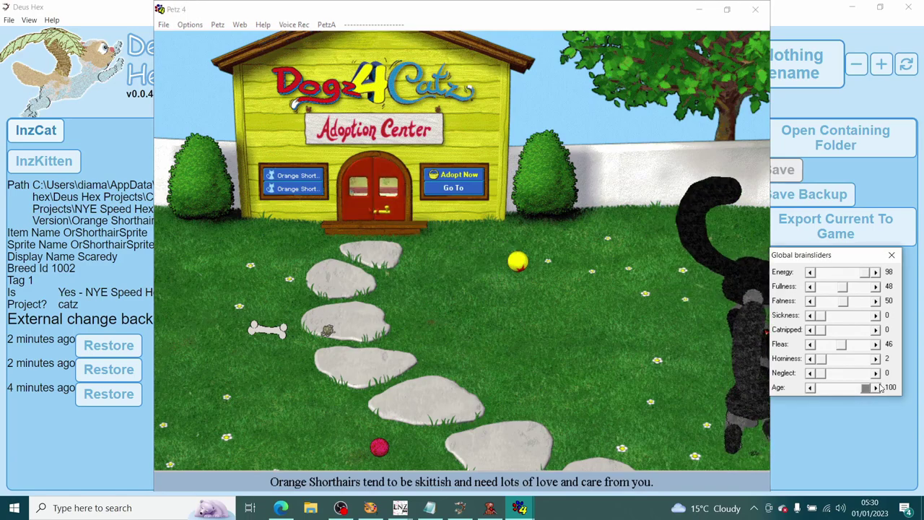
{"action": "left_click", "coordinate": [485, 266]}
{"action": "left_click_drag", "start_coordinate": [485, 266], "coordinate": [489, 295]}
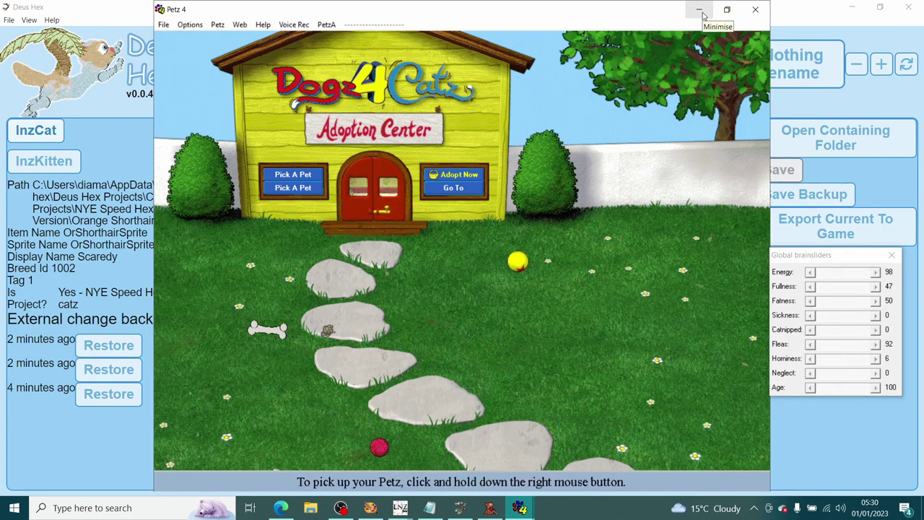
- Minimise Petz 4 and reload the most recent Orange Shorthair.cat in Pet Workshop
{"action": "left_click", "coordinate": [700, 10]}
{"action": "left_click", "coordinate": [498, 509]}
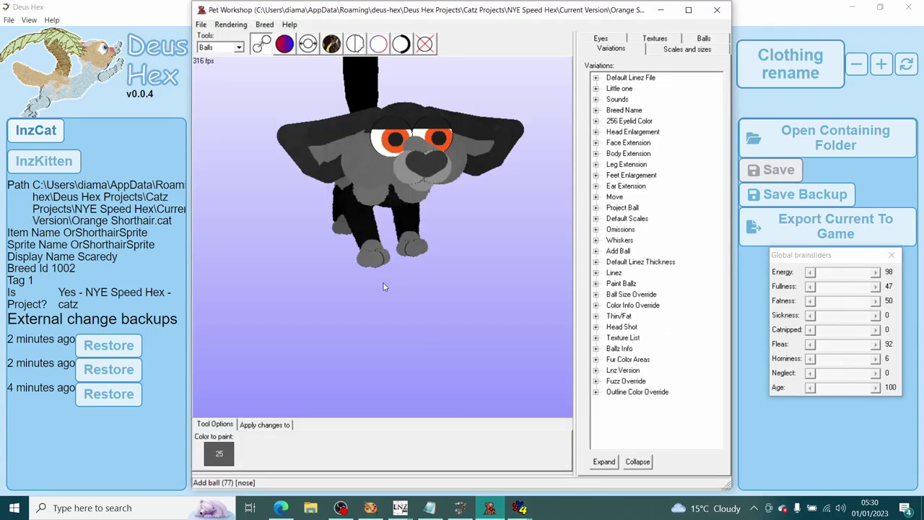
{"action": "left_click", "coordinate": [200, 24]}
{"action": "mouse_move", "coordinate": [231, 50]}
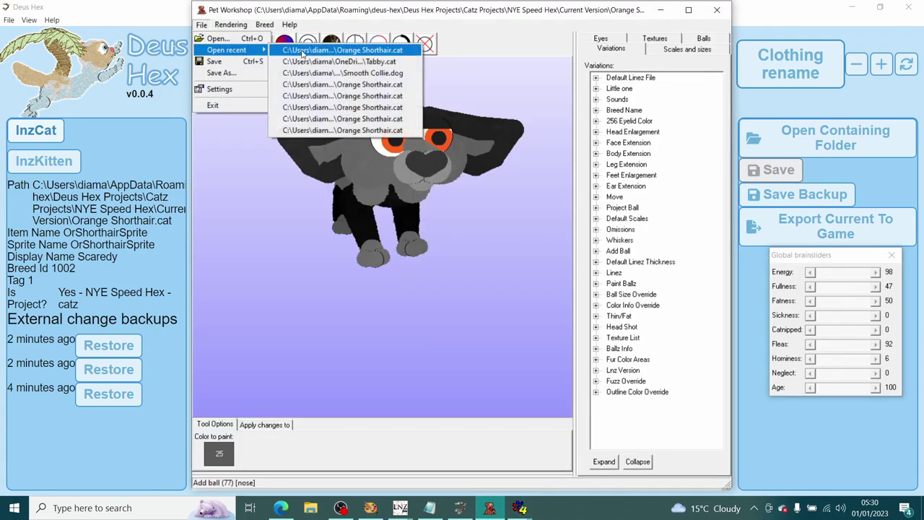
{"action": "left_click", "coordinate": [303, 54]}
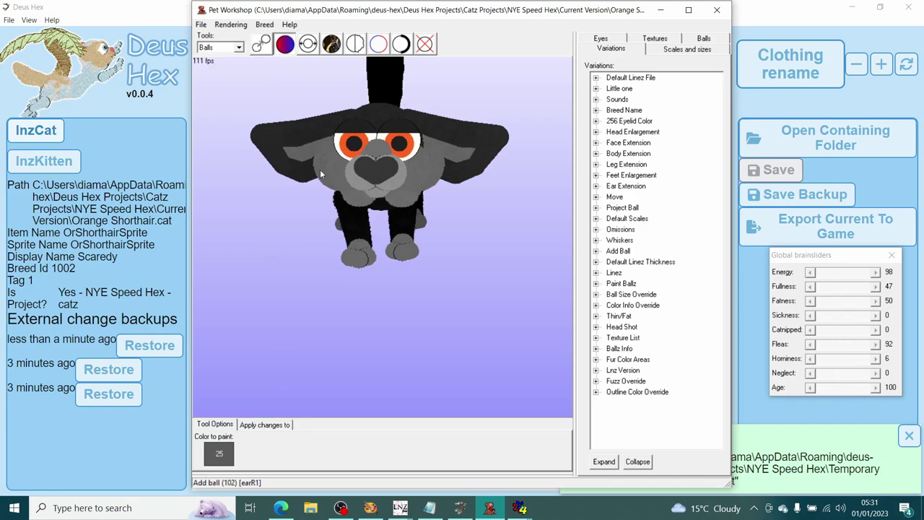
- Switch to the Lines tools and choose colour 244 as the colour to paint
{"action": "left_click", "coordinate": [225, 67]}
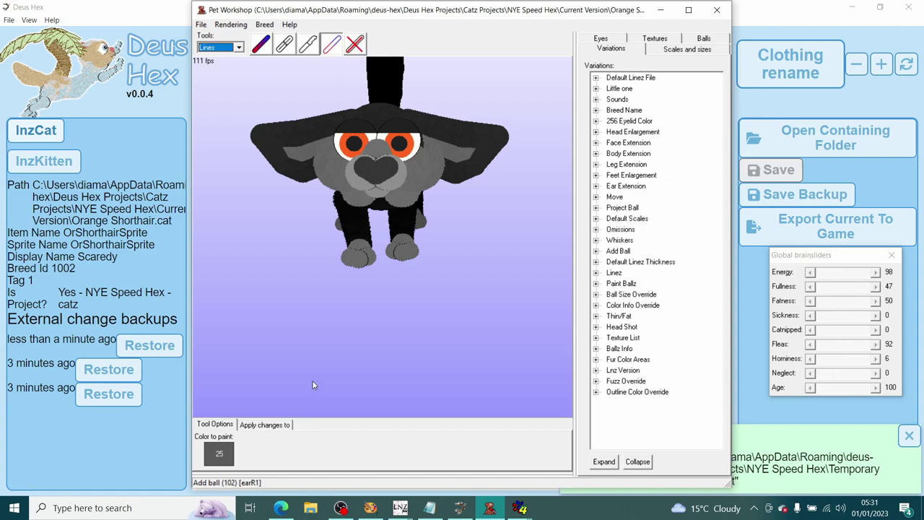
{"action": "left_click", "coordinate": [220, 453]}
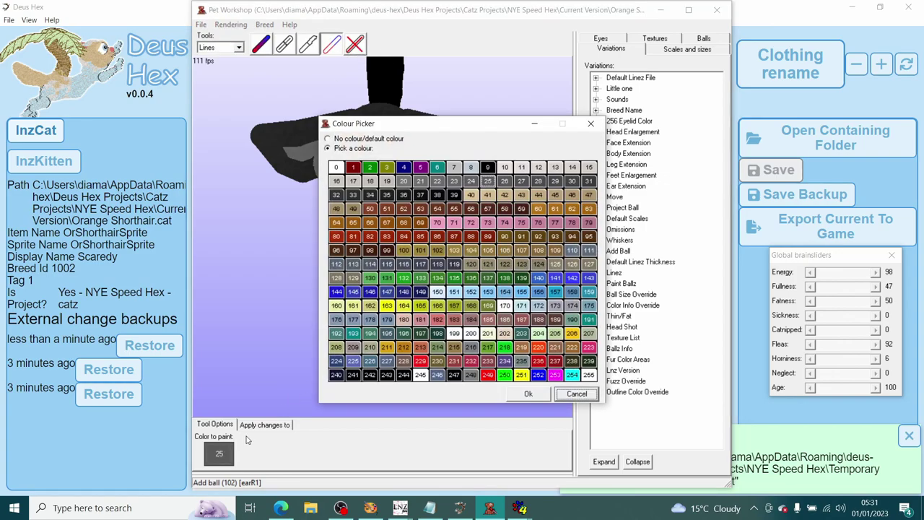
{"action": "left_click", "coordinate": [529, 394]}
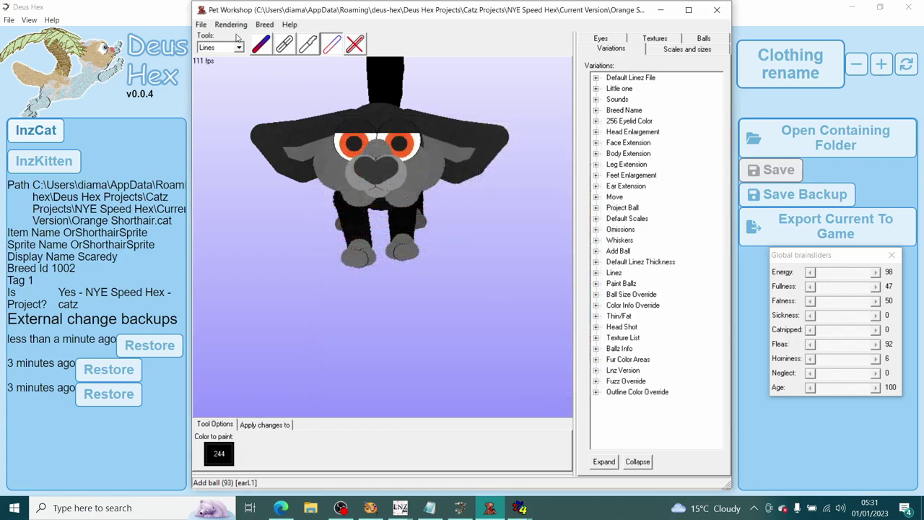
- Switch to the Balls tools, choose colour 30 and paint the balls of both ears with it
{"action": "left_click", "coordinate": [220, 60]}
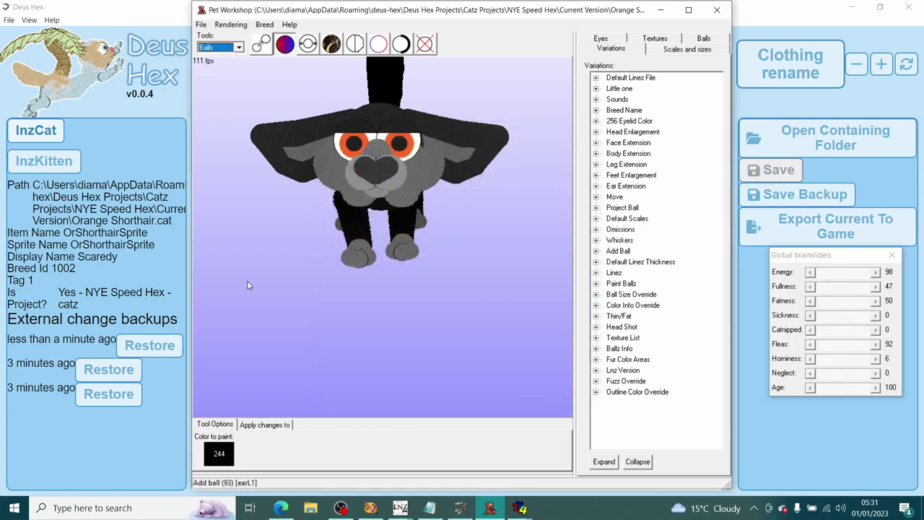
{"action": "left_click", "coordinate": [215, 466]}
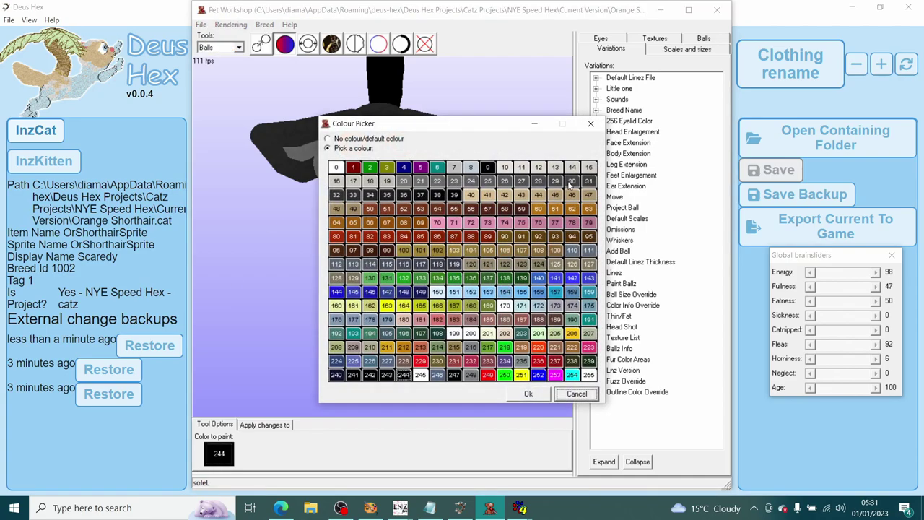
{"action": "left_click", "coordinate": [529, 393]}
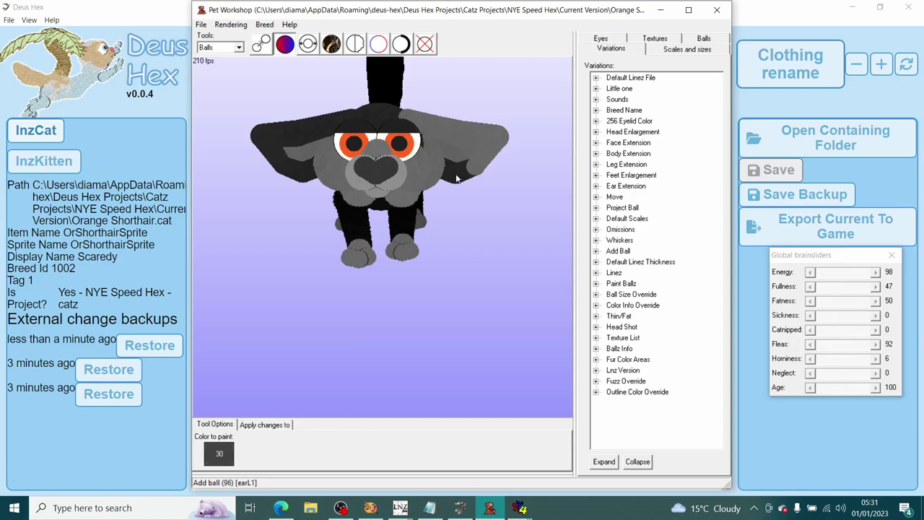
{"action": "left_click_drag", "start_coordinate": [446, 175], "coordinate": [330, 116]}
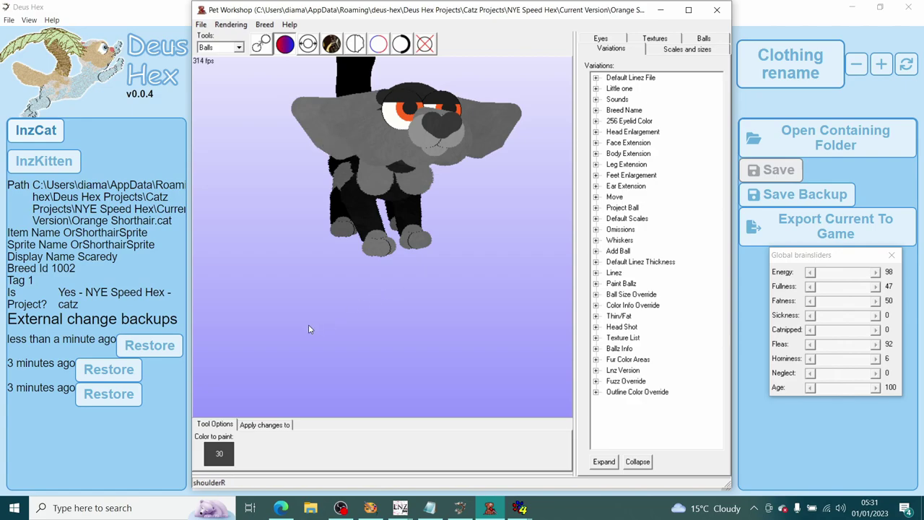
{"action": "left_click_drag", "start_coordinate": [296, 274], "coordinate": [289, 278]}
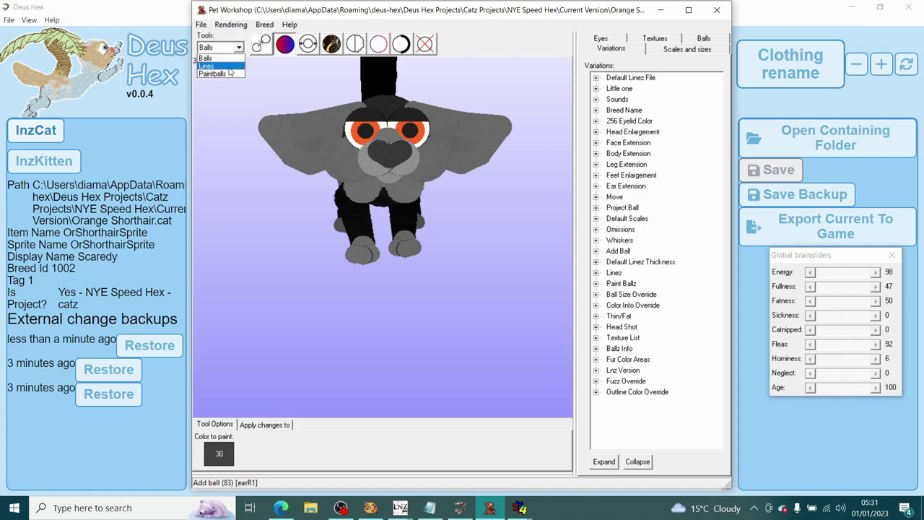
- Switch to the Lines tools, try colour 244 on the cat's left ear, and restore the default colour there
{"action": "left_click", "coordinate": [229, 67]}
{"action": "left_click", "coordinate": [220, 457]}
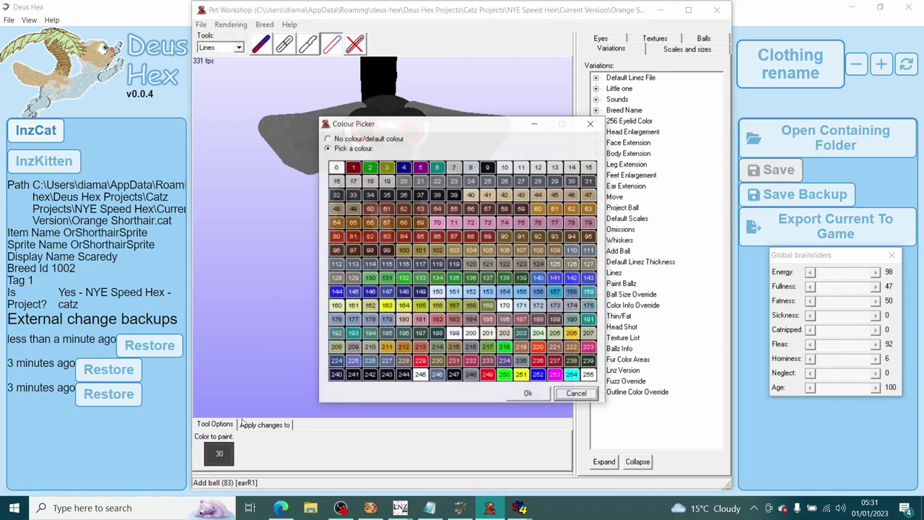
{"action": "left_click", "coordinate": [526, 394]}
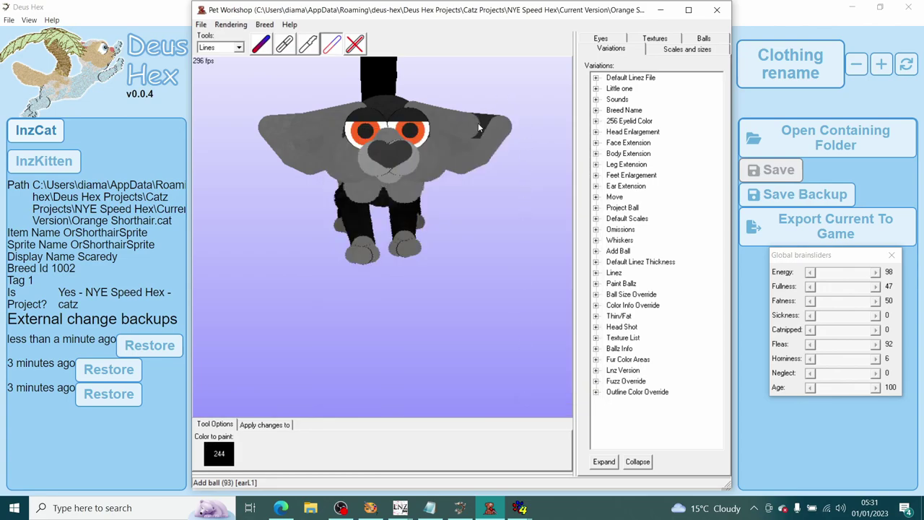
{"action": "left_click", "coordinate": [220, 453]}
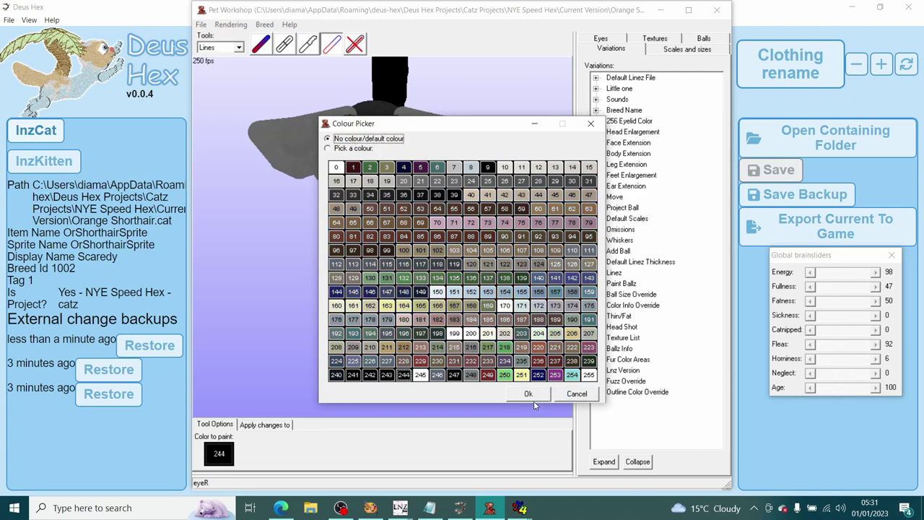
{"action": "left_click", "coordinate": [530, 397]}
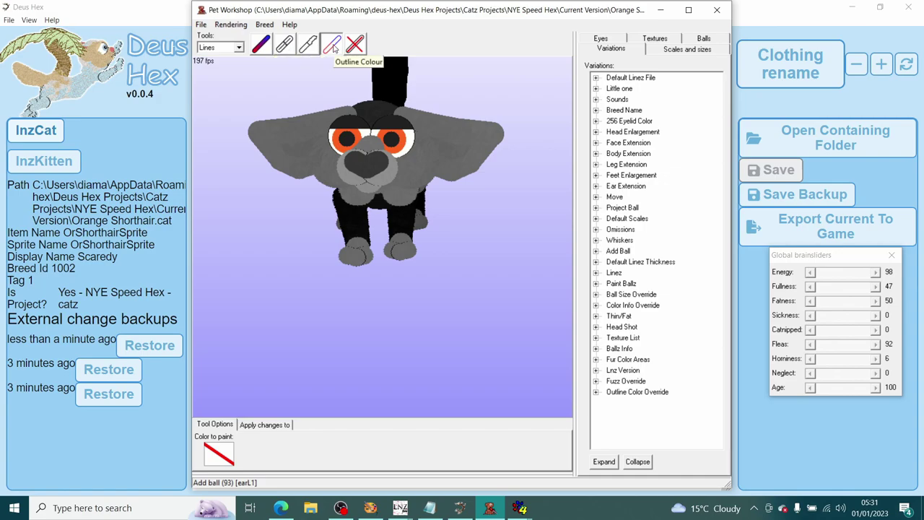
- Choose colour 244 for Outline Colour and apply it to the inner lines of both ears
{"action": "left_click", "coordinate": [217, 458]}
{"action": "left_click", "coordinate": [524, 394]}
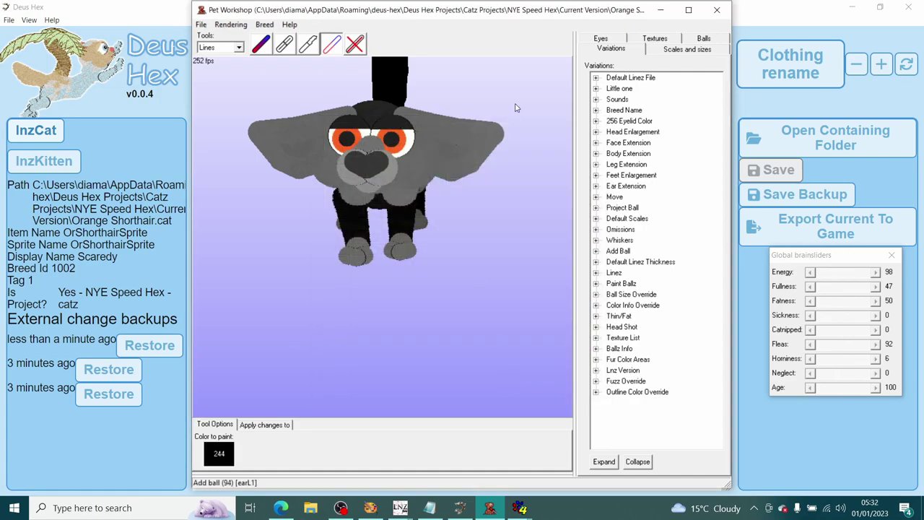
{"action": "left_click_drag", "start_coordinate": [514, 102], "coordinate": [515, 119]}
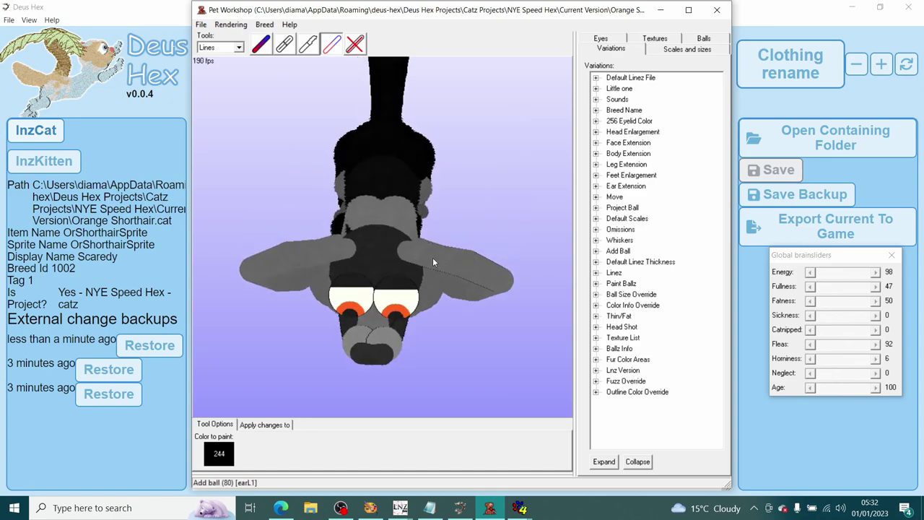
{"action": "left_click_drag", "start_coordinate": [526, 236], "coordinate": [531, 209]}
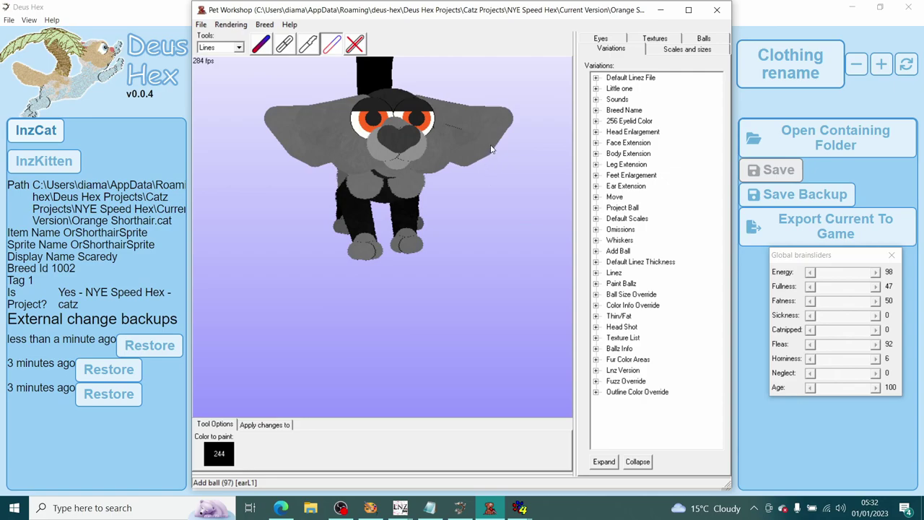
{"action": "left_click_drag", "start_coordinate": [491, 148], "coordinate": [462, 198]}
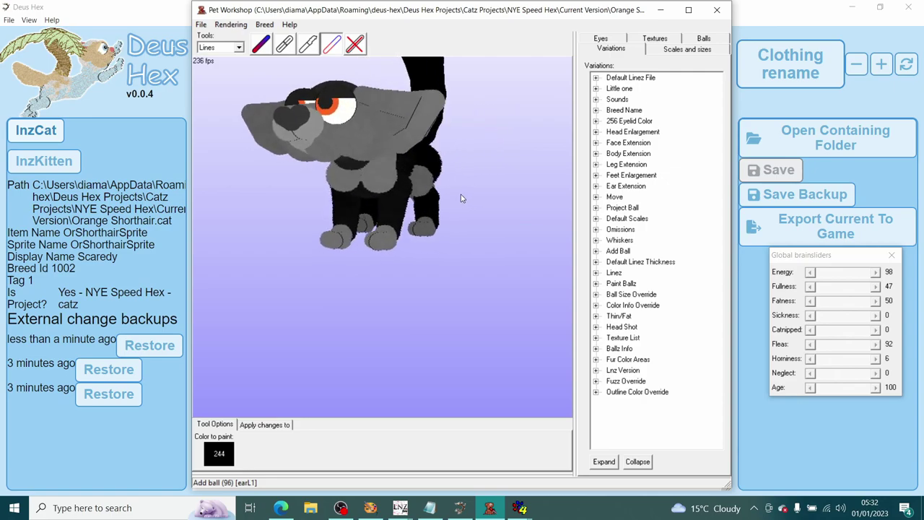
{"action": "left_click_drag", "start_coordinate": [399, 149], "coordinate": [489, 197]}
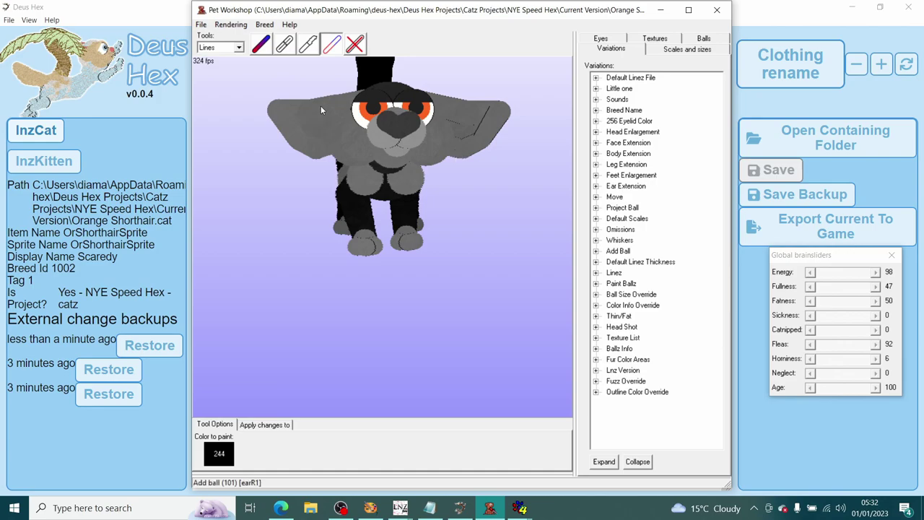
{"action": "mouse_move", "coordinate": [292, 107]}
{"action": "left_mouse_down"}
{"action": "mouse_move", "coordinate": [289, 127]}
{"action": "mouse_move", "coordinate": [308, 155]}
{"action": "left_mouse_up"}
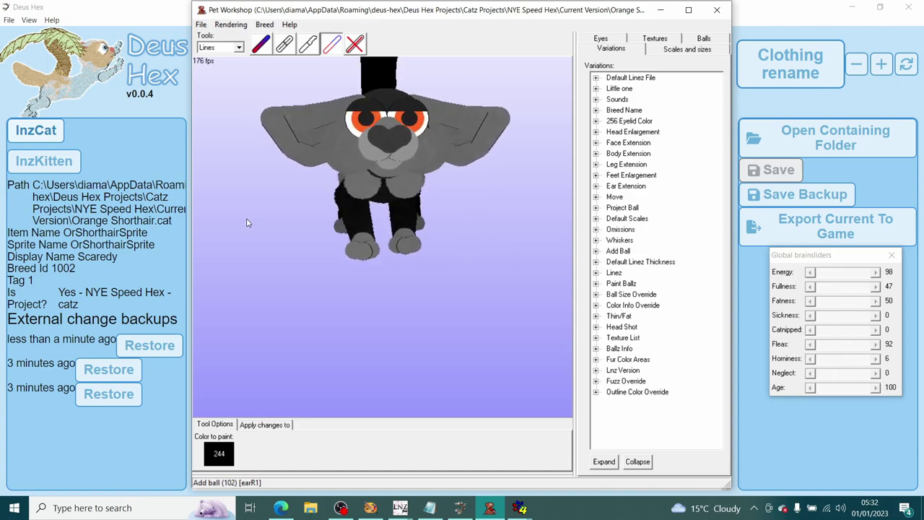
- Switch to the Balls tools and choose colour 173 as the colour to paint
{"action": "left_click", "coordinate": [226, 49]}
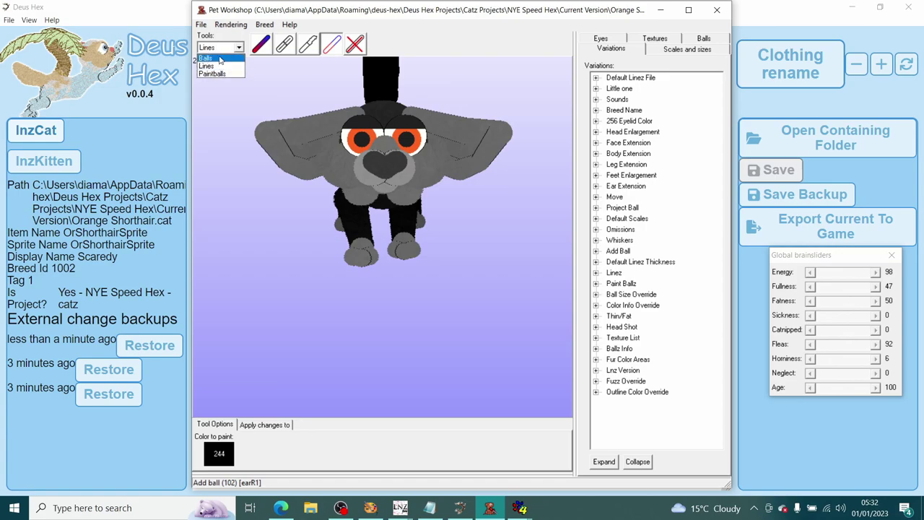
{"action": "left_click", "coordinate": [220, 59]}
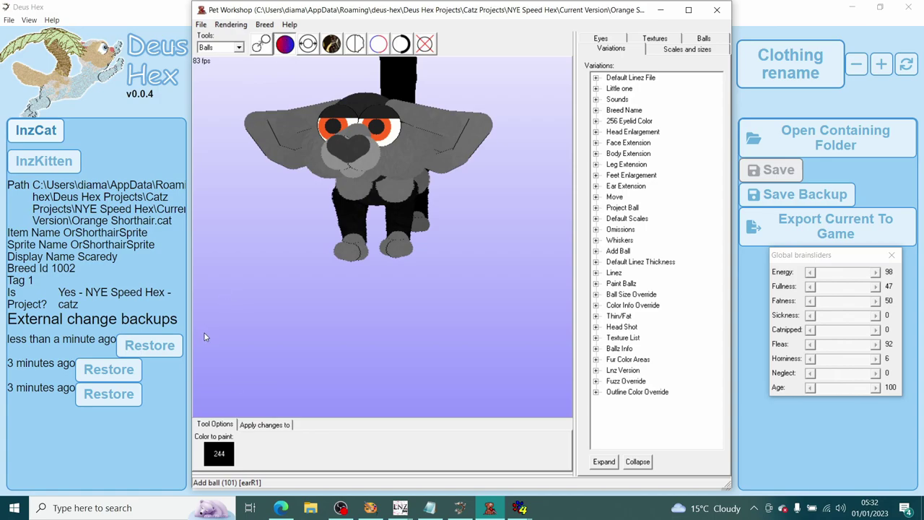
{"action": "left_click", "coordinate": [221, 456]}
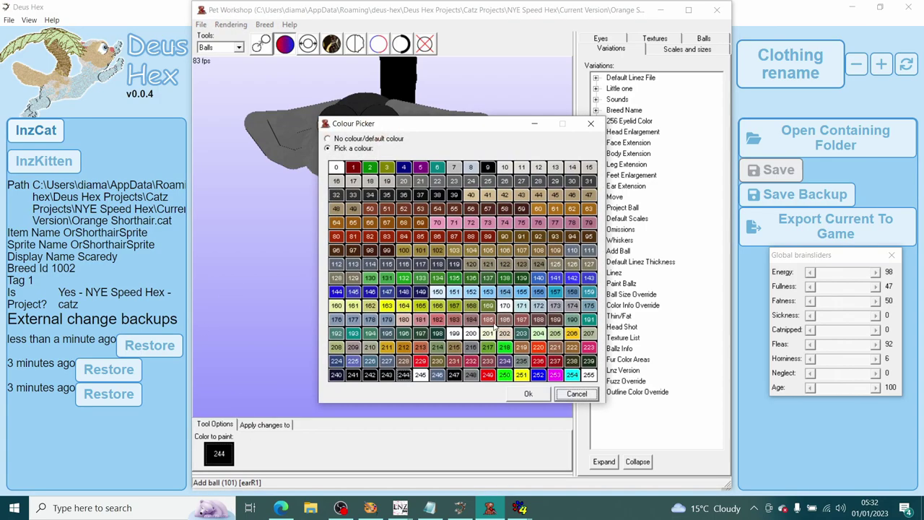
{"action": "left_click", "coordinate": [555, 305]}
{"action": "left_click", "coordinate": [527, 396]}
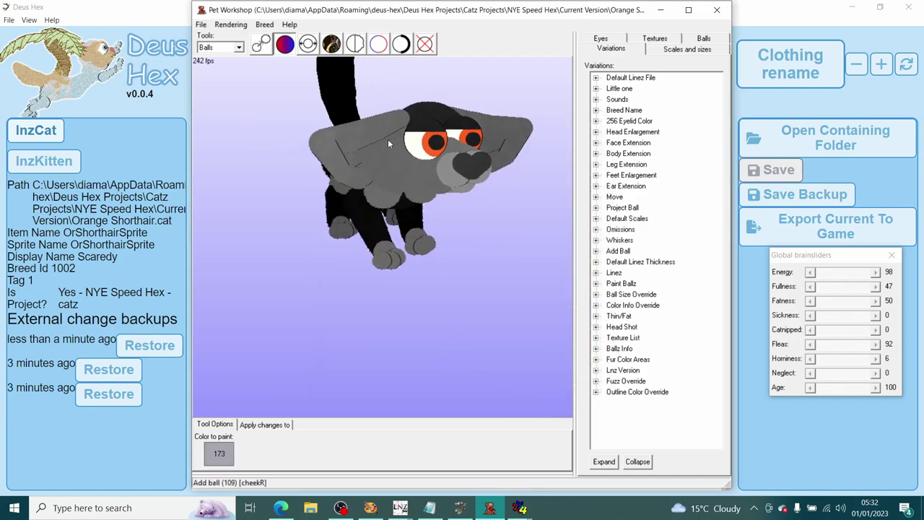
- Change the paint colour to 120 and apply it to the cheek ball inside the cat's right ear
{"action": "left_click", "coordinate": [219, 461]}
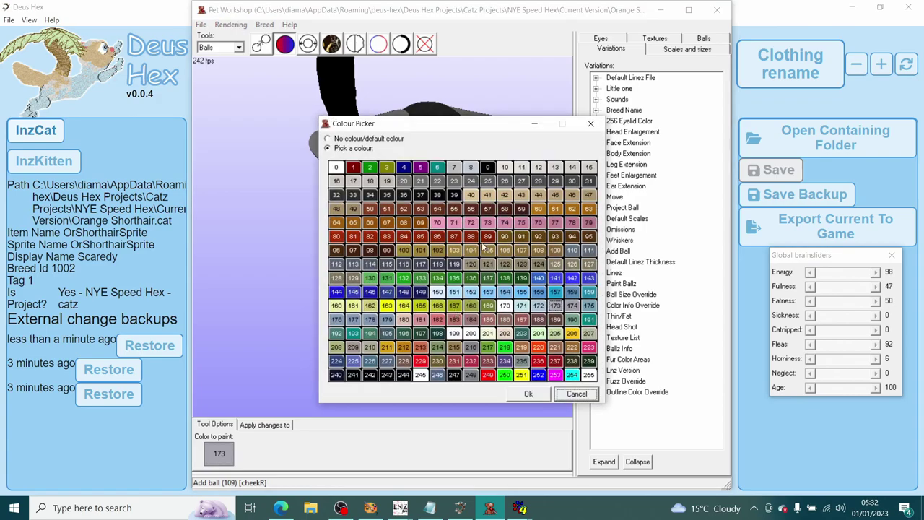
{"action": "left_click", "coordinate": [471, 264]}
{"action": "left_click", "coordinate": [528, 394]}
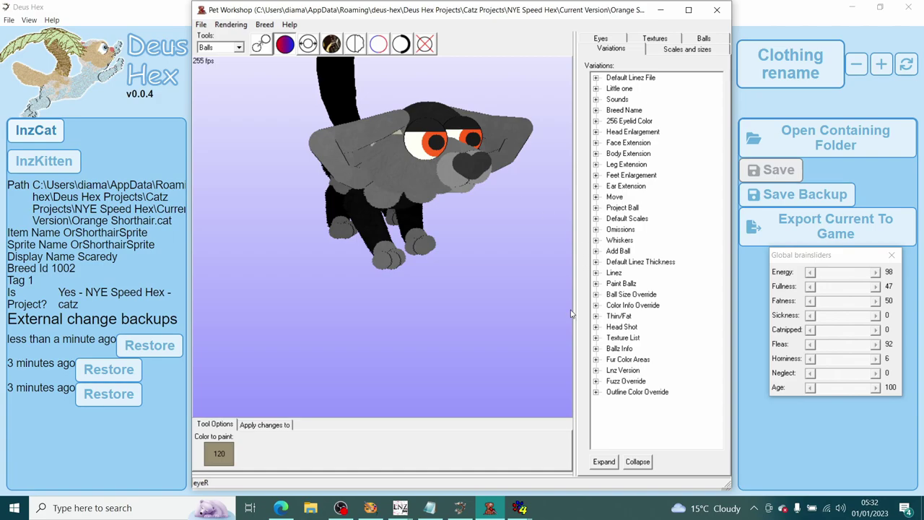
{"action": "left_click_drag", "start_coordinate": [543, 316], "coordinate": [447, 228]}
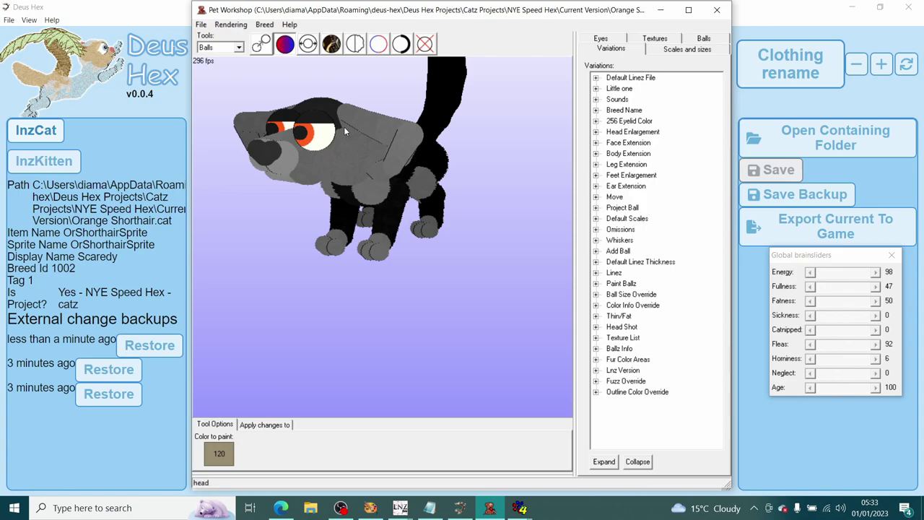
{"action": "left_click_drag", "start_coordinate": [344, 127], "coordinate": [445, 333]}
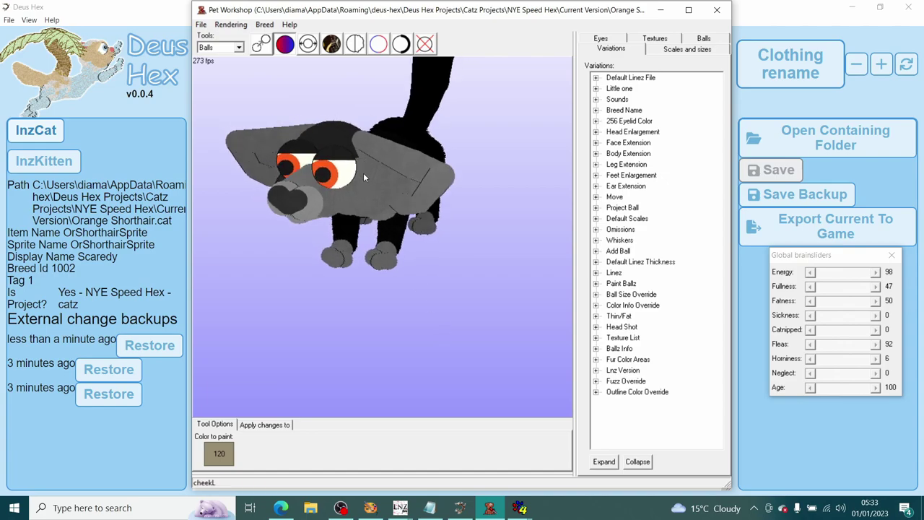
{"action": "left_click_drag", "start_coordinate": [363, 381], "coordinate": [393, 387]}
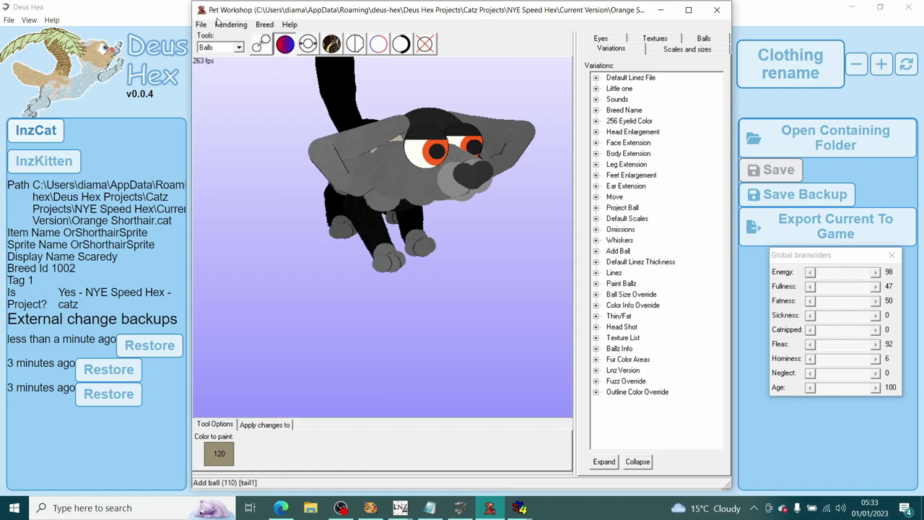
- Add an add-ball to the cat's right ear ball earR1 and set its fuzziness to 1
{"action": "left_click", "coordinate": [261, 44]}
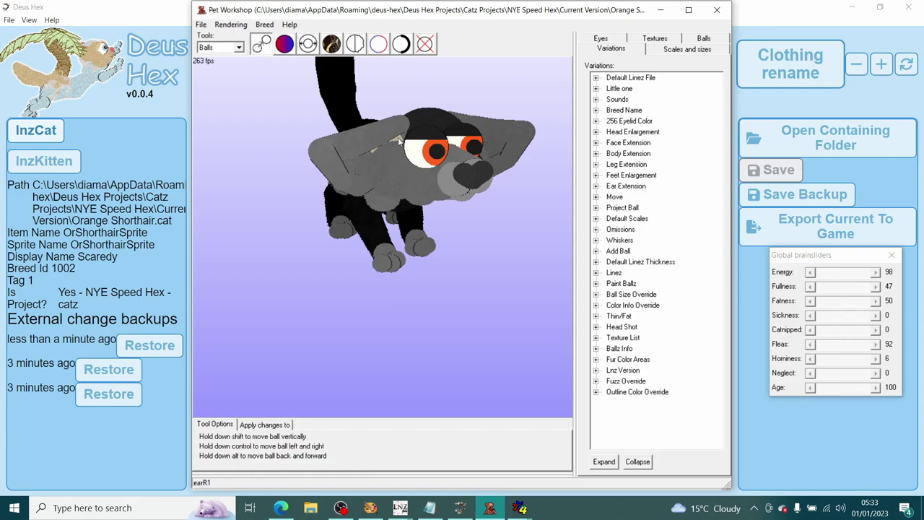
{"action": "right_click", "coordinate": [398, 142]}
{"action": "left_click", "coordinate": [416, 181]}
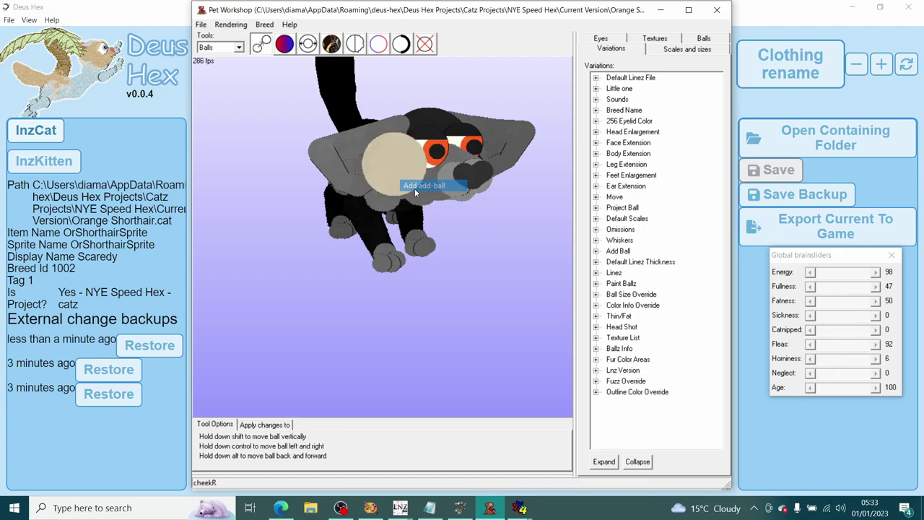
{"action": "left_click", "coordinate": [356, 45]}
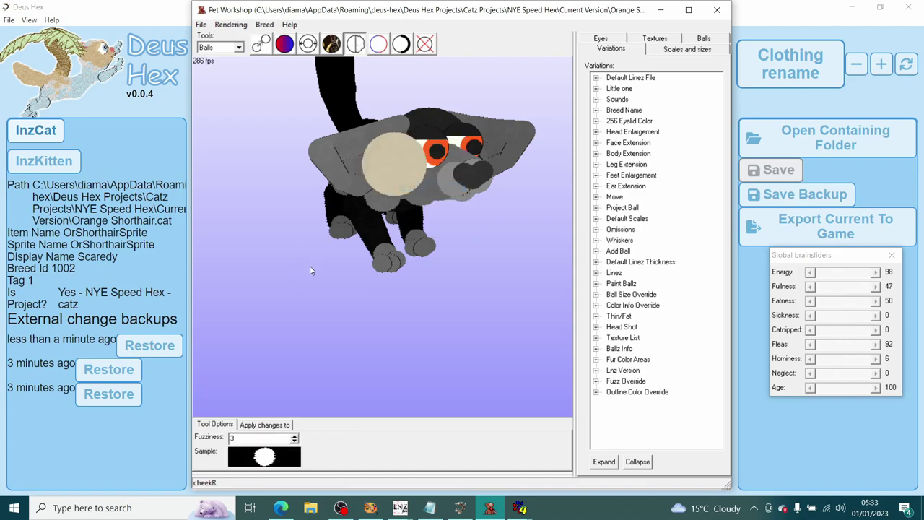
{"action": "left_click", "coordinate": [294, 445]}
{"action": "left_click", "coordinate": [295, 445]}
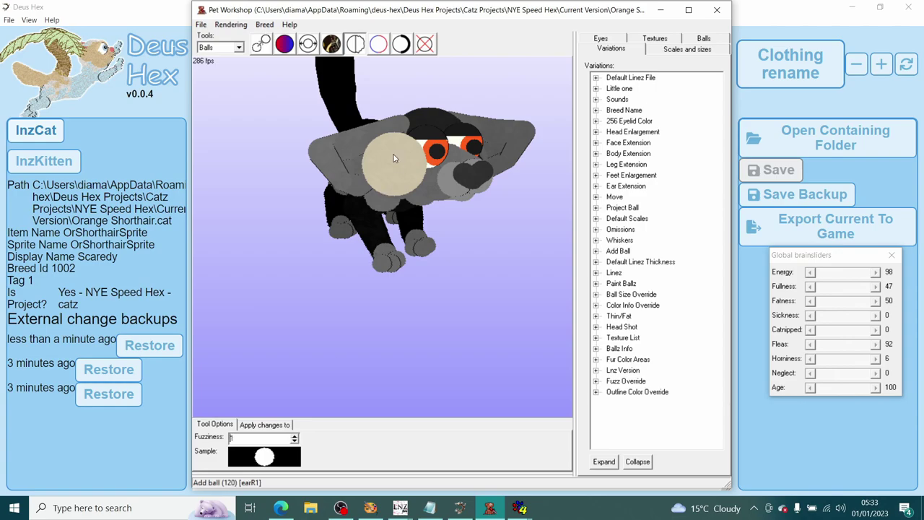
- Shrink the new beige ear add-ball in decrements of 5
{"action": "left_click", "coordinate": [307, 44]}
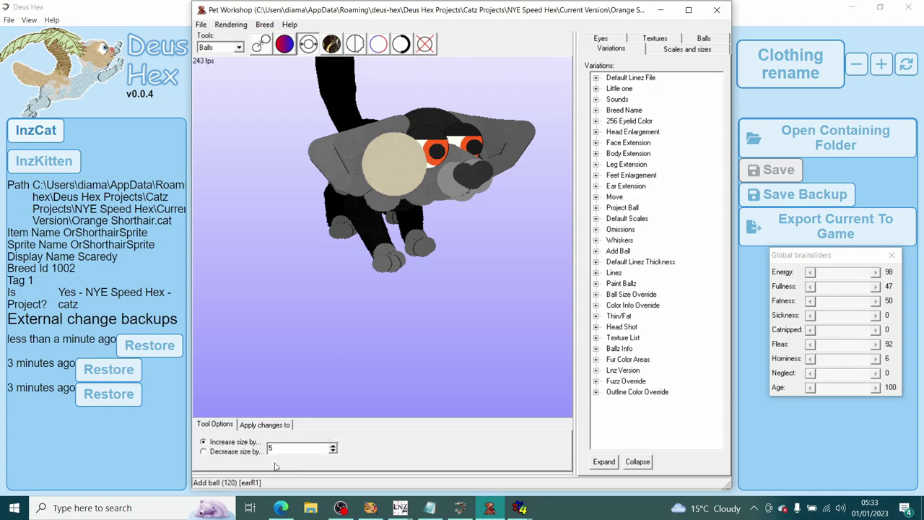
{"action": "left_click", "coordinate": [216, 451]}
{"action": "left_click", "coordinate": [380, 163]}
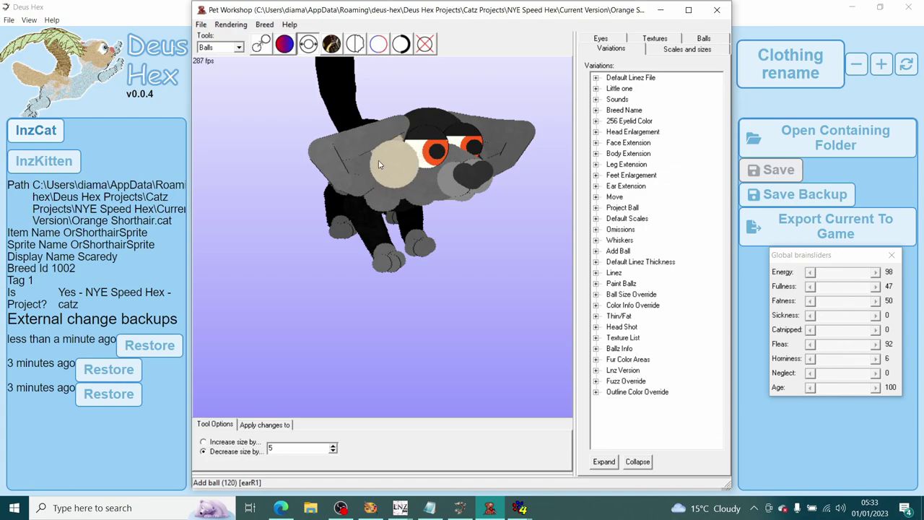
{"action": "left_click", "coordinate": [382, 171]}
- Move the small beige add-ball into the hollow of the cat's right ear, checking its position from several angles
{"action": "left_click", "coordinate": [260, 44]}
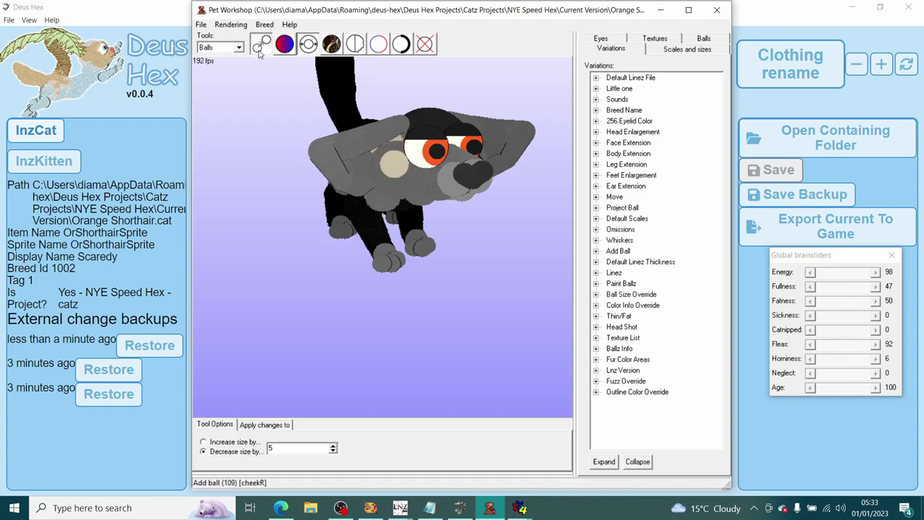
{"action": "left_click_drag", "start_coordinate": [246, 238], "coordinate": [265, 283]}
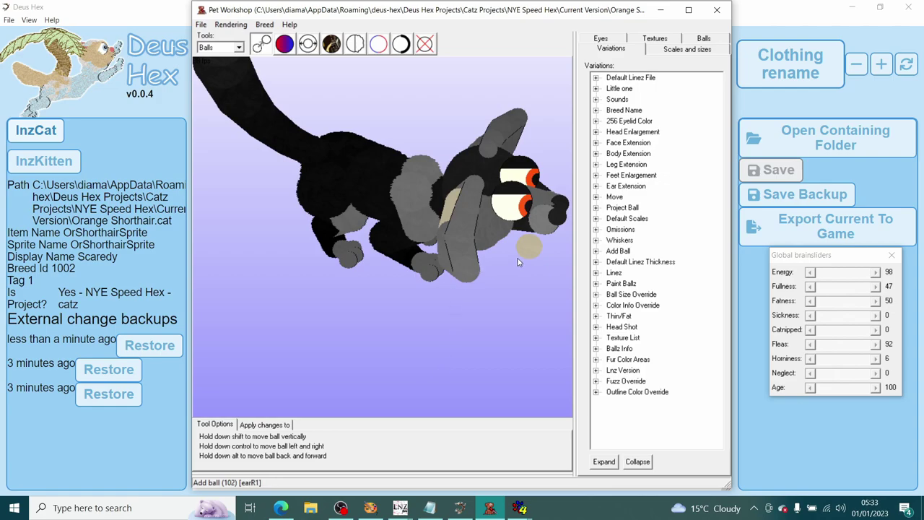
{"action": "left_click_drag", "start_coordinate": [498, 293], "coordinate": [475, 282]}
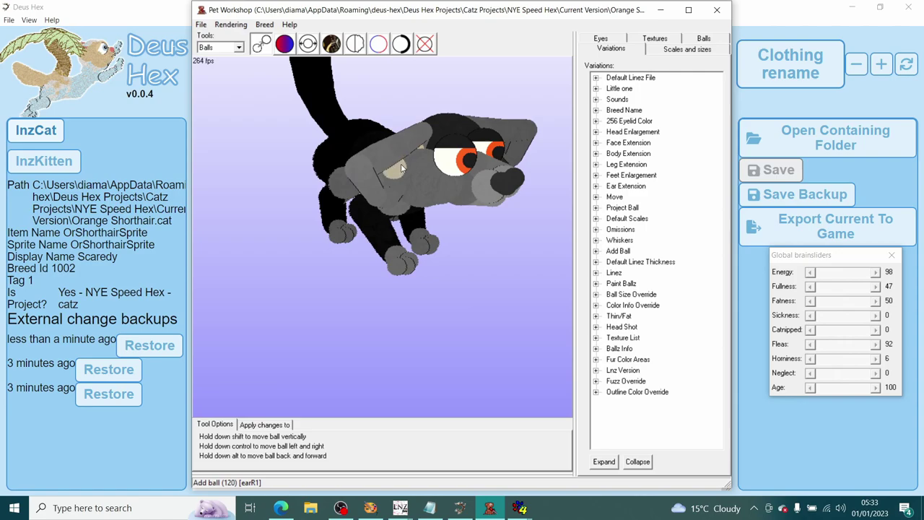
{"action": "left_click_drag", "start_coordinate": [402, 170], "coordinate": [347, 282]}
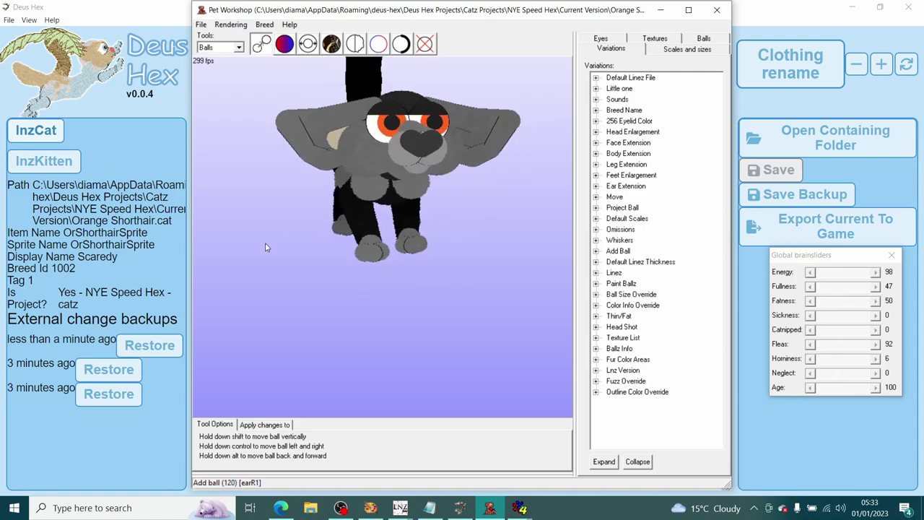
{"action": "left_click_drag", "start_coordinate": [267, 248], "coordinate": [334, 164]}
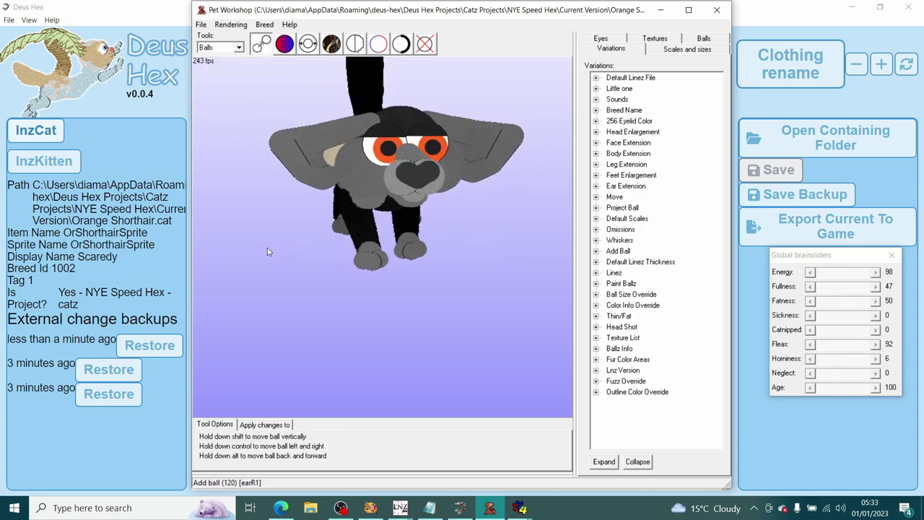
- Add another add-ball to the cat's right ear and shrink it in decrements of 5
{"action": "right_click", "coordinate": [332, 155]}
{"action": "left_click", "coordinate": [359, 198]}
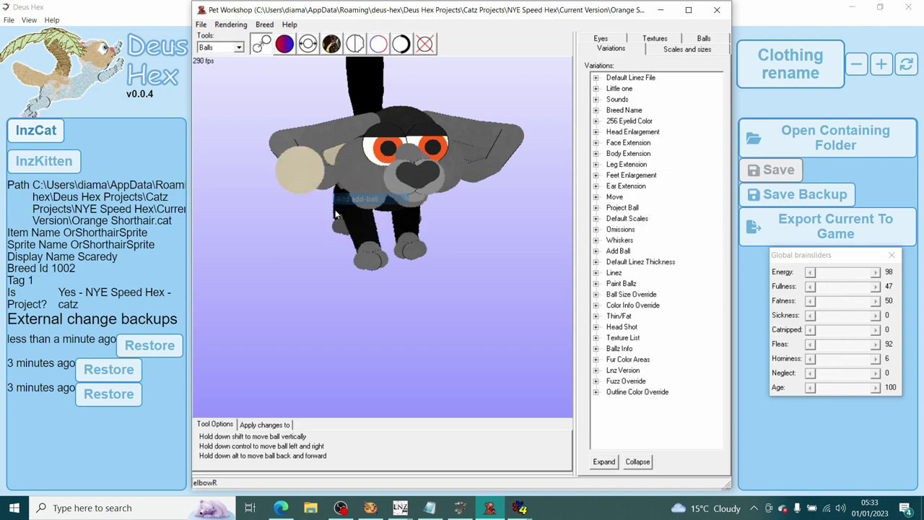
{"action": "left_click", "coordinate": [308, 44]}
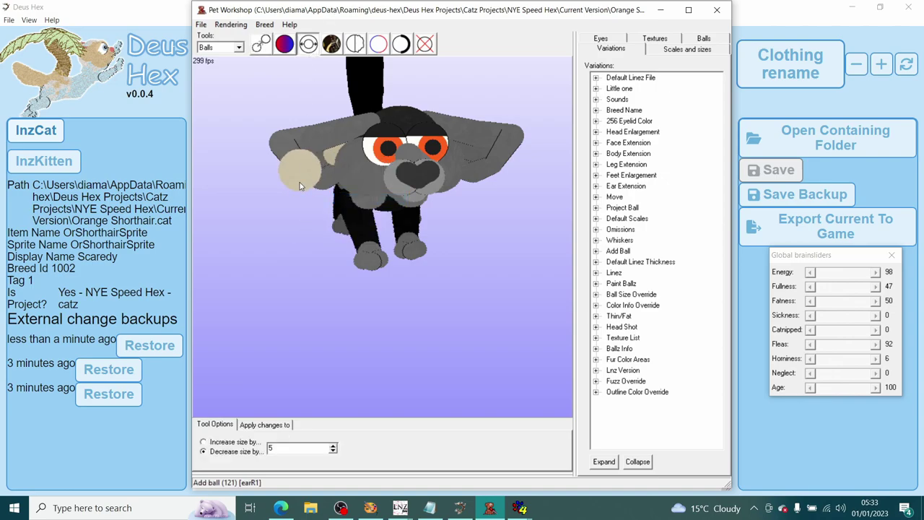
{"action": "left_click", "coordinate": [301, 185]}
{"action": "left_click", "coordinate": [301, 186]}
{"action": "left_click", "coordinate": [300, 180]}
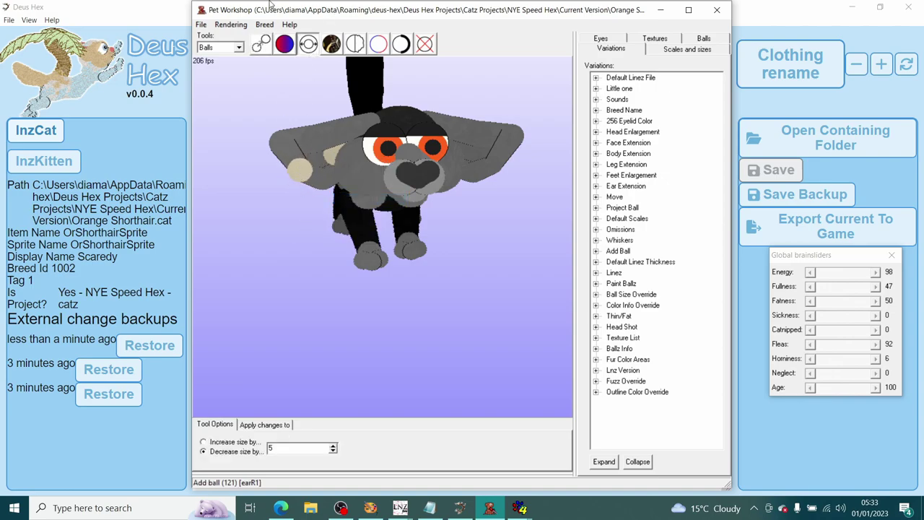
- Move the new beige add-ball inward so it sits in the right ear's hollow beside the first inner-ear ball
{"action": "left_click", "coordinate": [261, 45]}
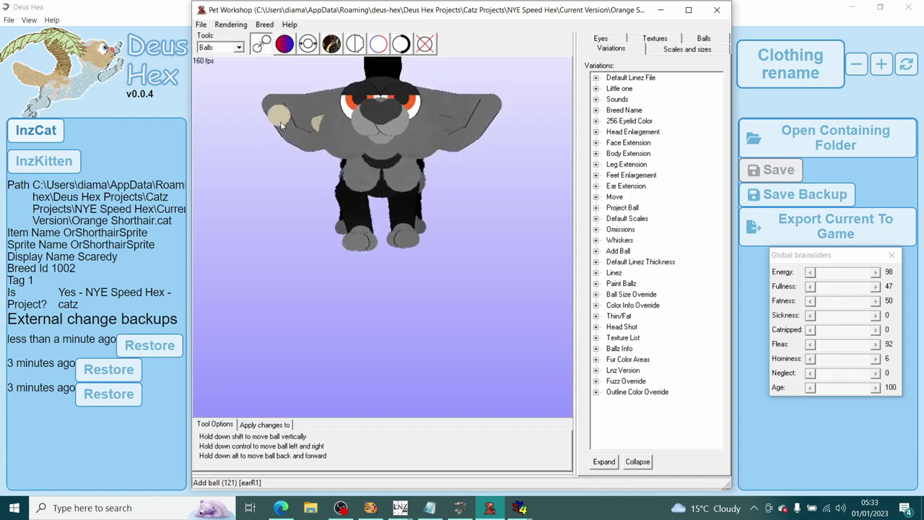
{"action": "left_click_drag", "start_coordinate": [280, 119], "coordinate": [309, 117]}
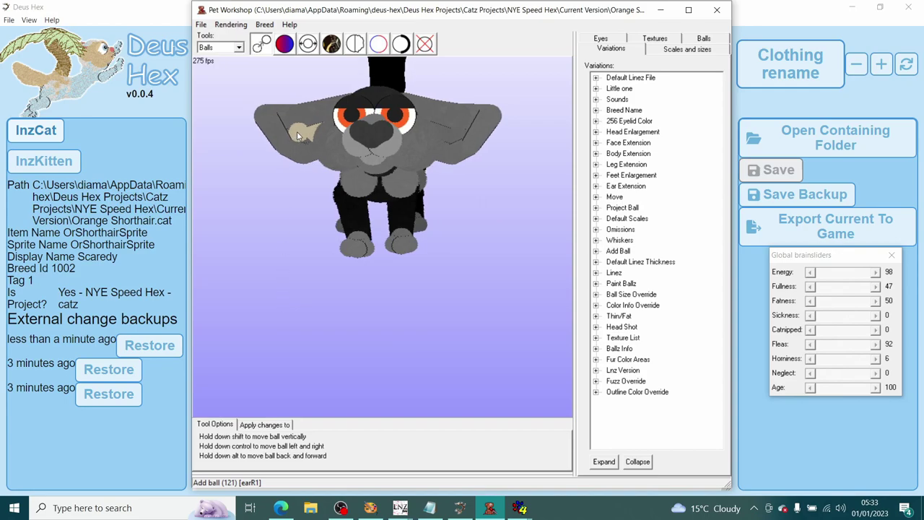
{"action": "left_click", "coordinate": [309, 46]}
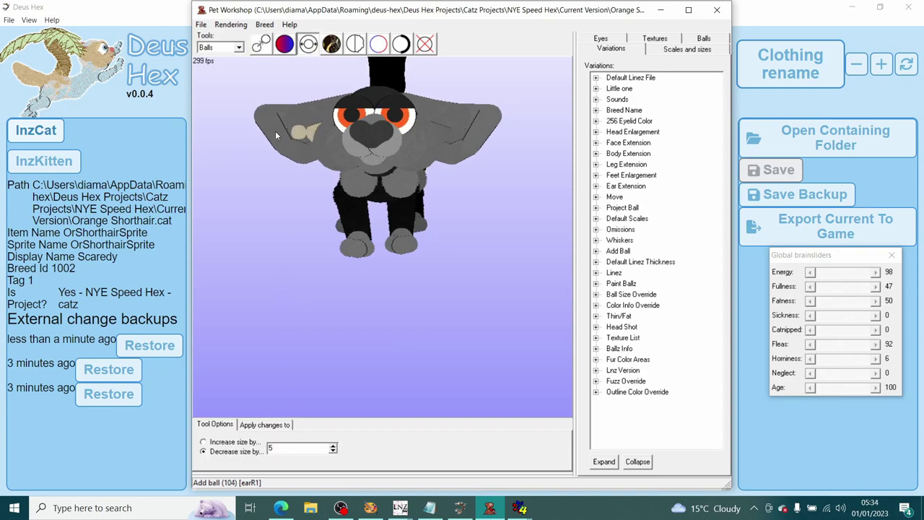
{"action": "left_click", "coordinate": [257, 45]}
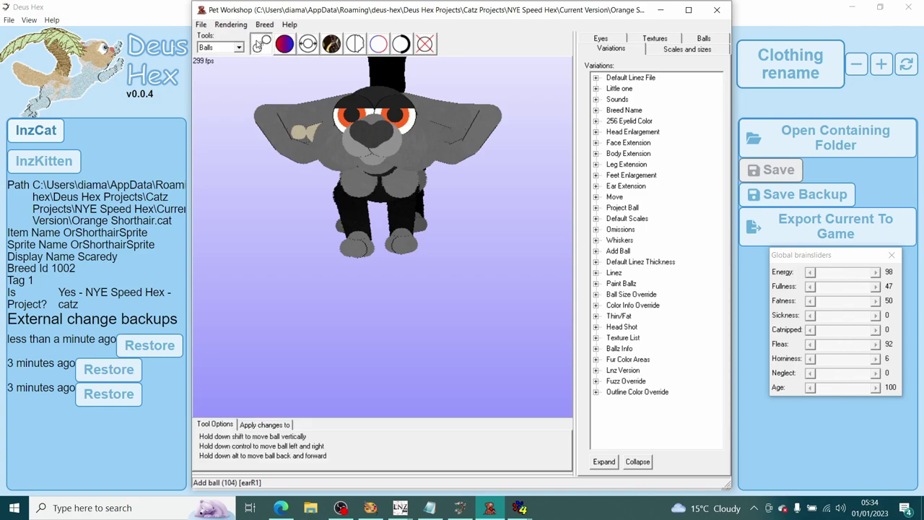
{"action": "left_click_drag", "start_coordinate": [293, 134], "coordinate": [293, 130]}
- Connect the new outer beige add-ball to the first inner-ear add-ball with a line
{"action": "right_click", "coordinate": [293, 131]}
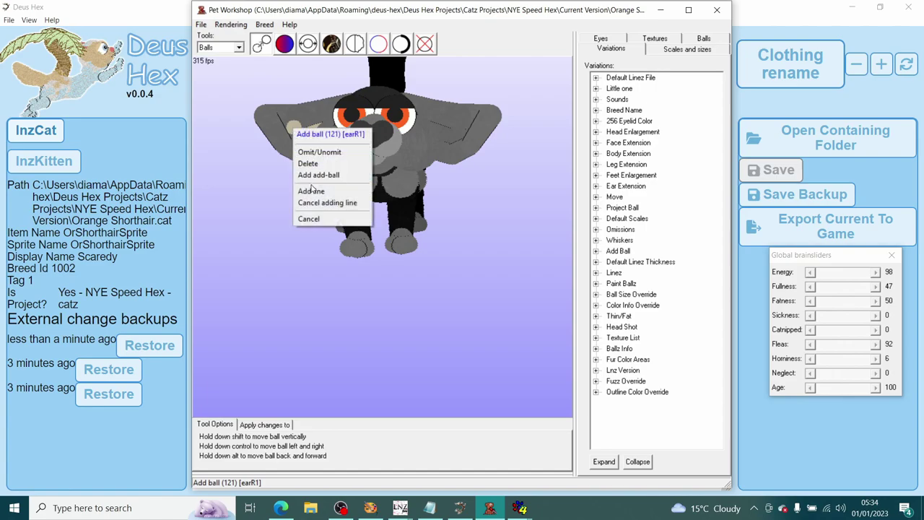
{"action": "left_click", "coordinate": [325, 192]}
{"action": "right_click", "coordinate": [311, 130]}
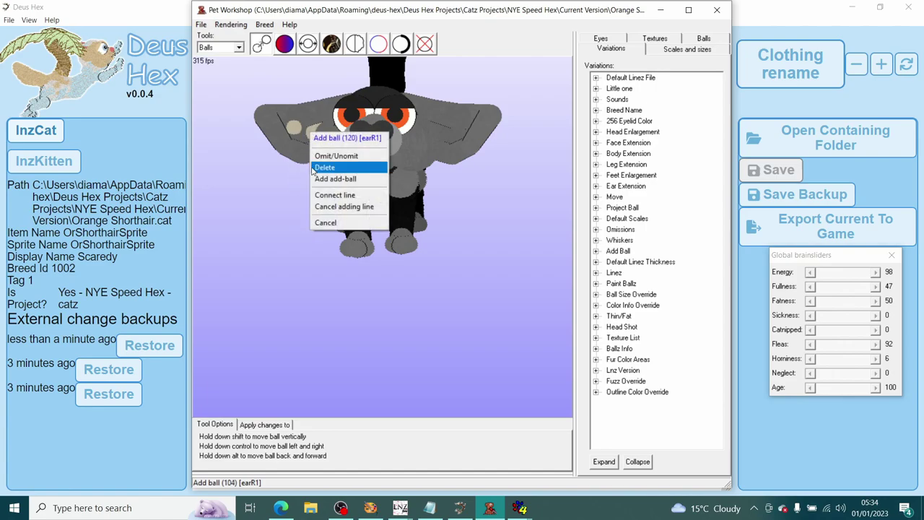
{"action": "left_click", "coordinate": [325, 192]}
{"action": "left_click_drag", "start_coordinate": [264, 212], "coordinate": [365, 189]}
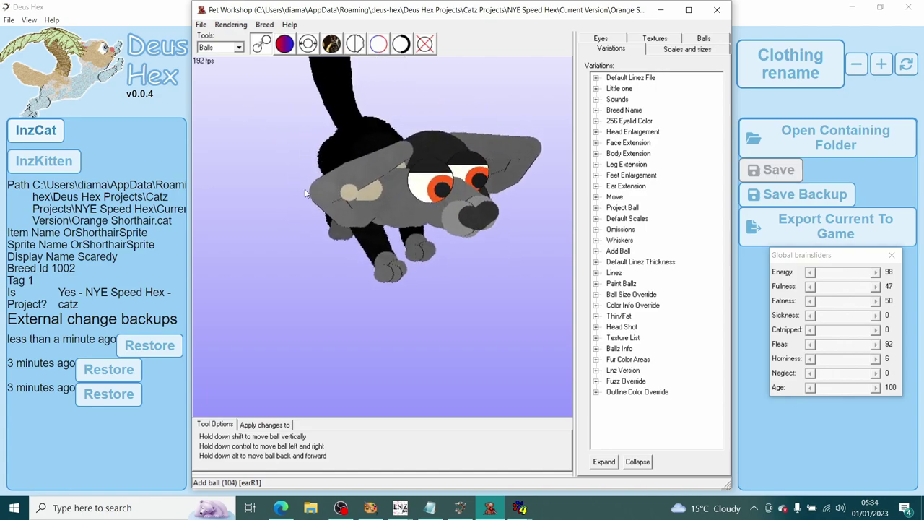
- Connect the first inner-ear add-ball to ball earR1 with a line and check the back of the ear
{"action": "right_click", "coordinate": [375, 191]}
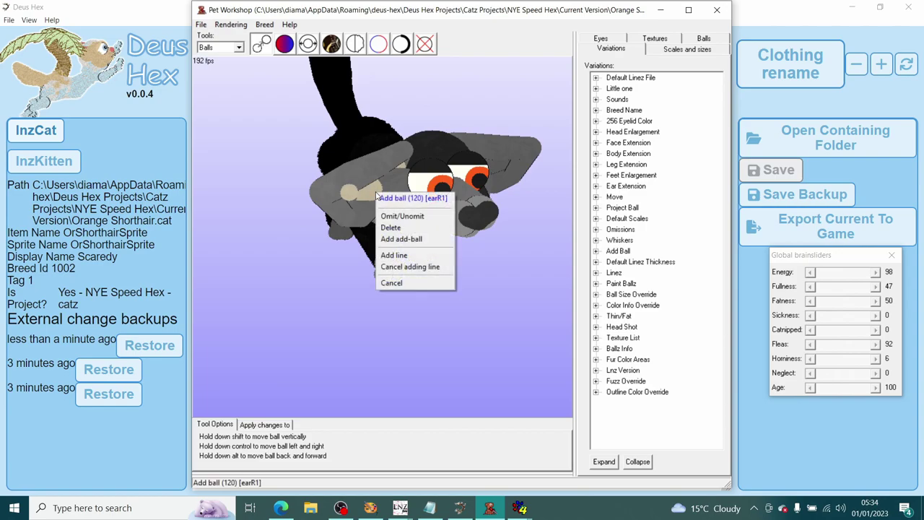
{"action": "left_click", "coordinate": [393, 254]}
{"action": "right_click", "coordinate": [401, 169]}
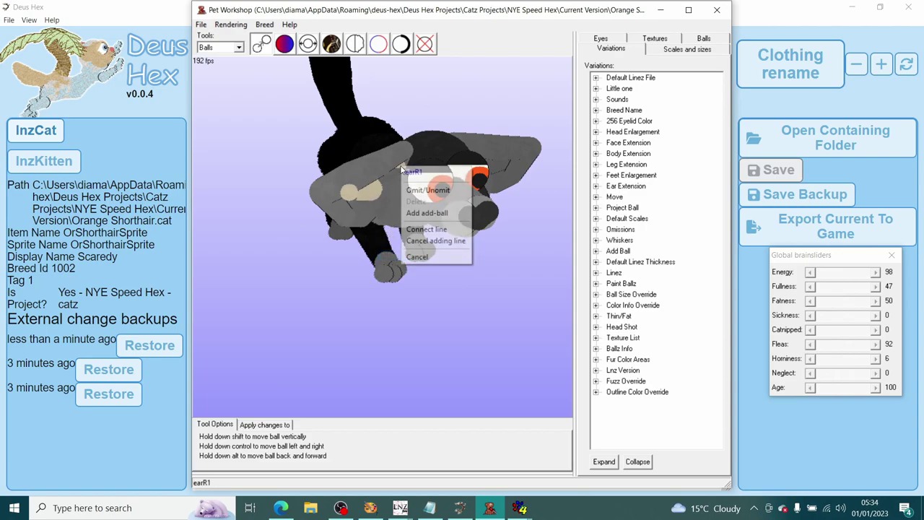
{"action": "left_click", "coordinate": [433, 227]}
{"action": "mouse_move", "coordinate": [433, 226]}
{"action": "left_mouse_down"}
{"action": "mouse_move", "coordinate": [438, 304]}
{"action": "mouse_move", "coordinate": [514, 295]}
{"action": "mouse_move", "coordinate": [498, 299]}
{"action": "left_mouse_up"}
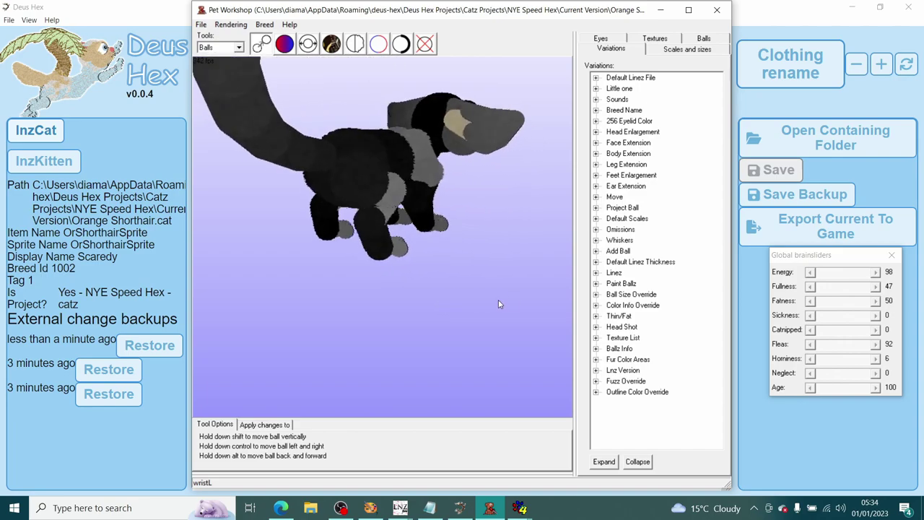
- Change the paint colour to 25 and apply it to the right ear ball earR1
{"action": "left_click", "coordinate": [285, 44]}
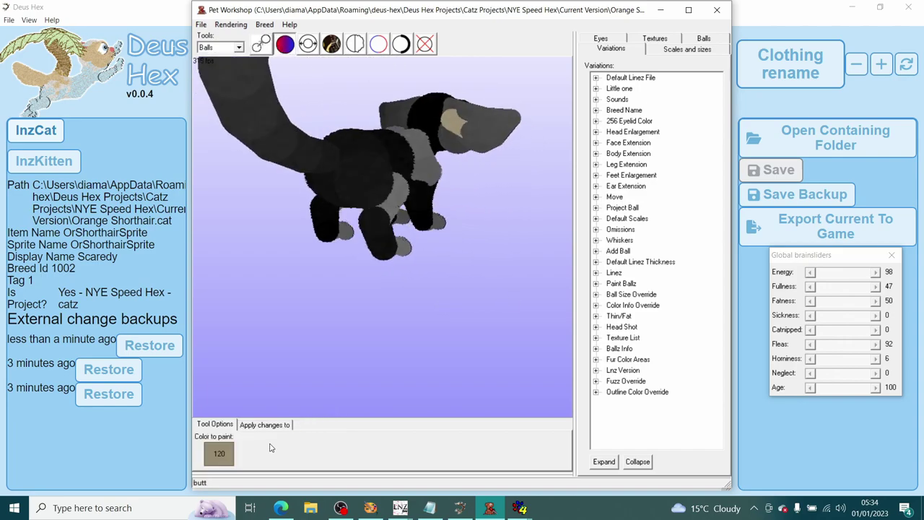
{"action": "left_click", "coordinate": [219, 452]}
{"action": "left_click", "coordinate": [487, 180]}
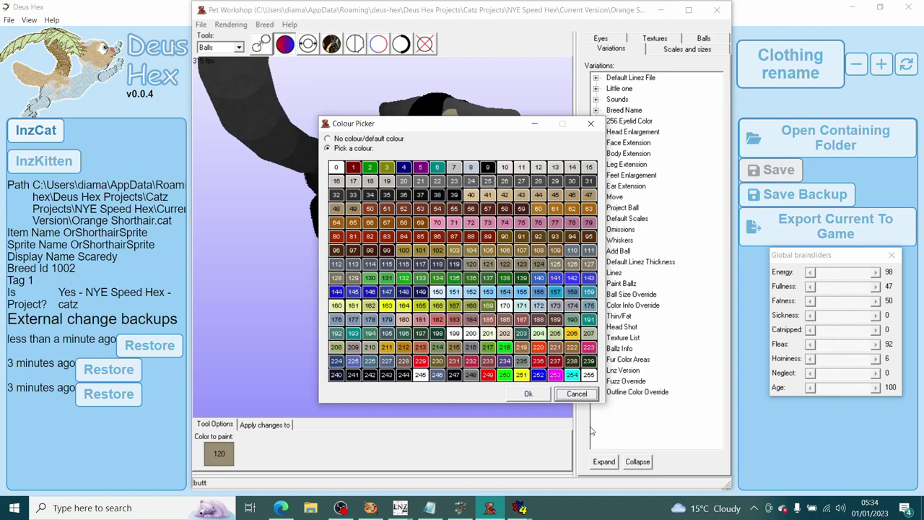
{"action": "left_click", "coordinate": [527, 393]}
{"action": "left_click_drag", "start_coordinate": [498, 268], "coordinate": [440, 281]}
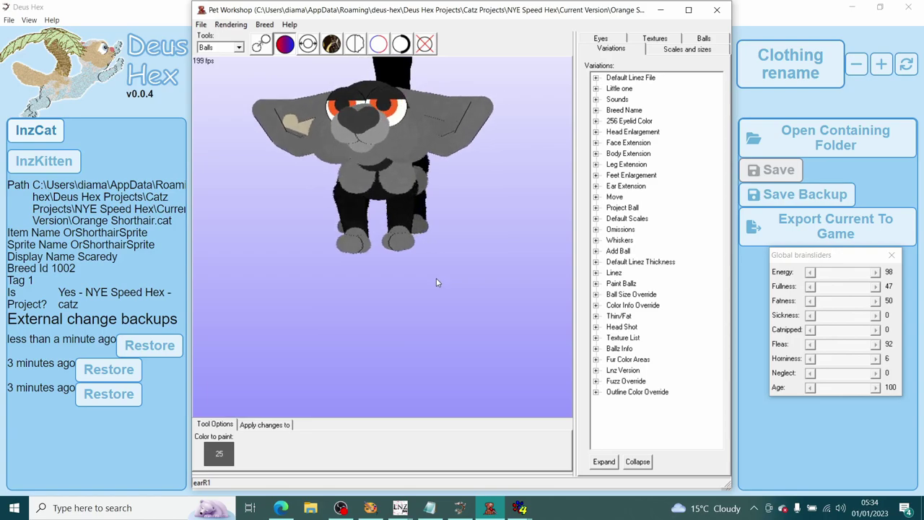
- Adjust the two linked beige add-balls so the inner-ear patch fits inside the right ear, checking it from above and the front
{"action": "left_click", "coordinate": [266, 48]}
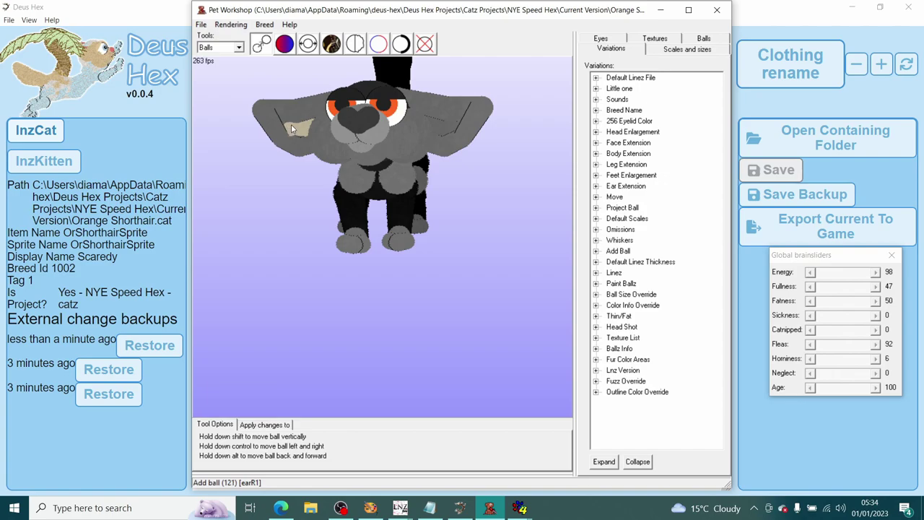
{"action": "left_click_drag", "start_coordinate": [247, 210], "coordinate": [264, 241]}
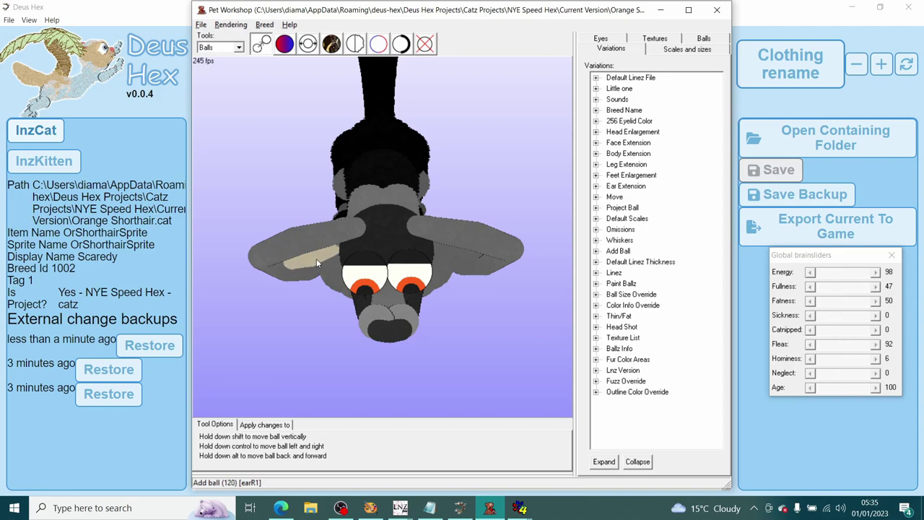
{"action": "mouse_move", "coordinate": [231, 333]}
{"action": "left_mouse_down"}
{"action": "mouse_move", "coordinate": [253, 318]}
{"action": "mouse_move", "coordinate": [274, 321]}
{"action": "mouse_move", "coordinate": [228, 318]}
{"action": "left_mouse_up"}
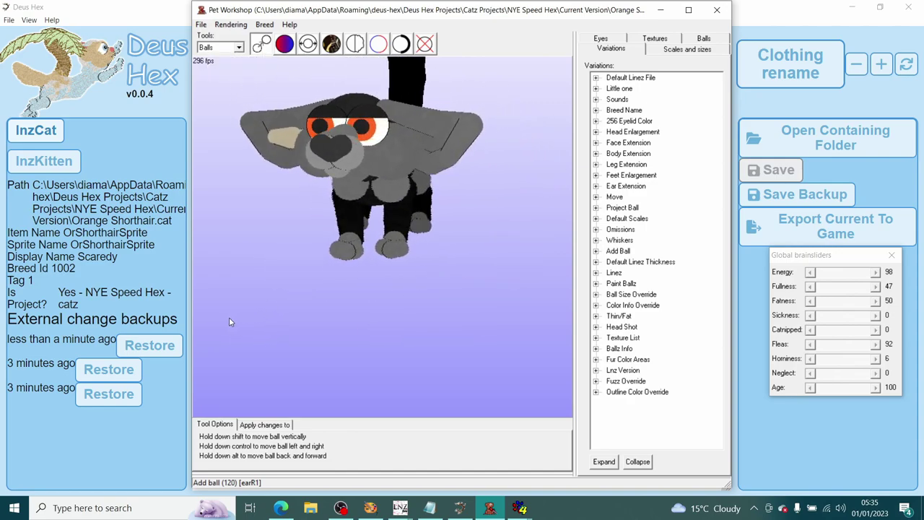
{"action": "left_click", "coordinate": [280, 181]}
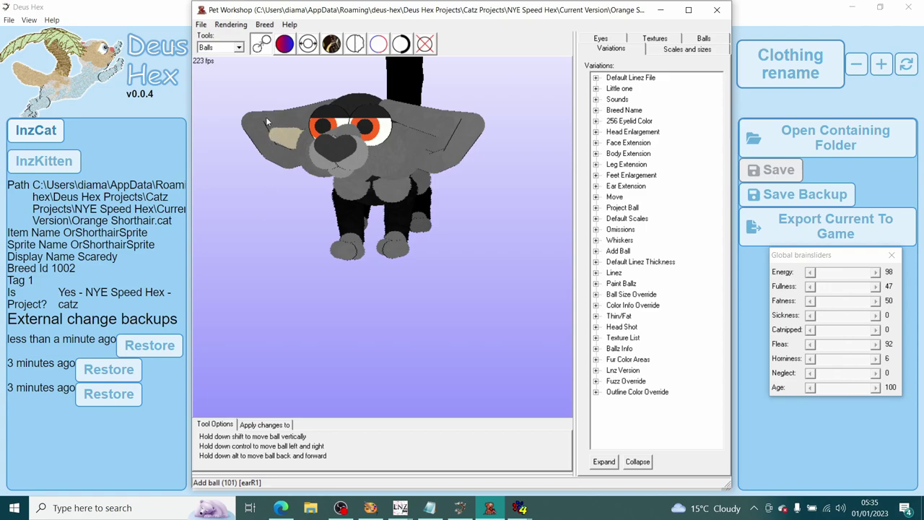
- Save the Orange Shorthair breed file
{"action": "left_click", "coordinate": [307, 44]}
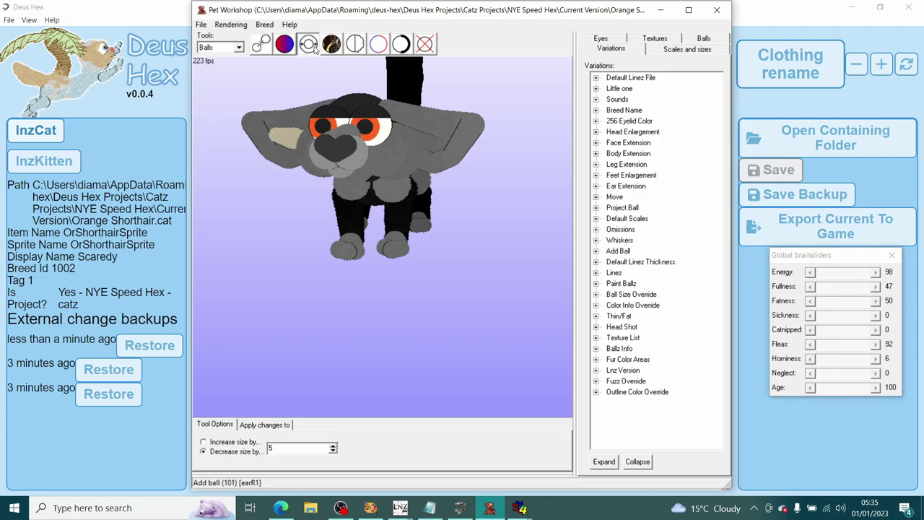
{"action": "left_click", "coordinate": [354, 44]}
{"action": "left_click", "coordinate": [201, 25]}
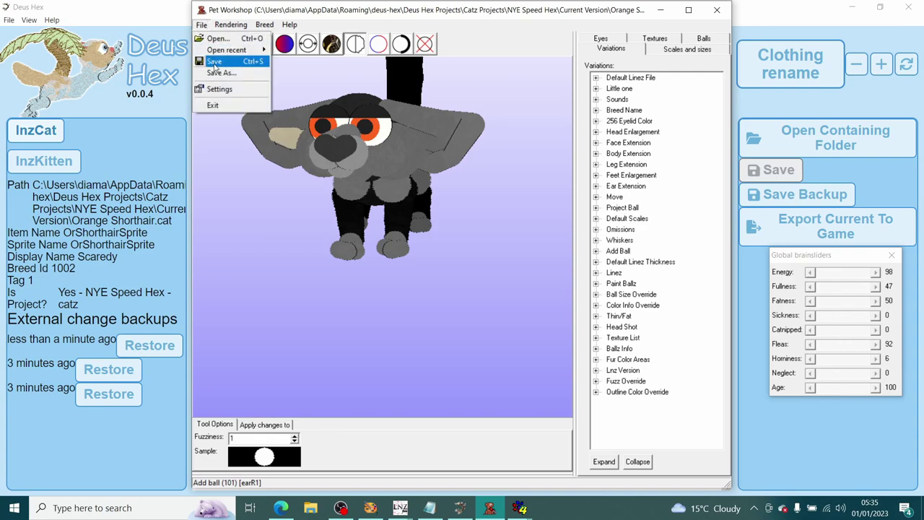
{"action": "left_click", "coordinate": [214, 62]}
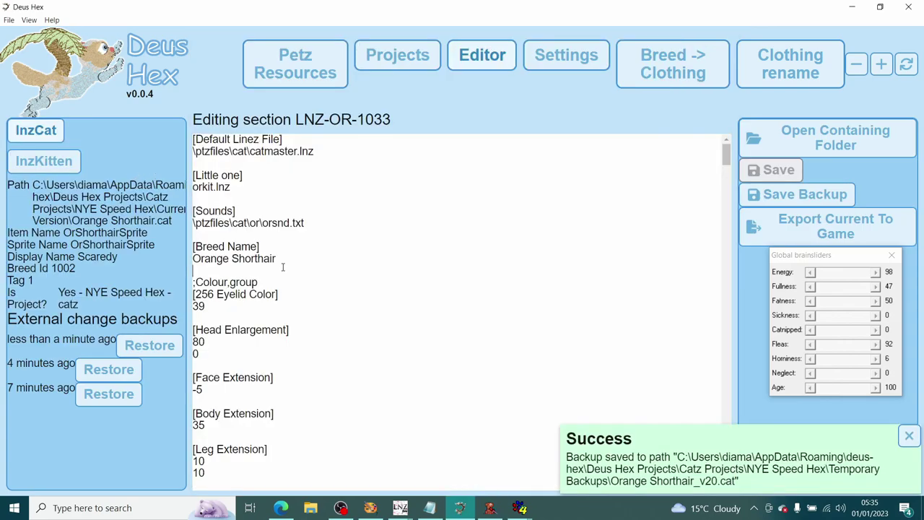
- In the Deus Hex editor, insert the comment ";right inner ear" above the two new ear lines ending the [Add Ball] section
{"action": "scroll", "coordinate": [289, 265], "scroll_direction": "down", "scroll_amount": 10}
{"action": "scroll", "coordinate": [291, 268], "scroll_direction": "down", "scroll_amount": 13}
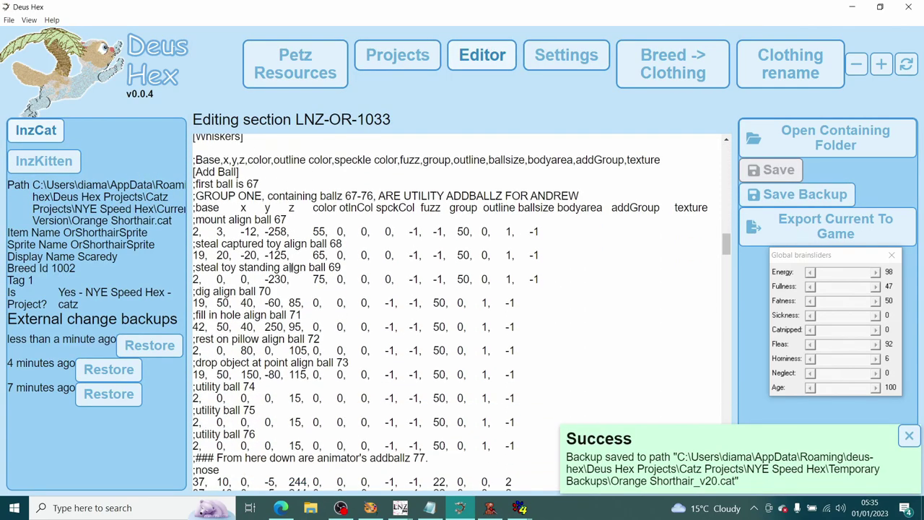
{"action": "scroll", "coordinate": [295, 274], "scroll_direction": "down", "scroll_amount": 3}
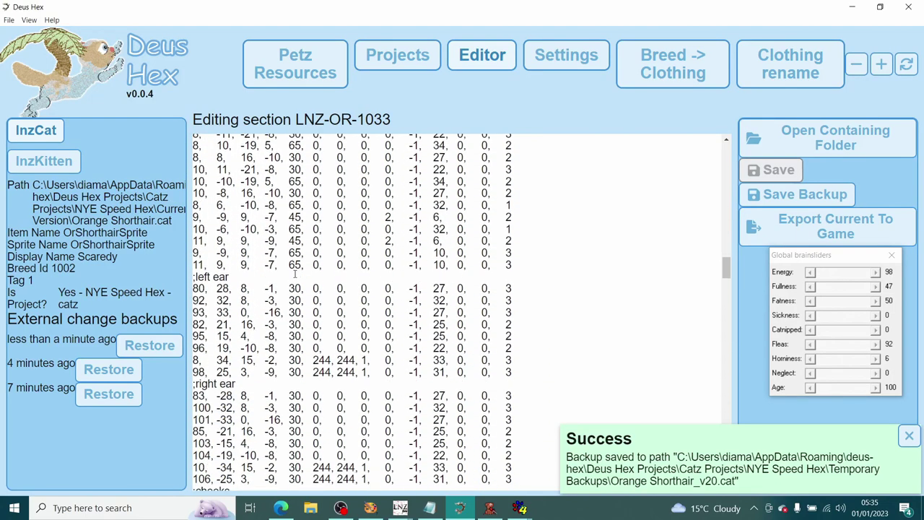
{"action": "scroll", "coordinate": [220, 346], "scroll_direction": "down", "scroll_amount": 2}
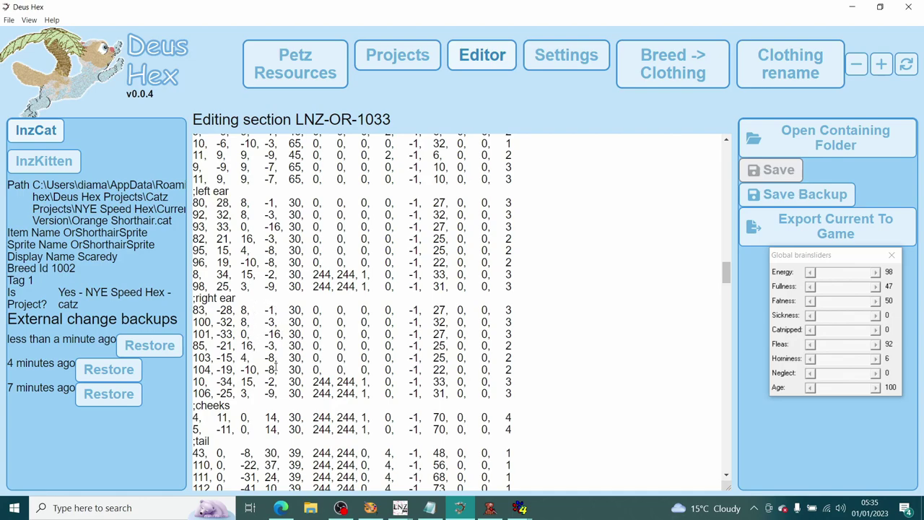
{"action": "scroll", "coordinate": [298, 395], "scroll_direction": "down", "scroll_amount": 5}
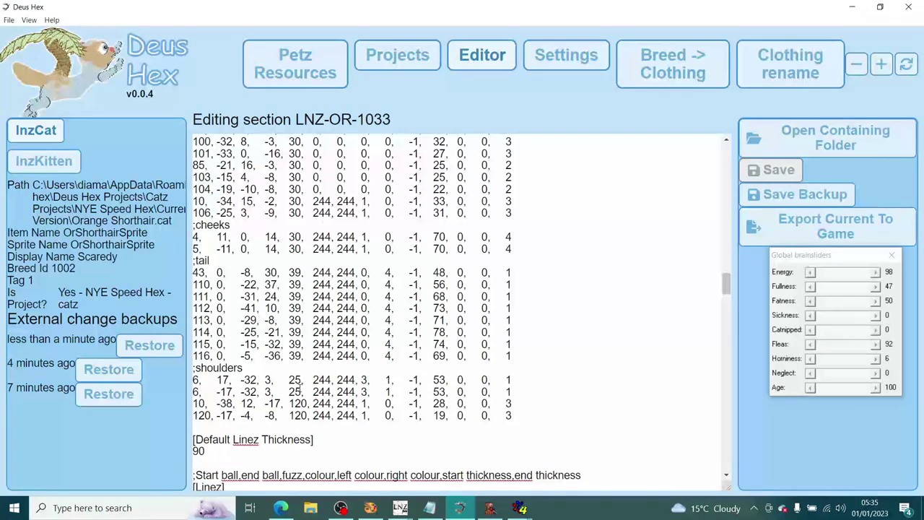
{"action": "scroll", "coordinate": [298, 394], "scroll_direction": "up", "scroll_amount": 8}
{"action": "scroll", "coordinate": [300, 388], "scroll_direction": "up", "scroll_amount": 2}
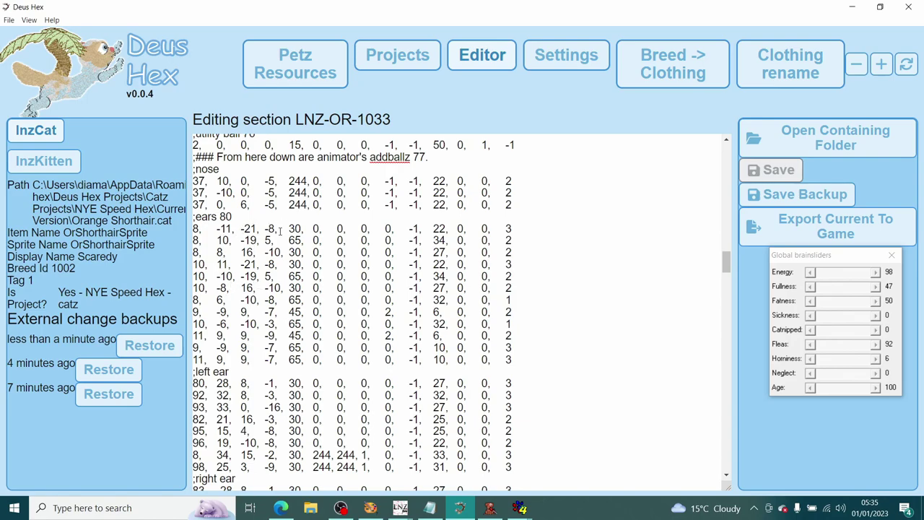
{"action": "scroll", "coordinate": [292, 300], "scroll_direction": "down", "scroll_amount": 10}
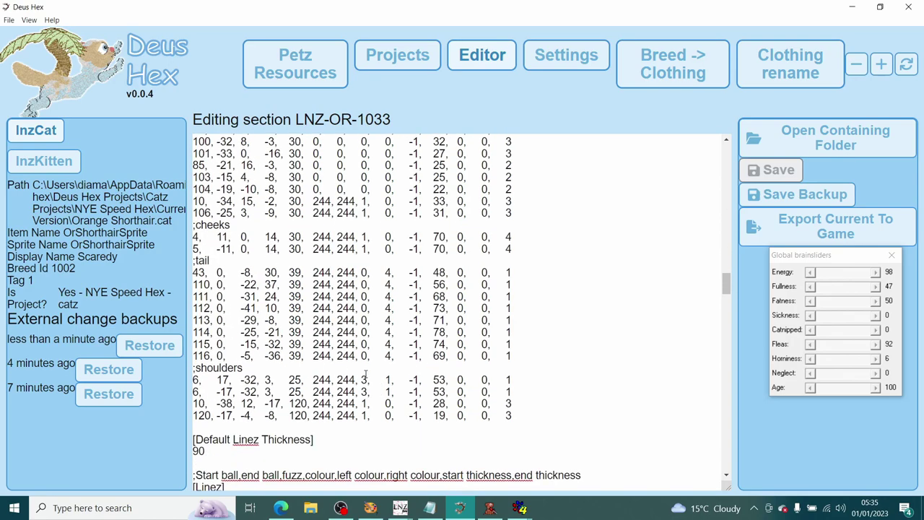
{"action": "scroll", "coordinate": [264, 391], "scroll_direction": "down", "scroll_amount": 2}
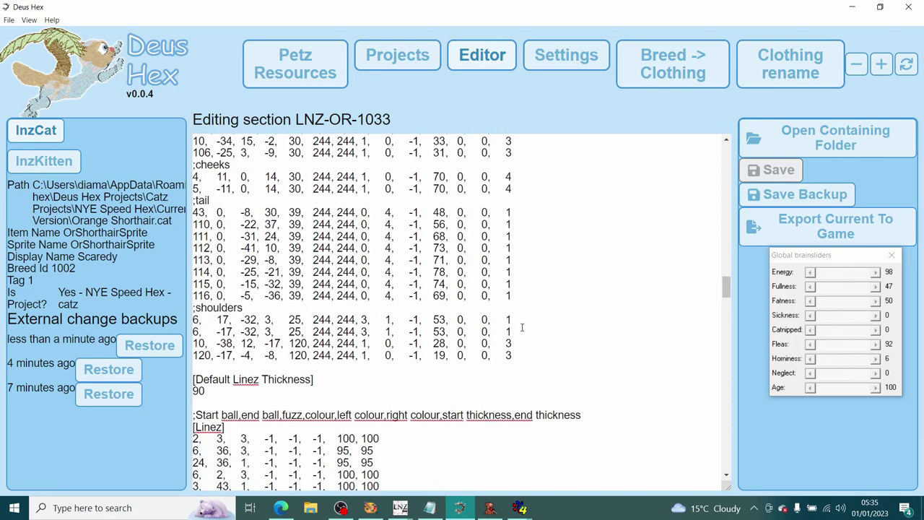
{"action": "scroll", "coordinate": [522, 329], "scroll_direction": "down", "scroll_amount": 5}
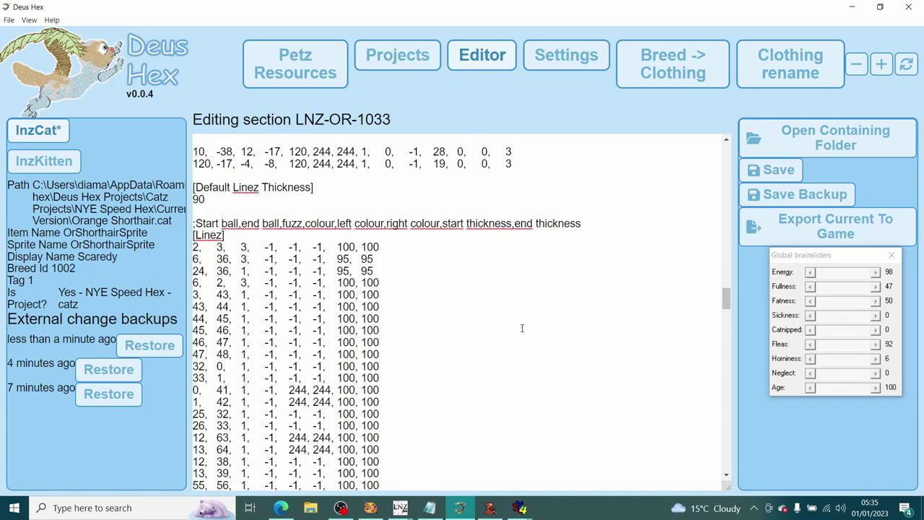
{"action": "type", "text": "right inner ear"}
- Duplicate the ";right inner ear" comment and its two add-ball lines directly below the original block
{"action": "left_click_drag", "start_coordinate": [512, 163], "coordinate": [180, 143]}
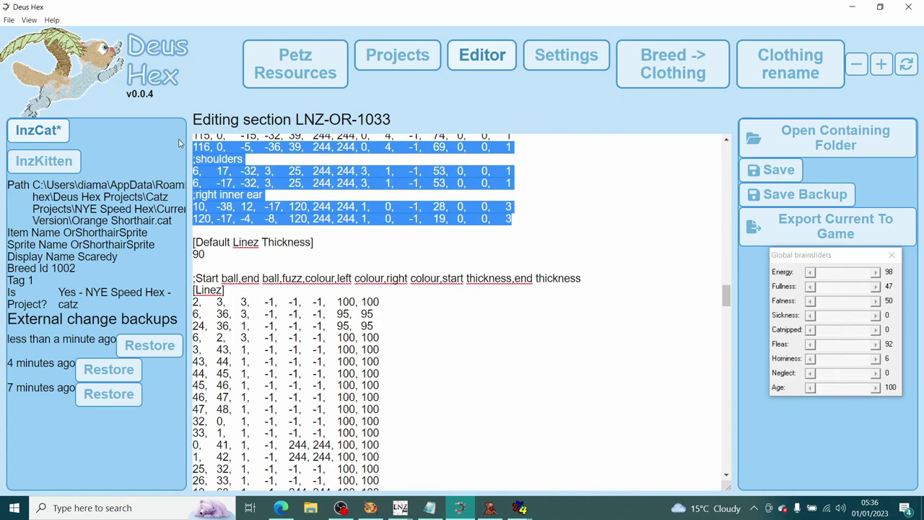
{"action": "left_click", "coordinate": [234, 195]}
{"action": "left_click_drag", "start_coordinate": [513, 218], "coordinate": [204, 200]}
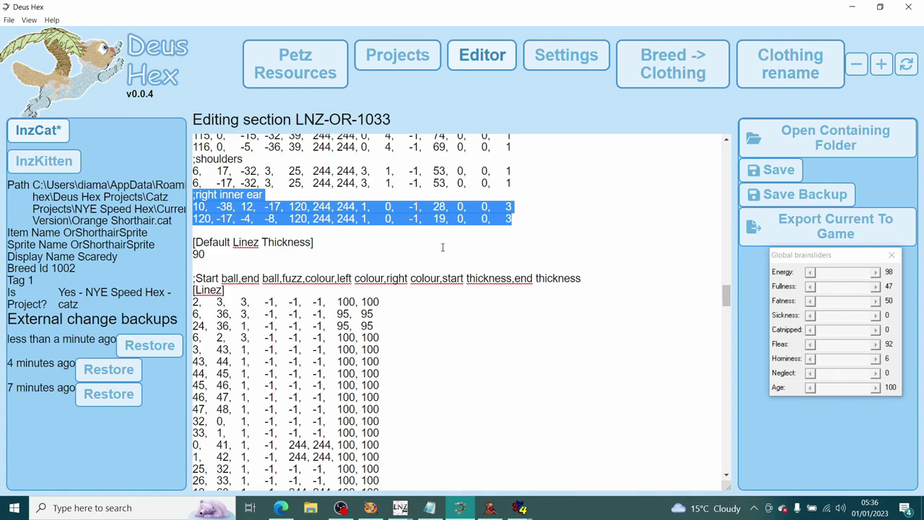
{"action": "left_click", "coordinate": [518, 215]}
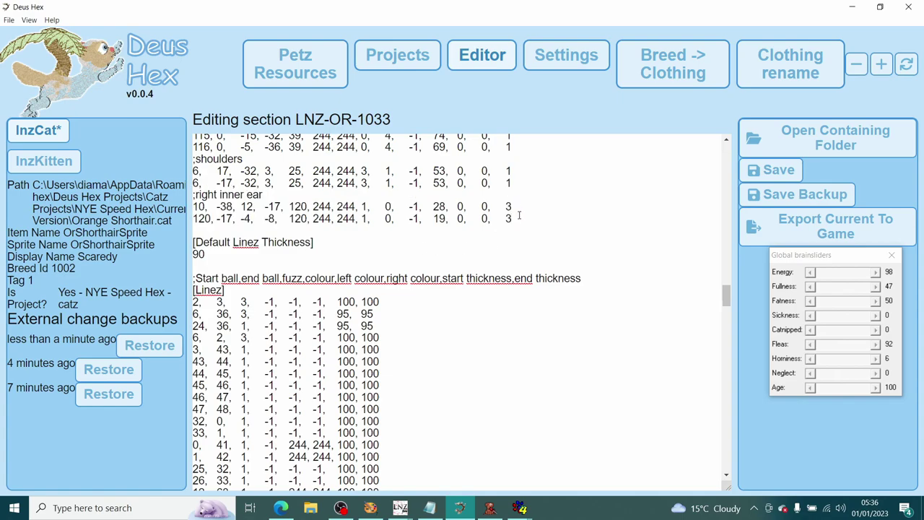
{"action": "key", "text": "Return"}
{"action": "type", "text": ";right inner ear 10, -38, 12, -17, 120, 244, 244, 1, 0, -1, 28, 0, 0, 3 120,-17, -4, -8, 120, 244, 244, 1, 0, -1, 19, 0, 0, 3"}
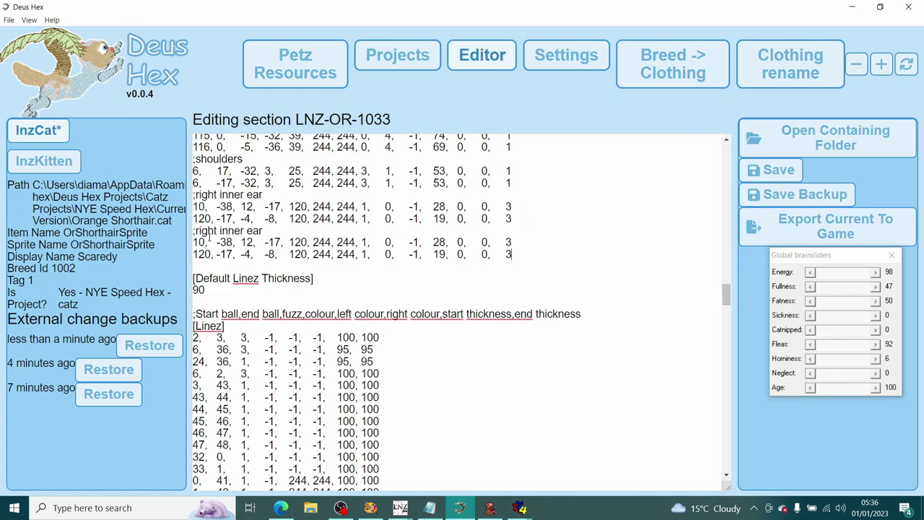
- Rename the duplicated comment to ";left inner ear" and set the base balls of its two add-ball lines to 8 and 122
{"action": "double_click", "coordinate": [201, 231]}
{"action": "type", "text": "left"}
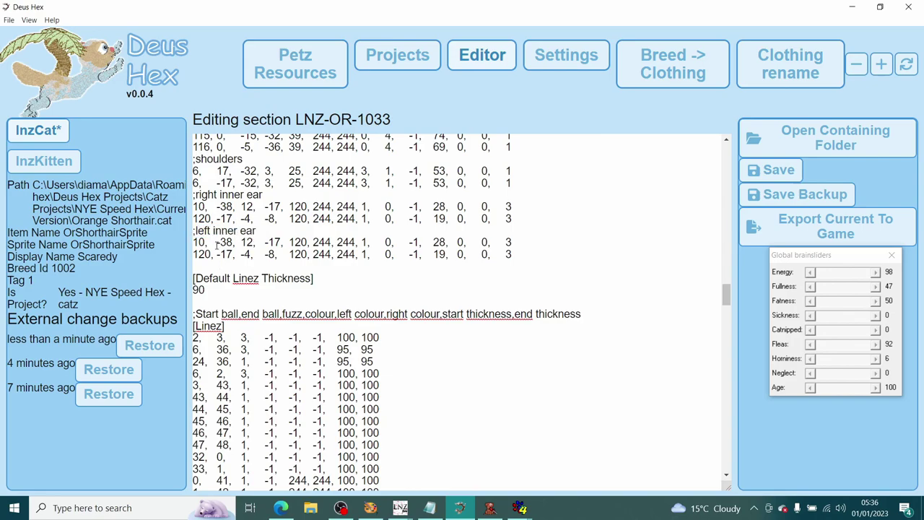
{"action": "key", "text": "Down"}
{"action": "key", "text": "Delete"}
{"action": "key", "text": "Delete"}
{"action": "type", "text": "2"}
{"action": "key", "text": "Up"}
{"action": "key", "text": "Home"}
{"action": "key", "text": "Delete"}
{"action": "key", "text": "Delete"}
{"action": "type", "text": "8"}
- Save the edited LNZ, switch to Pet Workshop and reload the Orange Shorthair breed file
{"action": "left_click", "coordinate": [768, 170]}
{"action": "left_click", "coordinate": [489, 508]}
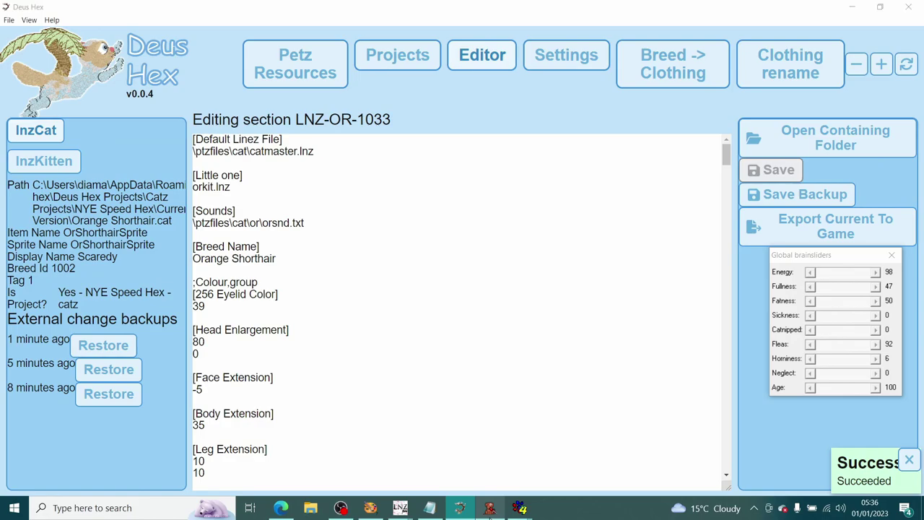
{"action": "left_click", "coordinate": [200, 25]}
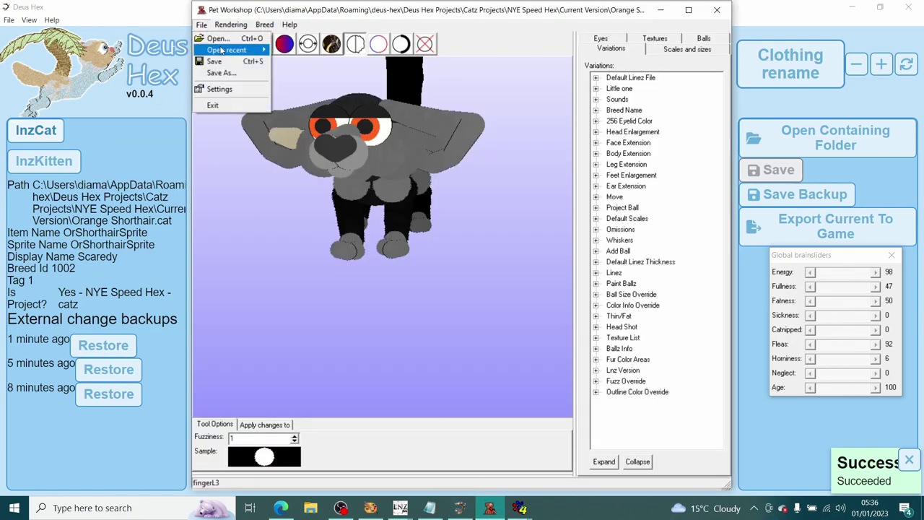
{"action": "mouse_move", "coordinate": [241, 55]}
{"action": "left_click", "coordinate": [296, 60]}
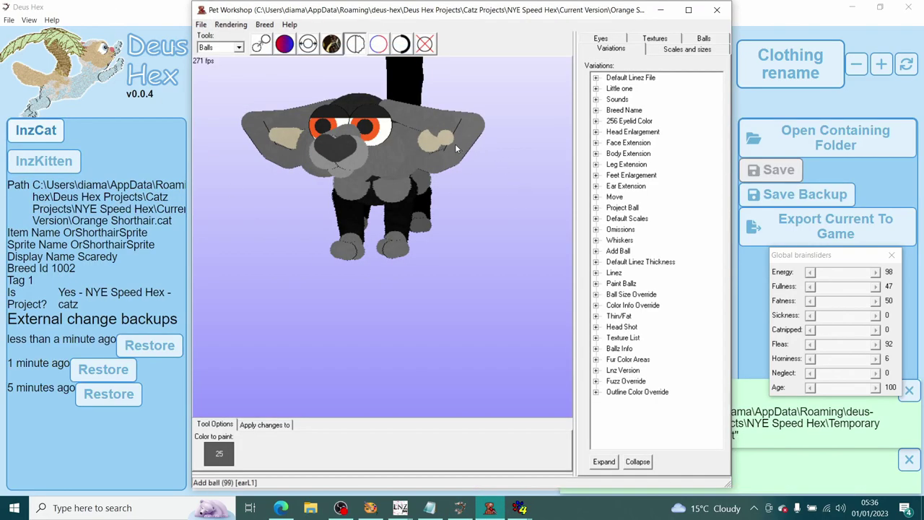
- Connect the two beige inner-ear add-balls in the left ear with a line
{"action": "right_click", "coordinate": [443, 138]}
{"action": "left_click", "coordinate": [482, 201]}
{"action": "right_click", "coordinate": [421, 147]}
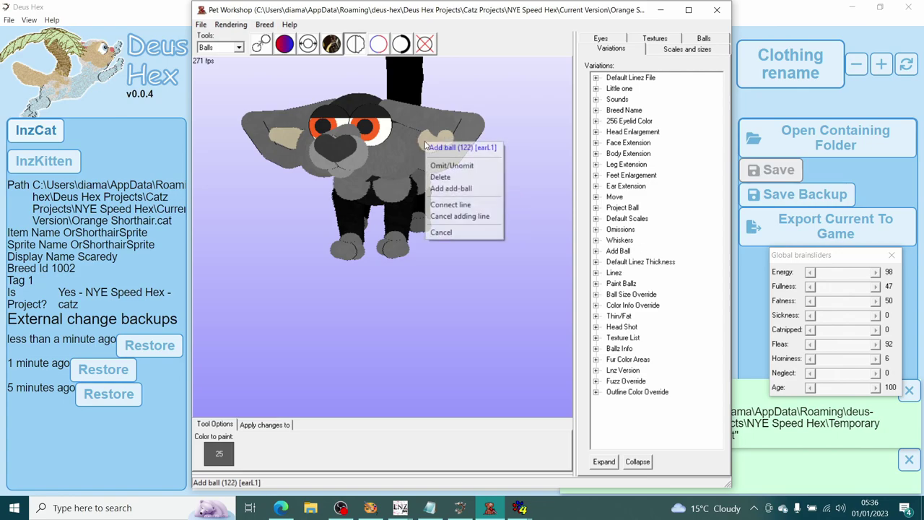
{"action": "left_click", "coordinate": [462, 192]}
- Add a line from the left ear's beige add-ball 122 to the ball where that ear meets the head, and check both ears
{"action": "right_click", "coordinate": [420, 146]}
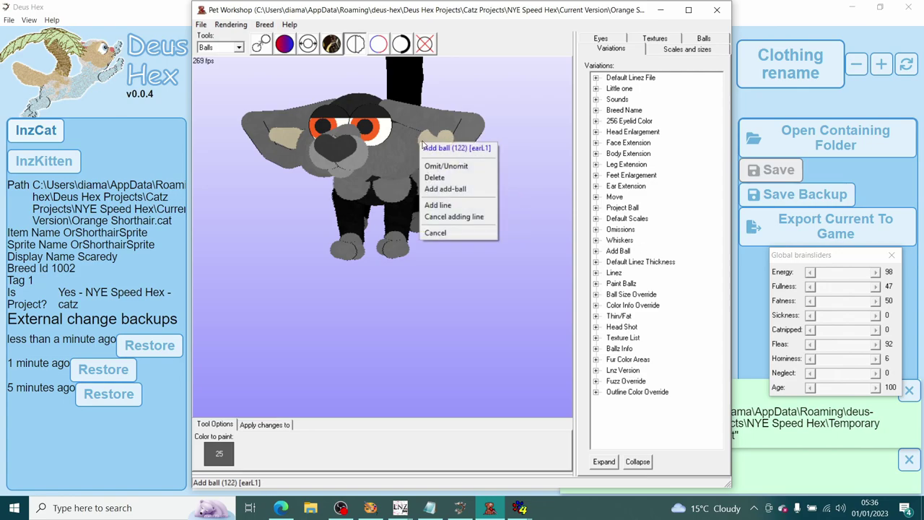
{"action": "left_click", "coordinate": [455, 205]}
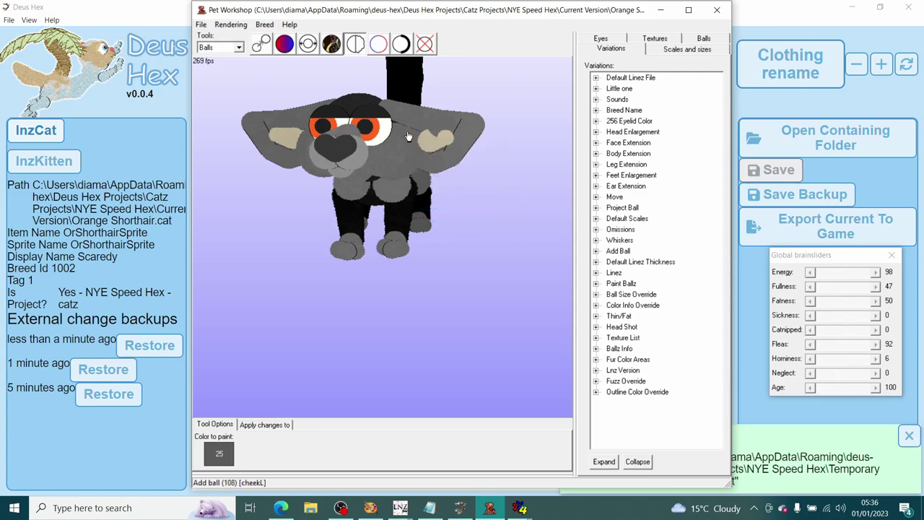
{"action": "left_click_drag", "start_coordinate": [507, 227], "coordinate": [488, 224]}
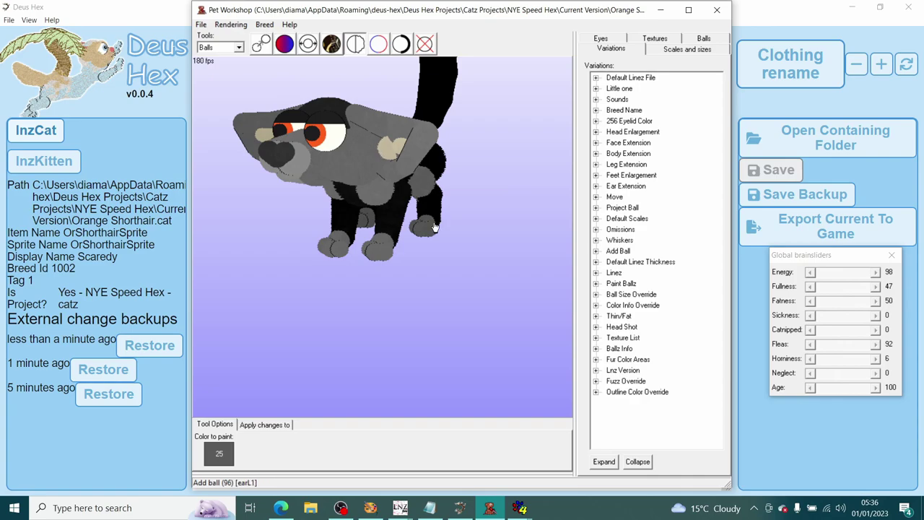
{"action": "left_click_drag", "start_coordinate": [433, 227], "coordinate": [429, 280]}
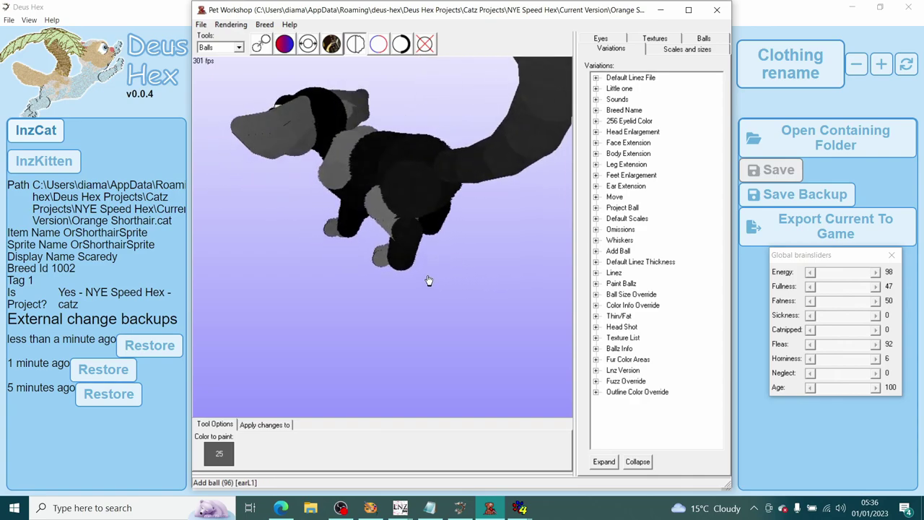
{"action": "right_click", "coordinate": [310, 126]}
{"action": "left_click", "coordinate": [334, 184]}
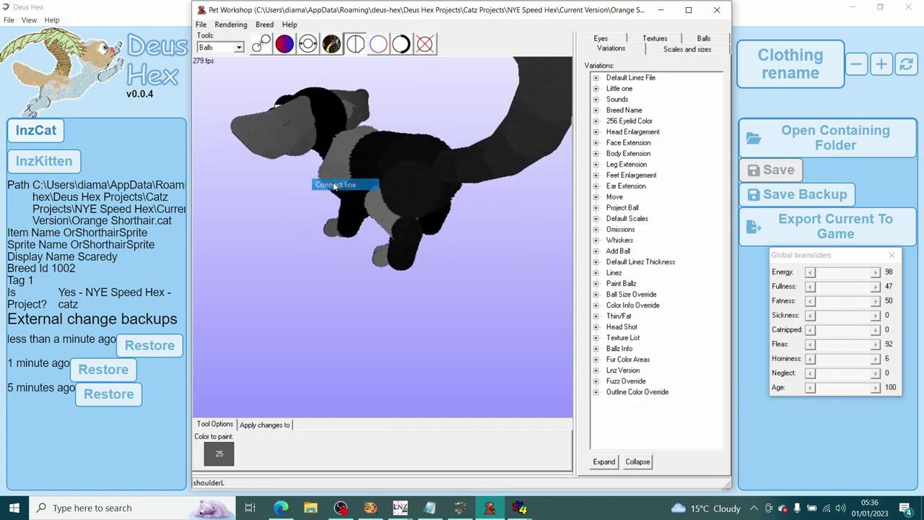
{"action": "left_click_drag", "start_coordinate": [297, 204], "coordinate": [343, 197]}
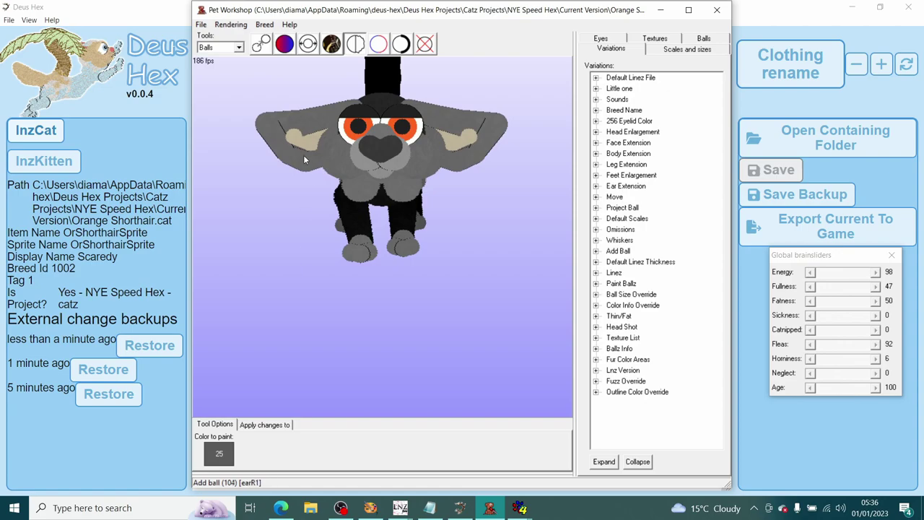
- Edit texture number 1 (mottled2.bmp) and set it to use an imported texture file
{"action": "left_click", "coordinate": [284, 45]}
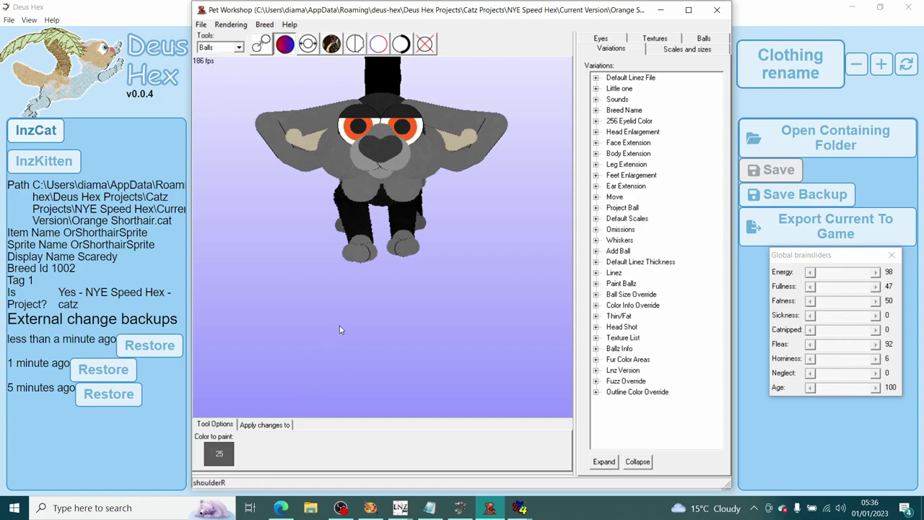
{"action": "left_click_drag", "start_coordinate": [440, 339], "coordinate": [395, 344]}
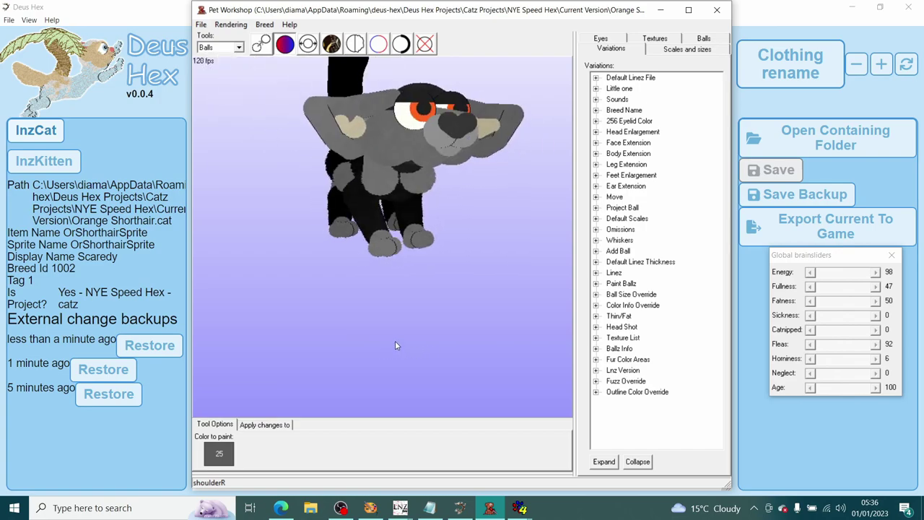
{"action": "left_click", "coordinate": [651, 39]}
{"action": "left_click", "coordinate": [659, 145]}
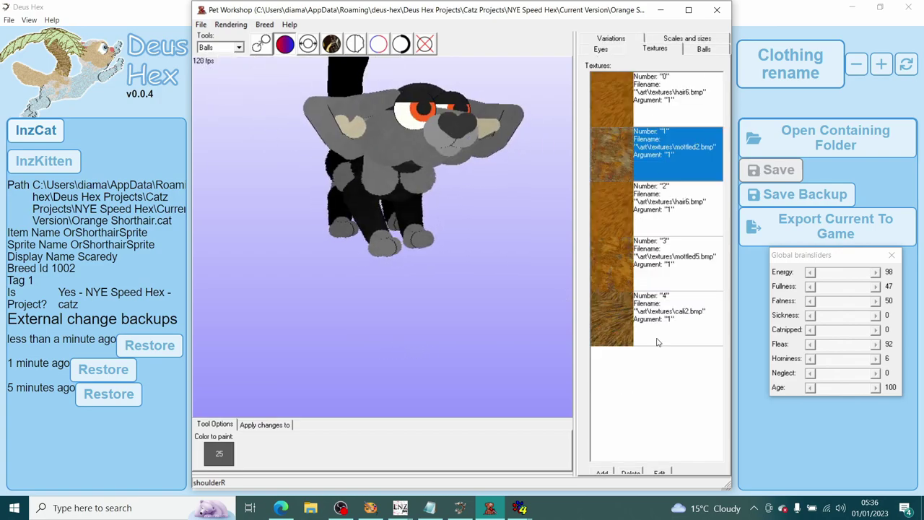
{"action": "left_click", "coordinate": [659, 472]}
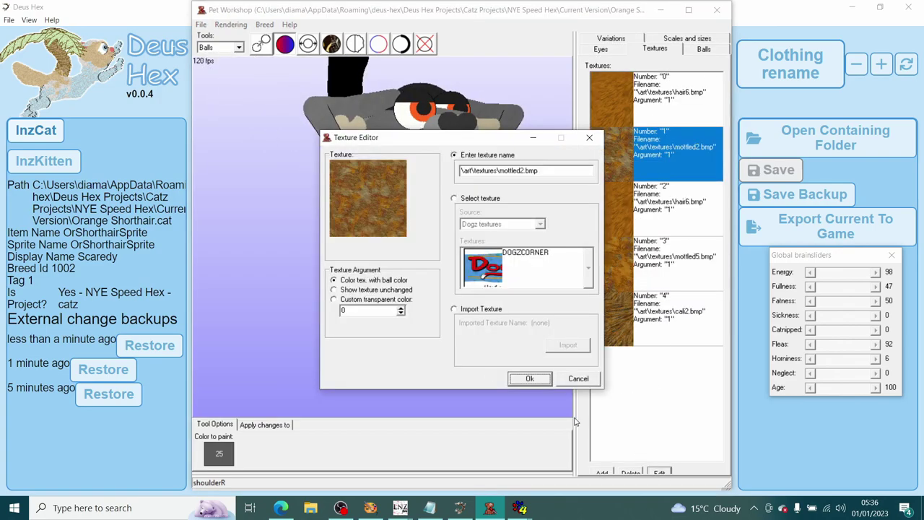
{"action": "left_click", "coordinate": [453, 309]}
{"action": "left_click", "coordinate": [568, 345]}
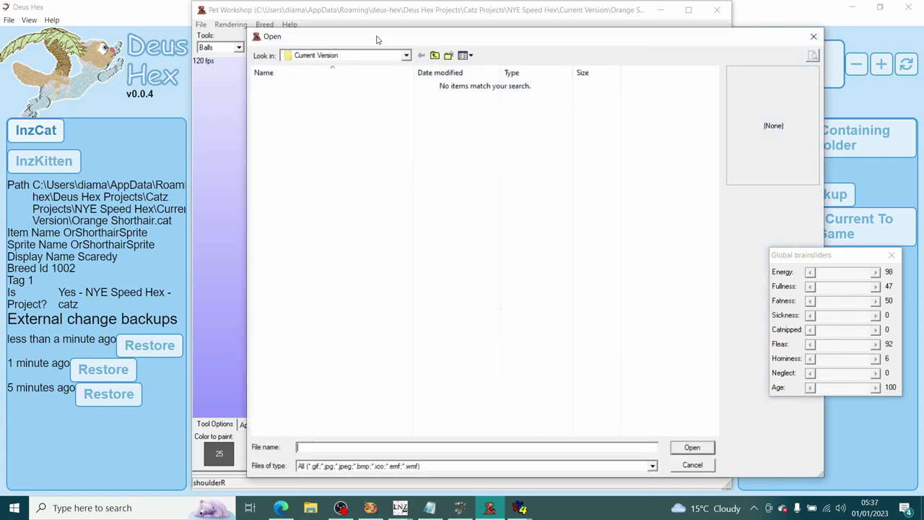
- Browse to the Catz texture folder inside Documents, Petz 4, Resource
{"action": "left_click", "coordinate": [376, 57]}
{"action": "left_click", "coordinate": [343, 67]}
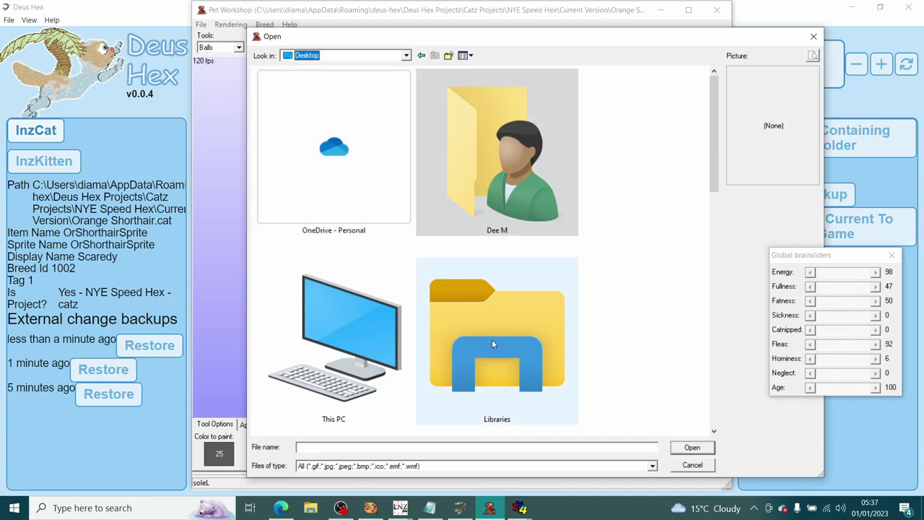
{"action": "left_click", "coordinate": [402, 56]}
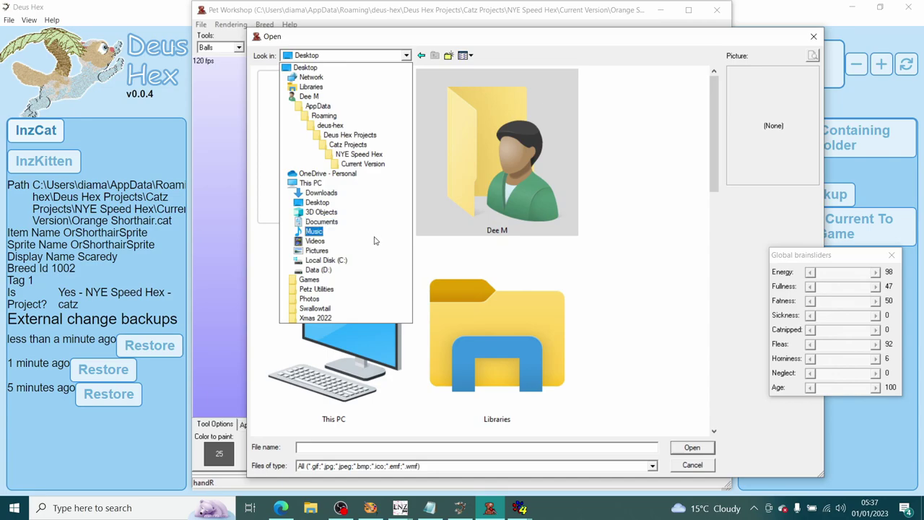
{"action": "left_click", "coordinate": [343, 228]}
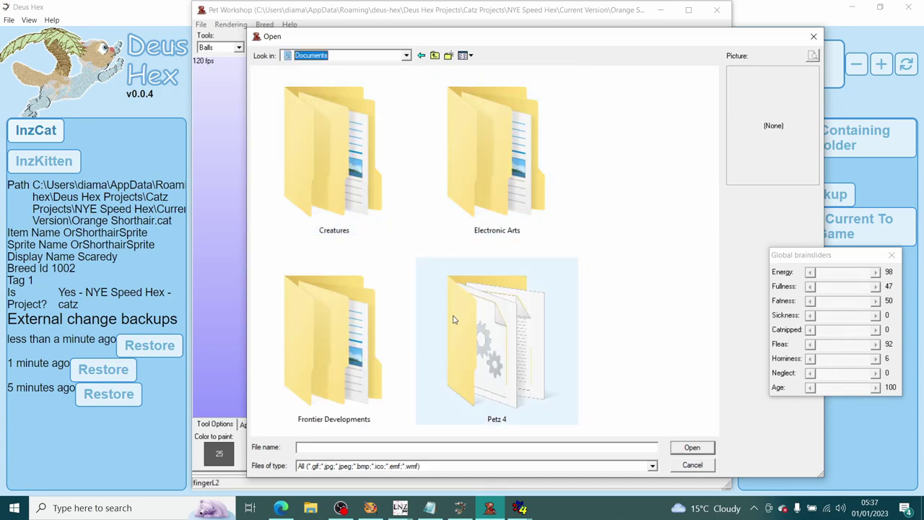
{"action": "double_click", "coordinate": [493, 334]}
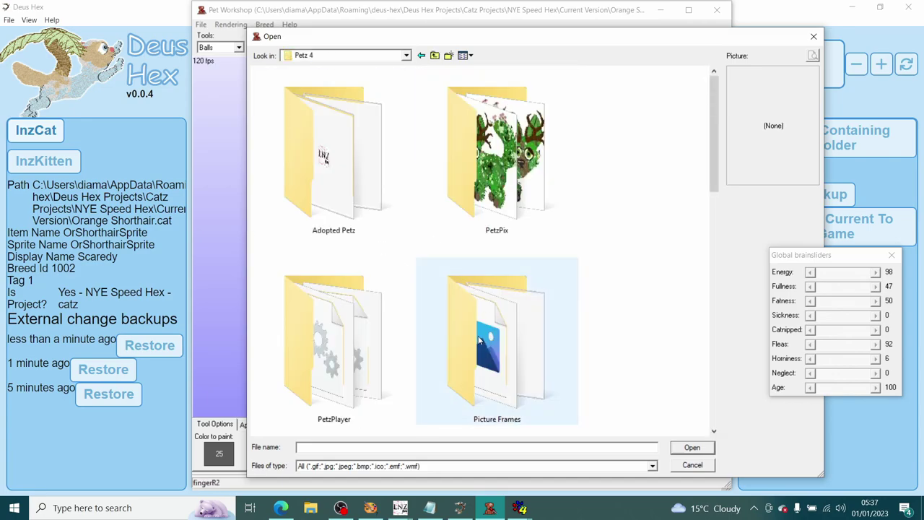
{"action": "scroll", "coordinate": [461, 336], "scroll_direction": "down", "scroll_amount": 5}
{"action": "double_click", "coordinate": [492, 167]}
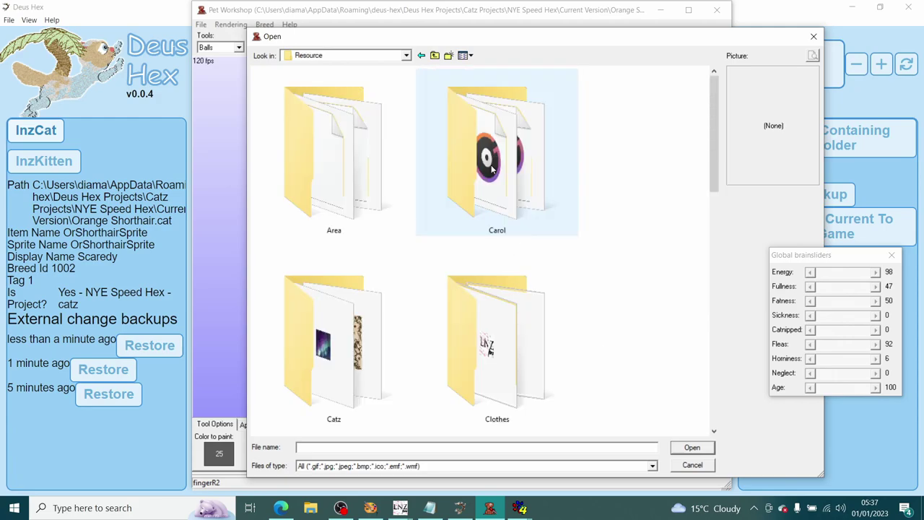
{"action": "double_click", "coordinate": [345, 326]}
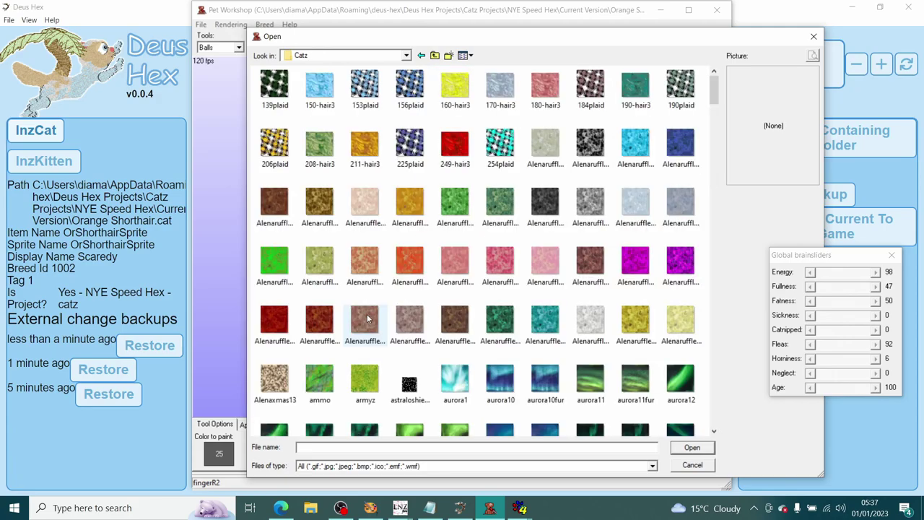
- Import the SmokeBlk2 texture, set it to show unchanged, and apply it to texture number 1
{"action": "left_click", "coordinate": [465, 323]}
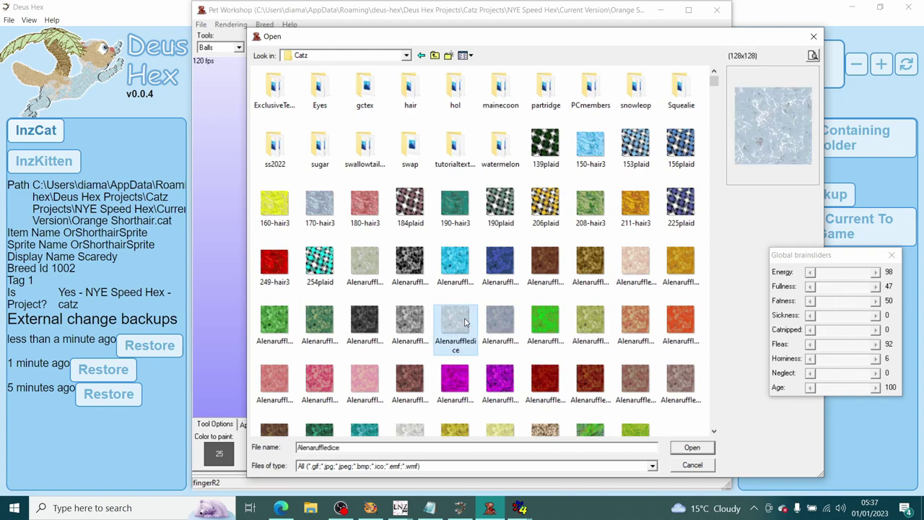
{"action": "type", "text": "smoke"}
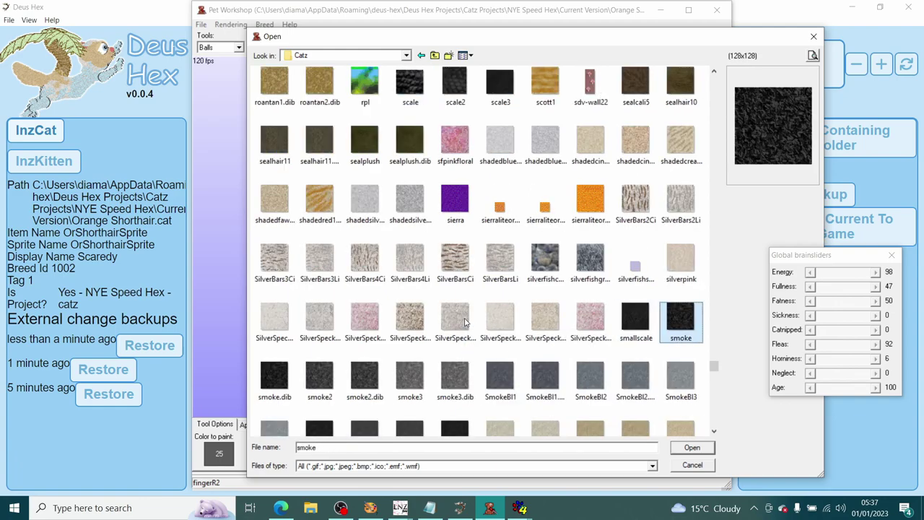
{"action": "scroll", "coordinate": [440, 365], "scroll_direction": "down", "scroll_amount": 2}
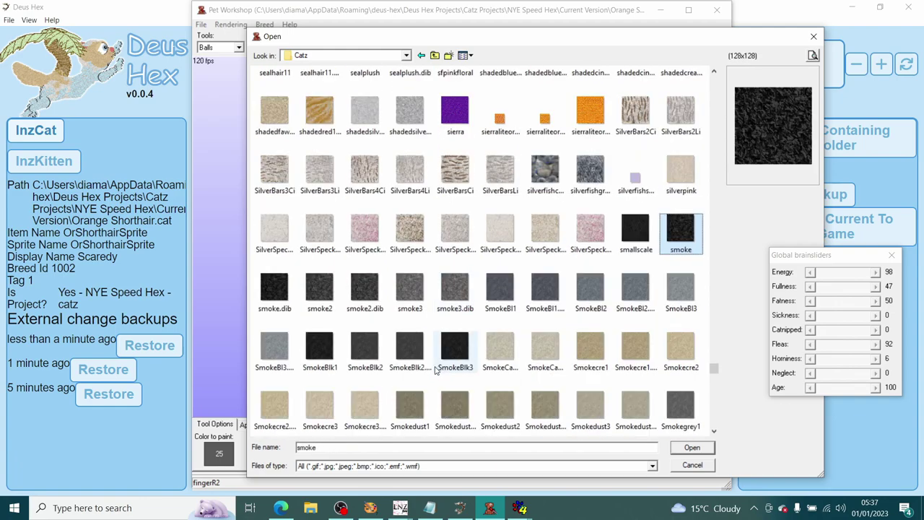
{"action": "left_click", "coordinate": [379, 349]}
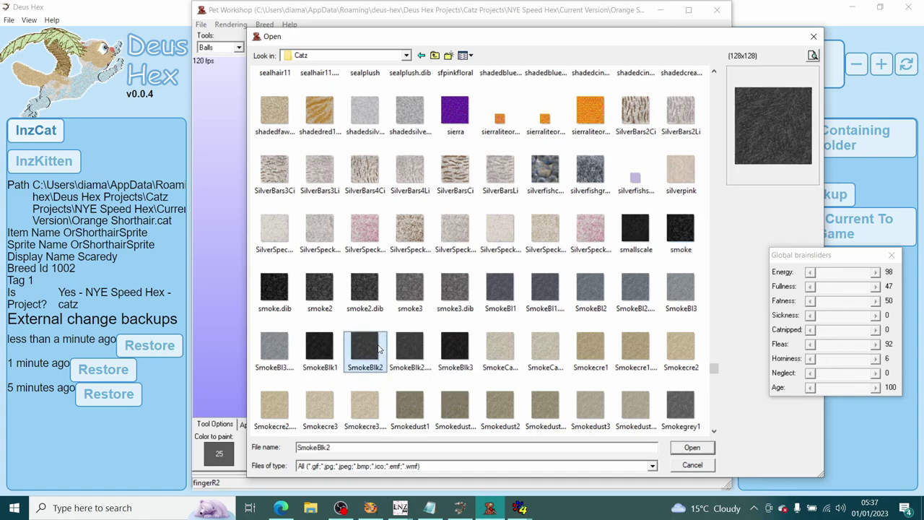
{"action": "left_click", "coordinate": [690, 447]}
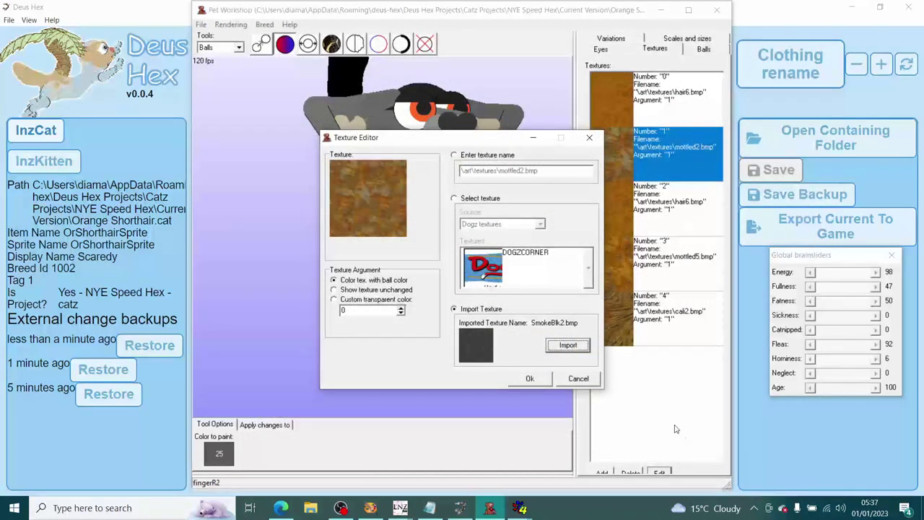
{"action": "left_click", "coordinate": [354, 290]}
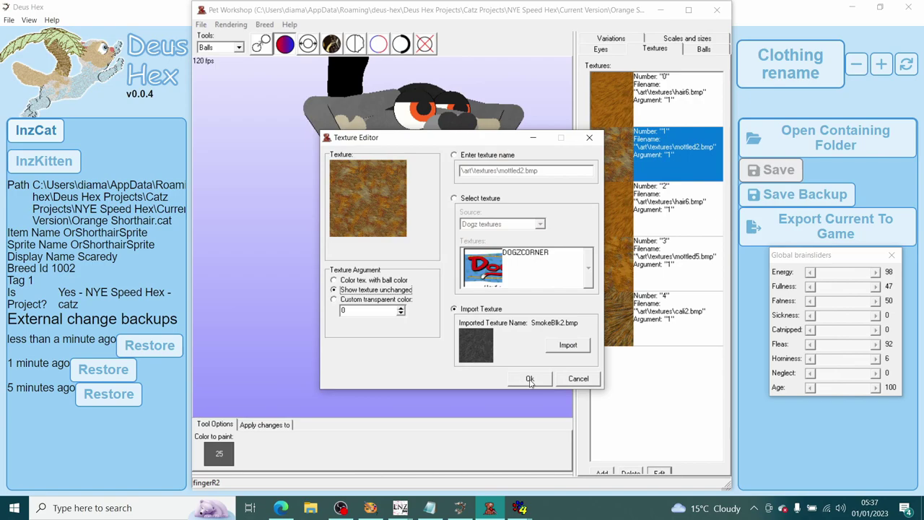
{"action": "left_click", "coordinate": [530, 378]}
- Choose SMOKEBLK2.bmp for the ball texture tool and apply it to the head
{"action": "left_click", "coordinate": [332, 44]}
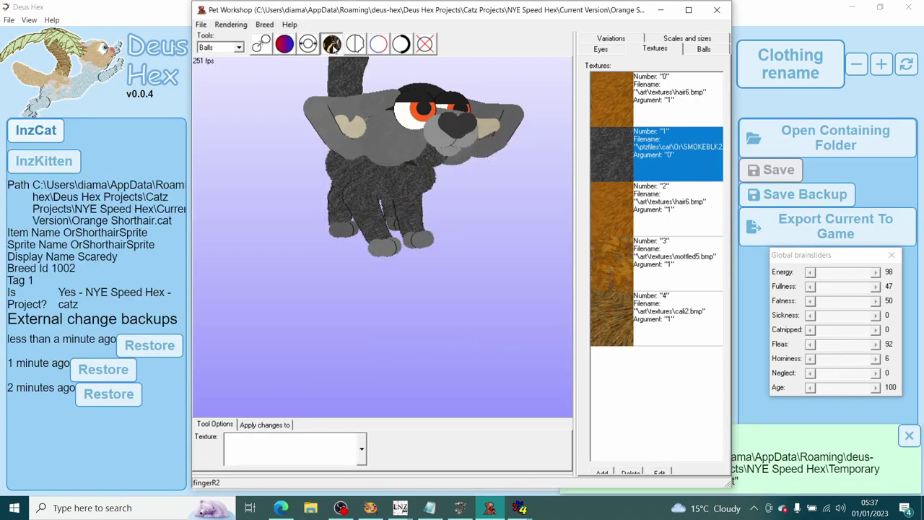
{"action": "left_click", "coordinate": [306, 437]}
{"action": "left_click", "coordinate": [306, 318]}
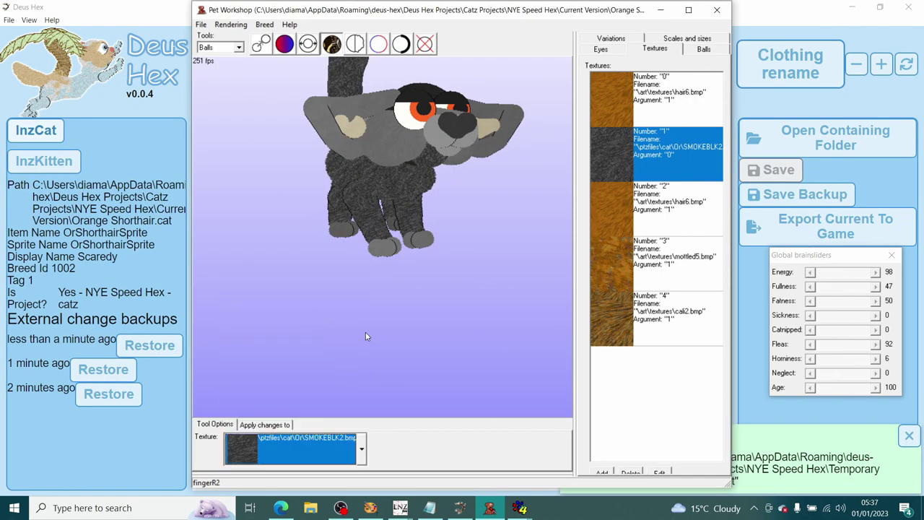
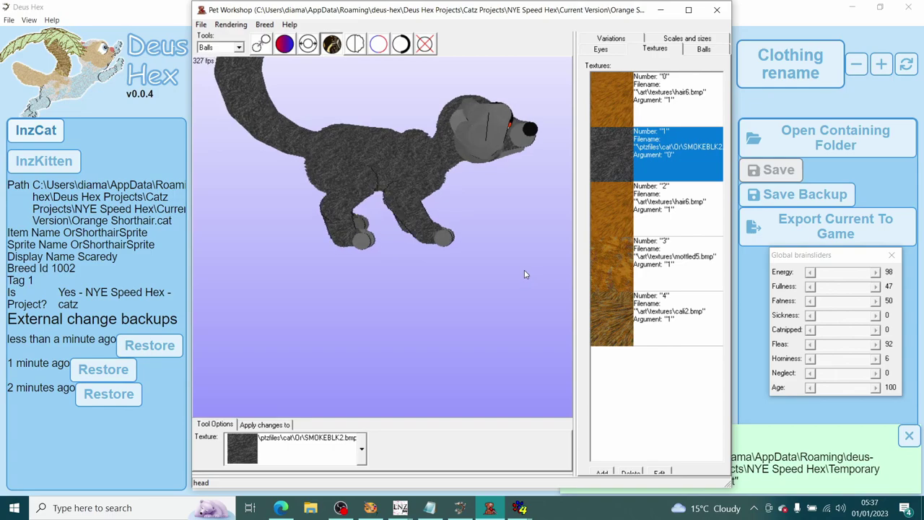
- Recolour the outlines of the body's lines with colour 244 using the line outline colour tool
{"action": "left_click", "coordinate": [239, 48]}
{"action": "left_click", "coordinate": [215, 67]}
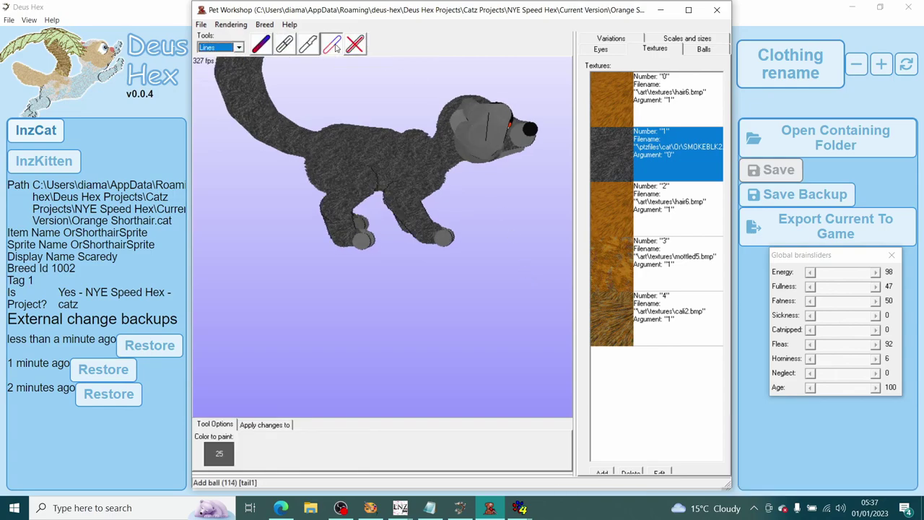
{"action": "left_click", "coordinate": [217, 457]}
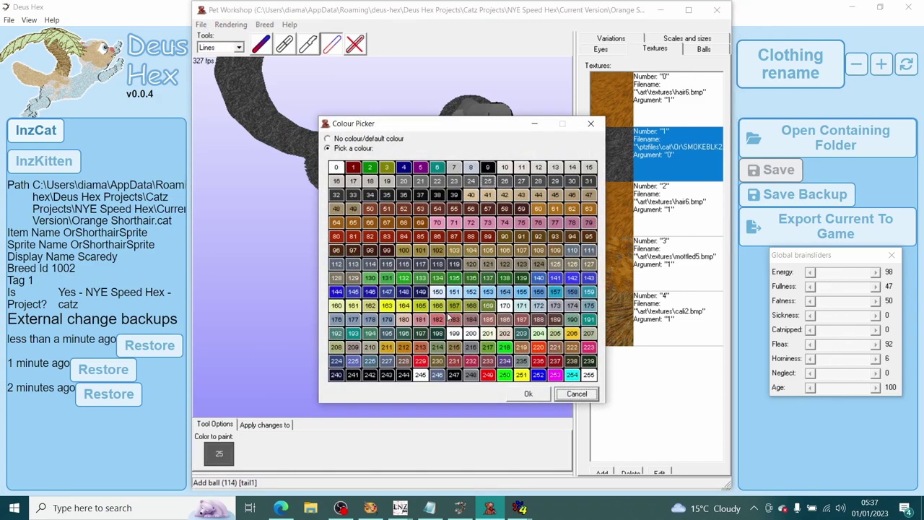
{"action": "left_click", "coordinate": [406, 375]}
{"action": "left_click", "coordinate": [528, 393]}
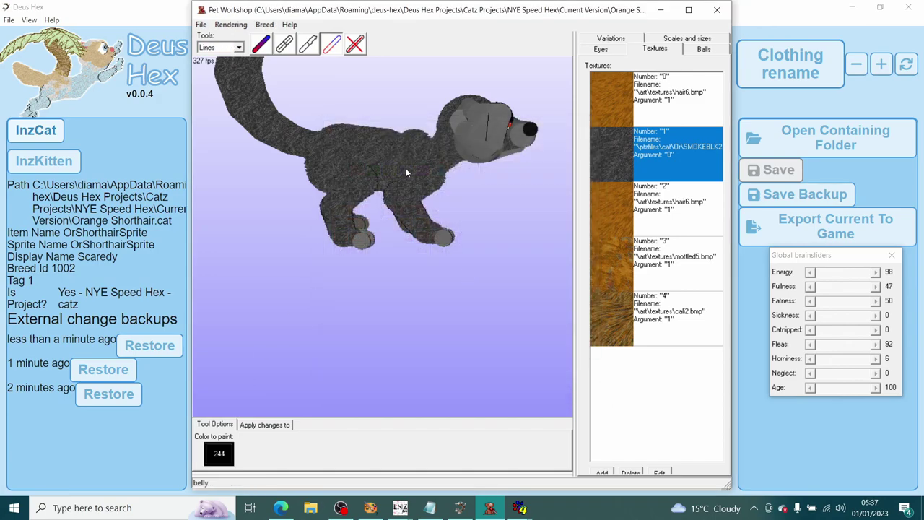
{"action": "left_click_drag", "start_coordinate": [424, 159], "coordinate": [329, 136]}
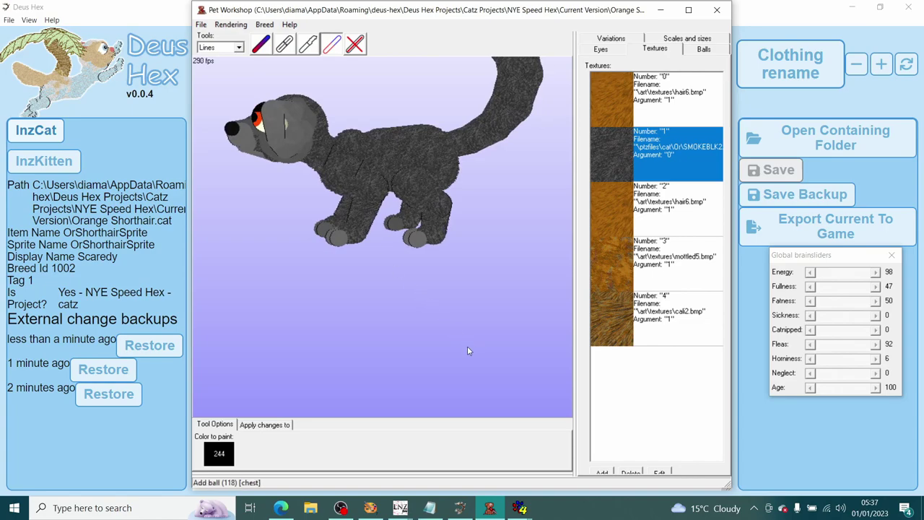
{"action": "left_click_drag", "start_coordinate": [467, 345], "coordinate": [464, 348]}
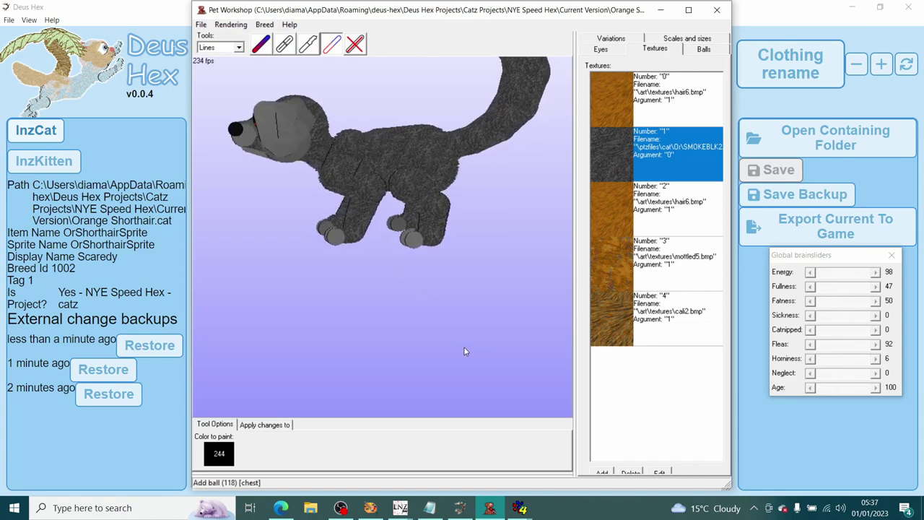
{"action": "left_click_drag", "start_coordinate": [425, 163], "coordinate": [404, 294]}
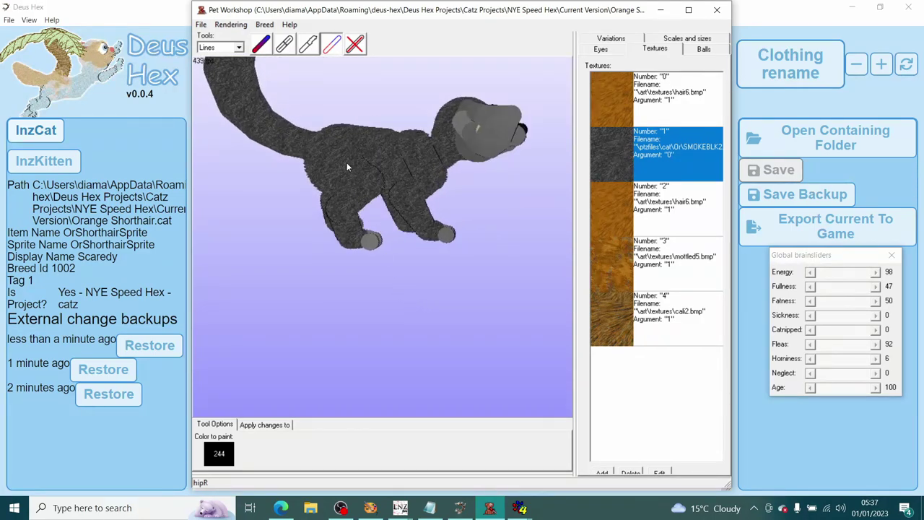
{"action": "left_click_drag", "start_coordinate": [298, 306], "coordinate": [308, 326]}
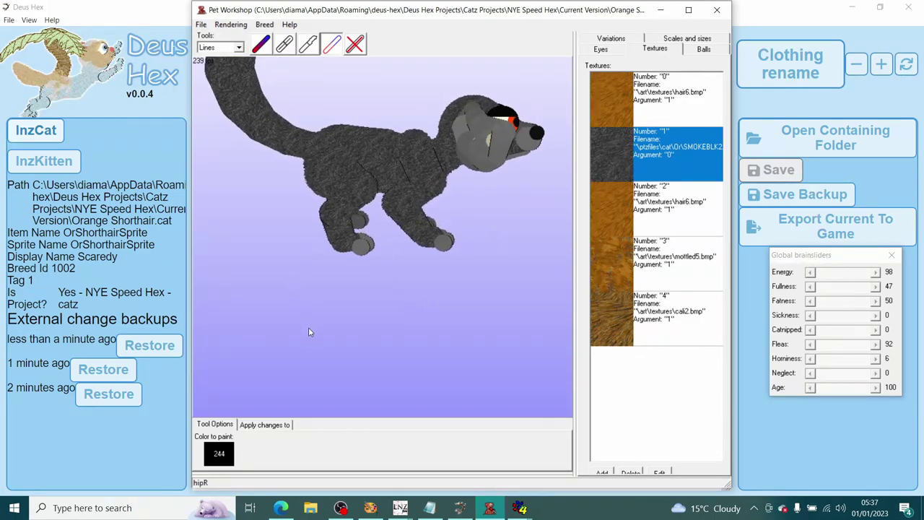
- Apply the SMOKEBLK2.bmp ball texture to the outer balls of the cat's left ear
{"action": "left_click", "coordinate": [224, 48]}
{"action": "left_click", "coordinate": [213, 66]}
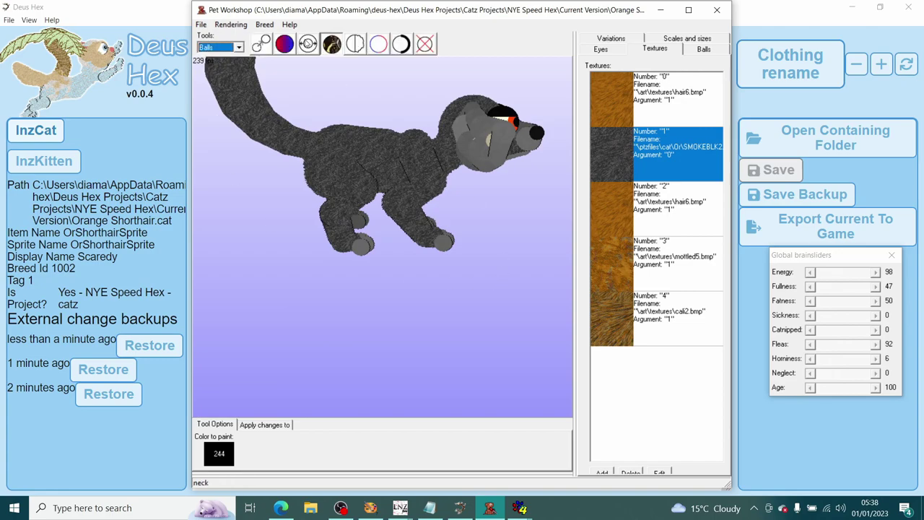
{"action": "left_click", "coordinate": [331, 44]}
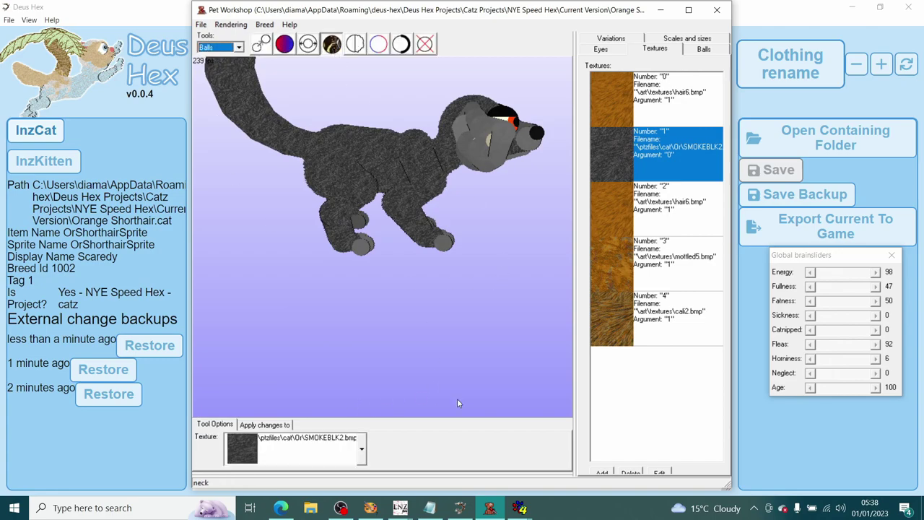
{"action": "left_click_drag", "start_coordinate": [457, 399], "coordinate": [434, 361]}
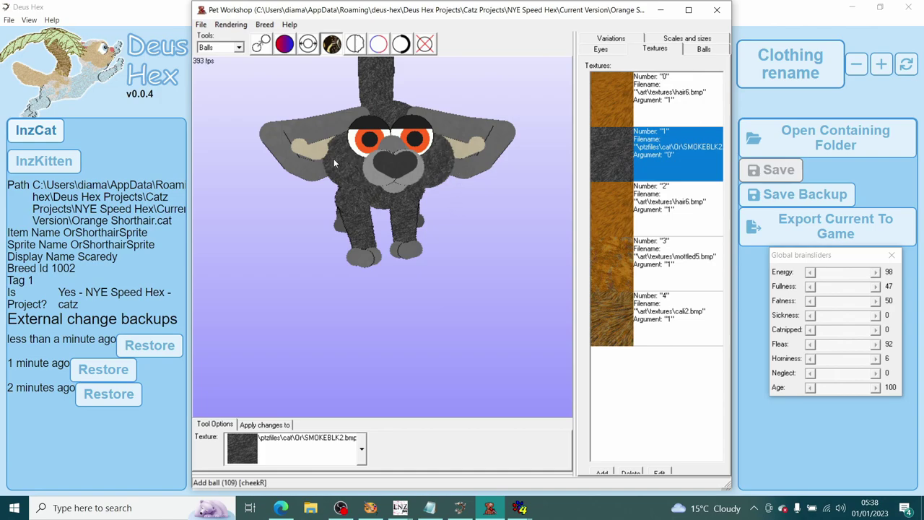
{"action": "left_click_drag", "start_coordinate": [334, 158], "coordinate": [441, 303]}
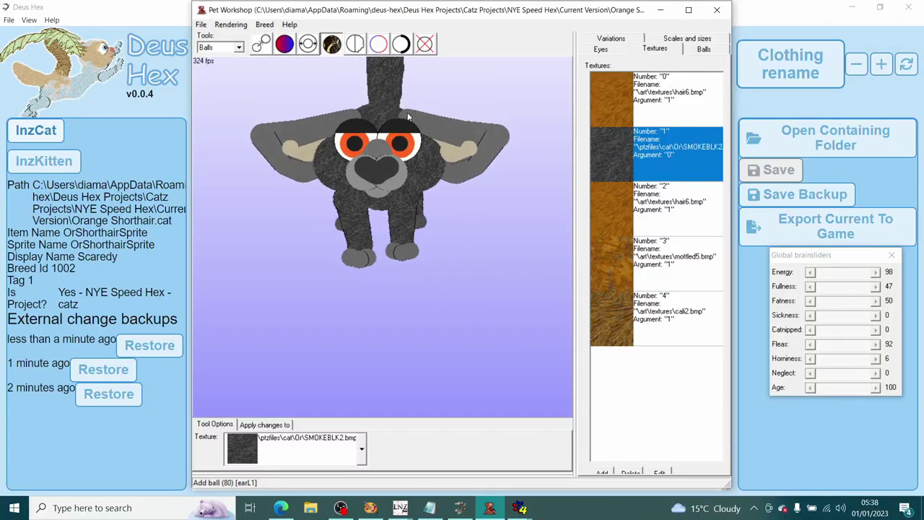
{"action": "left_click", "coordinate": [453, 136]}
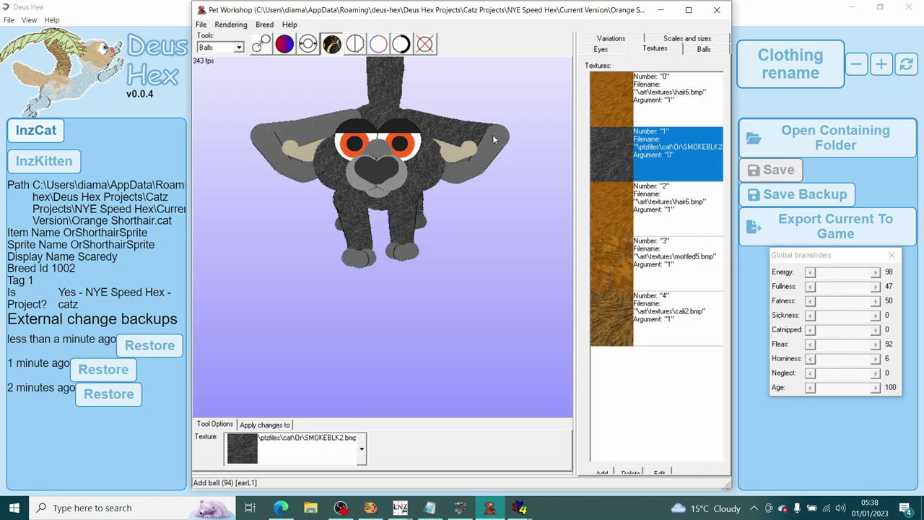
{"action": "left_click", "coordinate": [481, 173]}
{"action": "left_click", "coordinate": [452, 186]}
- Apply SMOKEBLK2.bmp to the outer balls of the right ear, including the untextured ball at its base
{"action": "left_click_drag", "start_coordinate": [444, 203], "coordinate": [339, 155]}
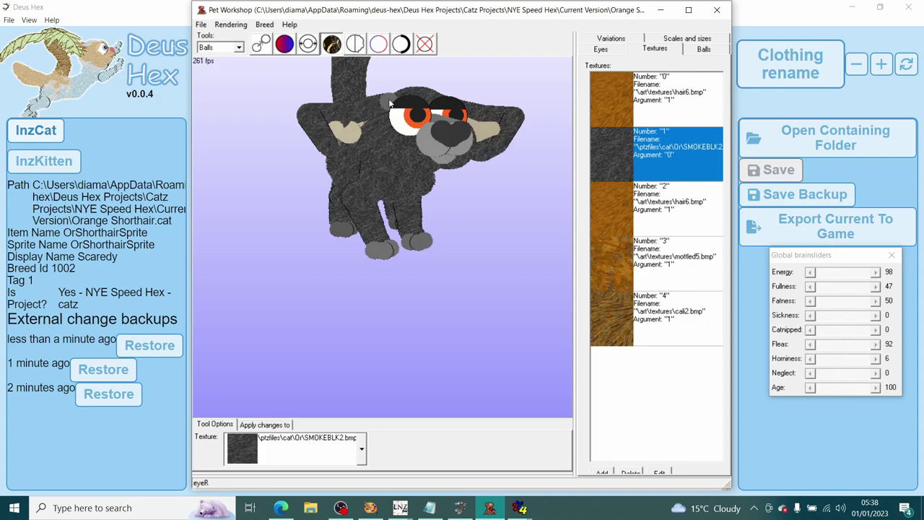
{"action": "left_click_drag", "start_coordinate": [390, 108], "coordinate": [457, 128]}
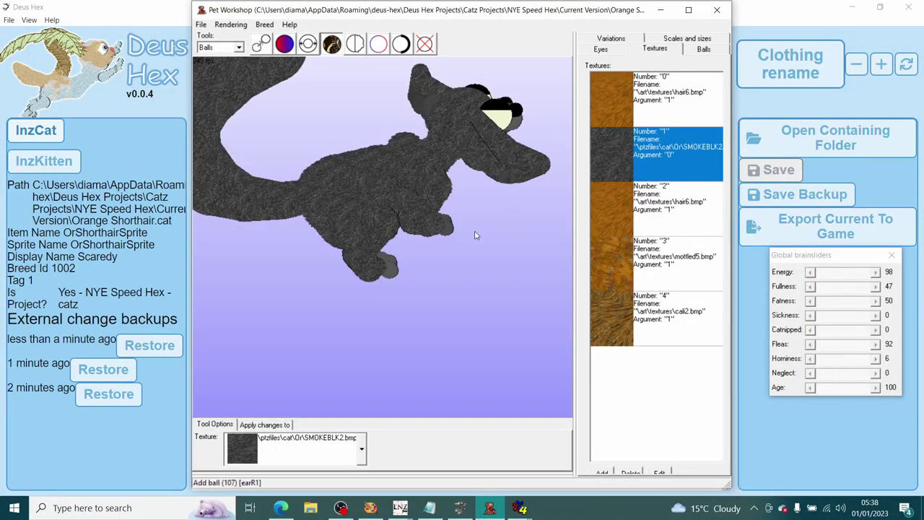
{"action": "left_click_drag", "start_coordinate": [477, 235], "coordinate": [519, 229]}
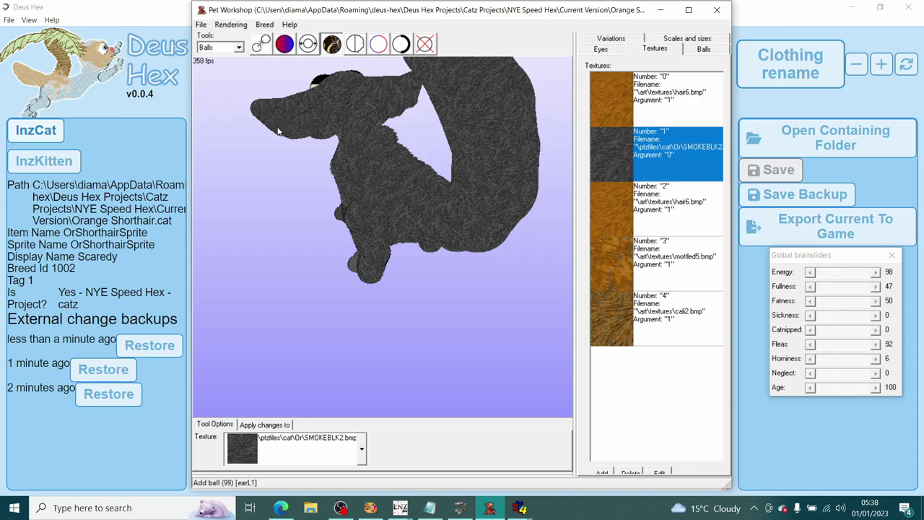
{"action": "left_click_drag", "start_coordinate": [278, 130], "coordinate": [341, 165]}
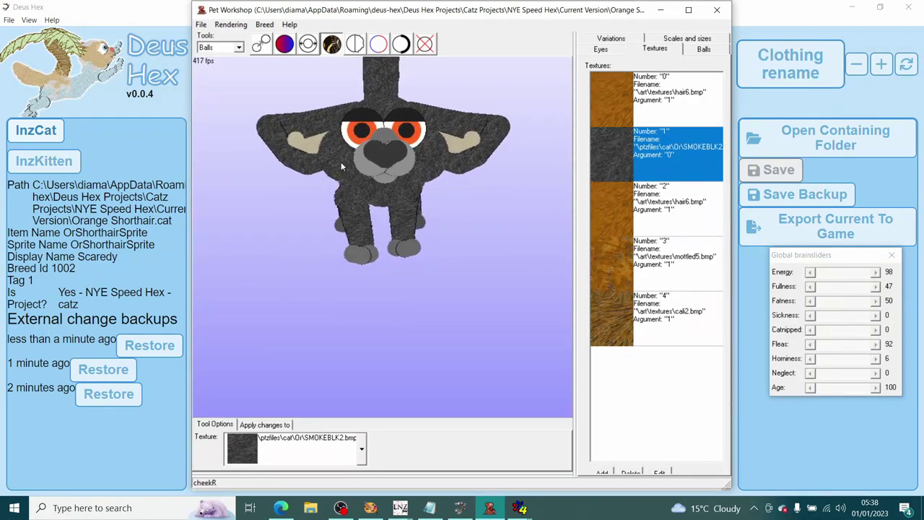
- Recolour the beige inner-ear balls on both ears with colour 26 using the ball colour tool
{"action": "left_click", "coordinate": [303, 448]}
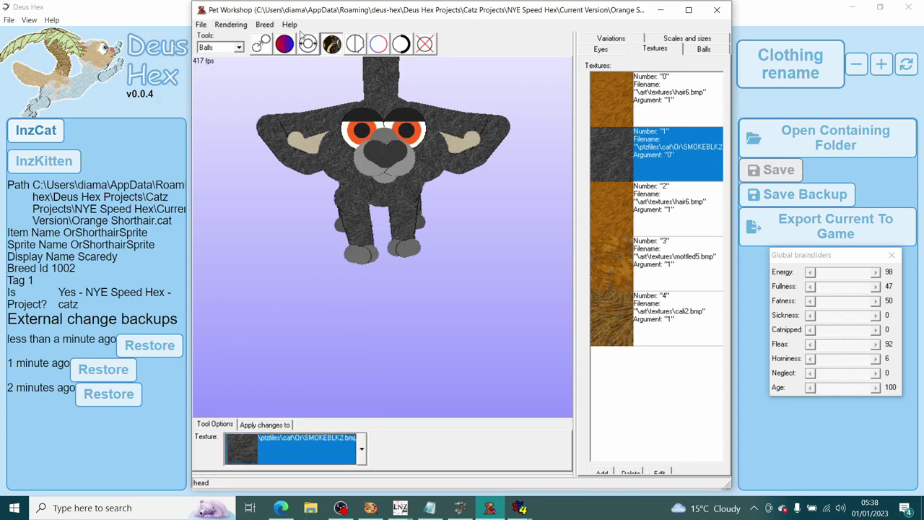
{"action": "left_click", "coordinate": [285, 44]}
{"action": "left_click", "coordinate": [220, 452]}
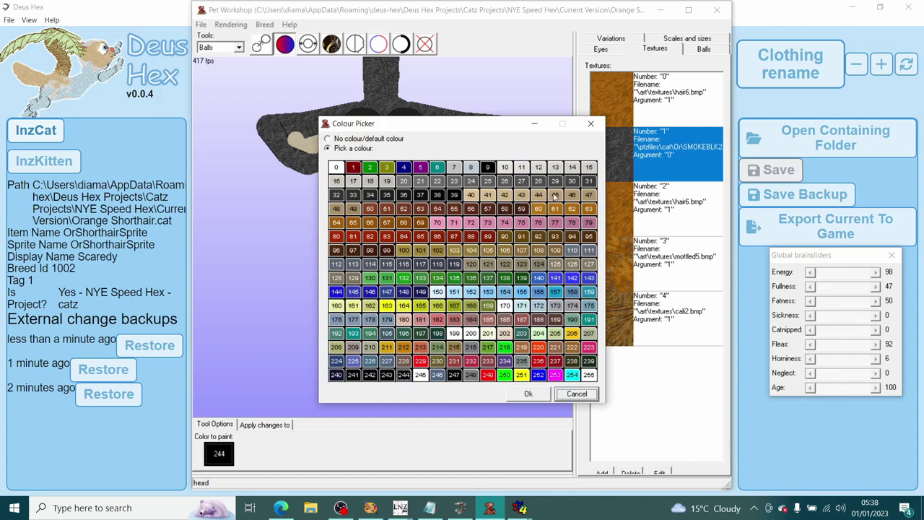
{"action": "left_click", "coordinate": [505, 181]}
{"action": "left_click", "coordinate": [527, 394]}
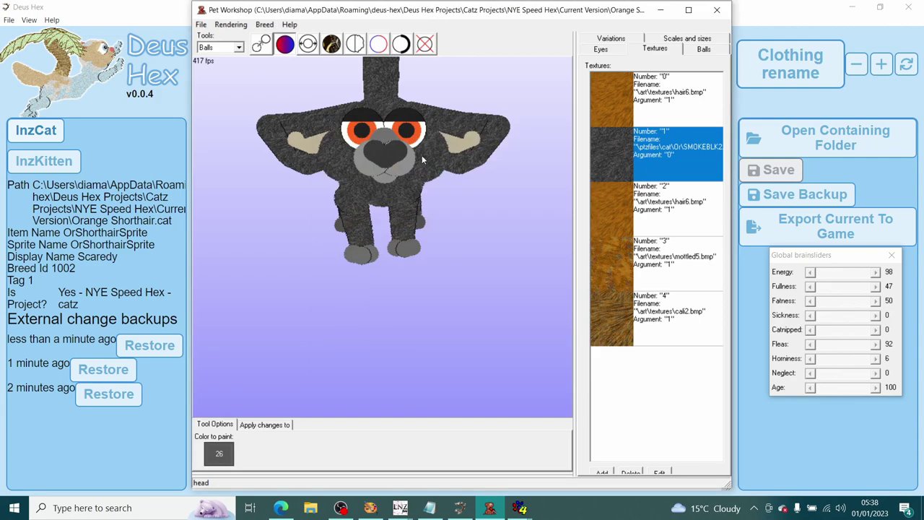
{"action": "left_click", "coordinate": [465, 140]}
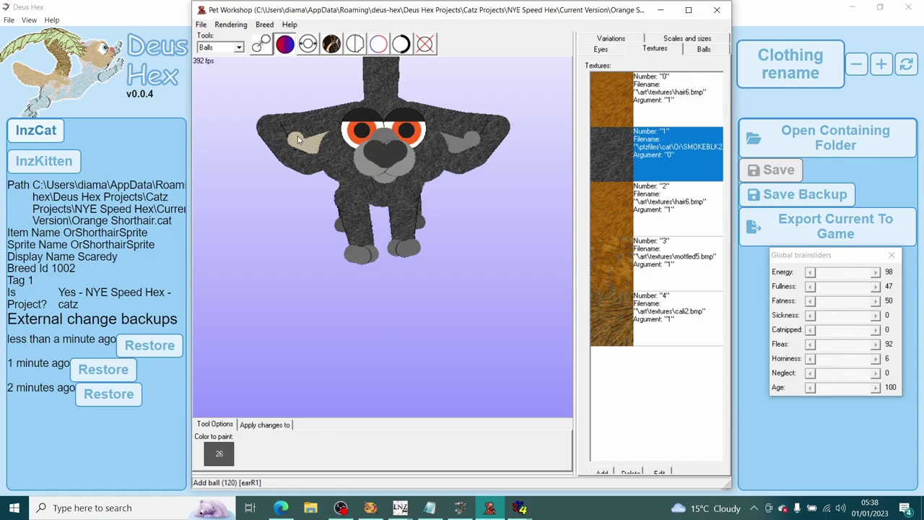
{"action": "left_click_drag", "start_coordinate": [296, 262], "coordinate": [291, 266]}
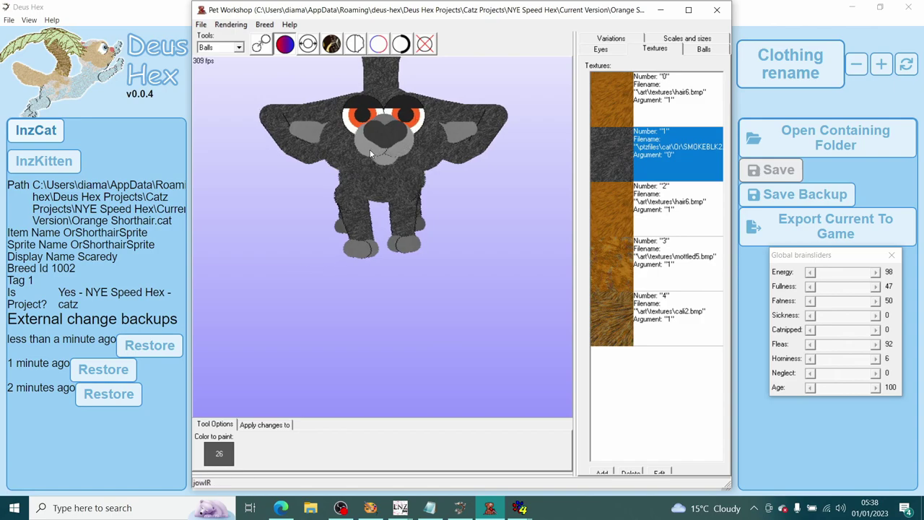
- Open the colour picker for the eyelid colour
{"action": "left_click_drag", "start_coordinate": [469, 190], "coordinate": [466, 195]}
{"action": "left_click_drag", "start_coordinate": [471, 264], "coordinate": [524, 193]}
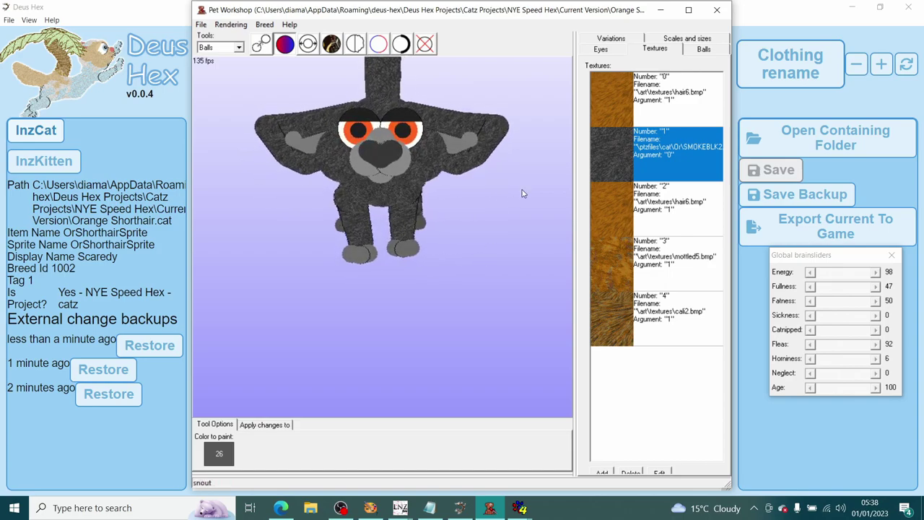
{"action": "left_click", "coordinate": [599, 49]}
{"action": "left_click", "coordinate": [606, 117]}
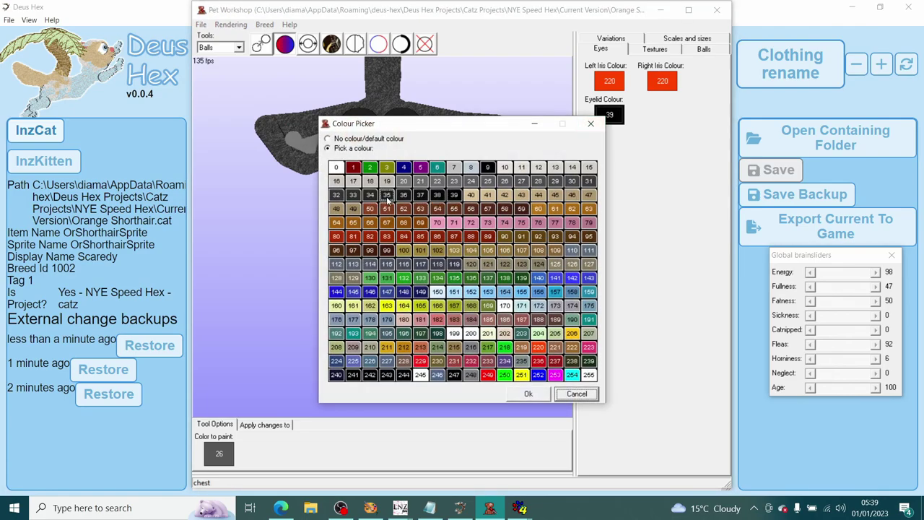
- Set the eyelid colour to 35 and the ball paint colour to 35
{"action": "left_click", "coordinate": [527, 393]}
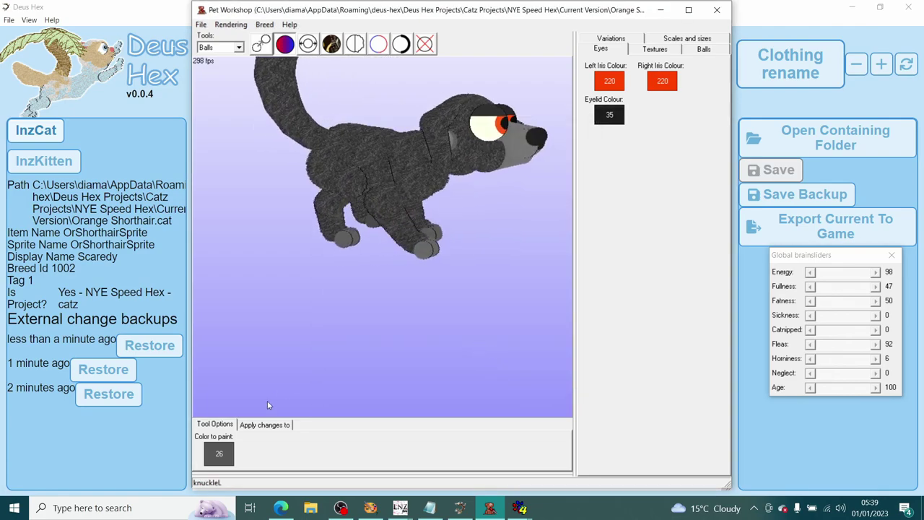
{"action": "left_click", "coordinate": [230, 458]}
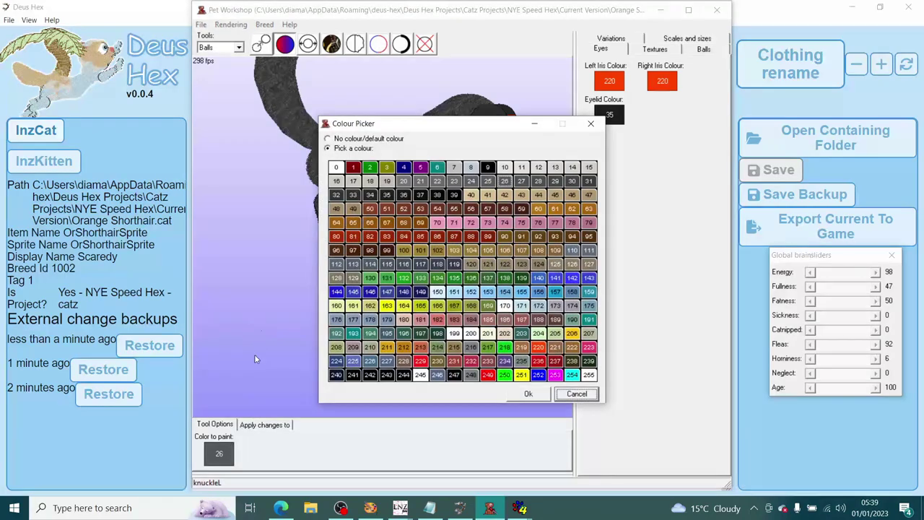
{"action": "left_click", "coordinate": [388, 197]}
{"action": "left_click", "coordinate": [527, 393]}
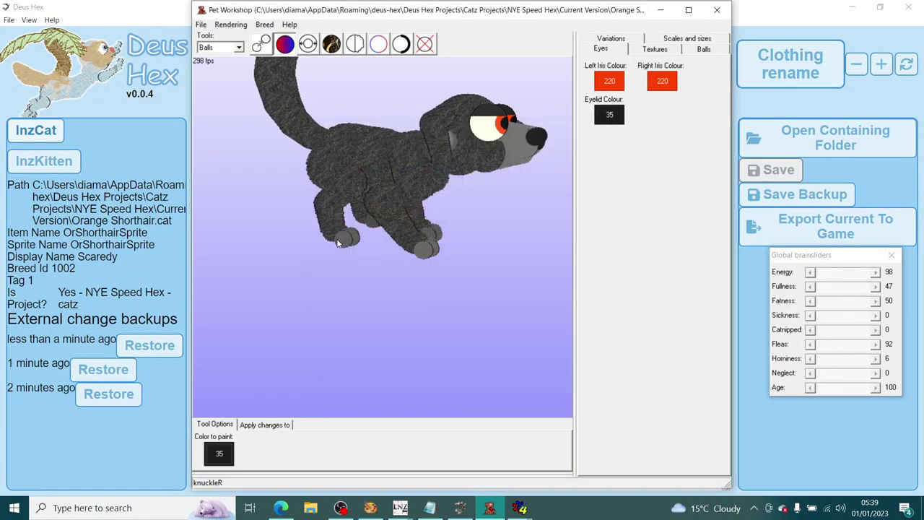
- Paint the toe balls on all four paws with colour 31 and save the breed file
{"action": "left_click", "coordinate": [217, 461]}
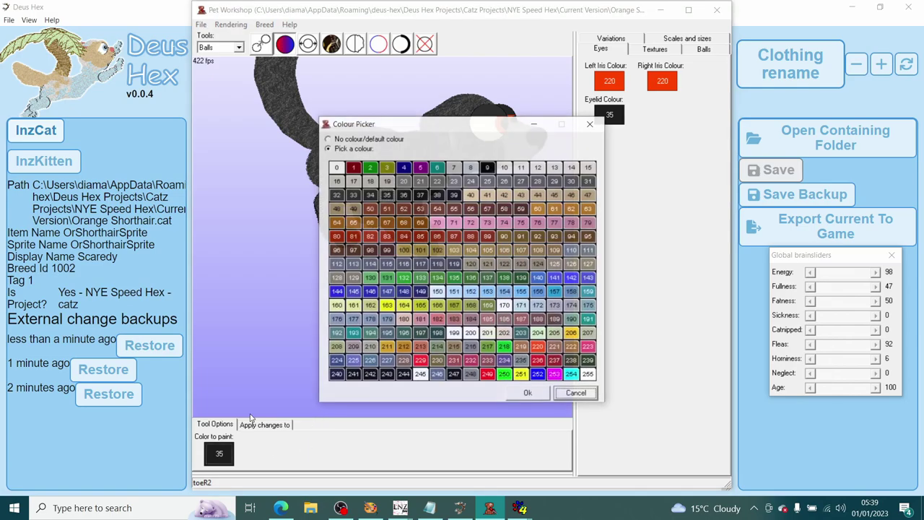
{"action": "left_click", "coordinate": [588, 180]}
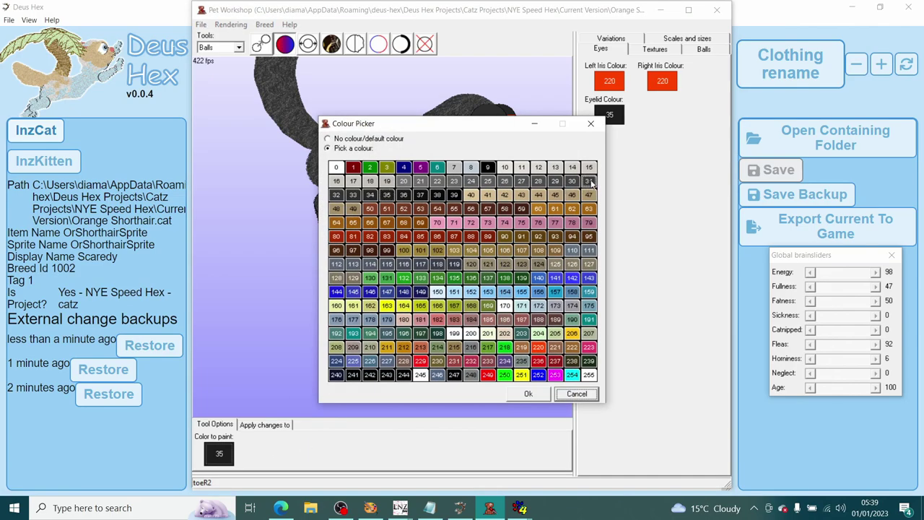
{"action": "left_click", "coordinate": [527, 393]}
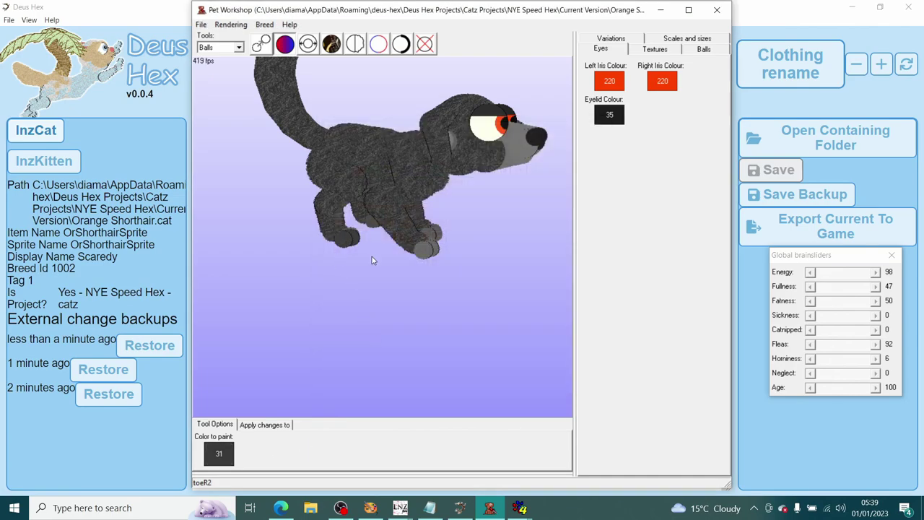
{"action": "left_click_drag", "start_coordinate": [372, 256], "coordinate": [301, 254]}
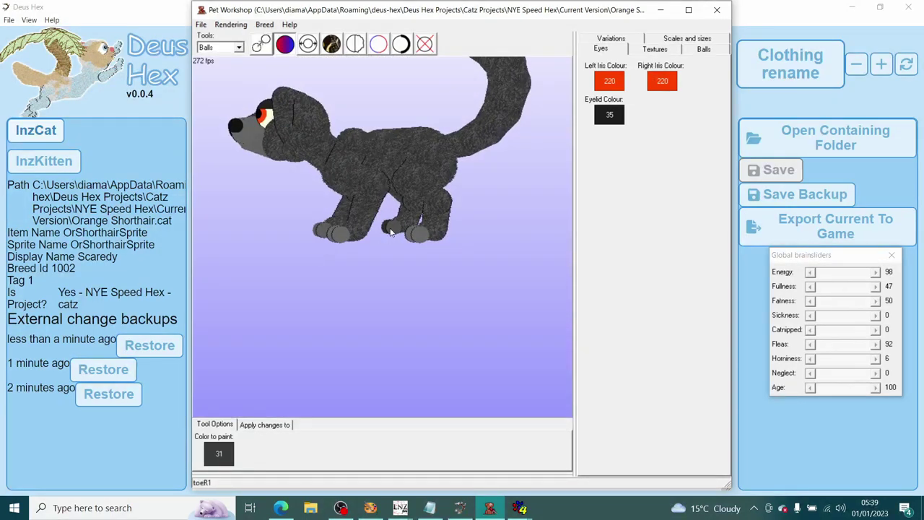
{"action": "mouse_move", "coordinate": [412, 267]}
{"action": "left_mouse_down"}
{"action": "mouse_move", "coordinate": [375, 264]}
{"action": "mouse_move", "coordinate": [435, 267]}
{"action": "mouse_move", "coordinate": [325, 263]}
{"action": "mouse_move", "coordinate": [406, 265]}
{"action": "left_mouse_up"}
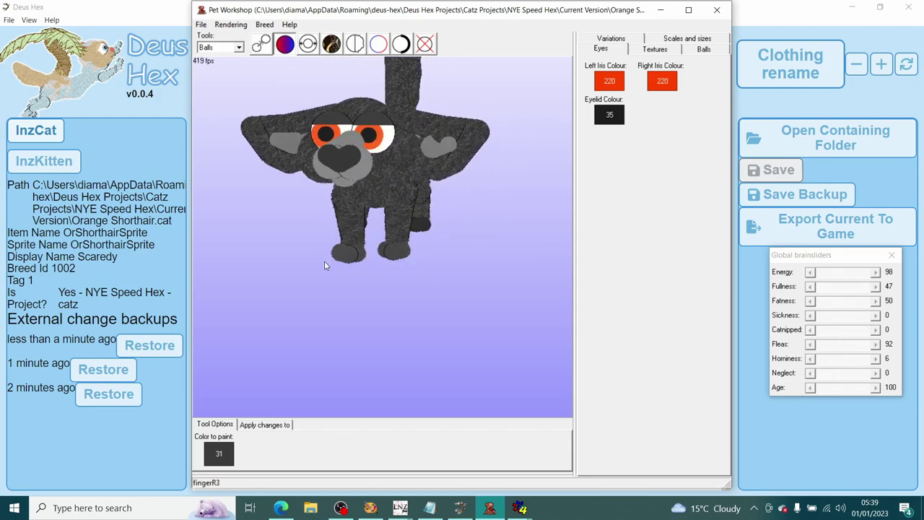
{"action": "left_click_drag", "start_coordinate": [324, 265], "coordinate": [293, 280]}
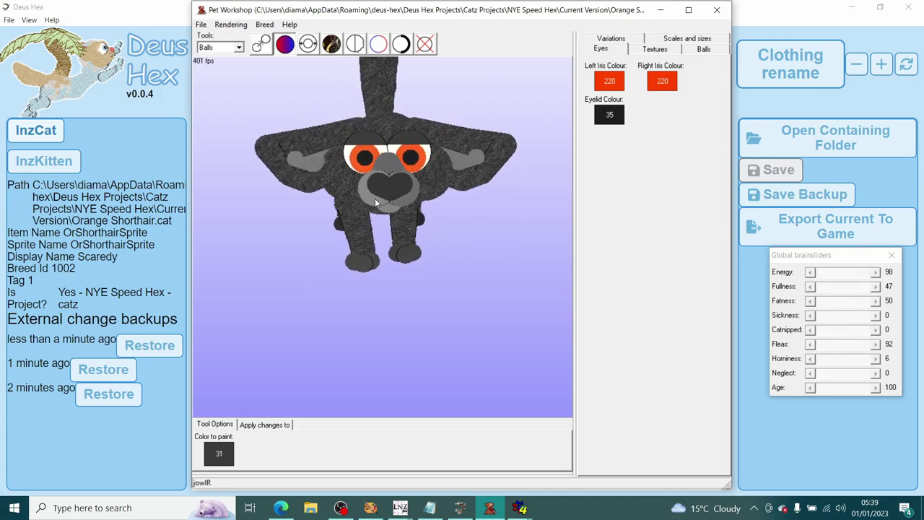
{"action": "mouse_move", "coordinate": [489, 225]}
{"action": "left_mouse_down"}
{"action": "mouse_move", "coordinate": [485, 214]}
{"action": "mouse_move", "coordinate": [486, 224]}
{"action": "left_mouse_up"}
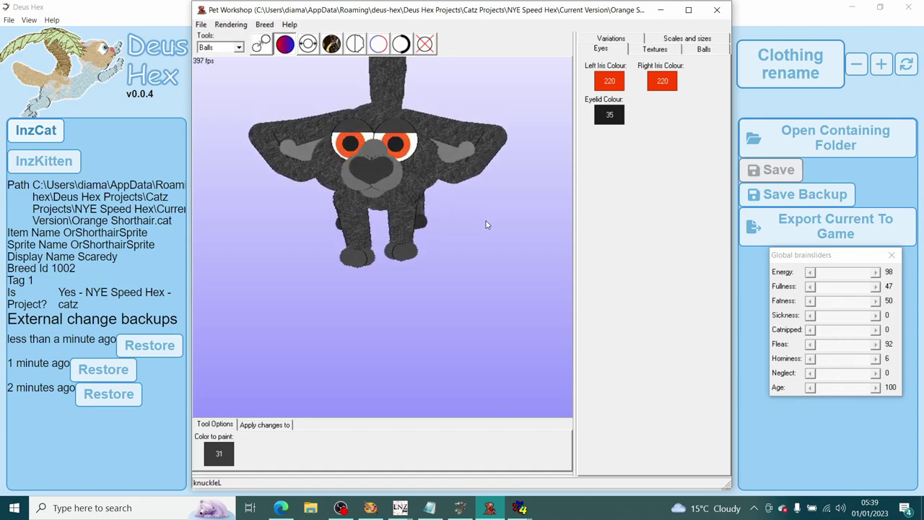
{"action": "left_click", "coordinate": [201, 25]}
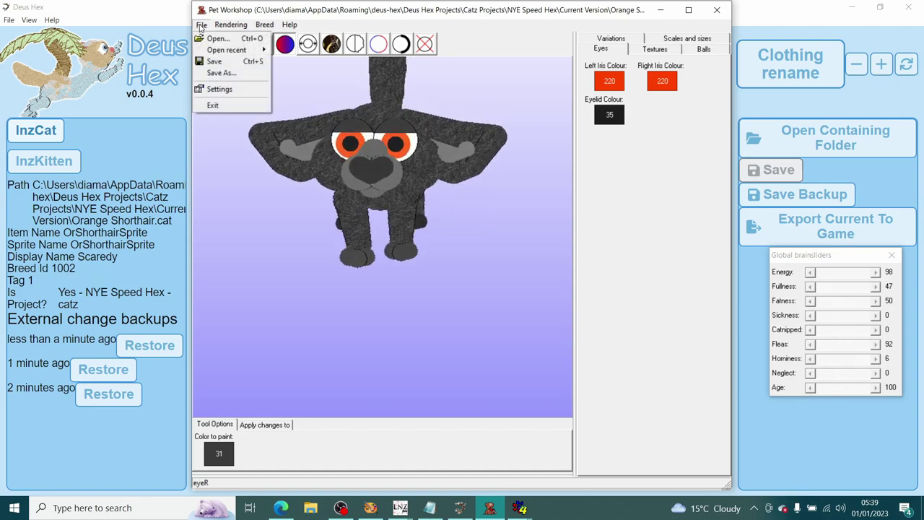
{"action": "left_click", "coordinate": [220, 62]}
- Set both the left and right iris colours to blue 157
{"action": "left_click", "coordinate": [611, 87]}
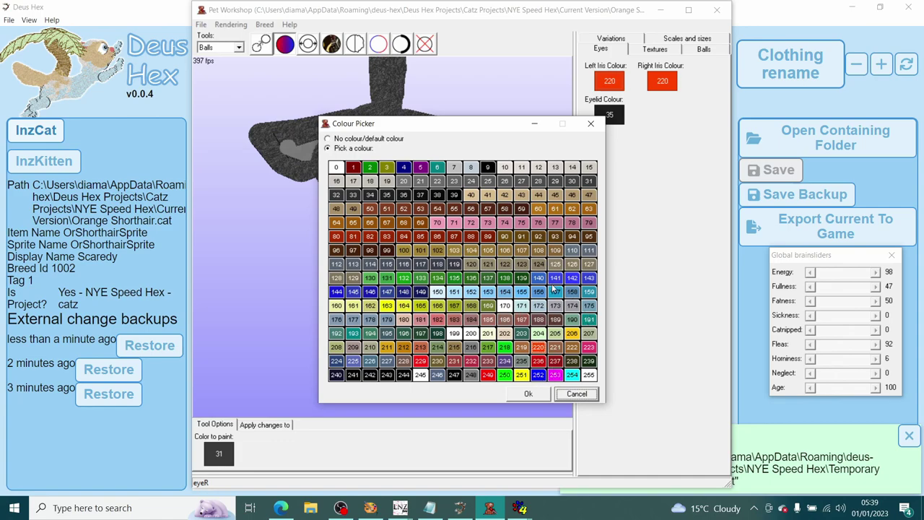
{"action": "left_click", "coordinate": [541, 394]}
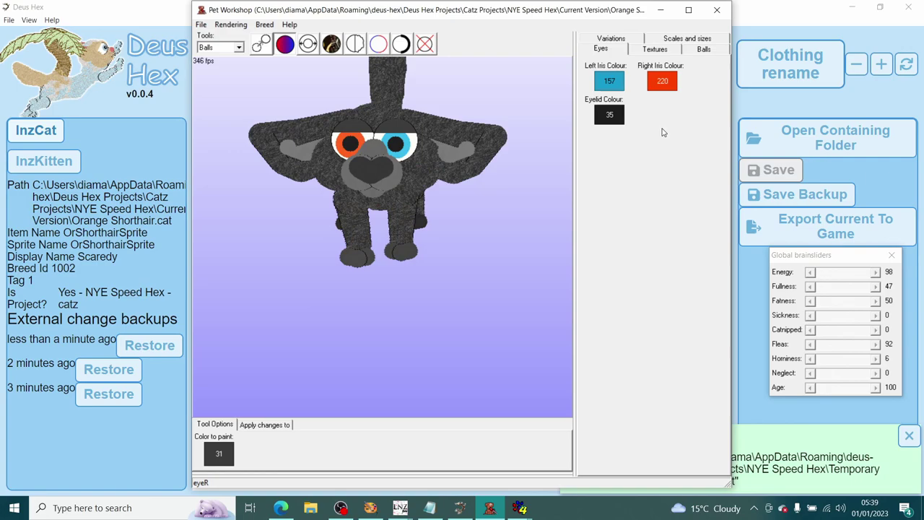
{"action": "left_click", "coordinate": [660, 87]}
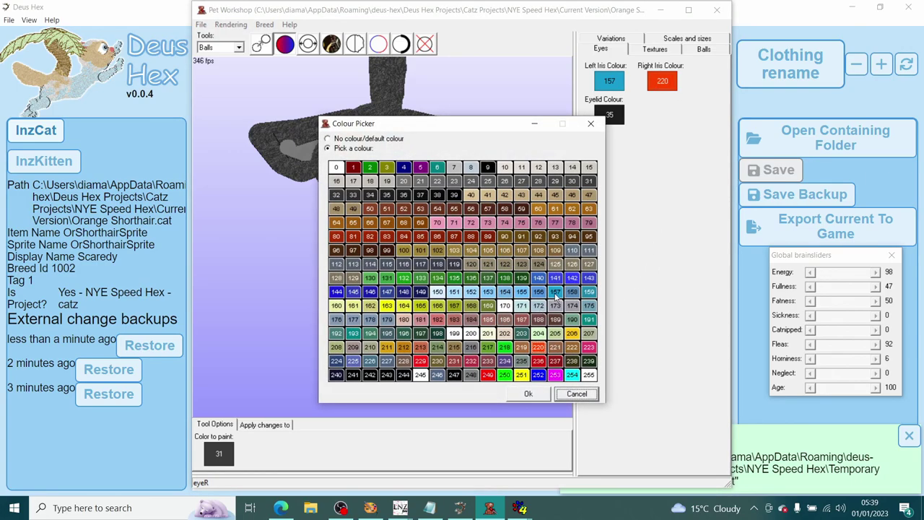
{"action": "left_click", "coordinate": [531, 394]}
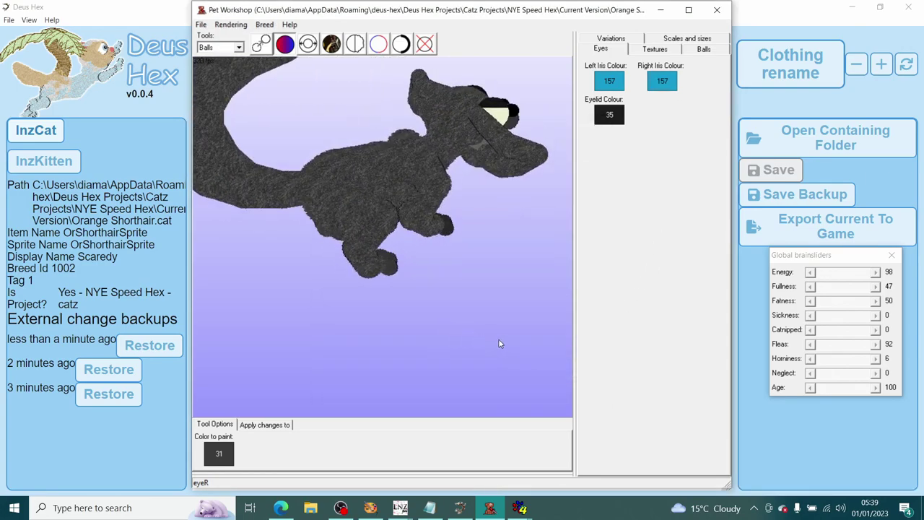
- Switch to the paintball tools and select the belly ball as the target for adding paintballs
{"action": "left_click_drag", "start_coordinate": [498, 343], "coordinate": [377, 295]}
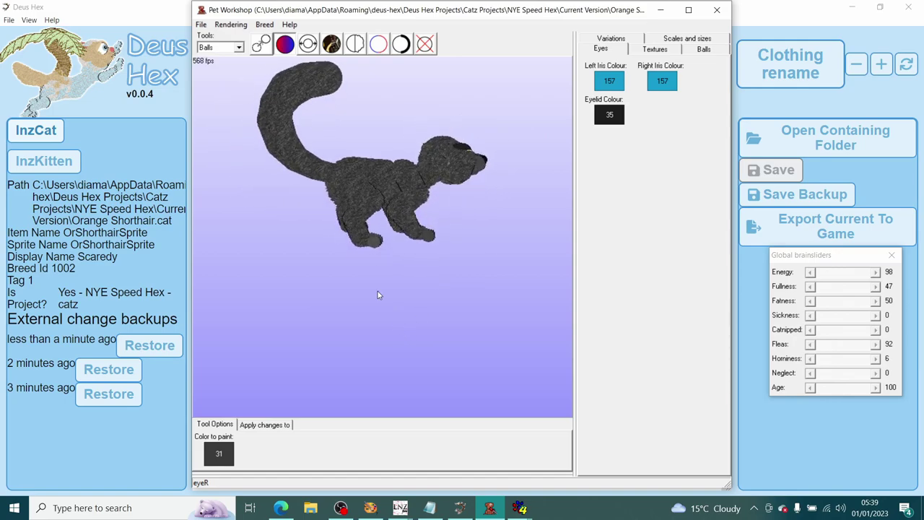
{"action": "left_click", "coordinate": [215, 49]}
{"action": "left_click", "coordinate": [221, 72]}
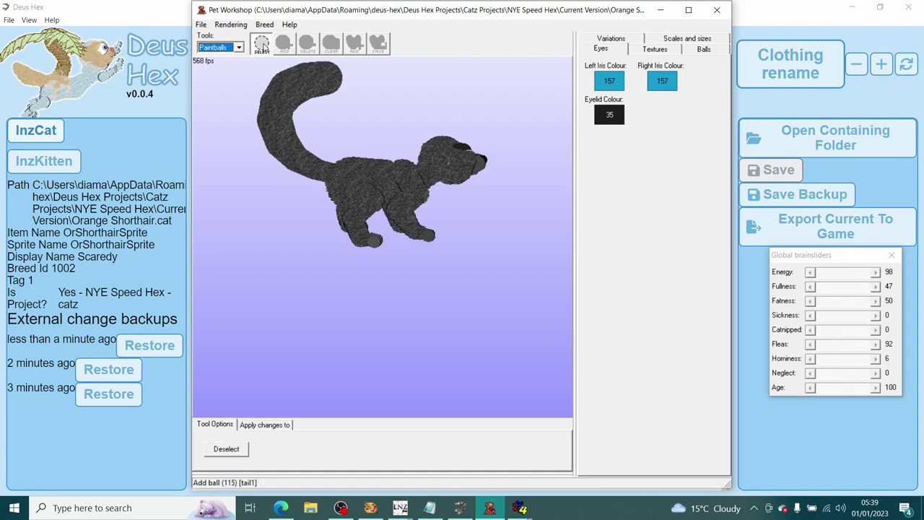
{"action": "left_click", "coordinate": [382, 169]}
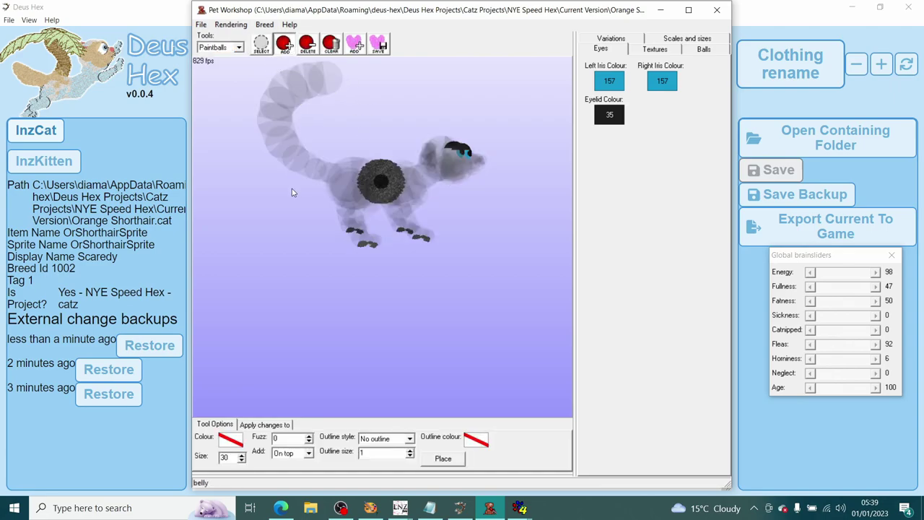
- Place paintballs on the belly ball with colour 110, size 70 and fuzz 2
{"action": "left_click", "coordinate": [230, 439]}
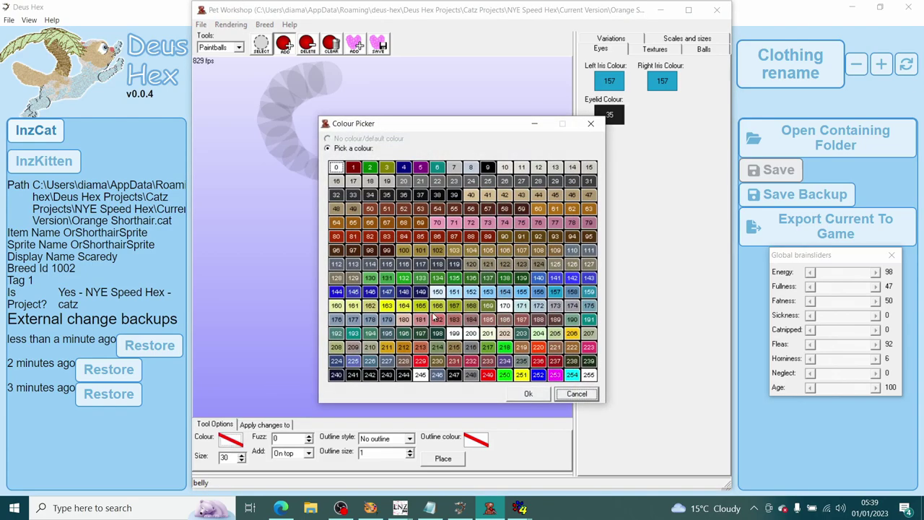
{"action": "left_click", "coordinate": [573, 252]}
{"action": "left_click", "coordinate": [488, 182]}
{"action": "left_click", "coordinate": [571, 250]}
{"action": "left_click", "coordinate": [526, 395]}
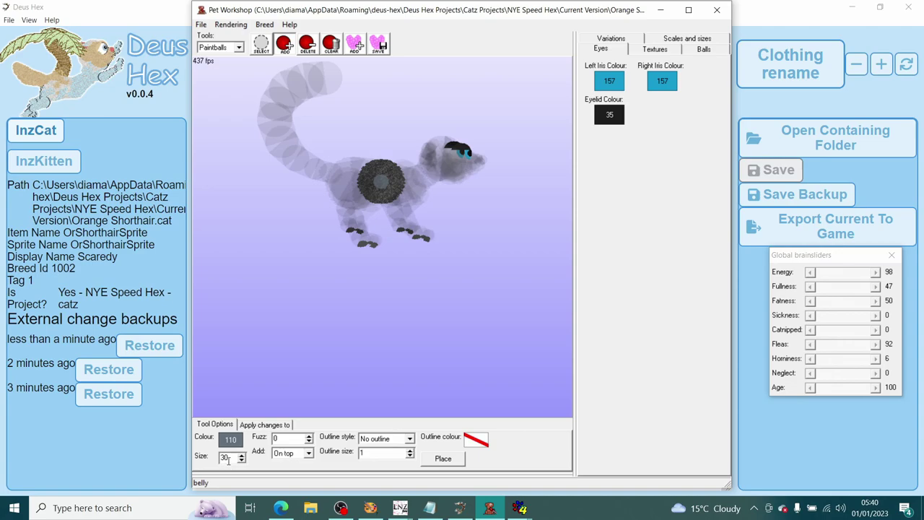
{"action": "left_click_drag", "start_coordinate": [224, 456], "coordinate": [213, 458]}
{"action": "type", "text": "70"}
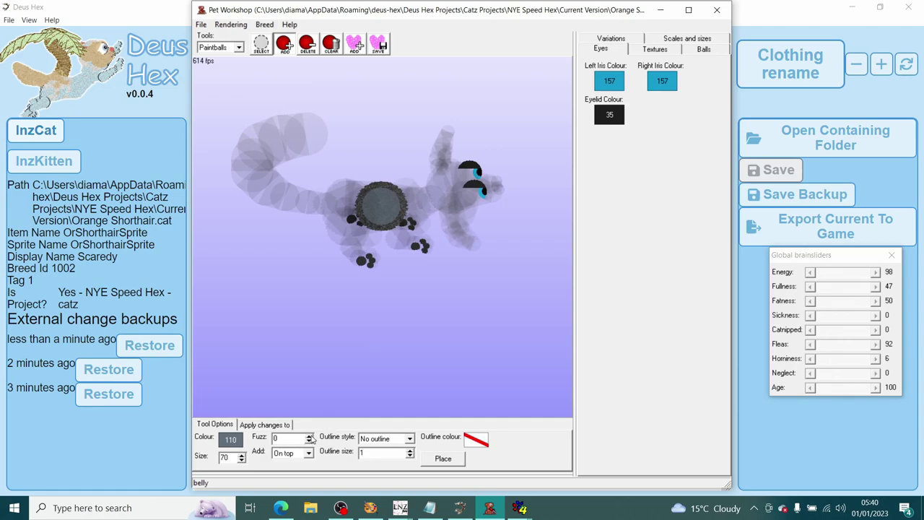
{"action": "left_click", "coordinate": [442, 458]}
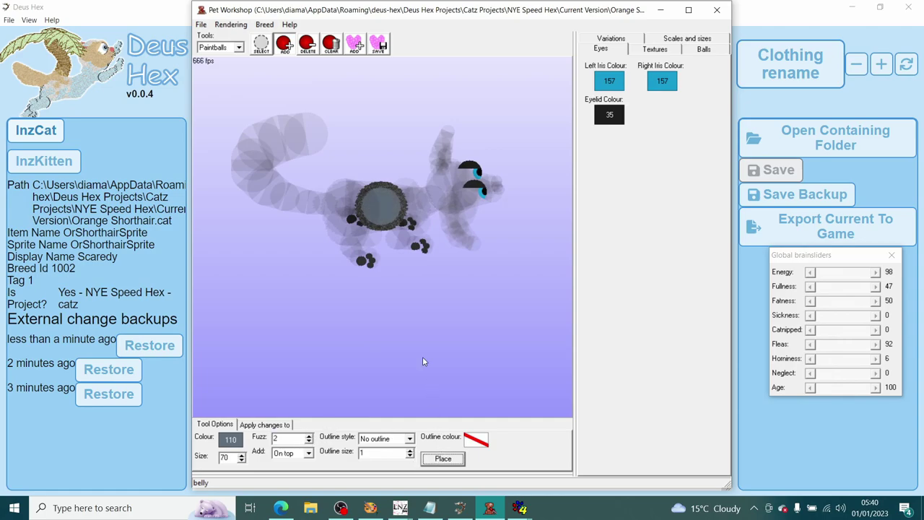
{"action": "left_click", "coordinate": [447, 458]}
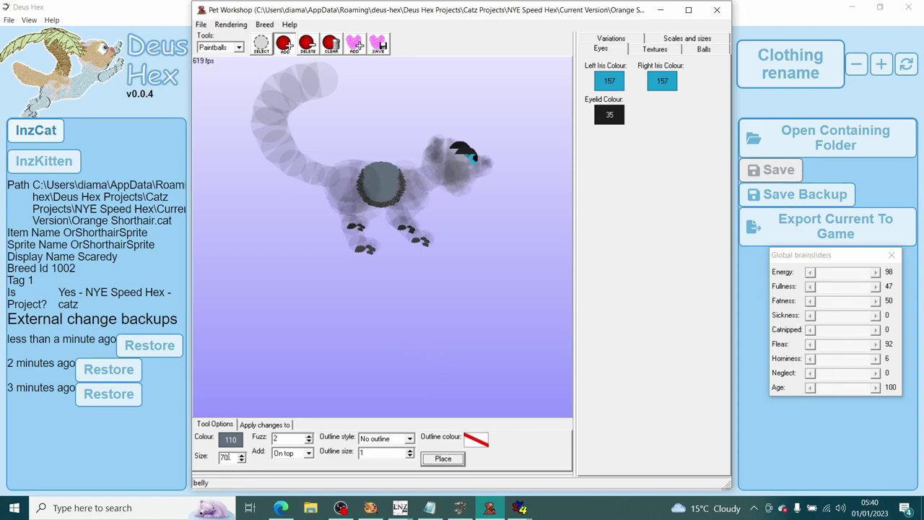
- Place several paintballs of size 50 in colour 30 around the belly ball, over the larger grey ones
{"action": "double_click", "coordinate": [222, 456]}
{"action": "type", "text": "50"}
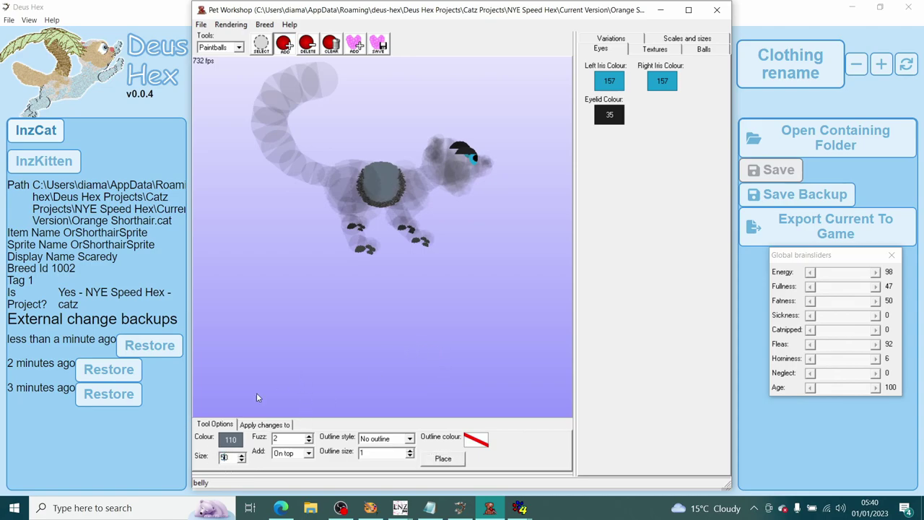
{"action": "left_click", "coordinate": [232, 439]}
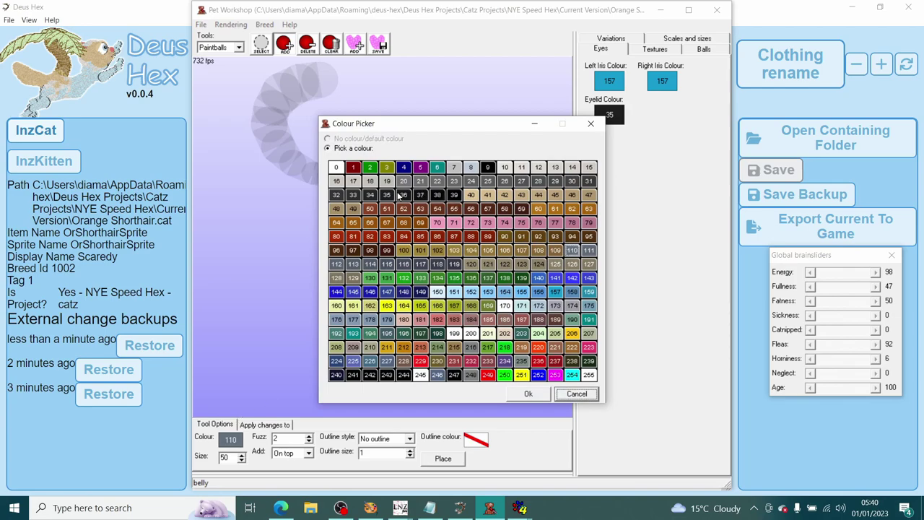
{"action": "left_click", "coordinate": [573, 183]}
{"action": "left_click", "coordinate": [529, 394]}
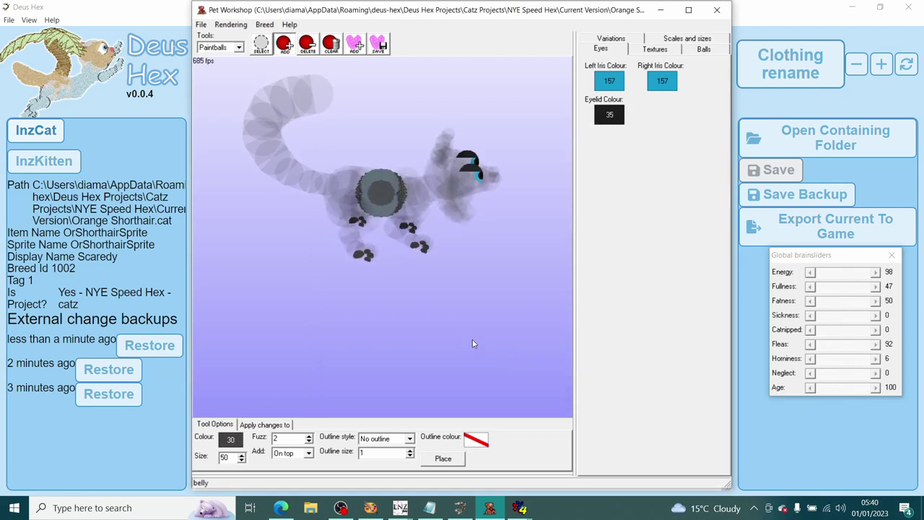
{"action": "left_click", "coordinate": [454, 466]}
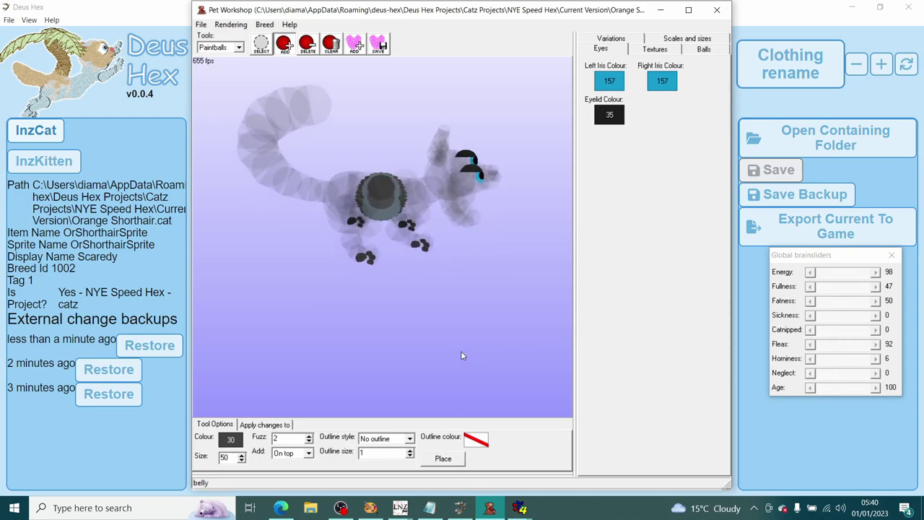
{"action": "left_click", "coordinate": [437, 459]}
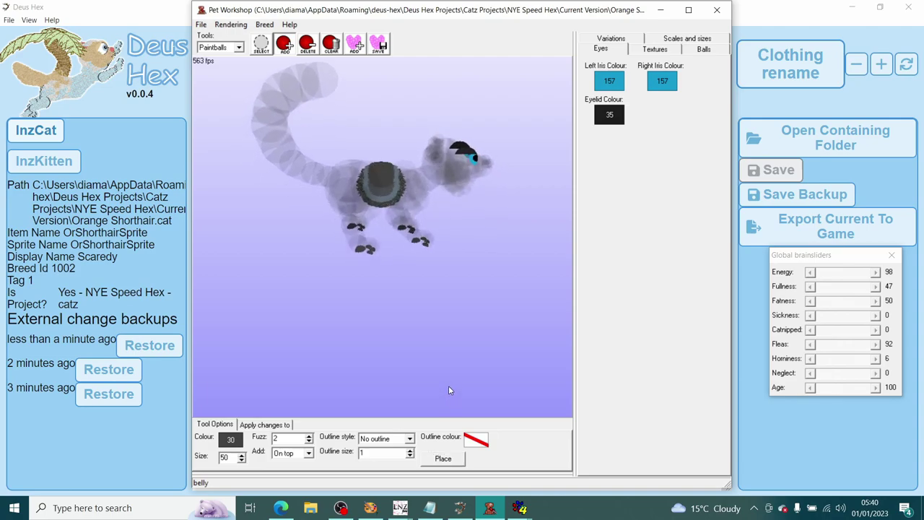
{"action": "left_click", "coordinate": [442, 459]}
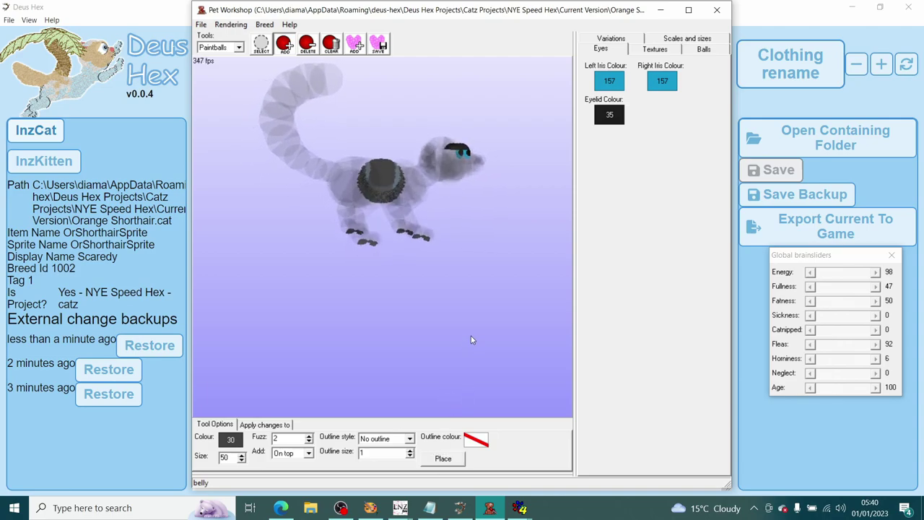
{"action": "left_click", "coordinate": [443, 459]}
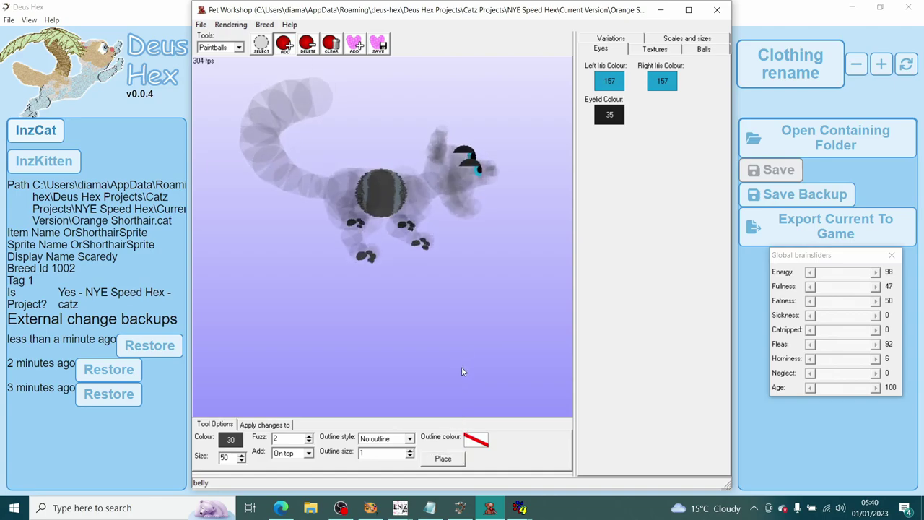
- Set the next belly paintball to colour 119 and size 30
{"action": "left_click", "coordinate": [231, 440]}
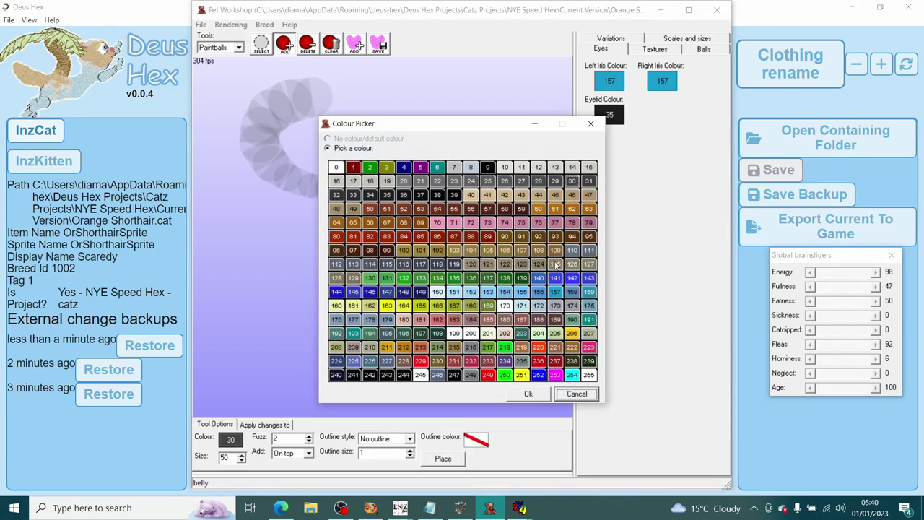
{"action": "left_click", "coordinate": [454, 264]}
{"action": "left_click", "coordinate": [535, 394]}
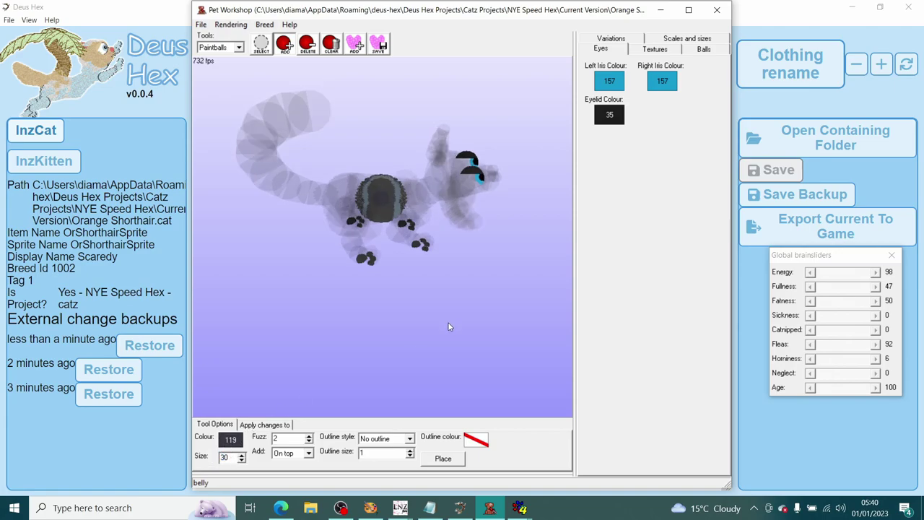
- Place several paintballs of size 30 in colour 110 around the belly ball, over the colour 30 ones
{"action": "left_click", "coordinate": [233, 441]}
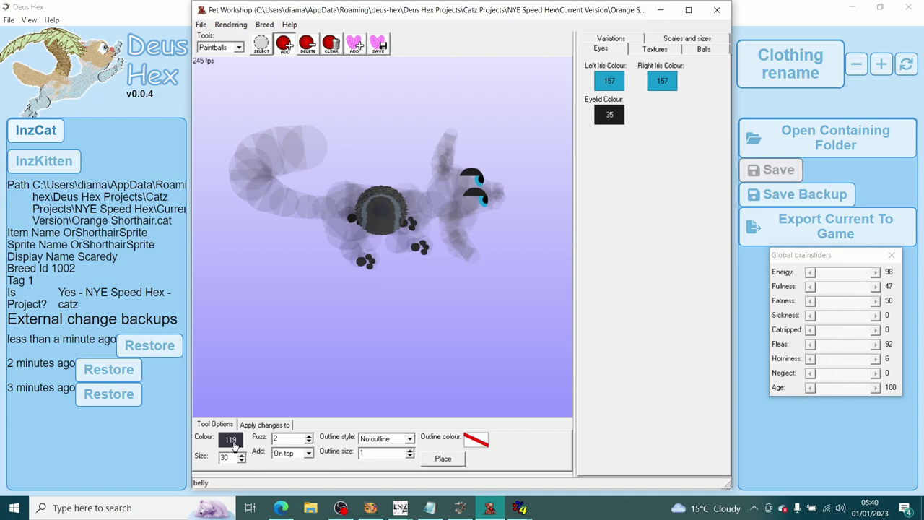
{"action": "left_click", "coordinate": [574, 250]}
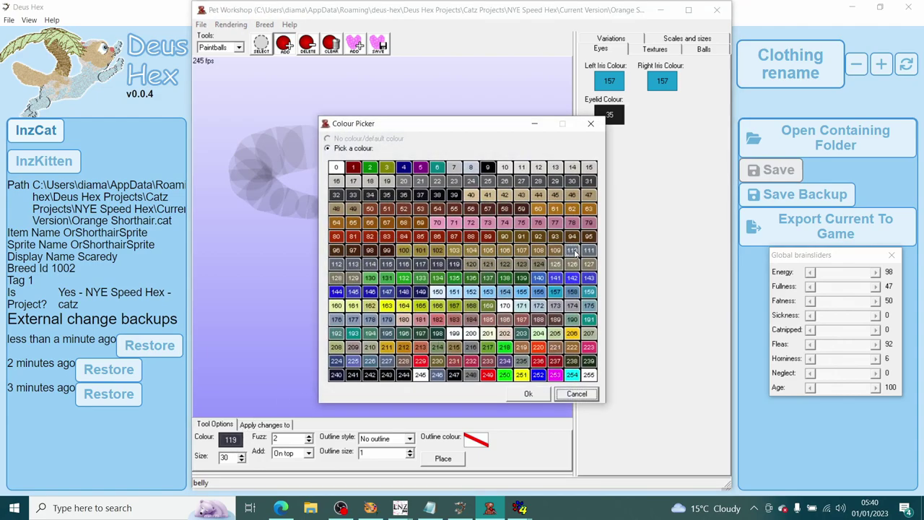
{"action": "left_click", "coordinate": [514, 395]}
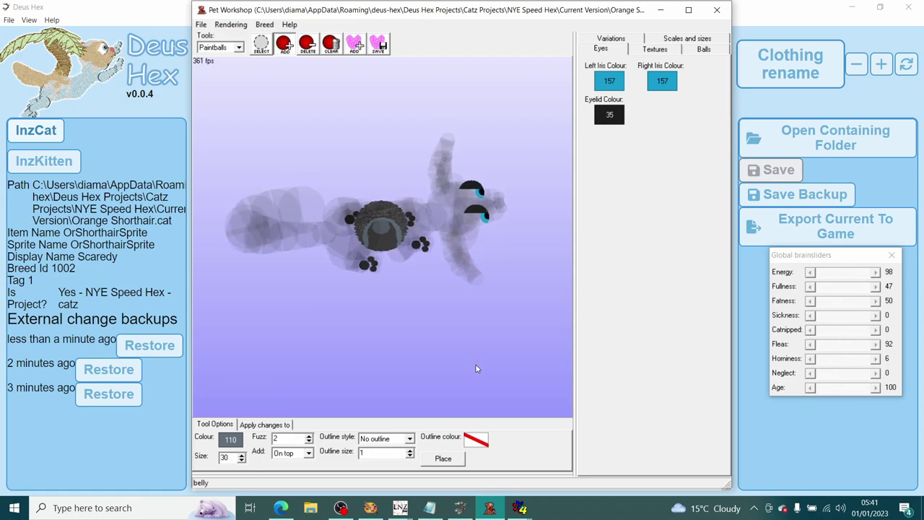
{"action": "left_click", "coordinate": [442, 459]}
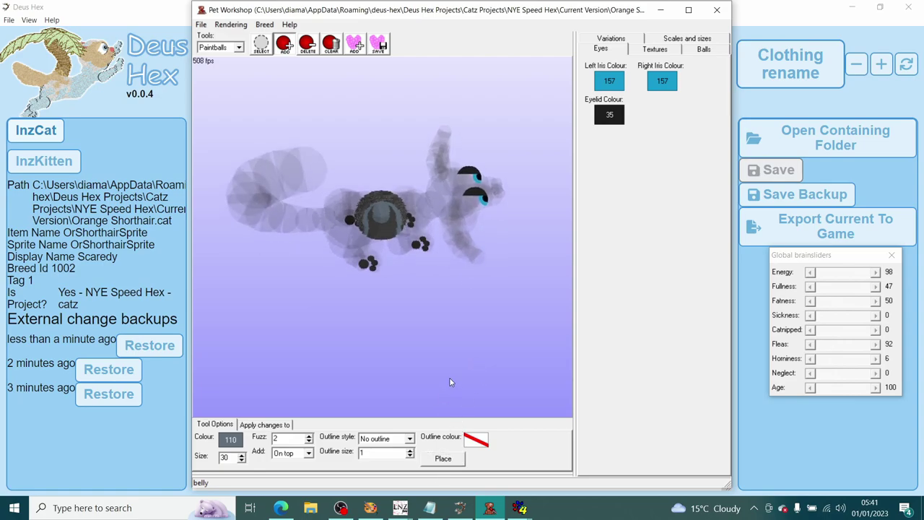
{"action": "left_click", "coordinate": [447, 457]}
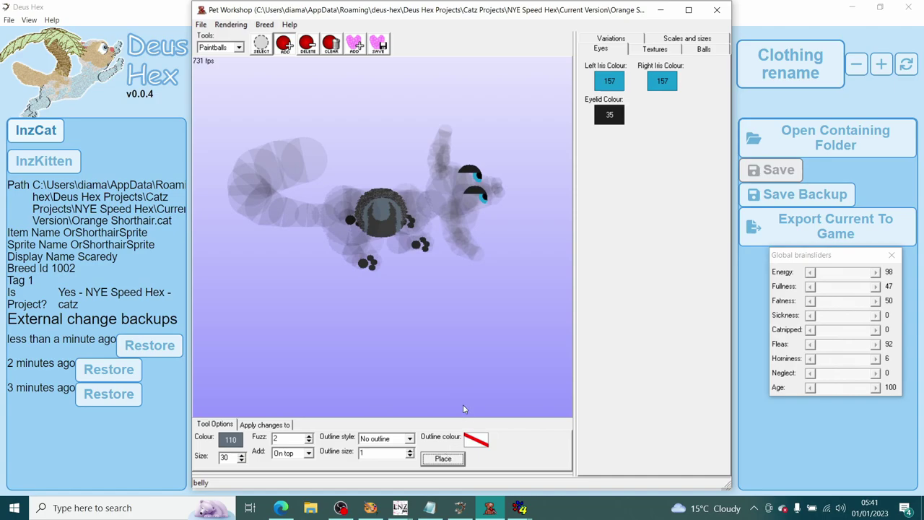
{"action": "left_click", "coordinate": [450, 458]}
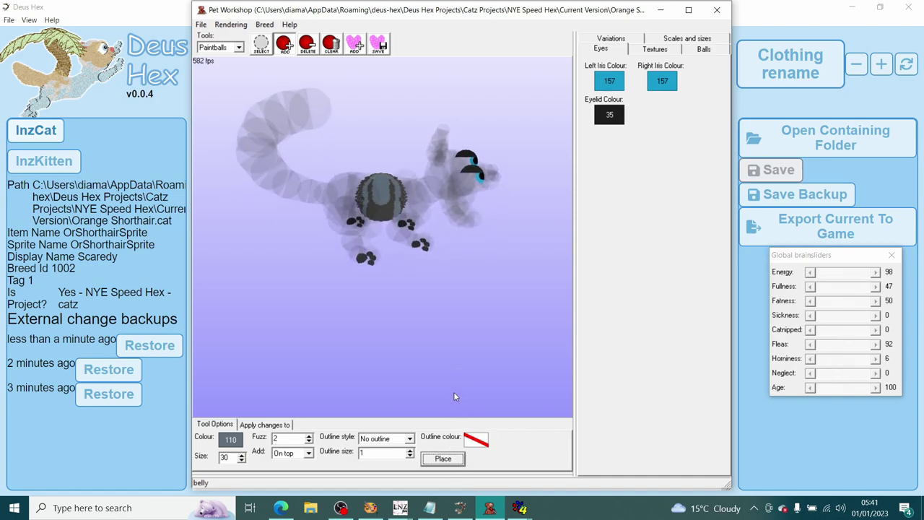
{"action": "left_click", "coordinate": [443, 459]}
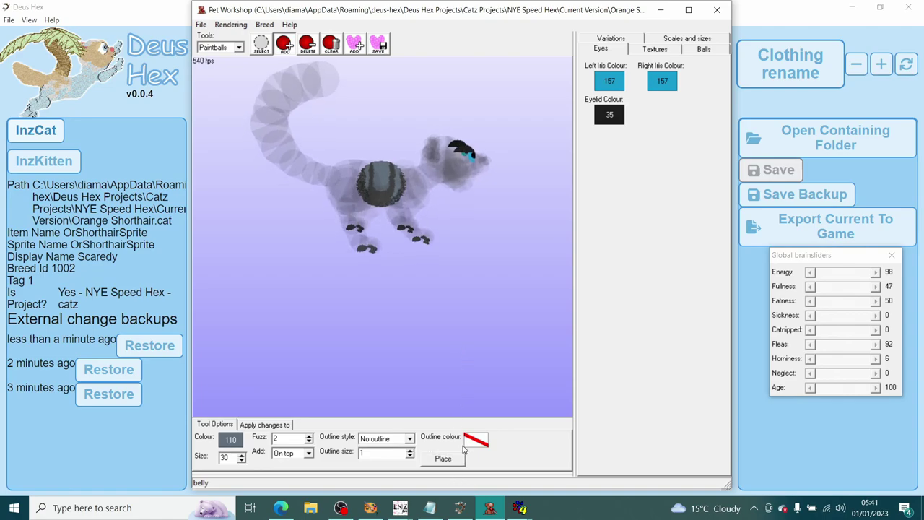
{"action": "left_click", "coordinate": [441, 462]}
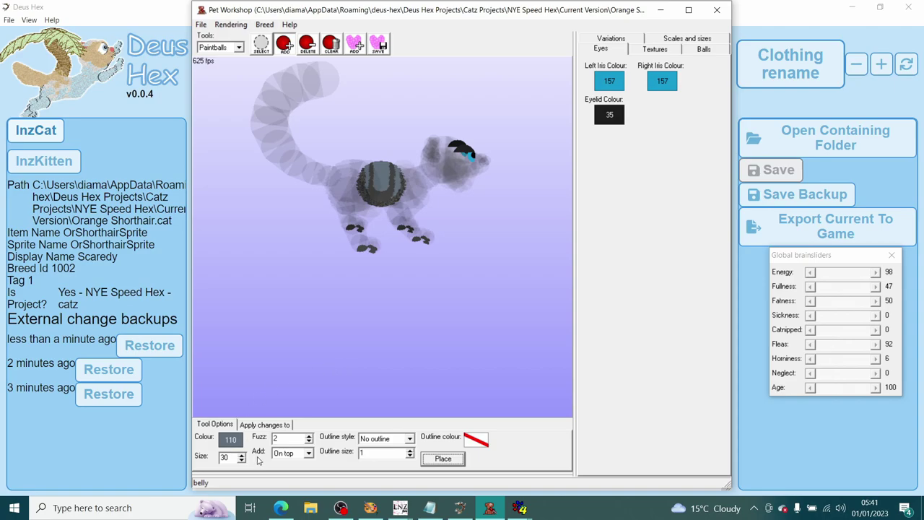
- Place several paintballs of size 20 in colour 31 around the belly ball, over the size 30 ones
{"action": "left_click", "coordinate": [230, 439]}
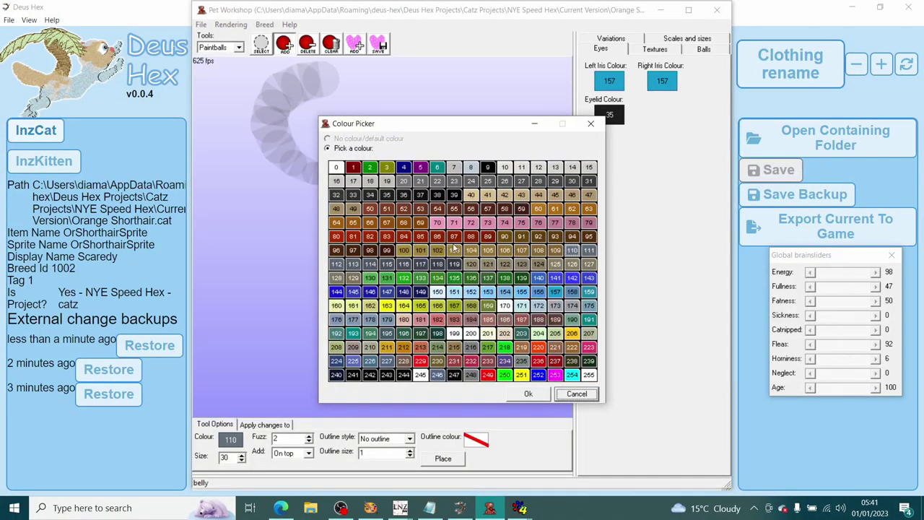
{"action": "left_click", "coordinate": [589, 182]}
{"action": "left_click", "coordinate": [517, 395]}
{"action": "left_click_drag", "start_coordinate": [225, 459], "coordinate": [220, 458]}
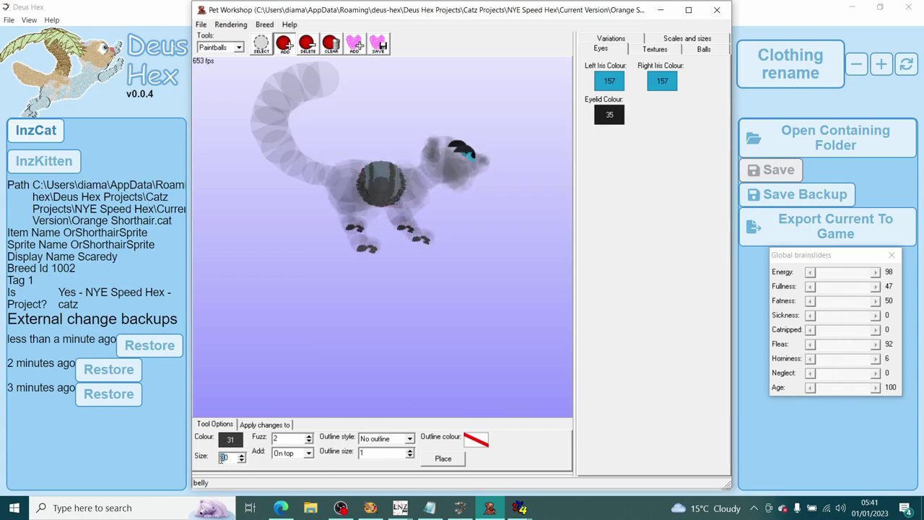
{"action": "type", "text": "10"}
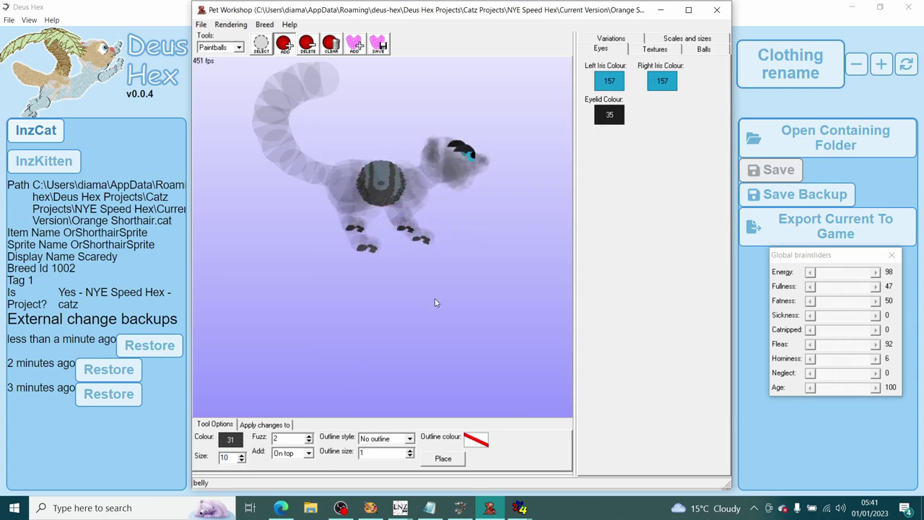
{"action": "type", "text": "20"}
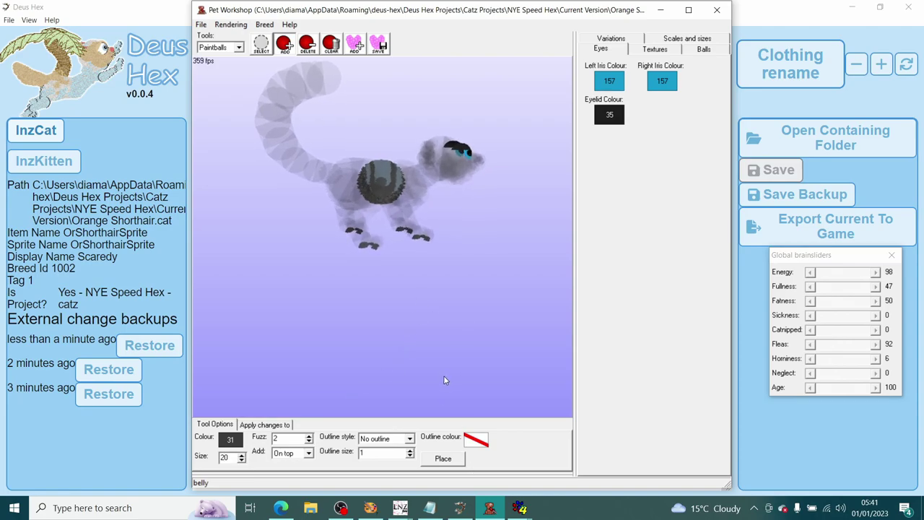
{"action": "left_click", "coordinate": [443, 459]}
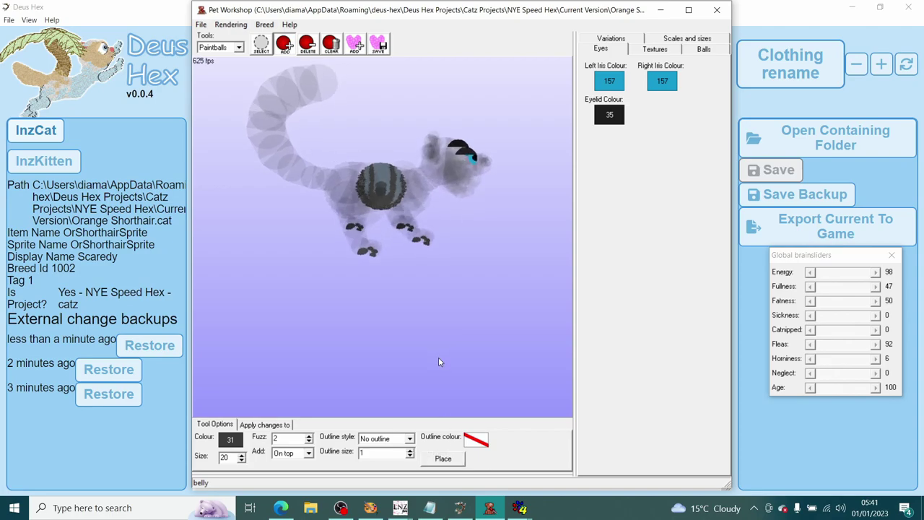
{"action": "left_click", "coordinate": [443, 459]}
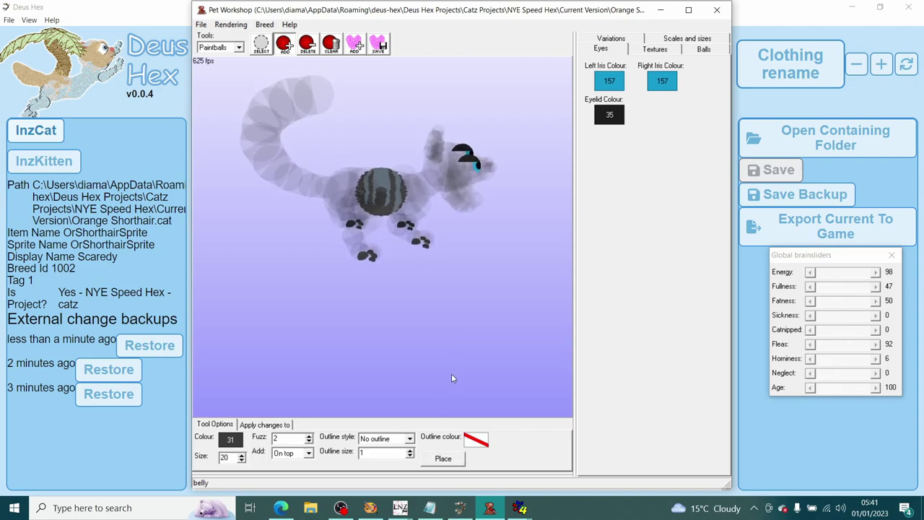
{"action": "left_click", "coordinate": [443, 458]}
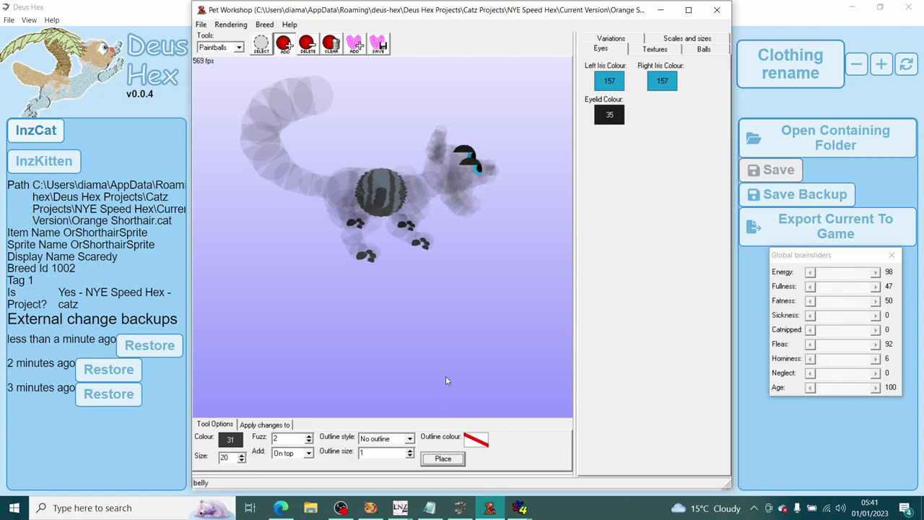
{"action": "left_click", "coordinate": [443, 458]}
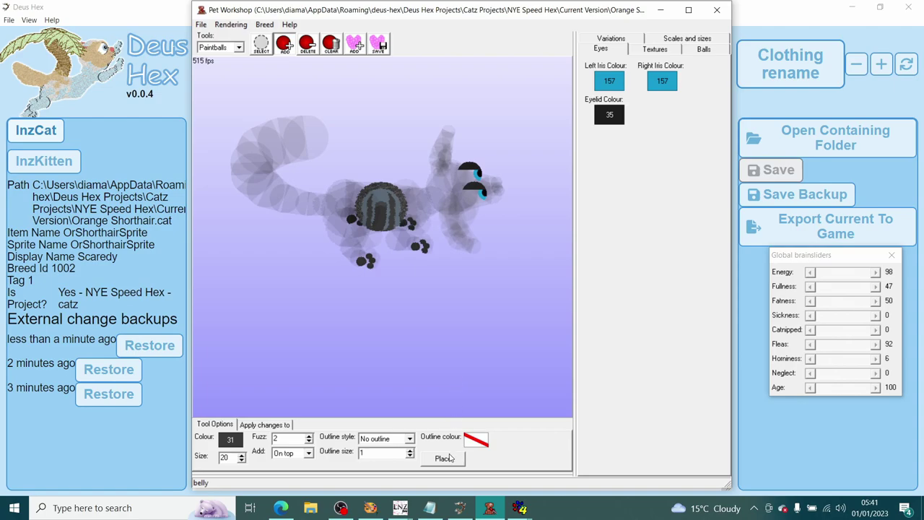
{"action": "left_click", "coordinate": [445, 458]}
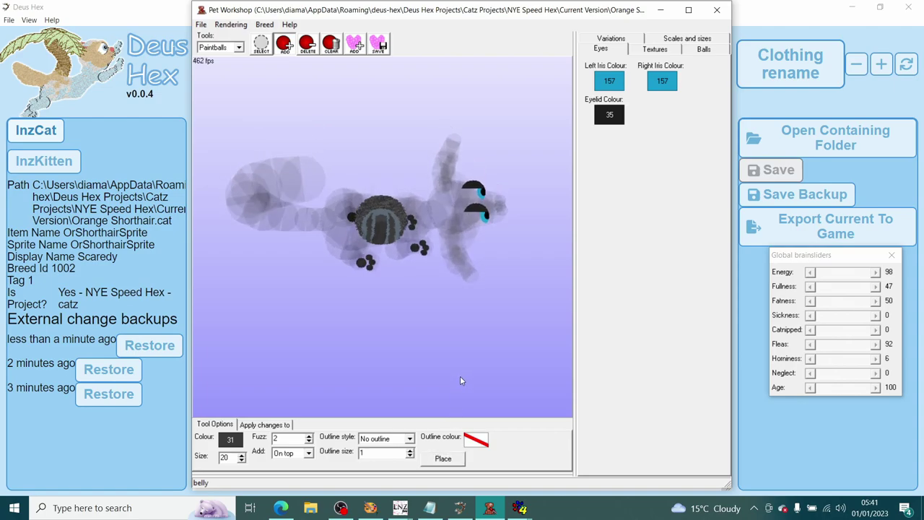
{"action": "left_click", "coordinate": [443, 459]}
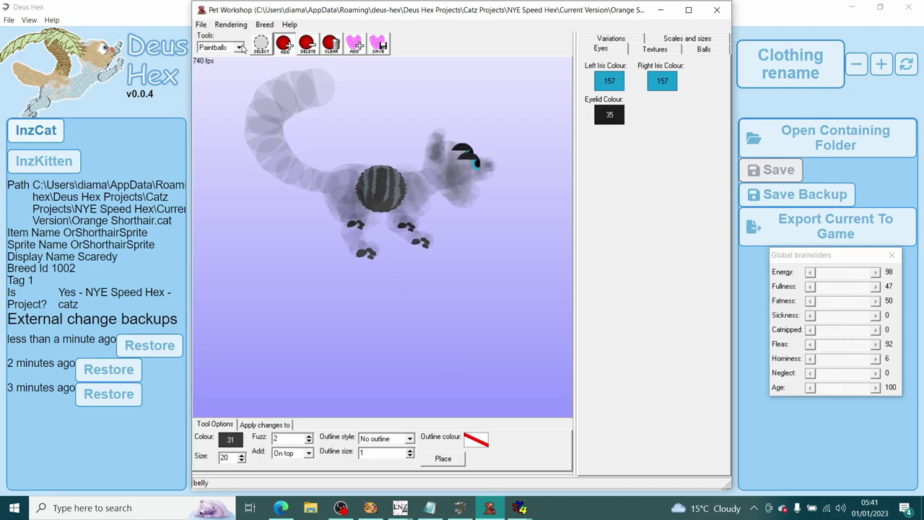
- Show the whole cat with the ball tools, return to the paintball tools and select the butt ball
{"action": "left_click", "coordinate": [232, 49]}
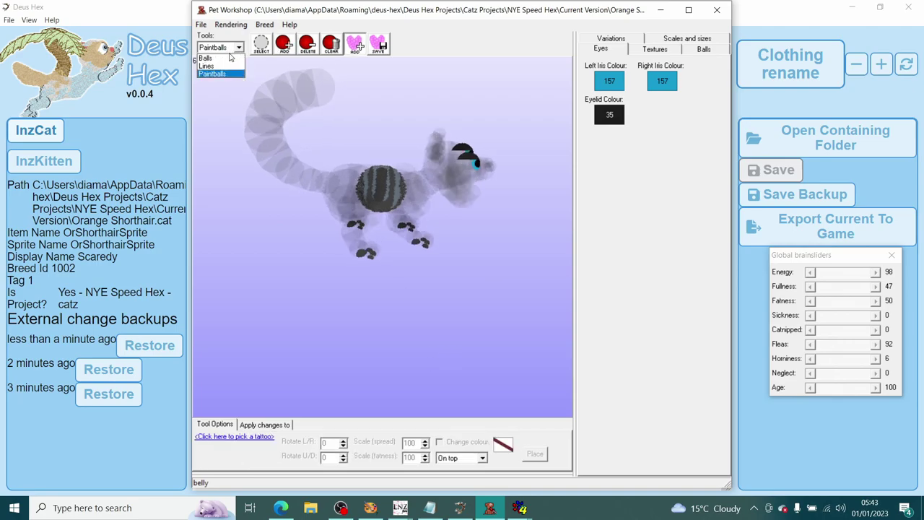
{"action": "left_click", "coordinate": [227, 58]}
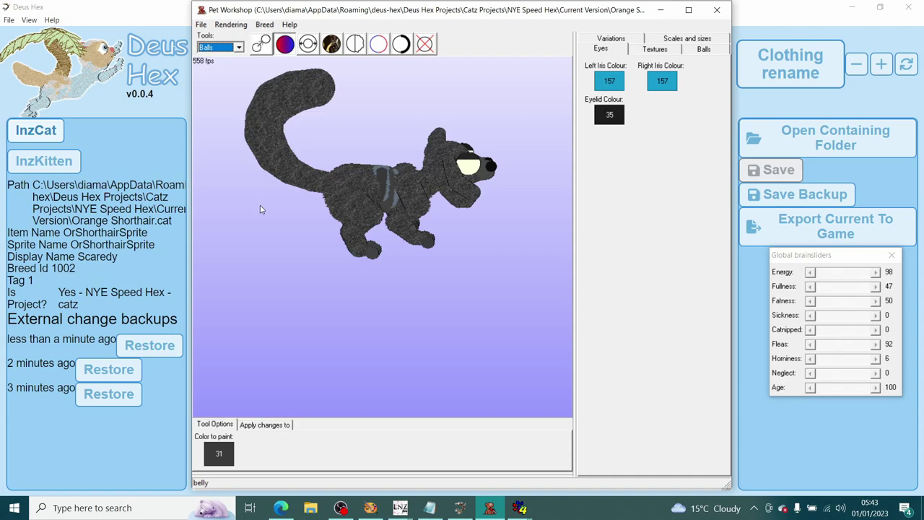
{"action": "left_click", "coordinate": [225, 47]}
{"action": "left_click", "coordinate": [261, 45]}
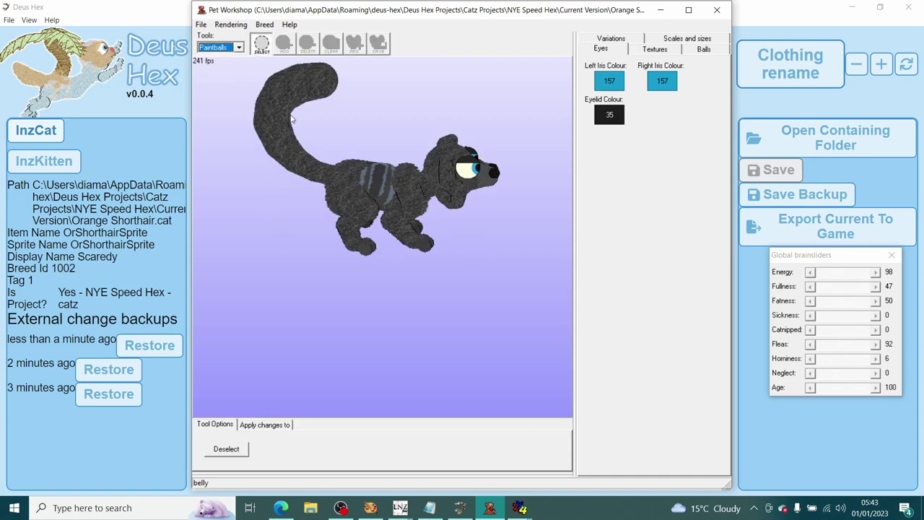
{"action": "left_click", "coordinate": [342, 166]}
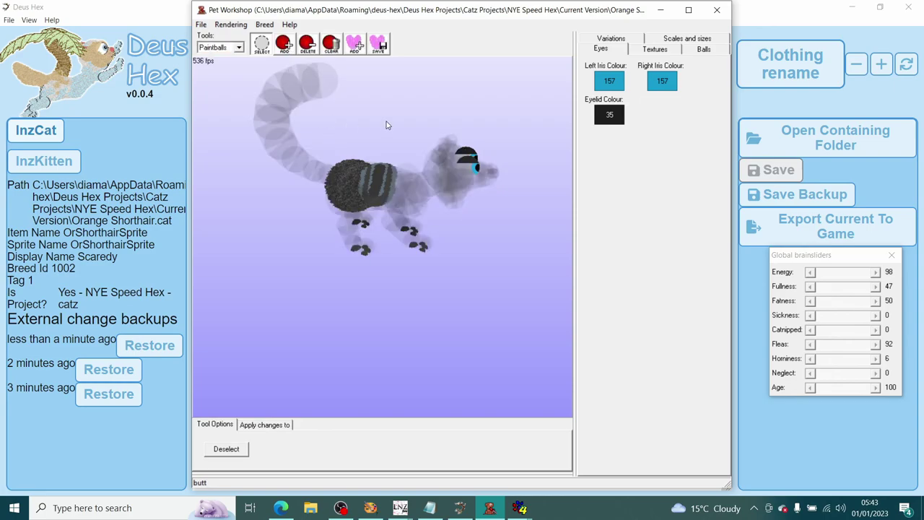
- Save the breed file and go to the [Paint Ballz] section of the cat's LNZ text in Deus Hex
{"action": "left_click", "coordinate": [200, 24]}
{"action": "left_click", "coordinate": [217, 62]}
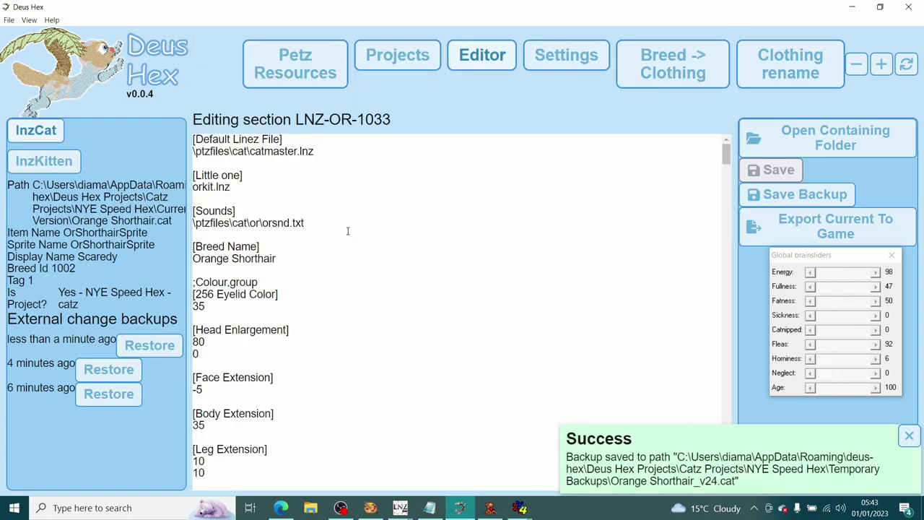
{"action": "scroll", "coordinate": [421, 238], "scroll_direction": "down", "scroll_amount": 15}
{"action": "scroll", "coordinate": [421, 238], "scroll_direction": "down", "scroll_amount": 20}
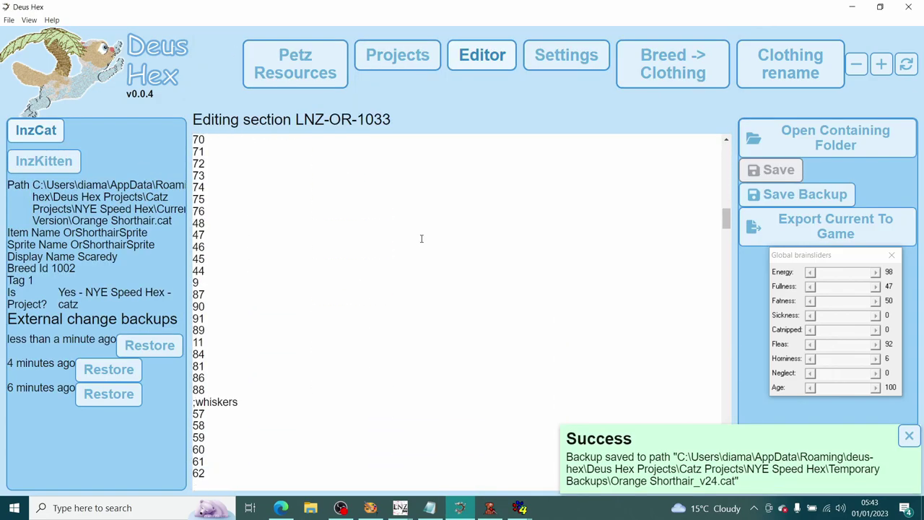
{"action": "scroll", "coordinate": [421, 229], "scroll_direction": "down", "scroll_amount": 20}
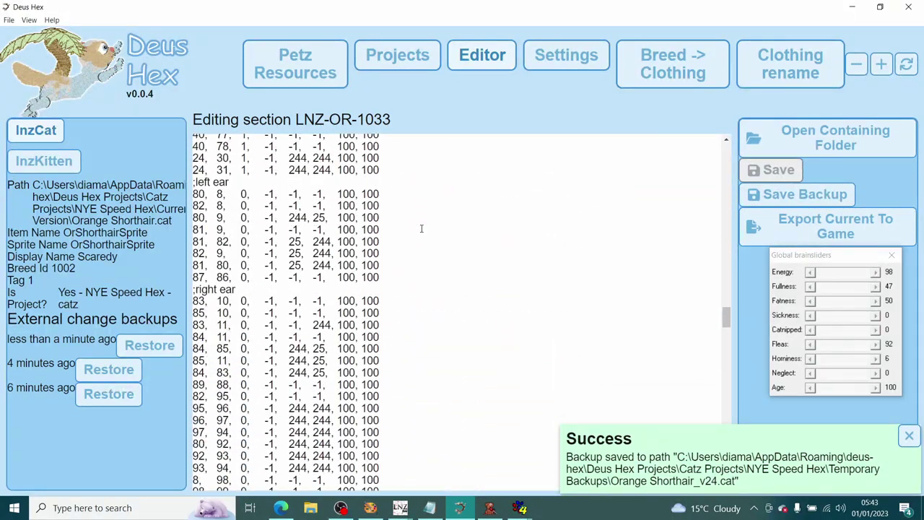
{"action": "scroll", "coordinate": [421, 229], "scroll_direction": "up", "scroll_amount": 3}
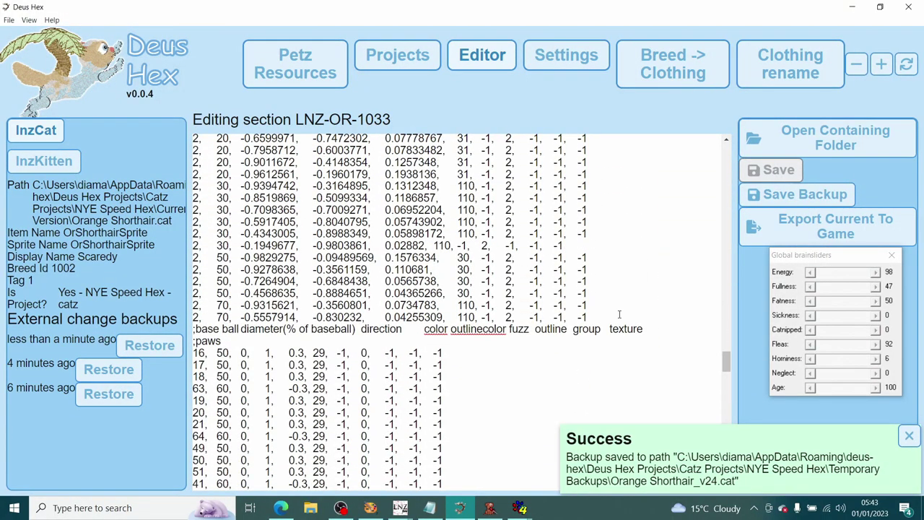
- Copy all the ball 2 paintball lines in [Paint Ballz] and paste a duplicate block below them, separated by a blank line
{"action": "mouse_move", "coordinate": [588, 318]}
{"action": "left_mouse_down"}
{"action": "mouse_move", "coordinate": [433, 305]}
{"action": "mouse_move", "coordinate": [265, 222]}
{"action": "mouse_move", "coordinate": [172, 233]}
{"action": "mouse_move", "coordinate": [199, 235]}
{"action": "left_mouse_up"}
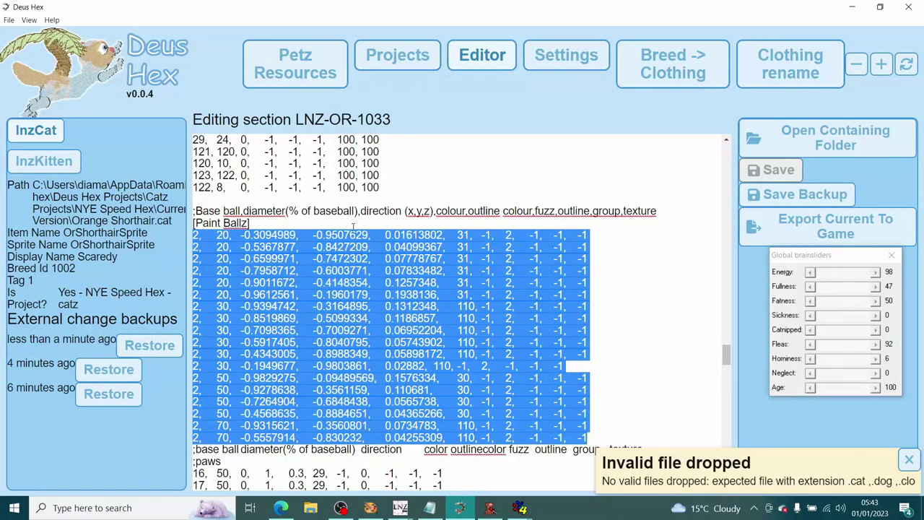
{"action": "left_click", "coordinate": [371, 283]}
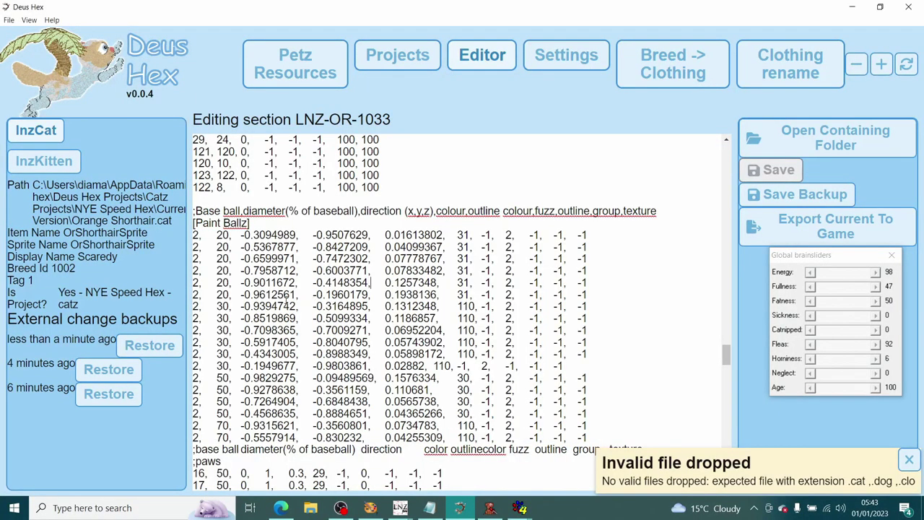
{"action": "mouse_move", "coordinate": [605, 439]}
{"action": "left_mouse_down"}
{"action": "mouse_move", "coordinate": [443, 425]}
{"action": "mouse_move", "coordinate": [142, 273]}
{"action": "mouse_move", "coordinate": [128, 241]}
{"action": "left_mouse_up"}
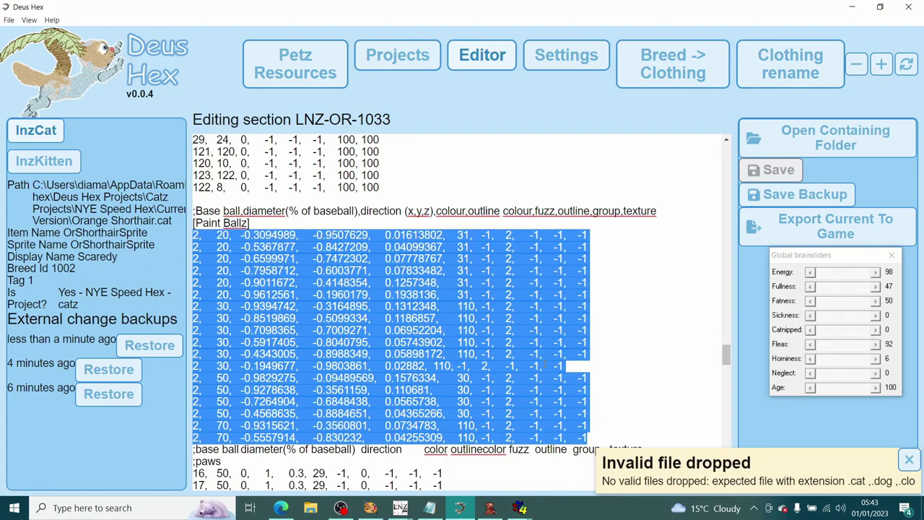
{"action": "left_click", "coordinate": [504, 347]}
{"action": "scroll", "coordinate": [590, 357], "scroll_direction": "down", "scroll_amount": 3}
{"action": "left_click", "coordinate": [605, 314]}
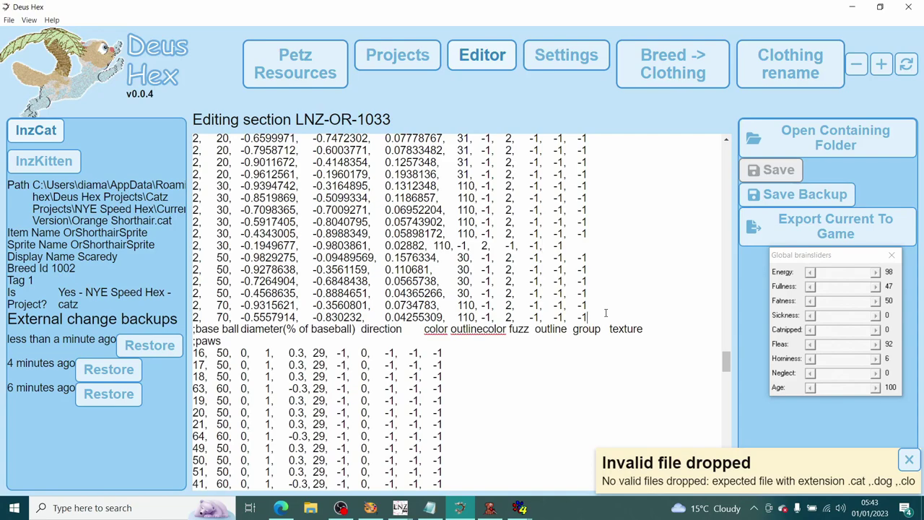
{"action": "key", "text": "ctrl+shift+Home"}
{"action": "key", "text": "BackSpace"}
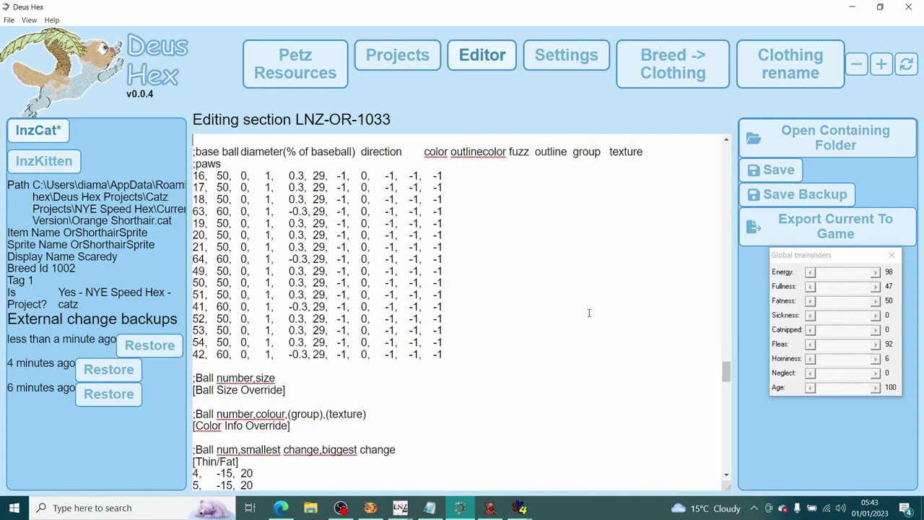
{"action": "key", "text": "Return"}
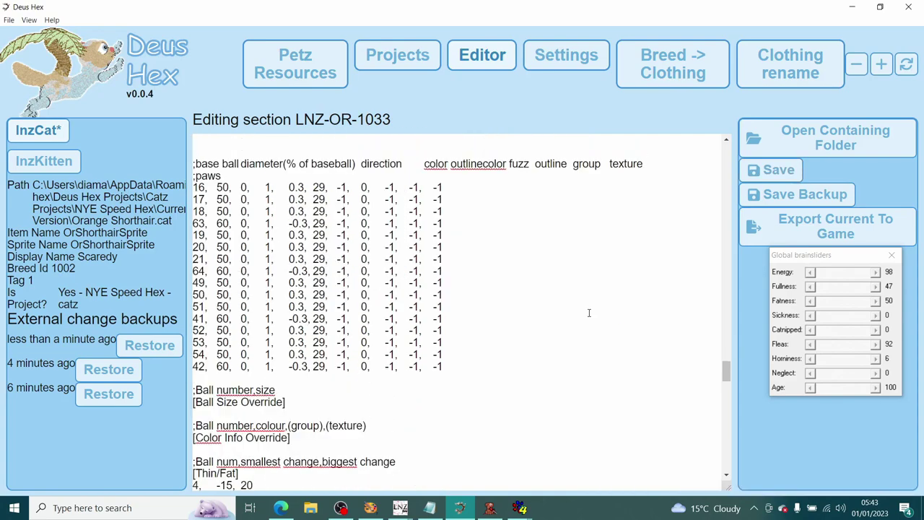
{"action": "key", "text": "ctrl+v"}
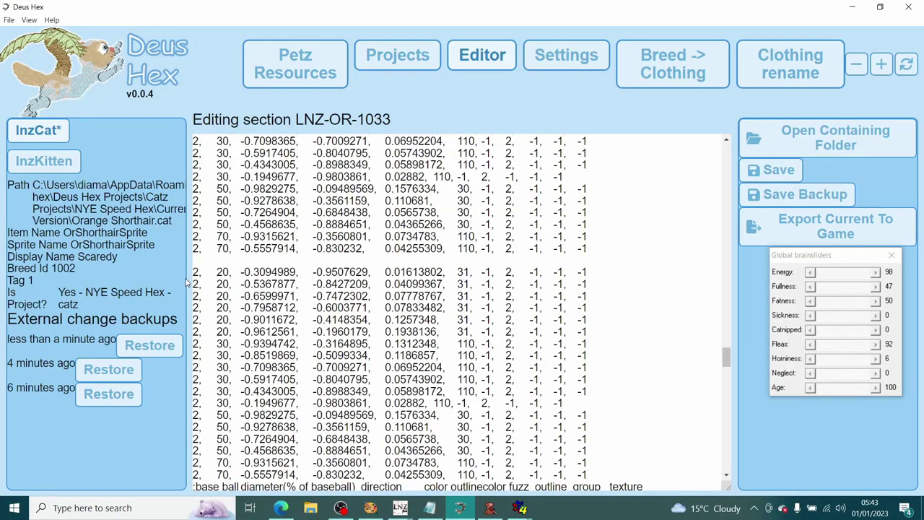
- Change the base ball number to 3 on every line of the pasted paintball block
{"action": "left_click", "coordinate": [198, 271]}
{"action": "key", "text": "BackSpace"}
{"action": "type", "text": "3"}
{"action": "key", "text": "BackSpace"}
{"action": "type", "text": "3"}
{"action": "key", "text": "Down"}
{"action": "key", "text": "BackSpace"}
{"action": "type", "text": "3"}
{"action": "key", "text": "Down"}
{"action": "key", "text": "BackSpace"}
{"action": "type", "text": "3"}
{"action": "key", "text": "Down"}
{"action": "key", "text": "BackSpace"}
{"action": "type", "text": "3"}
{"action": "key", "text": "Down"}
{"action": "key", "text": "BackSpace"}
{"action": "type", "text": "3"}
{"action": "key", "text": "Down"}
{"action": "key", "text": "BackSpace"}
{"action": "type", "text": "3"}
{"action": "key", "text": "Down"}
{"action": "key", "text": "Down"}
{"action": "key", "text": "BackSpace"}
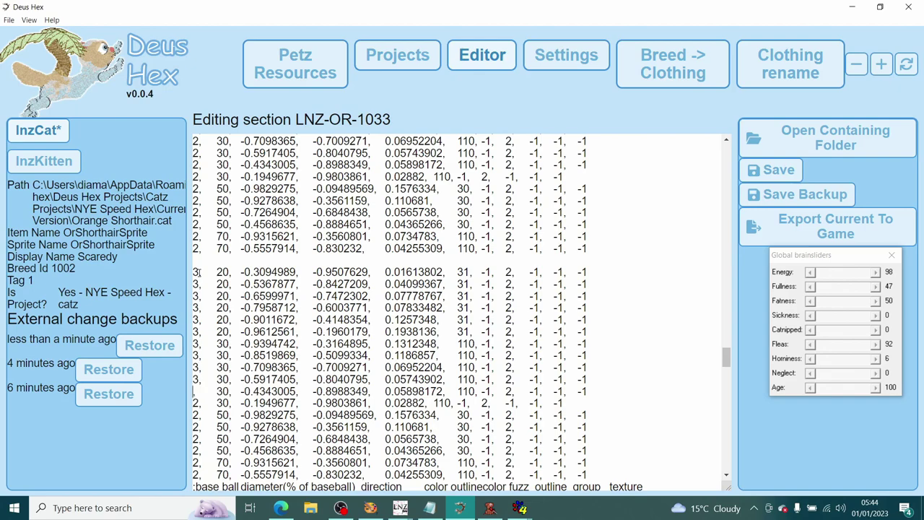
{"action": "type", "text": "3"}
{"action": "key", "text": "Down"}
{"action": "key", "text": "BackSpace"}
{"action": "type", "text": "3"}
{"action": "key", "text": "BackSpace"}
{"action": "type", "text": "3"}
{"action": "key", "text": "Down"}
{"action": "key", "text": "BackSpace"}
{"action": "type", "text": "3"}
{"action": "scroll", "coordinate": [311, 275], "scroll_direction": "down", "scroll_amount": 2}
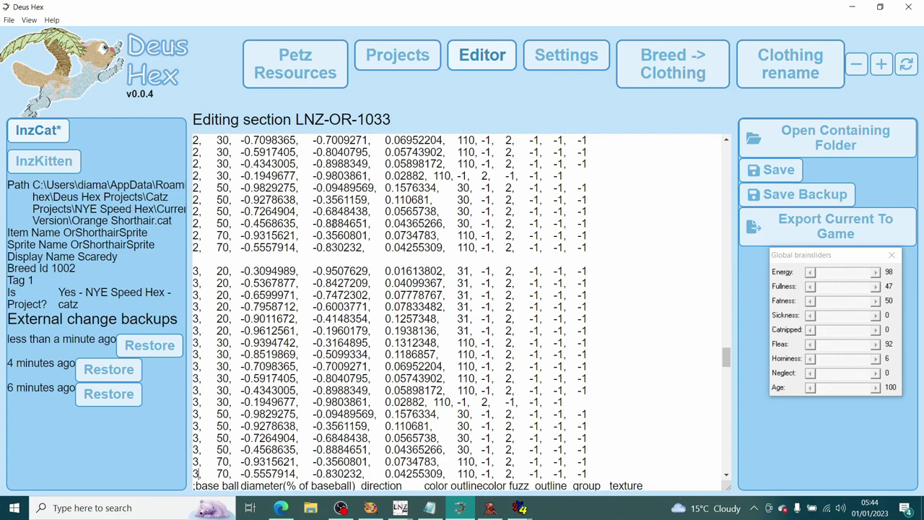
- Delete the blank line between the ball 2 and ball 3 paintball blocks
{"action": "scroll", "coordinate": [311, 275], "scroll_direction": "up", "scroll_amount": 2}
{"action": "left_click", "coordinate": [197, 260]}
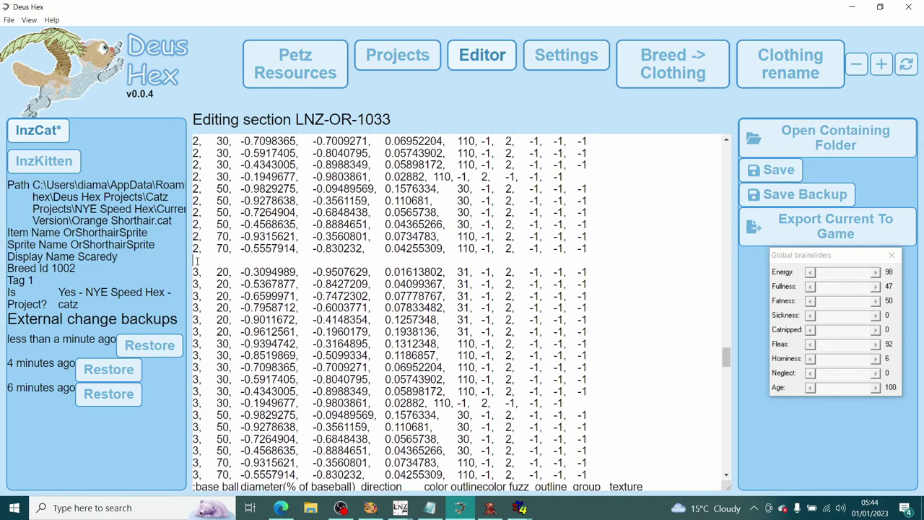
{"action": "key", "text": "BackSpace"}
{"action": "scroll", "coordinate": [390, 264], "scroll_direction": "down", "scroll_amount": 2}
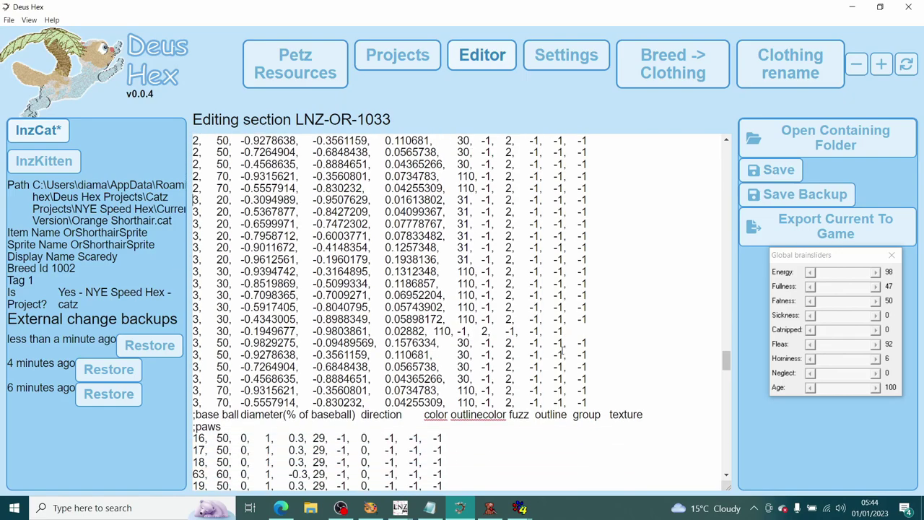
- Copy the ball 2 and ball 3 paintball lines and paste a duplicate directly under the [Paint Ballz] heading, above the originals
{"action": "left_click_drag", "start_coordinate": [599, 404], "coordinate": [127, 293]}
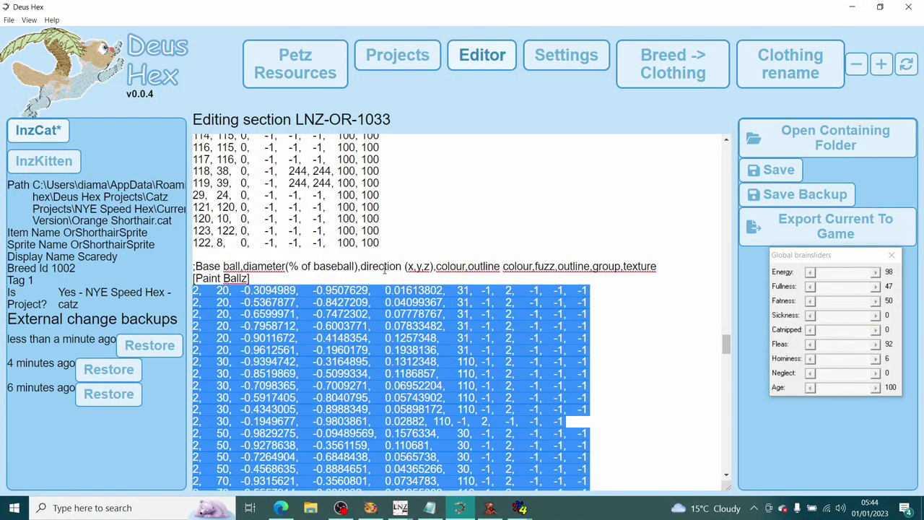
{"action": "left_click", "coordinate": [313, 275]}
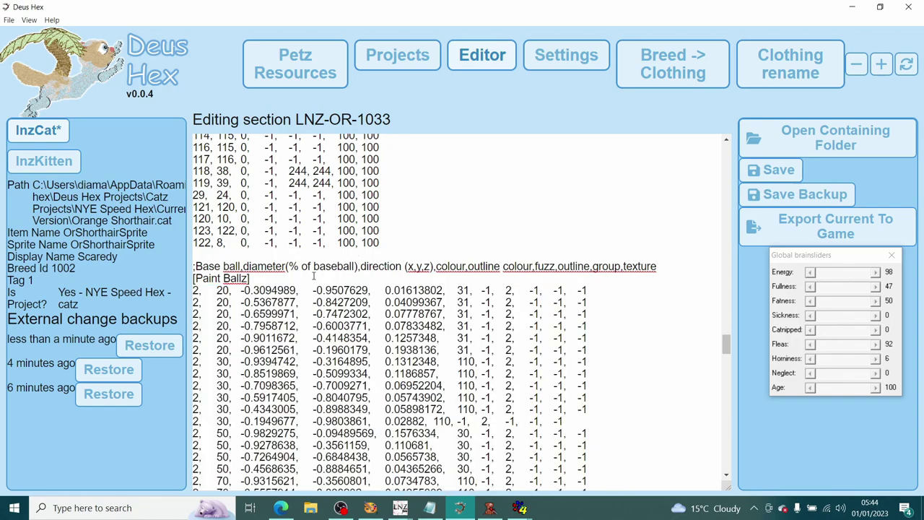
{"action": "scroll", "coordinate": [313, 275], "scroll_direction": "down", "scroll_amount": 5}
{"action": "key", "text": "Return"}
{"action": "key", "text": "Return"}
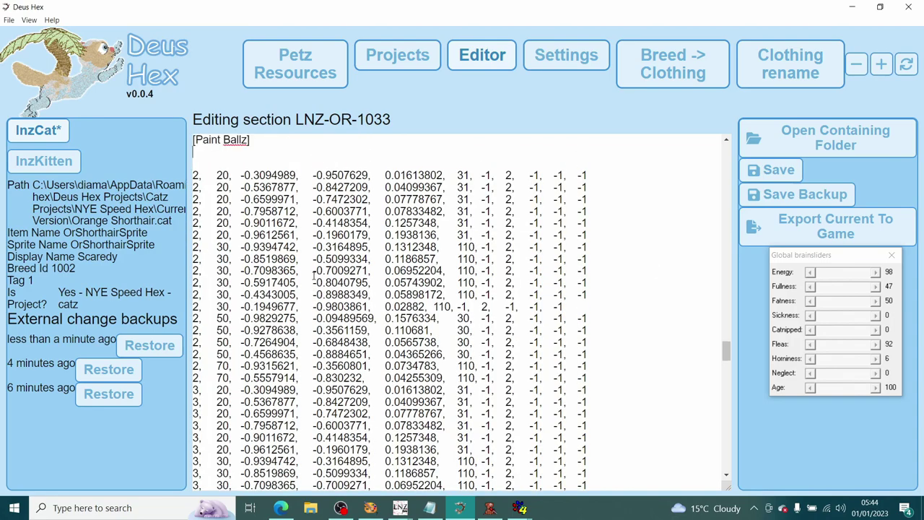
{"action": "key", "text": "ctrl+v"}
{"action": "scroll", "coordinate": [311, 275], "scroll_direction": "up", "scroll_amount": 5}
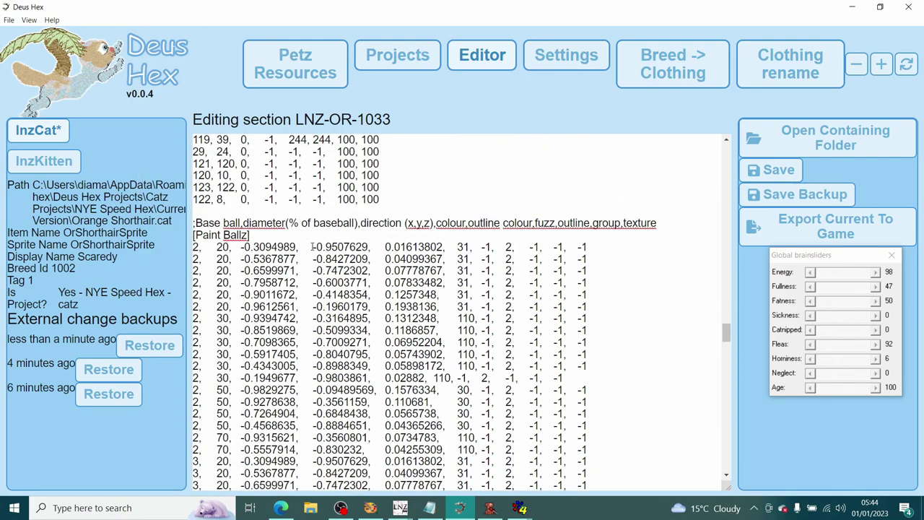
- Remove the minus sign from the x direction value on every ball 2 line of the upper duplicate block
{"action": "key", "text": "Delete"}
{"action": "key", "text": "Down"}
{"action": "key", "text": "Delete"}
{"action": "key", "text": "Down"}
{"action": "key", "text": "Delete"}
{"action": "key", "text": "Down"}
{"action": "key", "text": "Delete"}
{"action": "key", "text": "Down"}
{"action": "key", "text": "Delete"}
{"action": "key", "text": "Down"}
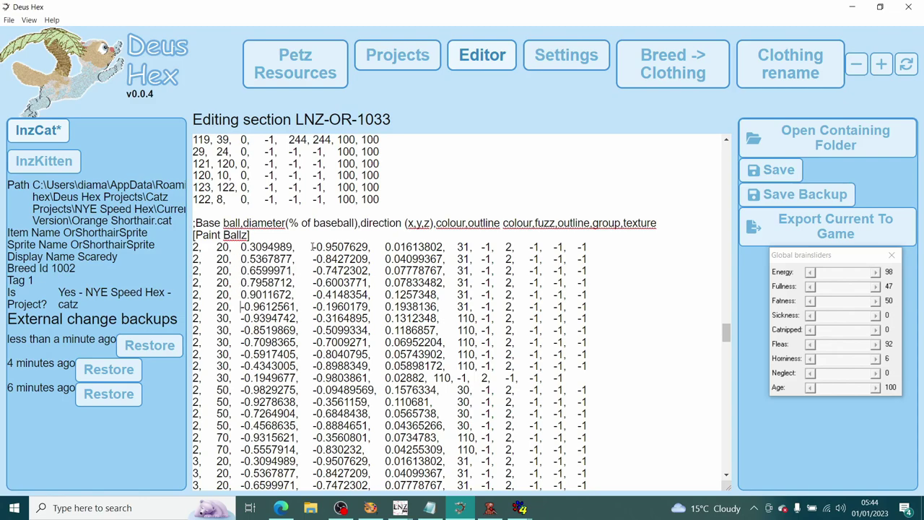
{"action": "key", "text": "Delete"}
{"action": "key", "text": "Down"}
{"action": "key", "text": "Delete"}
{"action": "key", "text": "Down"}
{"action": "key", "text": "Delete"}
{"action": "key", "text": "Down"}
{"action": "key", "text": "Delete"}
{"action": "key", "text": "Down"}
{"action": "key", "text": "Delete"}
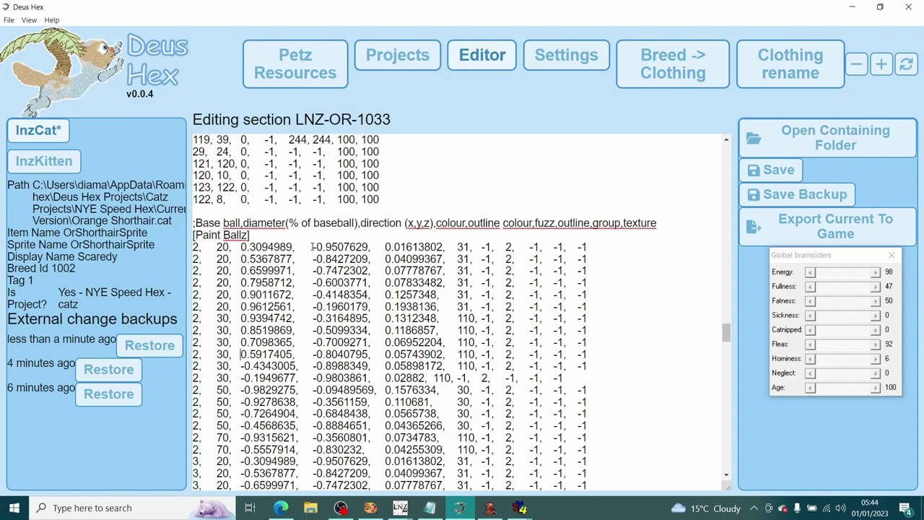
{"action": "key", "text": "Down"}
{"action": "key", "text": "Delete"}
{"action": "key", "text": "Down"}
{"action": "key", "text": "Delete"}
{"action": "key", "text": "Down"}
{"action": "key", "text": "Delete"}
{"action": "key", "text": "Down"}
{"action": "key", "text": "Delete"}
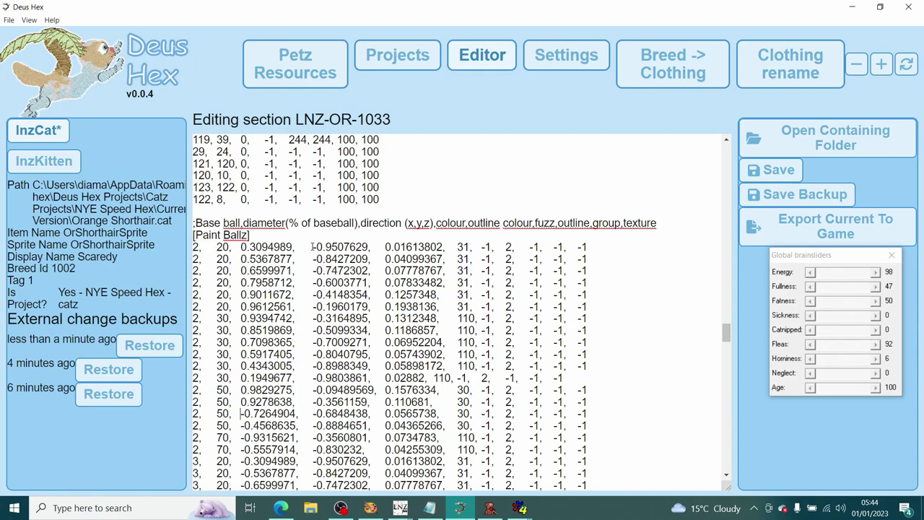
{"action": "key", "text": "Down"}
{"action": "key", "text": "Delete"}
{"action": "key", "text": "Down"}
{"action": "key", "text": "Delete"}
{"action": "key", "text": "Down"}
{"action": "key", "text": "Delete"}
{"action": "key", "text": "Down"}
{"action": "key", "text": "Delete"}
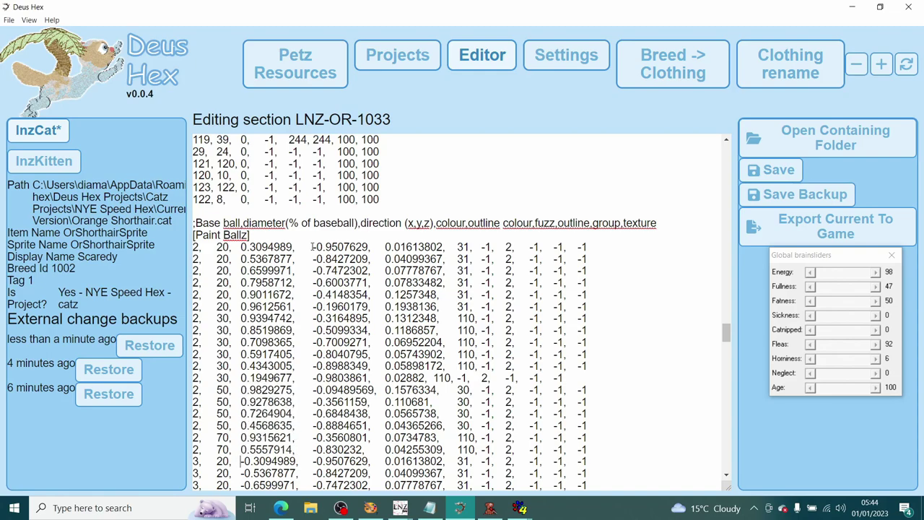
- Make the x direction positive on every ball 3 line of the upper block and delete the blank line below that block
{"action": "key", "text": "Down"}
{"action": "key", "text": "Delete"}
{"action": "key", "text": "Down"}
{"action": "key", "text": "Delete"}
{"action": "key", "text": "Down"}
{"action": "key", "text": "Delete"}
{"action": "key", "text": "Down"}
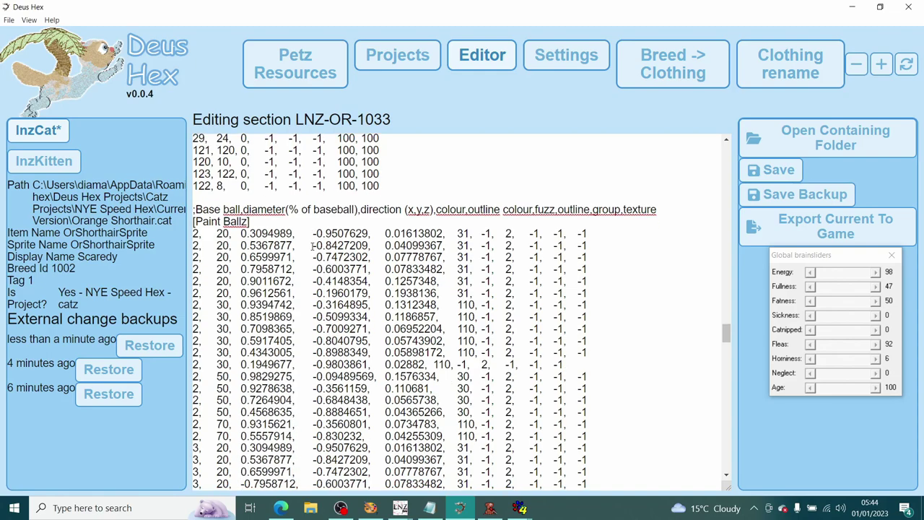
{"action": "key", "text": "Down"}
{"action": "key", "text": "Down"}
{"action": "key", "text": "Down"}
{"action": "key", "text": "Down"}
{"action": "key", "text": "Down"}
{"action": "key", "text": "Down"}
{"action": "key", "text": "Down"}
{"action": "key", "text": "Down"}
{"action": "key", "text": "Down"}
{"action": "key", "text": "Down"}
{"action": "key", "text": "Down"}
{"action": "key", "text": "Down"}
{"action": "key", "text": "Down"}
{"action": "key", "text": "Down"}
{"action": "key", "text": "Down"}
{"action": "key", "text": "Down"}
{"action": "key", "text": "Down"}
{"action": "key", "text": "Down"}
{"action": "key", "text": "Down"}
{"action": "key", "text": "Down"}
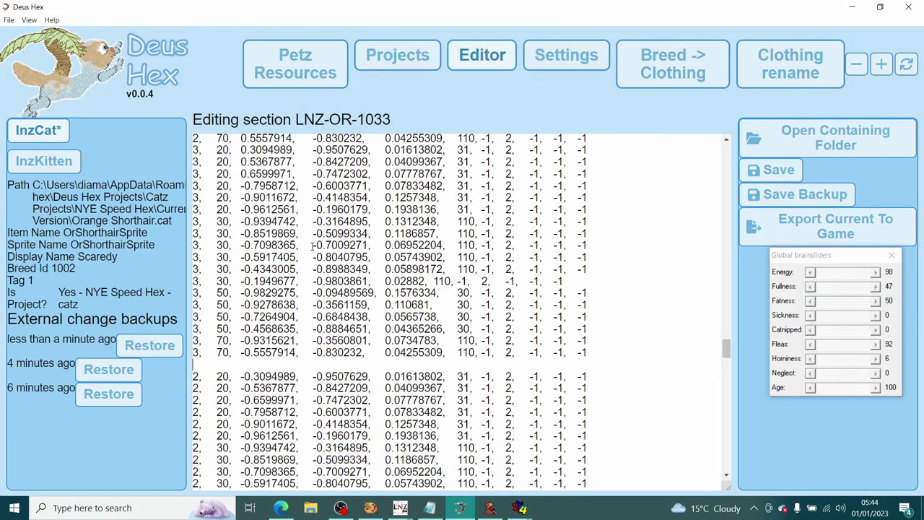
{"action": "key", "text": "Delete"}
{"action": "key", "text": "Up"}
{"action": "key", "text": "Delete"}
{"action": "key", "text": "Up"}
{"action": "key", "text": "Delete"}
{"action": "key", "text": "Up"}
{"action": "key", "text": "Delete"}
{"action": "key", "text": "Up"}
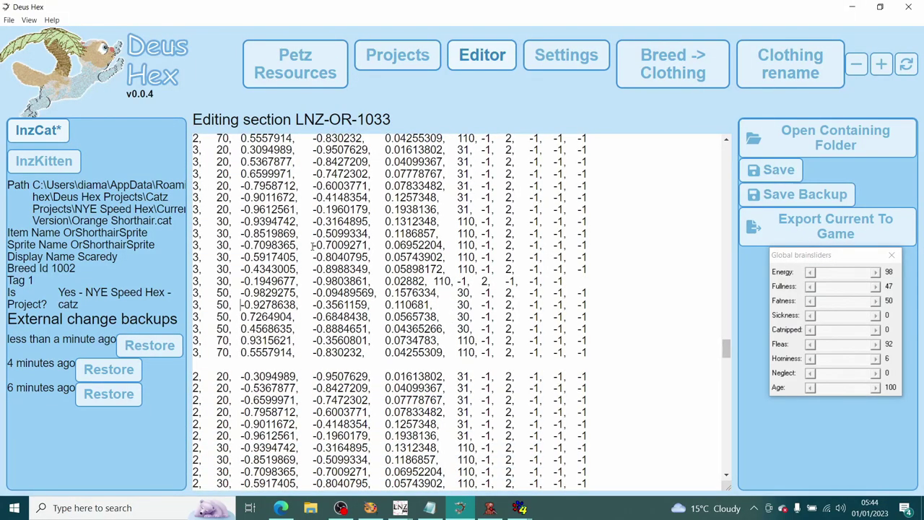
{"action": "key", "text": "Delete"}
{"action": "key", "text": "Up"}
{"action": "key", "text": "Delete"}
{"action": "key", "text": "Up"}
{"action": "key", "text": "Delete"}
{"action": "key", "text": "Up"}
{"action": "key", "text": "Delete"}
{"action": "key", "text": "Up"}
{"action": "key", "text": "Delete"}
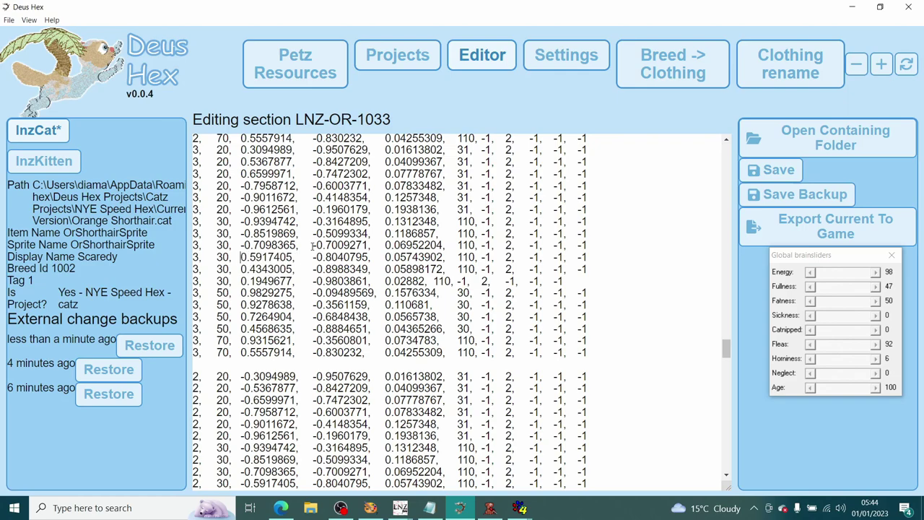
{"action": "key", "text": "Up"}
{"action": "key", "text": "Delete"}
{"action": "key", "text": "Up"}
{"action": "key", "text": "Delete"}
{"action": "key", "text": "Up"}
{"action": "key", "text": "Delete"}
{"action": "key", "text": "Up"}
{"action": "key", "text": "Delete"}
{"action": "key", "text": "Up"}
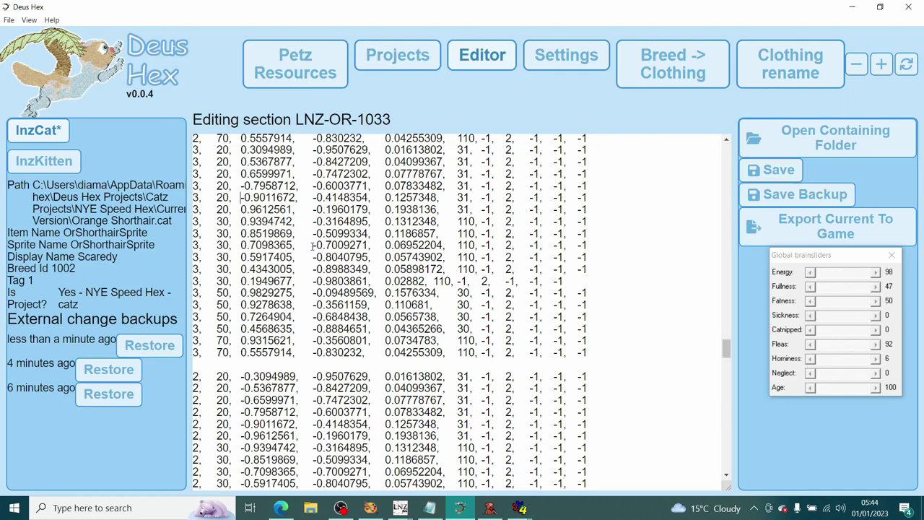
{"action": "key", "text": "Delete"}
{"action": "key", "text": "Up"}
{"action": "key", "text": "Delete"}
{"action": "key", "text": "Down"}
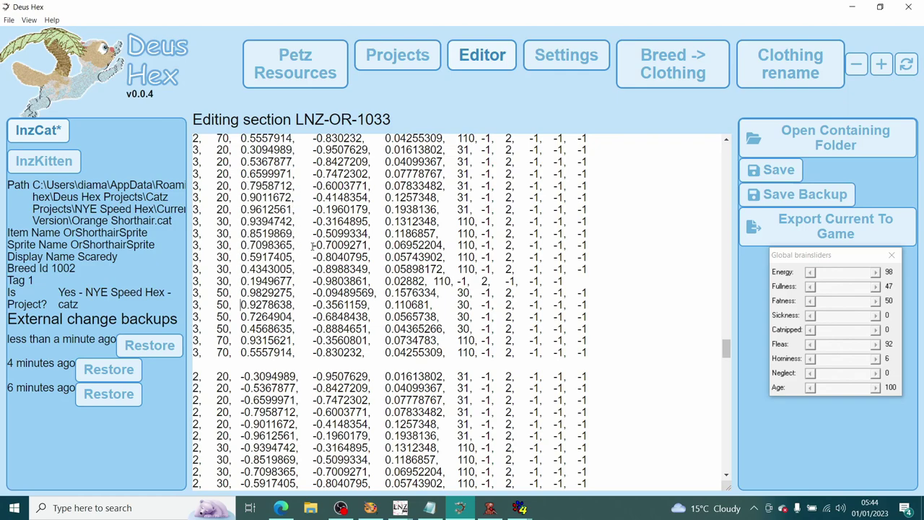
{"action": "key", "text": "Delete"}
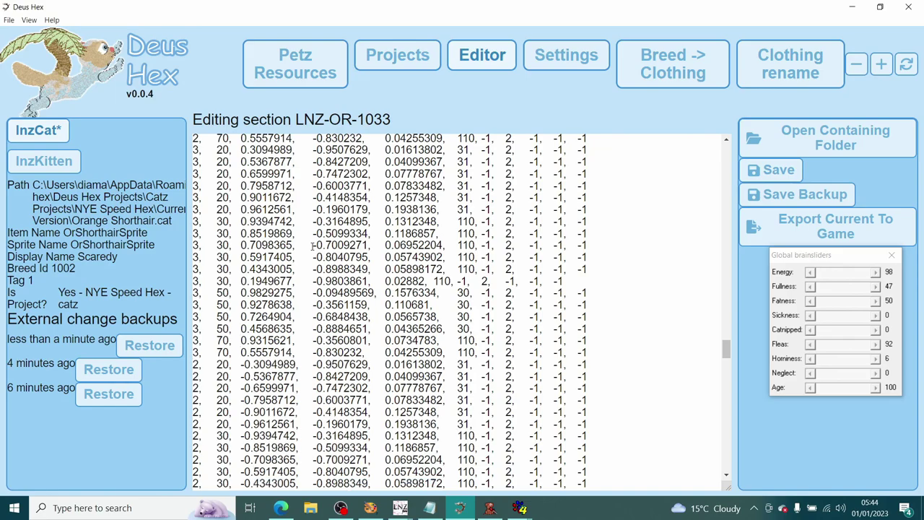
- Copy all the ball 2 and ball 3 paintball lines under [Paint Ballz] and paste them into the blank Notepad document
{"action": "scroll", "coordinate": [313, 245], "scroll_direction": "up", "scroll_amount": 16}
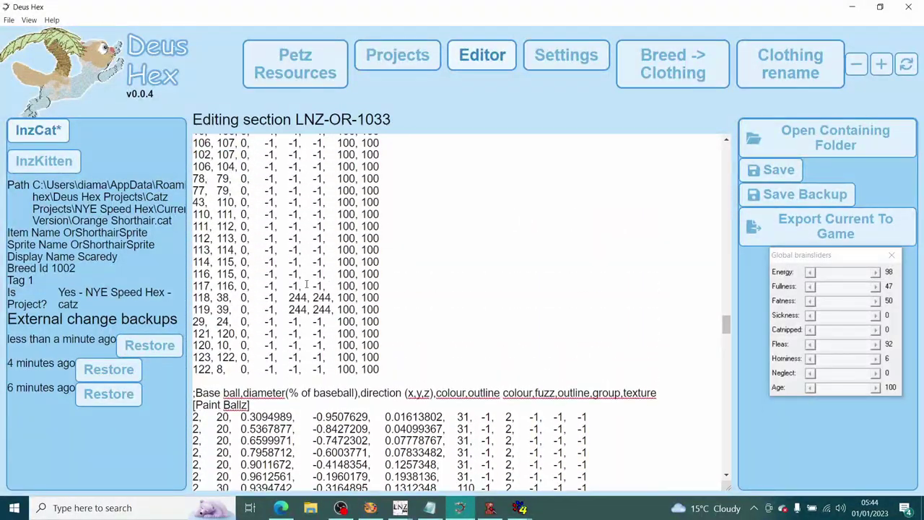
{"action": "scroll", "coordinate": [214, 214], "scroll_direction": "down", "scroll_amount": 8}
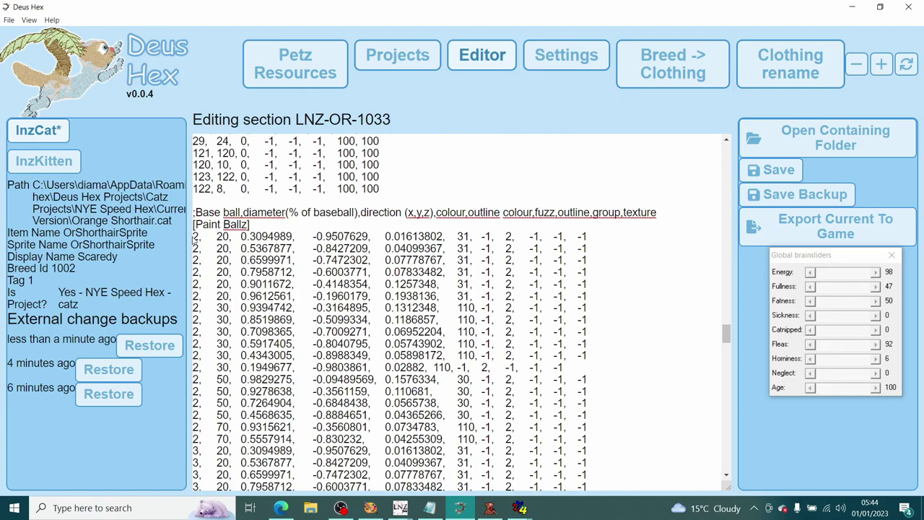
{"action": "left_click_drag", "start_coordinate": [194, 240], "coordinate": [648, 263]}
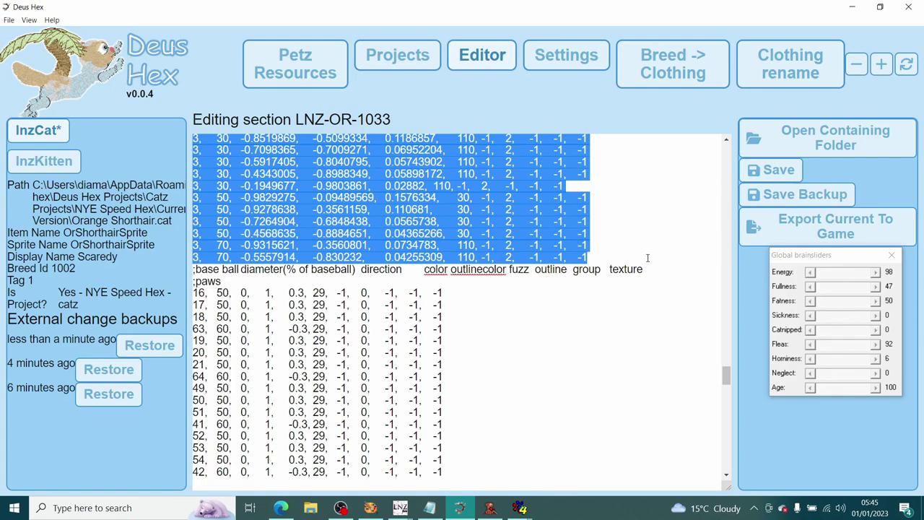
{"action": "left_click", "coordinate": [429, 507]}
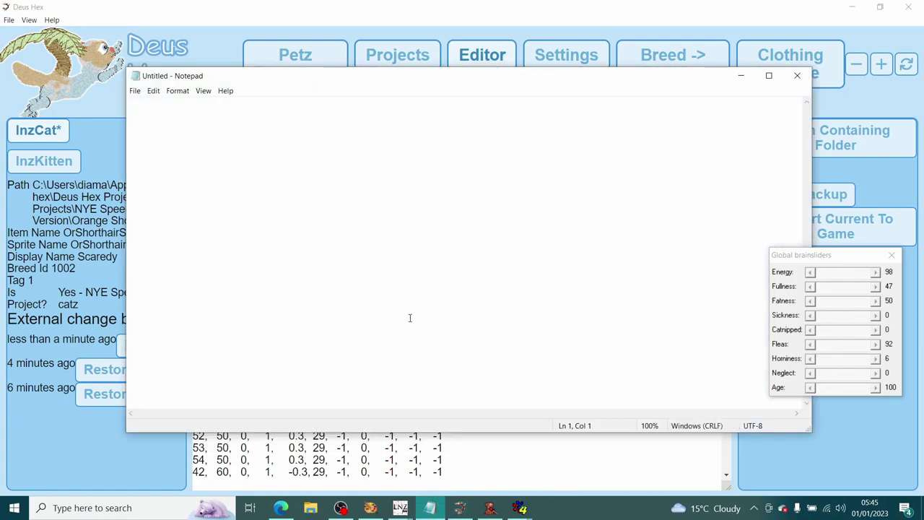
{"action": "key", "text": "ctrl+v"}
- Prepare a text replacement in Notepad with the value string 31, -1, 2, -1, -1, -1 as both search and replacement text
{"action": "left_click", "coordinate": [153, 91]}
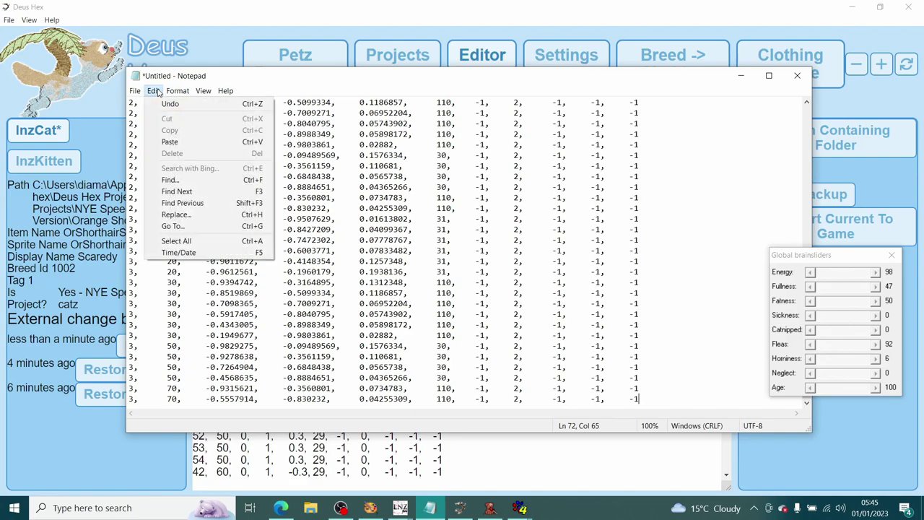
{"action": "left_click", "coordinate": [176, 214]}
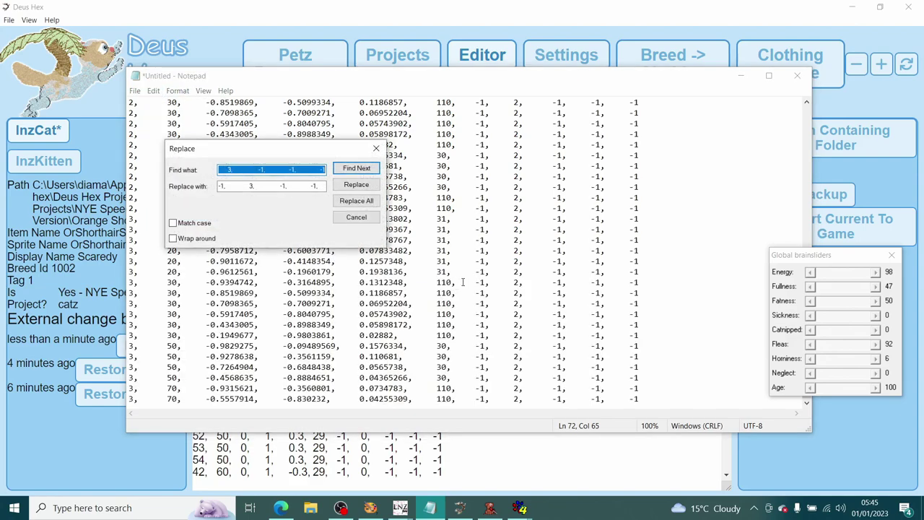
{"action": "left_click_drag", "start_coordinate": [433, 270], "coordinate": [647, 269]}
{"action": "key", "text": "ctrl+c"}
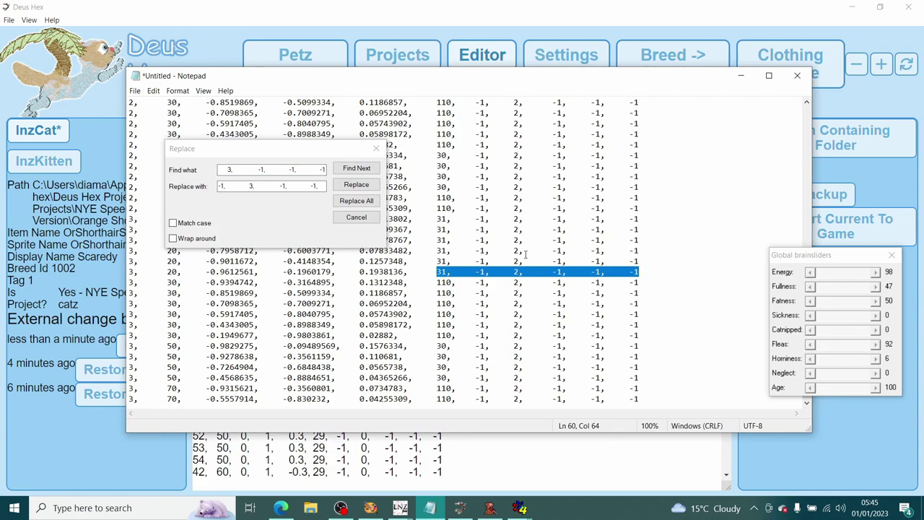
{"action": "left_click", "coordinate": [171, 170]}
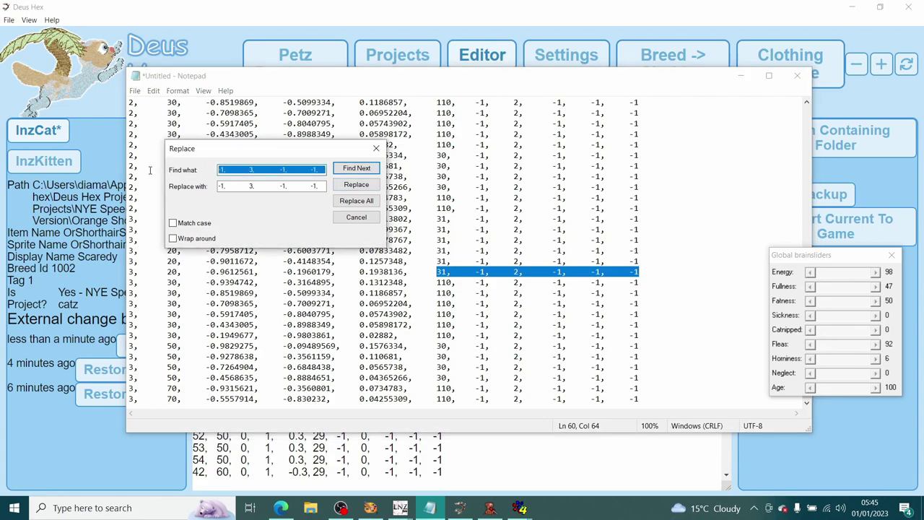
{"action": "key", "text": "BackSpace"}
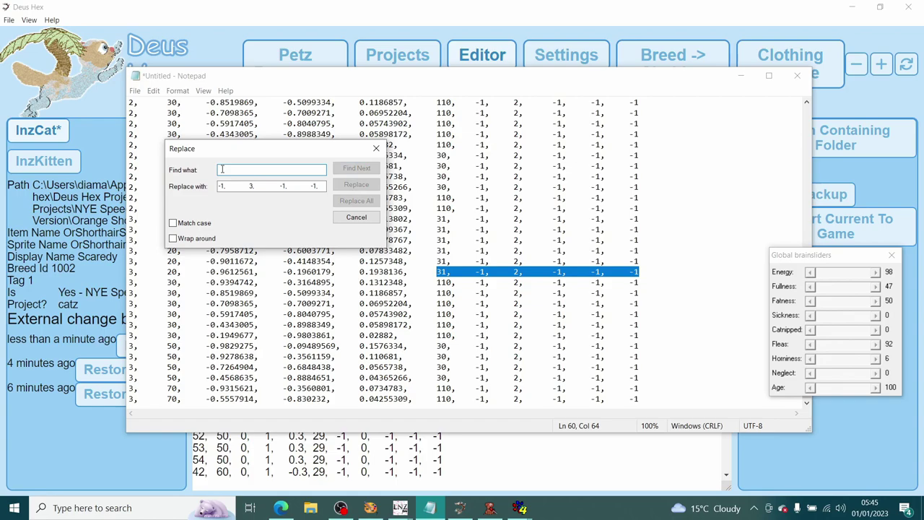
{"action": "key", "text": "ctrl+v"}
{"action": "key", "text": "Tab"}
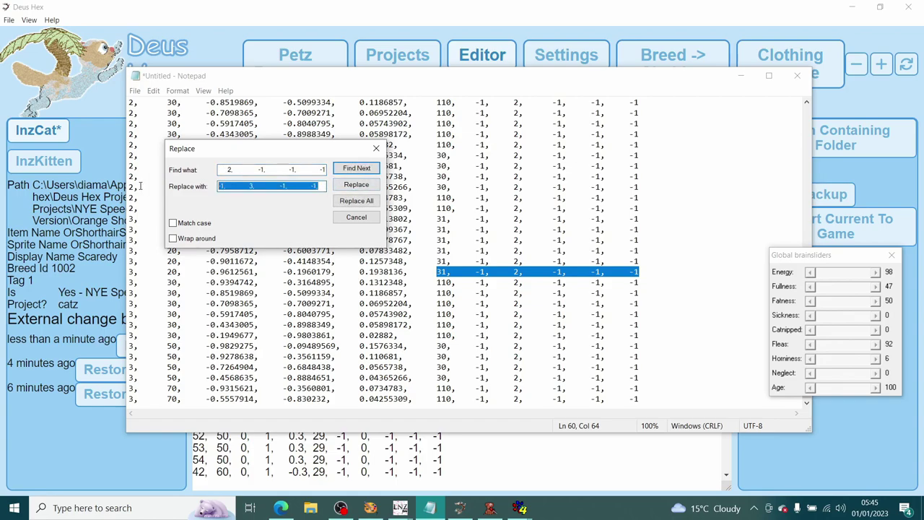
{"action": "key", "text": "BackSpace"}
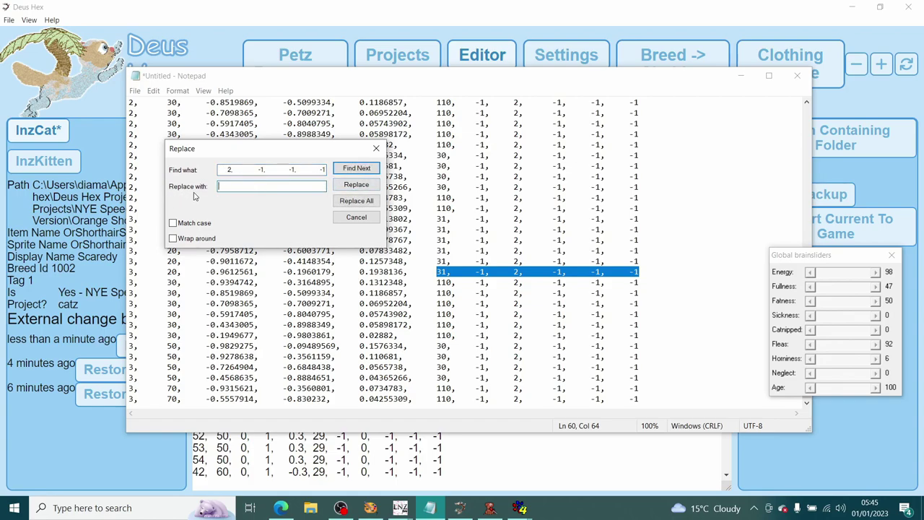
{"action": "type", "text": "2,\t-1,\t-1,\t-1"}
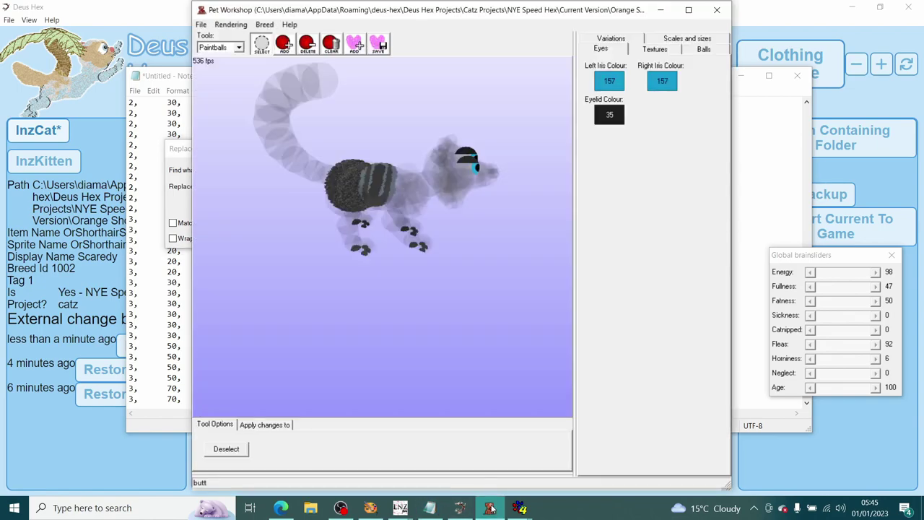
- Check the texture numbers in Pet Workshop, and in Notepad replace the final -1 on all colour 31 lines with 1, 0
{"action": "left_click", "coordinate": [491, 508]}
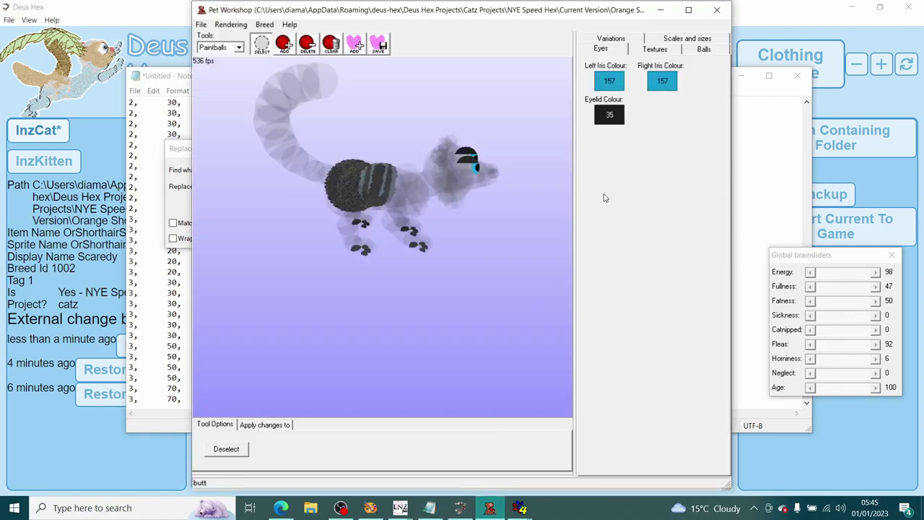
{"action": "left_click", "coordinate": [644, 52]}
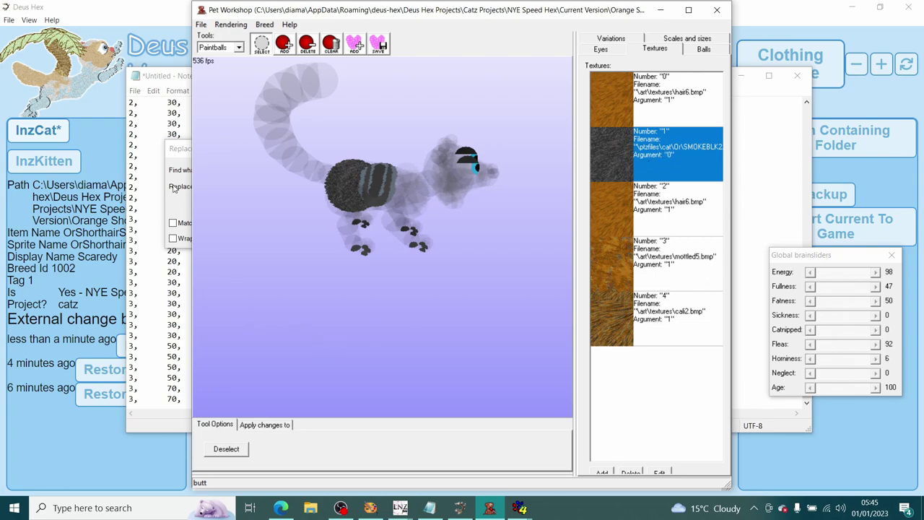
{"action": "left_click", "coordinate": [179, 209]}
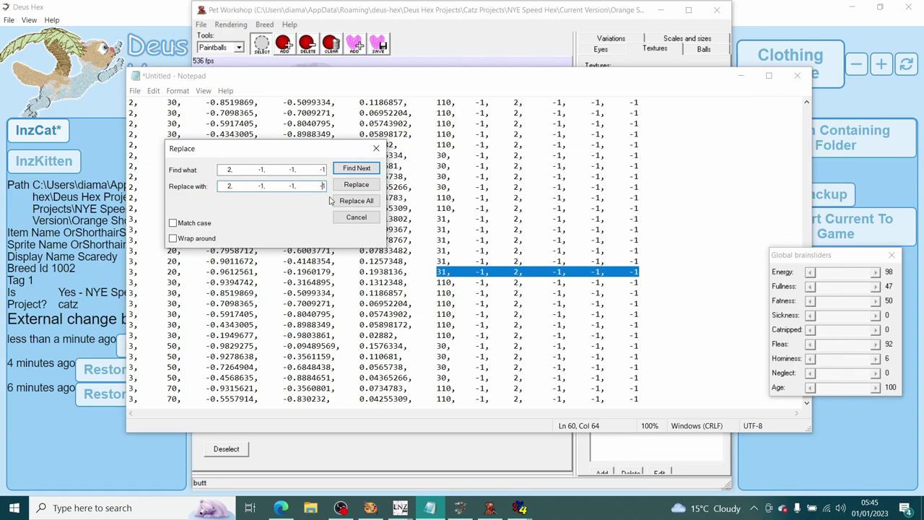
{"action": "key", "text": "BackSpace"}
{"action": "key", "text": "BackSpace"}
{"action": "type", "text": "1, 0"}
{"action": "left_click", "coordinate": [356, 200]}
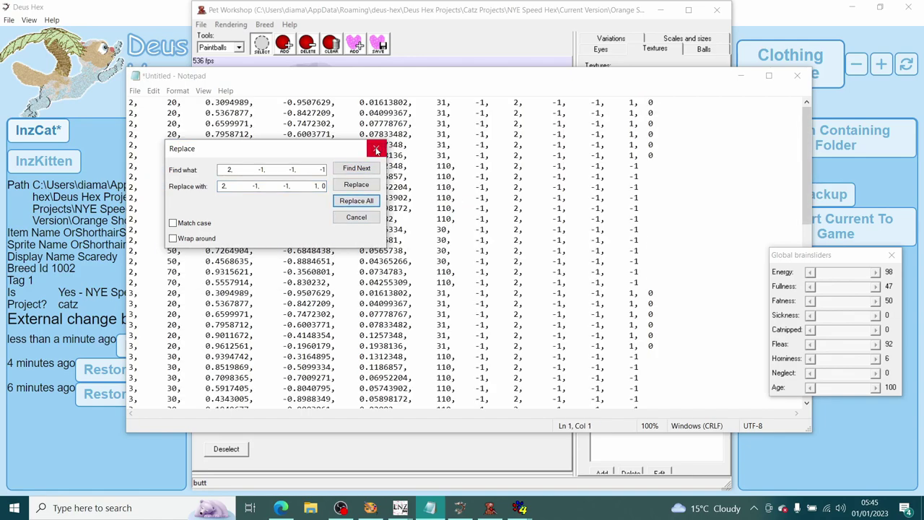
- Load the replacement in Notepad with the value string 110, -1, 2, -1, -1, -1 as both search and replacement text
{"action": "left_click_drag", "start_coordinate": [436, 220], "coordinate": [650, 221]}
{"action": "key", "text": "ctrl+c"}
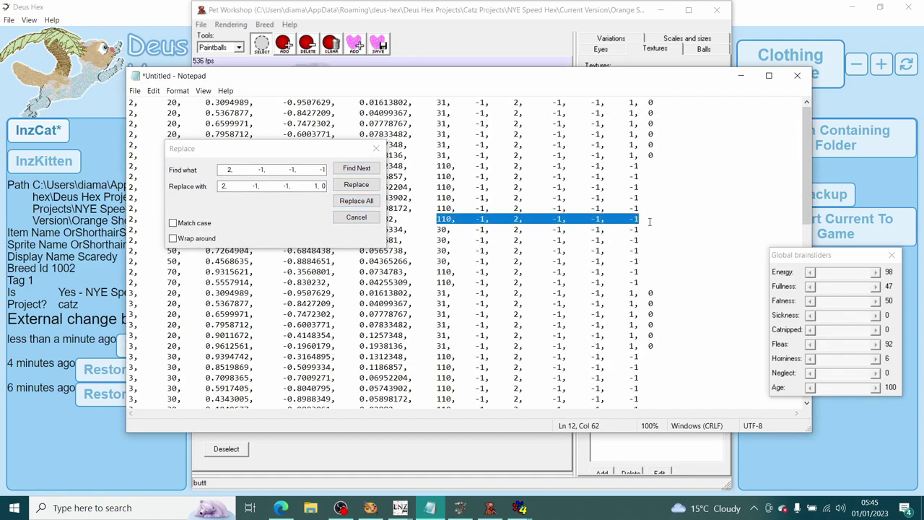
{"action": "left_click", "coordinate": [305, 167]}
{"action": "left_click", "coordinate": [305, 166]}
{"action": "key", "text": "ctrl+a"}
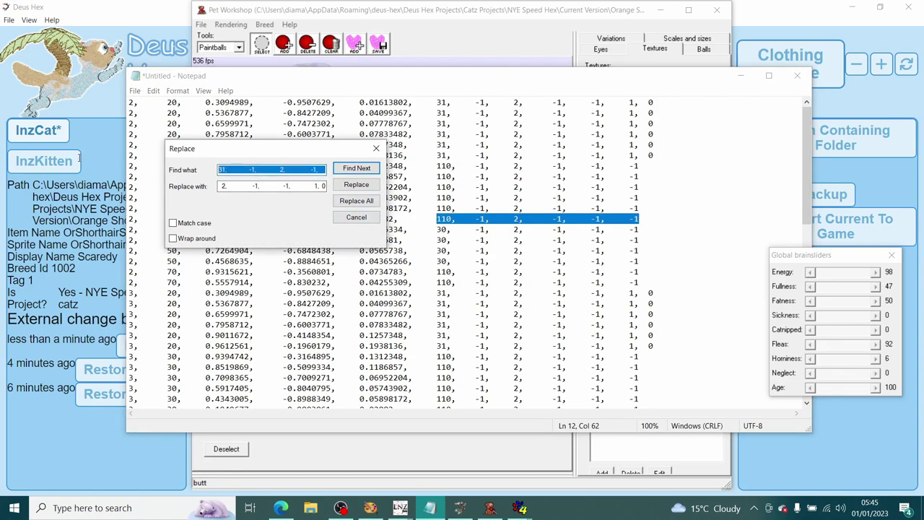
{"action": "type", "text": "-1"}
{"action": "key", "text": "BackSpace"}
{"action": "key", "text": "BackSpace"}
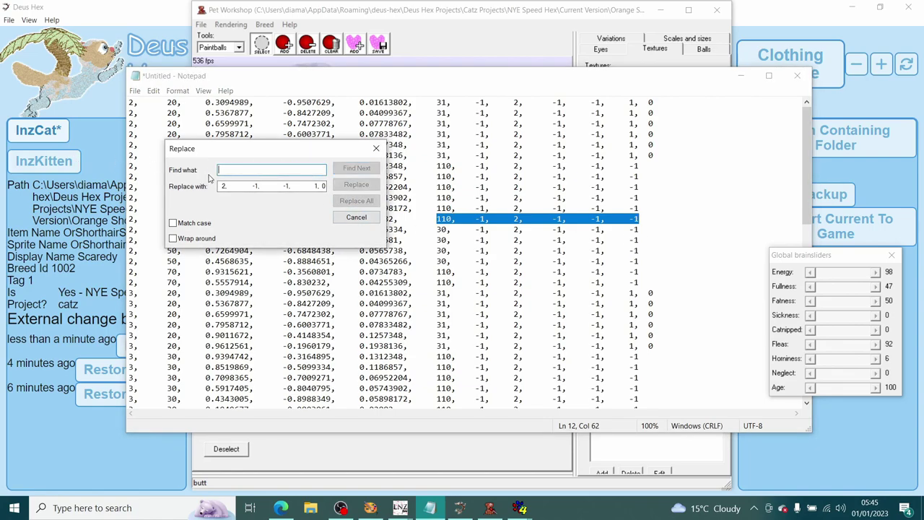
{"action": "key", "text": "ctrl+v"}
{"action": "left_click", "coordinate": [324, 186]}
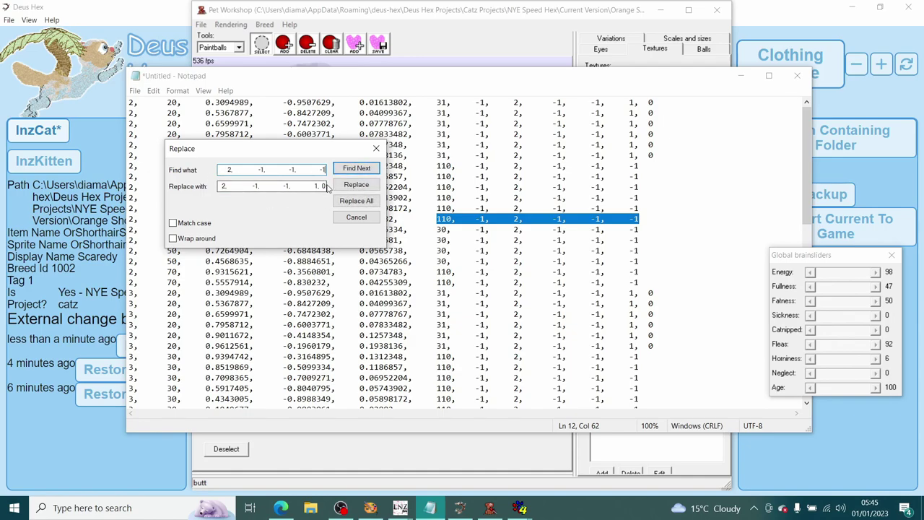
{"action": "key", "text": "ctrl+a"}
{"action": "type", "text": "2, -1, -1, -1"}
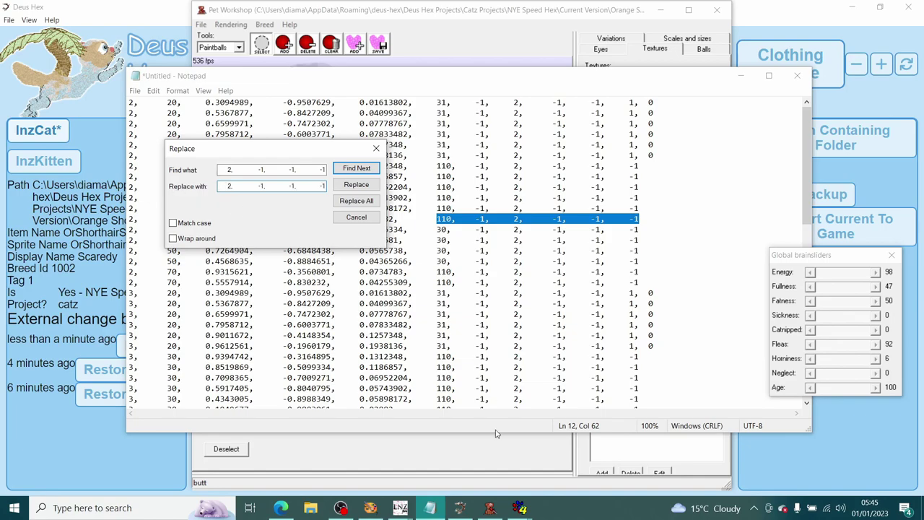
- In Pet Workshop, set texture 0 (hair6.bmp) to show its texture unchanged and switch the editing tools to Balls
{"action": "left_click", "coordinate": [490, 507]}
{"action": "left_click", "coordinate": [658, 108]}
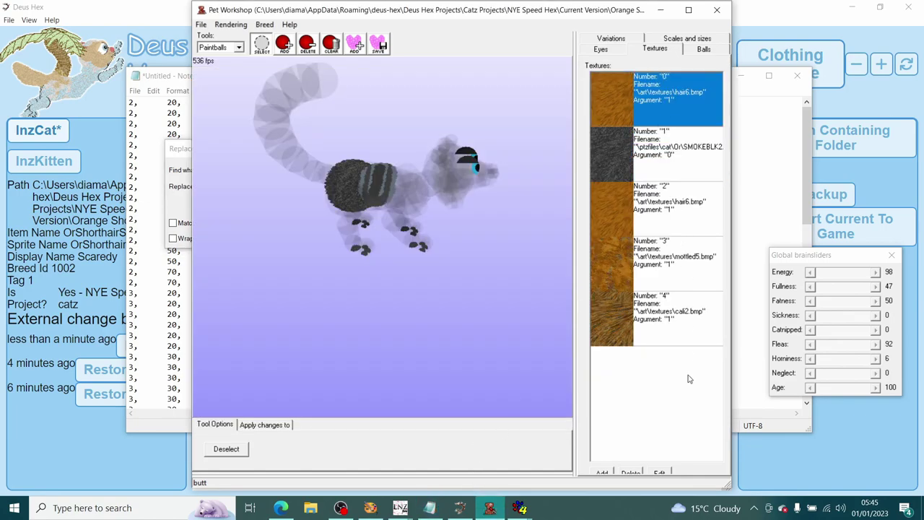
{"action": "left_click", "coordinate": [659, 471]}
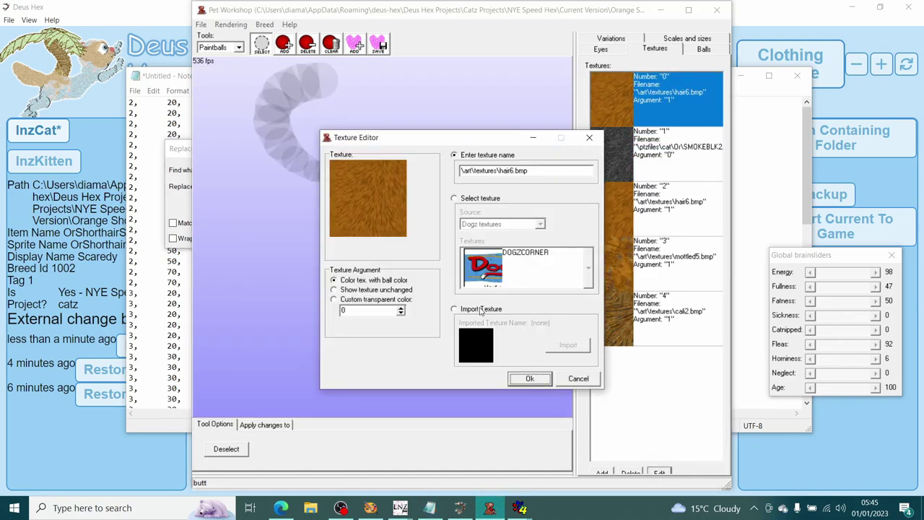
{"action": "left_click", "coordinate": [385, 290]}
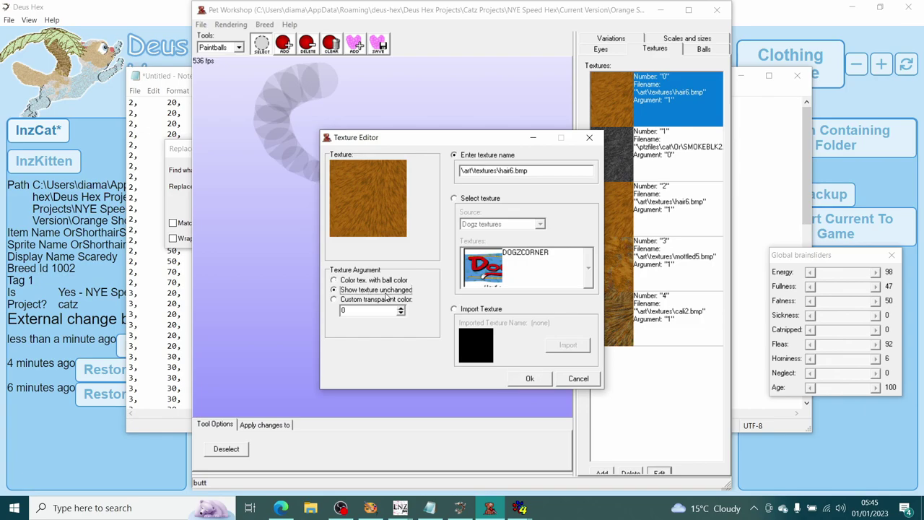
{"action": "left_click", "coordinate": [528, 379]}
{"action": "left_click", "coordinate": [231, 48]}
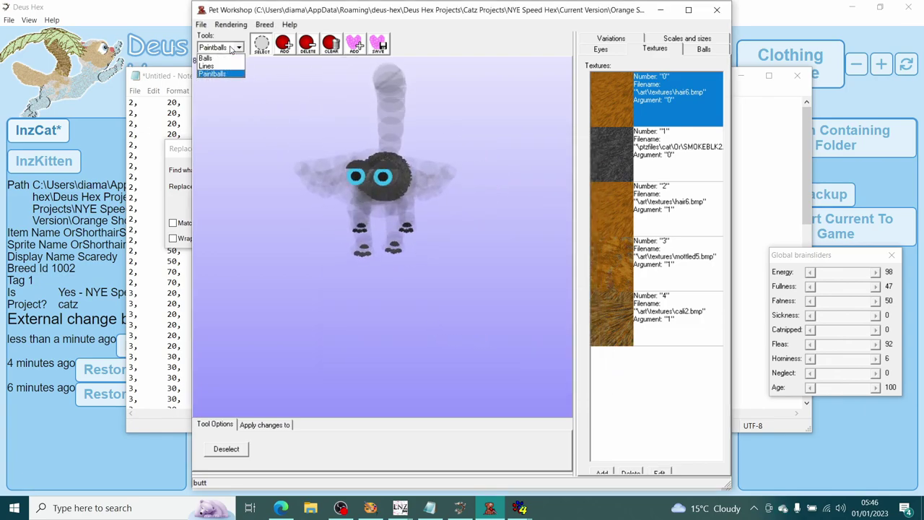
{"action": "left_click", "coordinate": [206, 58]}
{"action": "left_click_drag", "start_coordinate": [282, 126], "coordinate": [313, 163]}
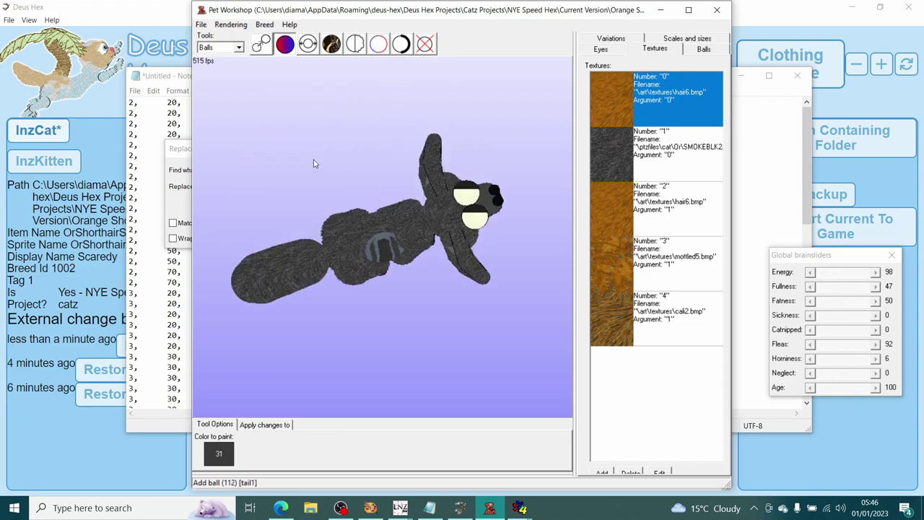
- Back in Notepad, replace the final -1 on all colour 110 lines with 0, 0
{"action": "key", "text": "alt+Tab"}
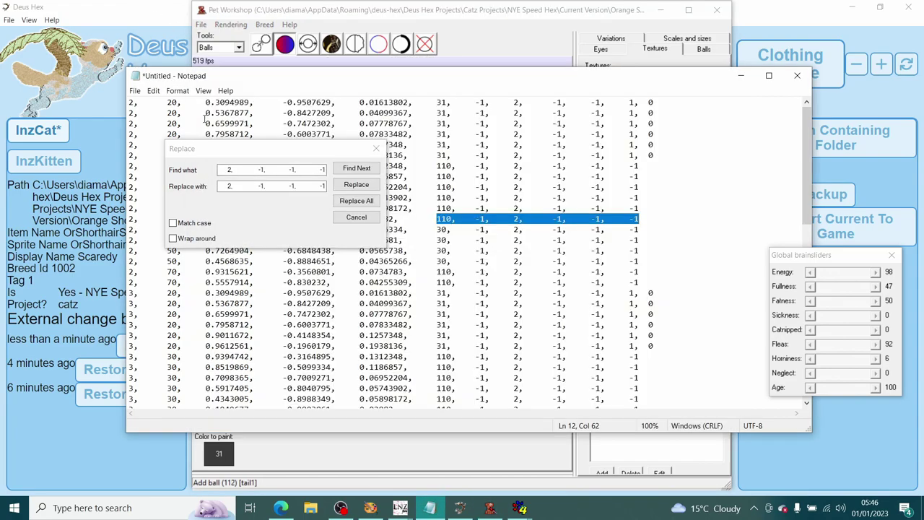
{"action": "double_click", "coordinate": [322, 186]}
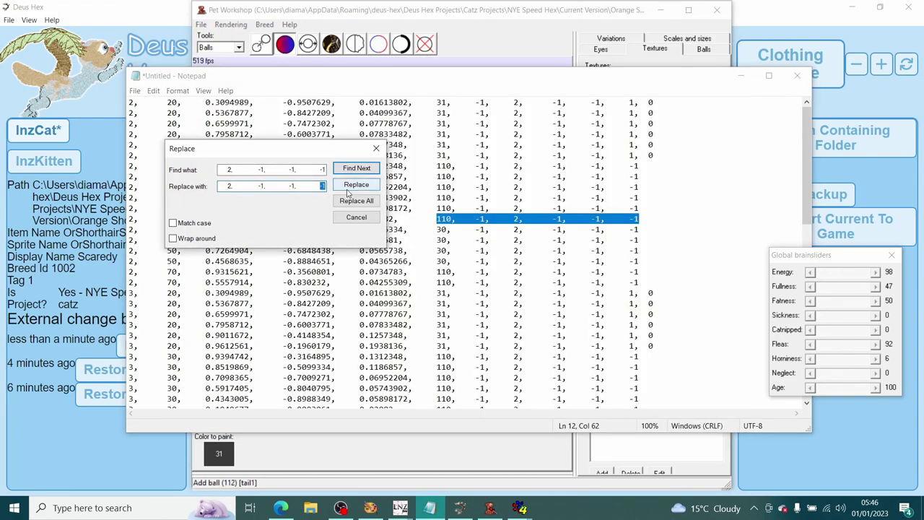
{"action": "type", "text": "0, 0"}
{"action": "left_click", "coordinate": [361, 201]}
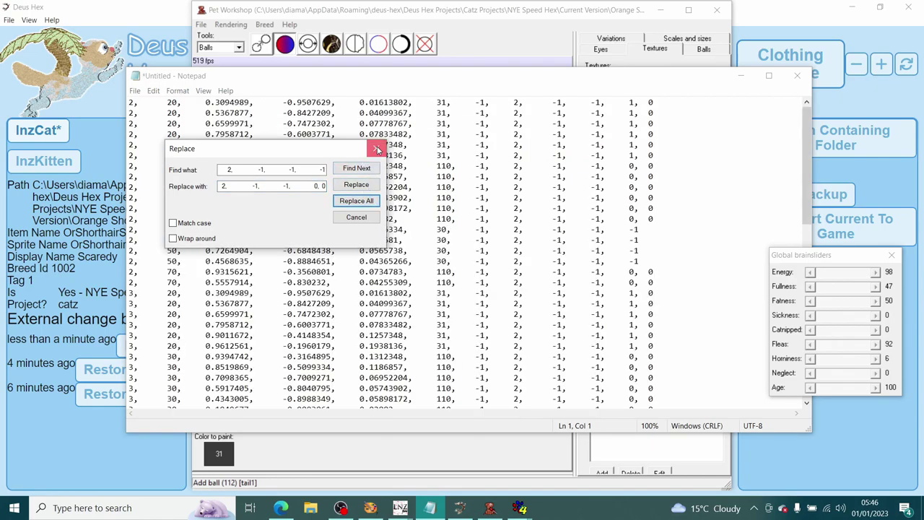
{"action": "left_click", "coordinate": [377, 149]}
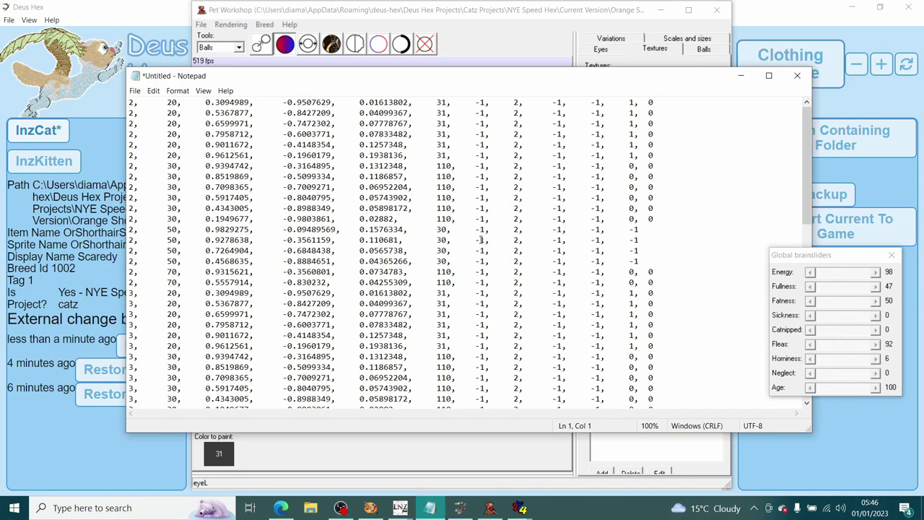
- Edit the four colour 30 lines of the first ball 2 block by hand so that they end in 1, 0
{"action": "left_click", "coordinate": [445, 230]}
{"action": "key", "text": "BackSpace"}
{"action": "key", "text": "Delete"}
{"action": "key", "text": "Down"}
{"action": "key", "text": "Delete"}
{"action": "key", "text": "Down"}
{"action": "key", "text": "Delete"}
{"action": "type", "text": "0"}
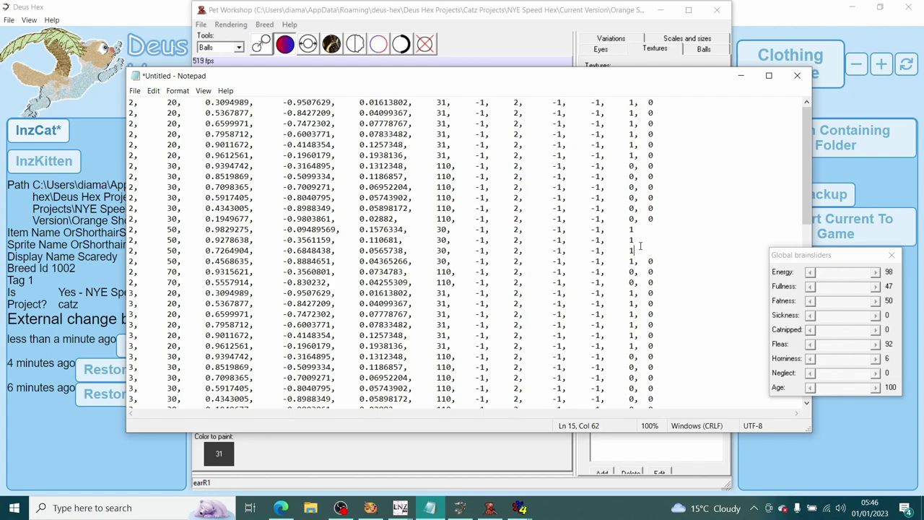
{"action": "type", "text": ",  0,  0,"}
{"action": "scroll", "coordinate": [650, 220], "scroll_direction": "down", "scroll_amount": 10}
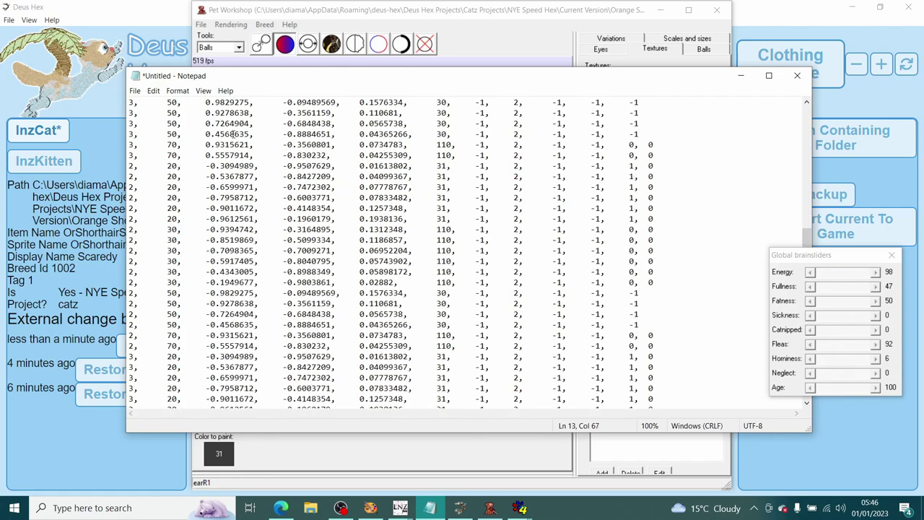
- Replace the final -1 on all remaining colour 30 lines, value string 30, -1, 2, -1, -1, -1, with 1, 0
{"action": "left_click", "coordinate": [153, 90]}
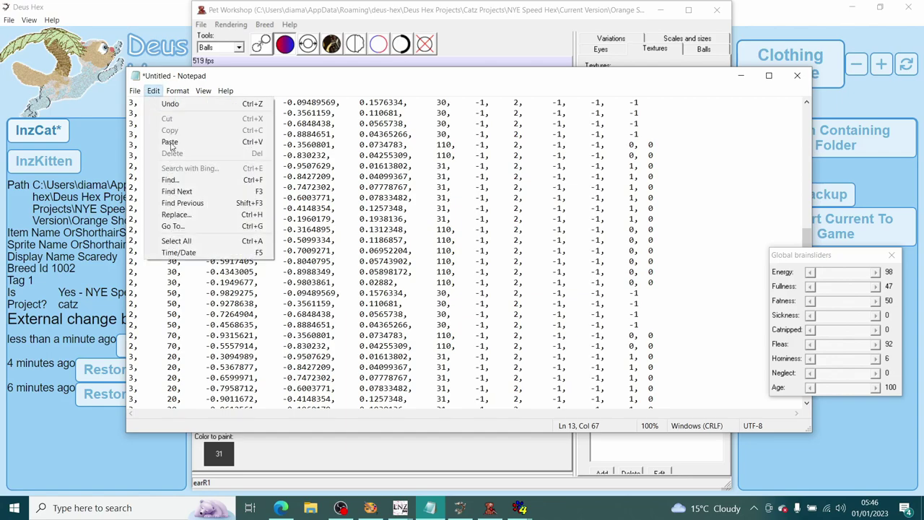
{"action": "left_click", "coordinate": [195, 216]}
{"action": "key", "text": "ctrl+c"}
{"action": "left_click_drag", "start_coordinate": [436, 123], "coordinate": [646, 125]}
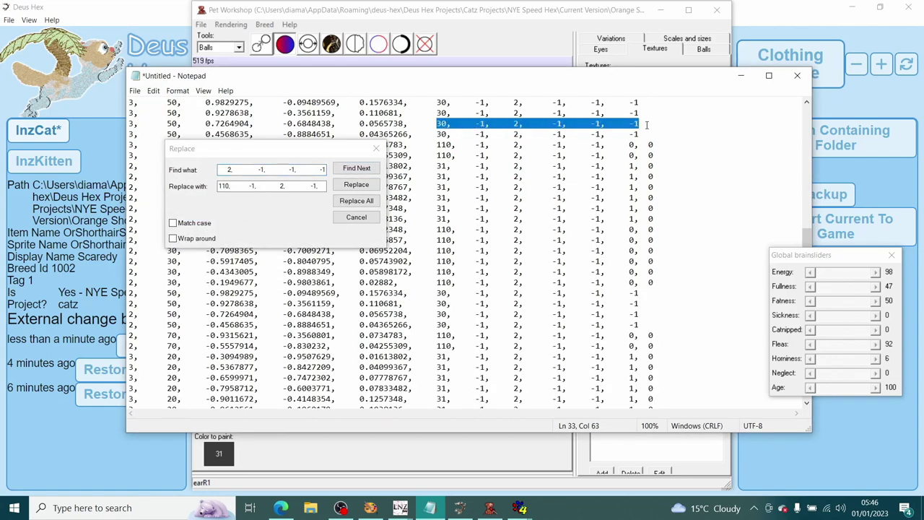
{"action": "left_click", "coordinate": [339, 155]}
{"action": "key", "text": "BackSpace"}
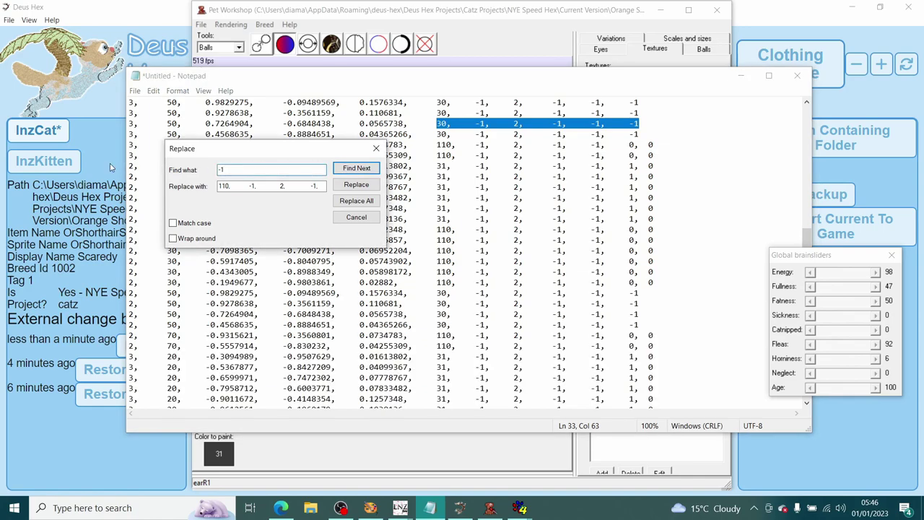
{"action": "key", "text": "ctrl+v"}
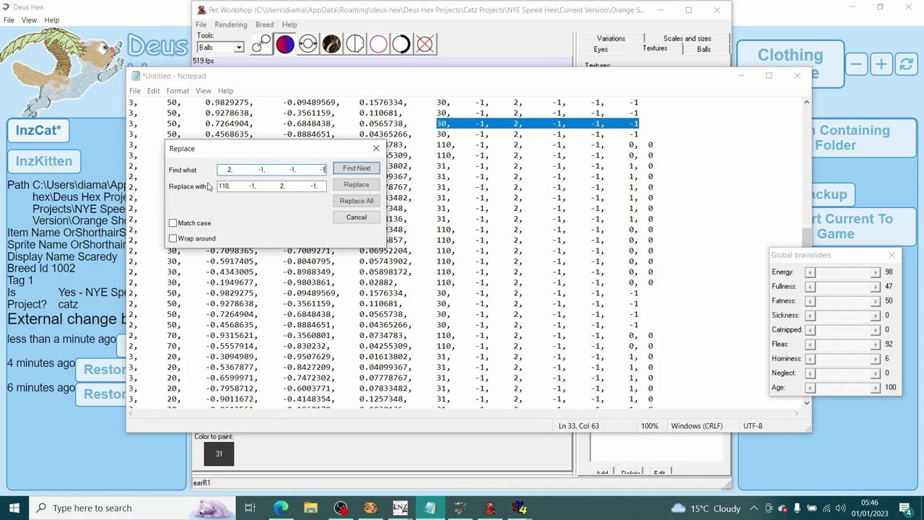
{"action": "key", "text": "Tab"}
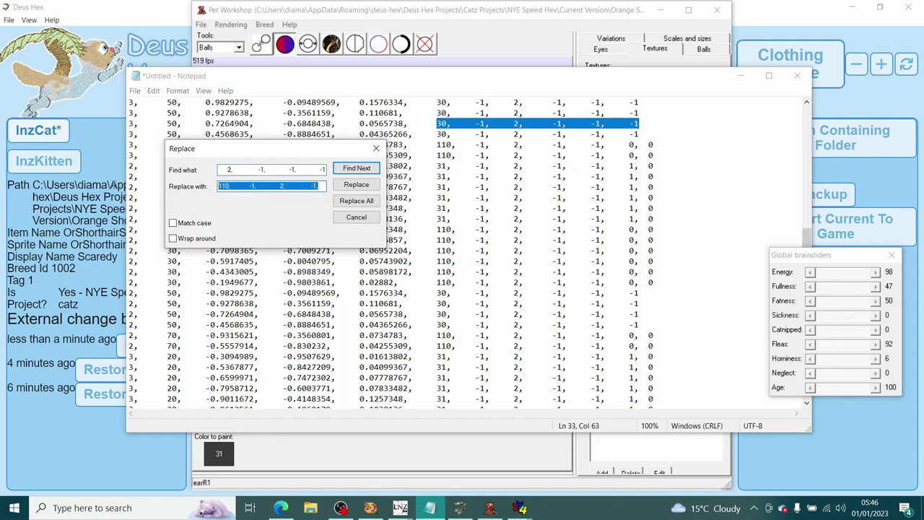
{"action": "key", "text": "ctrl+v"}
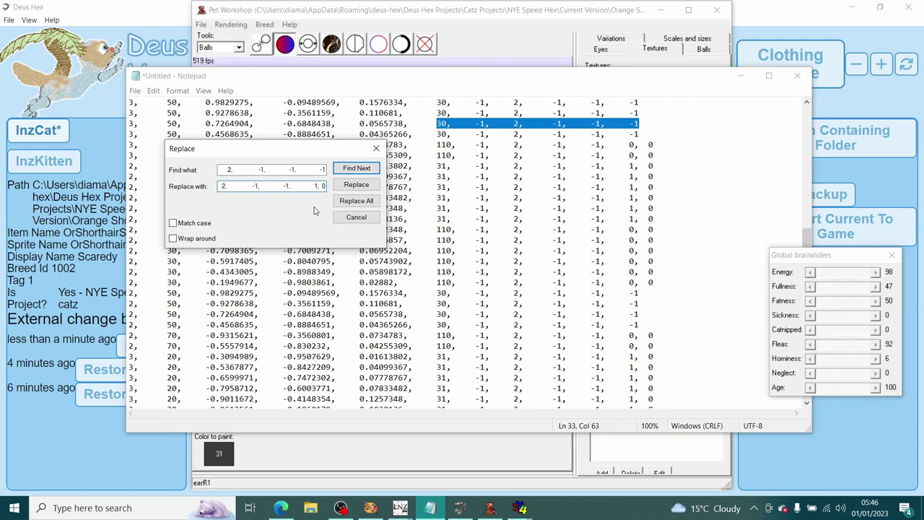
{"action": "left_click", "coordinate": [342, 201]}
{"action": "left_click", "coordinate": [375, 149]}
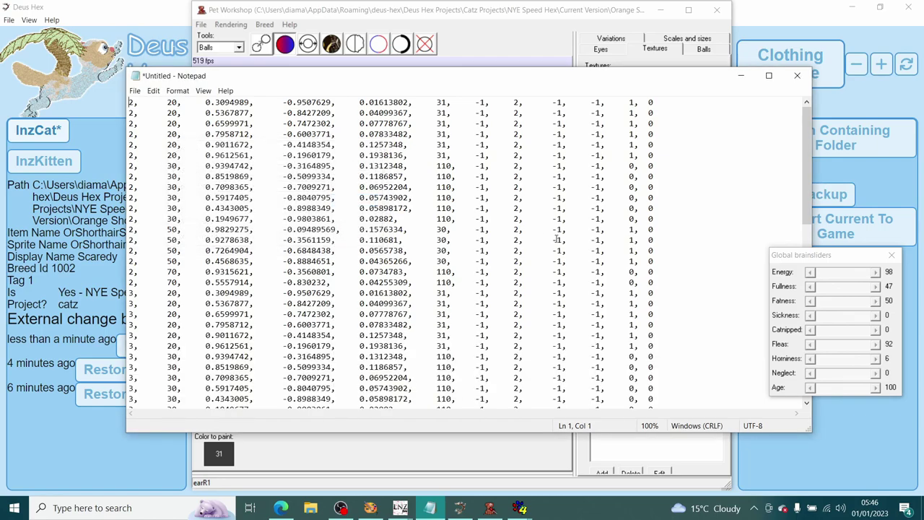
- Copy all the edited Notepad lines and paste them over the selected ball 2 and ball 3 paintball lines in Deus Hex
{"action": "left_click", "coordinate": [557, 239]}
{"action": "scroll", "coordinate": [556, 239], "scroll_direction": "down", "scroll_amount": 15}
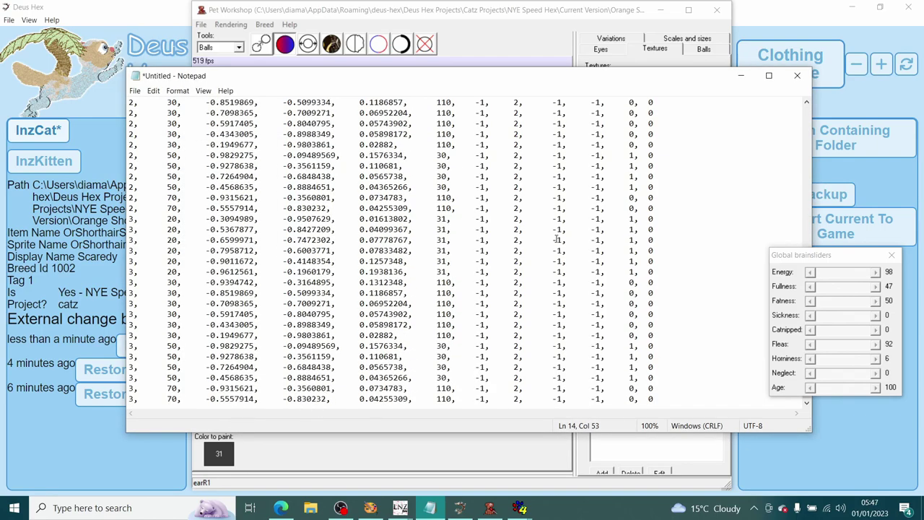
{"action": "scroll", "coordinate": [556, 239], "scroll_direction": "up", "scroll_amount": 10}
{"action": "right_click", "coordinate": [557, 234]}
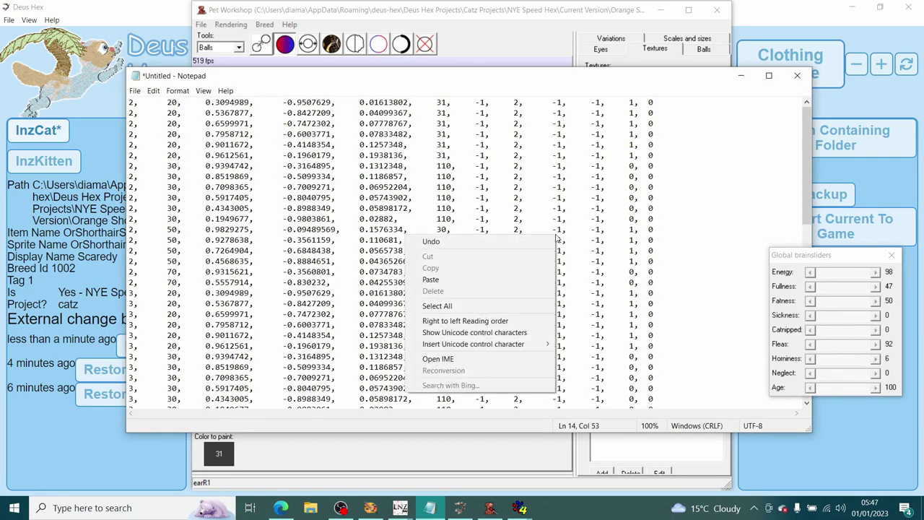
{"action": "left_click", "coordinate": [436, 306]}
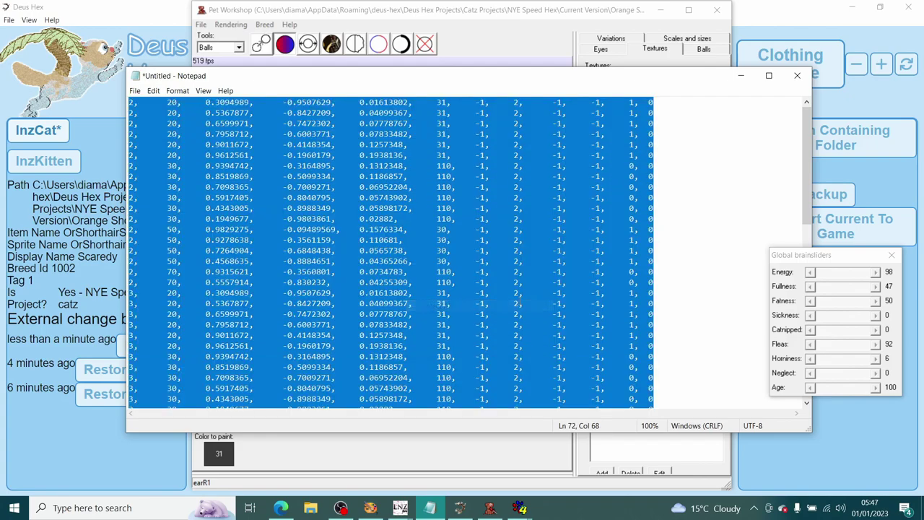
{"action": "left_click", "coordinate": [398, 11]}
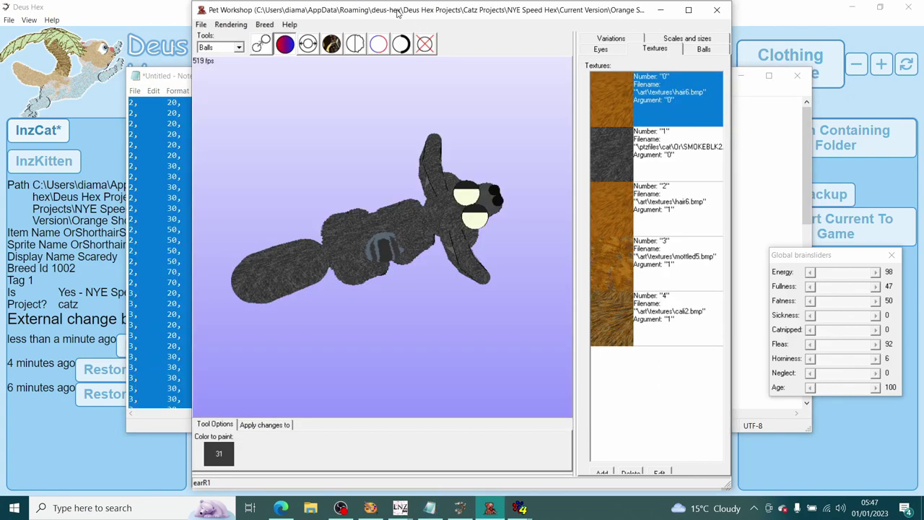
{"action": "left_click", "coordinate": [162, 5]}
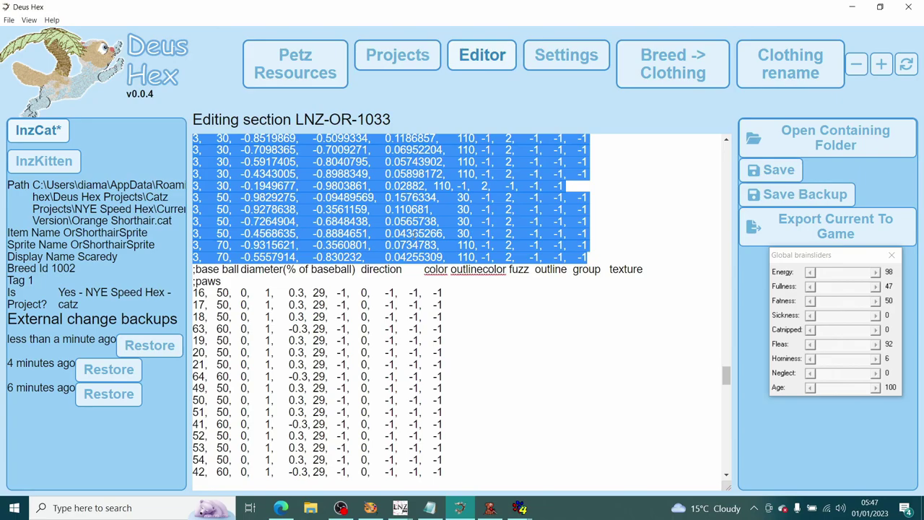
{"action": "key", "text": "ctrl+v"}
{"action": "scroll", "coordinate": [415, 241], "scroll_direction": "up", "scroll_amount": 12}
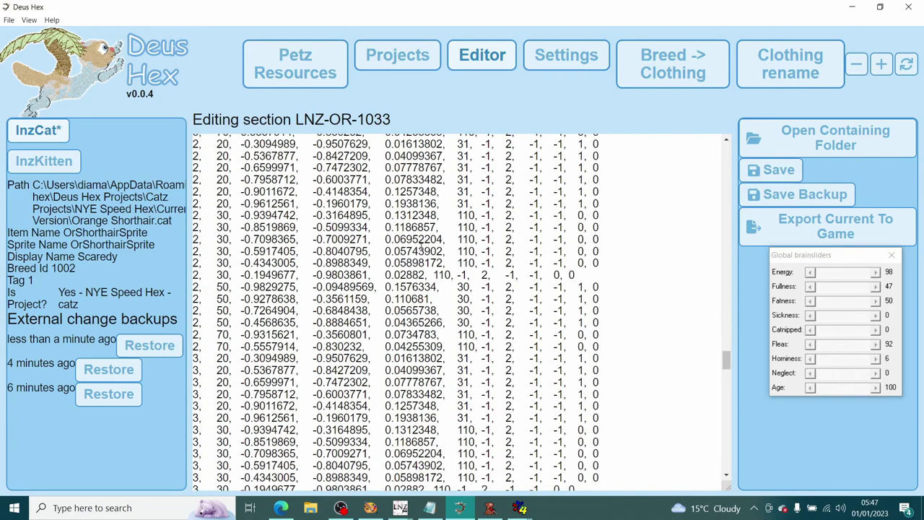
- Save the edited breed file and export the current version to the game
{"action": "left_click", "coordinate": [768, 170]}
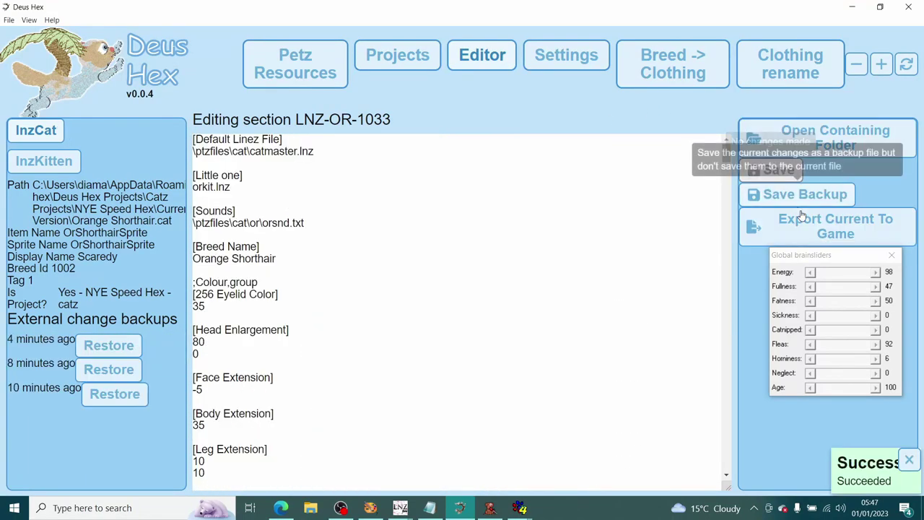
{"action": "left_click", "coordinate": [793, 230]}
{"action": "left_click", "coordinate": [627, 304]}
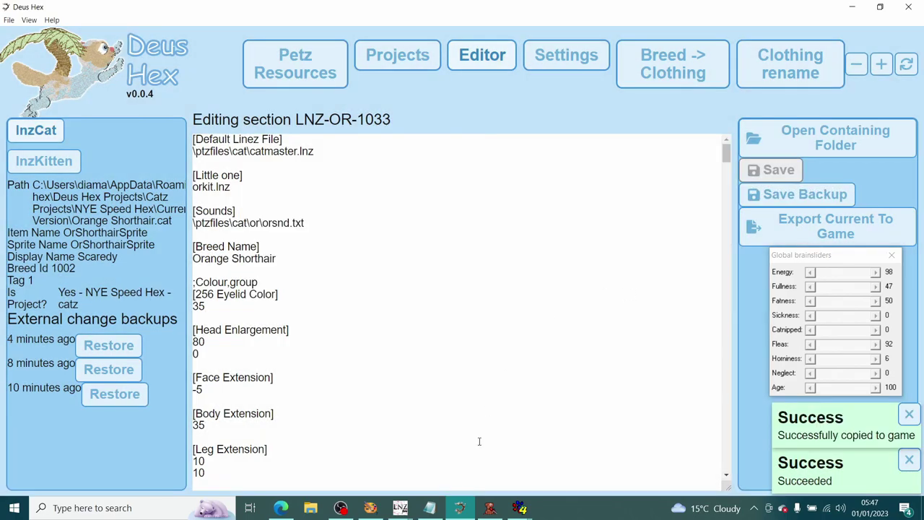
- Switch to Petz 4 and bring an Orange Shorthair out of the Adoption Center
{"action": "mouse_move", "coordinate": [516, 507]}
{"action": "left_click", "coordinate": [482, 447]}
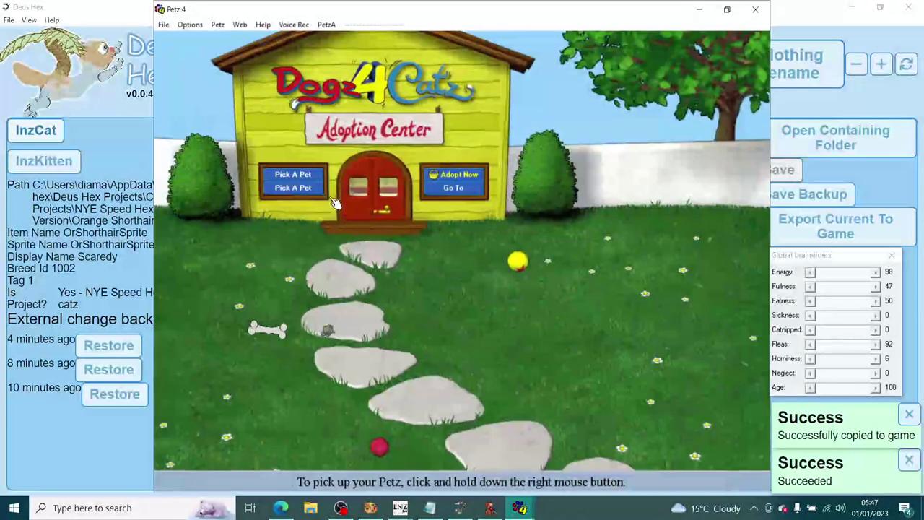
{"action": "left_click", "coordinate": [317, 189]}
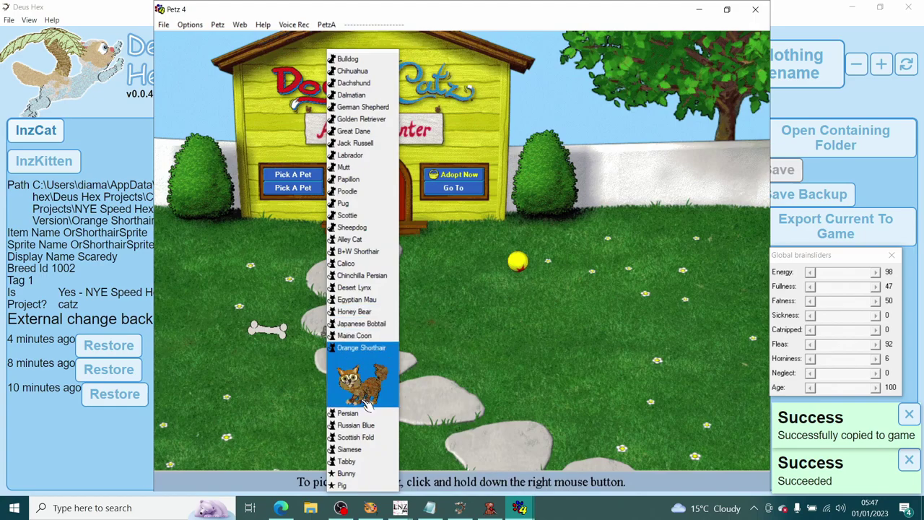
{"action": "left_click", "coordinate": [365, 374]}
- Use the global brain sliders to set the cat's age to 100 and try to move the cat across the yard
{"action": "left_click", "coordinate": [326, 24]}
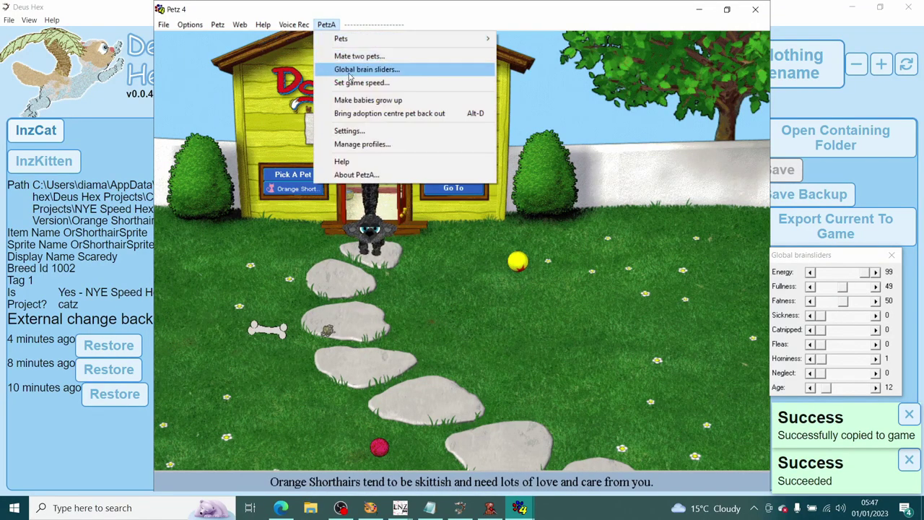
{"action": "left_click", "coordinate": [346, 68]}
{"action": "left_click_drag", "start_coordinate": [834, 392], "coordinate": [869, 388]}
{"action": "left_click_drag", "start_coordinate": [375, 225], "coordinate": [433, 245]}
{"action": "mouse_move", "coordinate": [480, 273]}
{"action": "left_mouse_down"}
{"action": "mouse_move", "coordinate": [418, 298]}
{"action": "mouse_move", "coordinate": [454, 294]}
{"action": "left_mouse_up"}
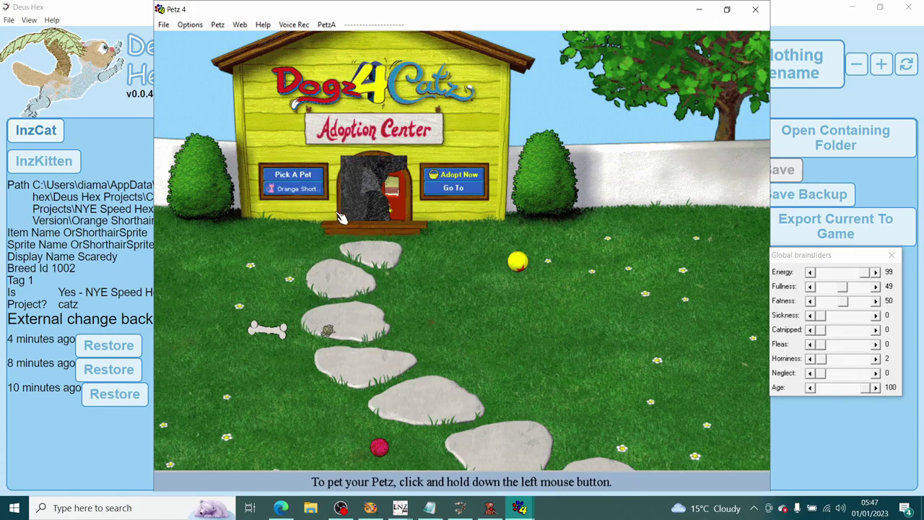
- Return from Petz 4 to Deus Hex and go to the Texture List section of the adult cat's LNZ file
{"action": "left_click", "coordinate": [698, 10]}
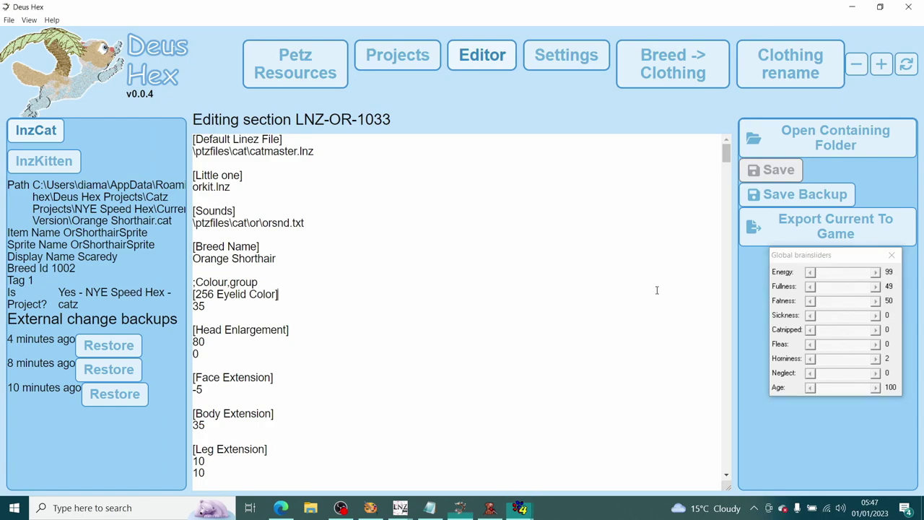
{"action": "left_click", "coordinate": [489, 509]}
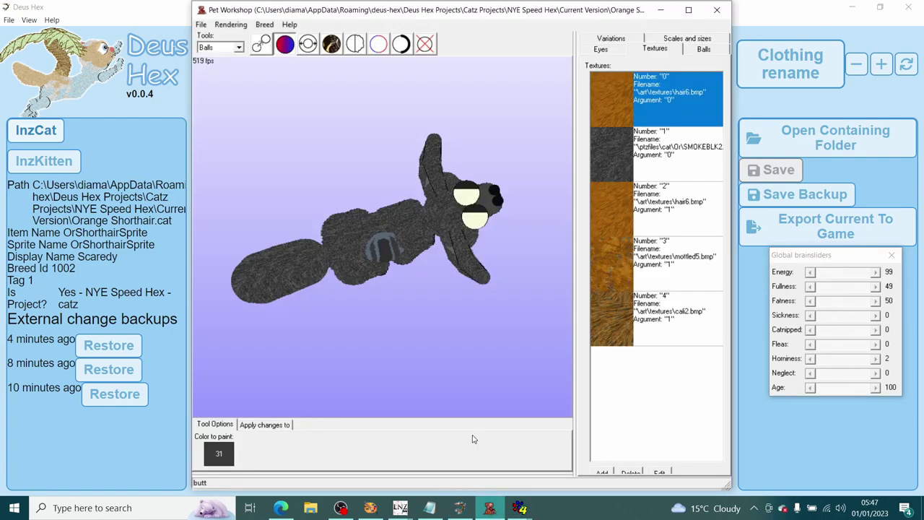
{"action": "left_click", "coordinate": [773, 462]}
{"action": "scroll", "coordinate": [503, 376], "scroll_direction": "down", "scroll_amount": 20}
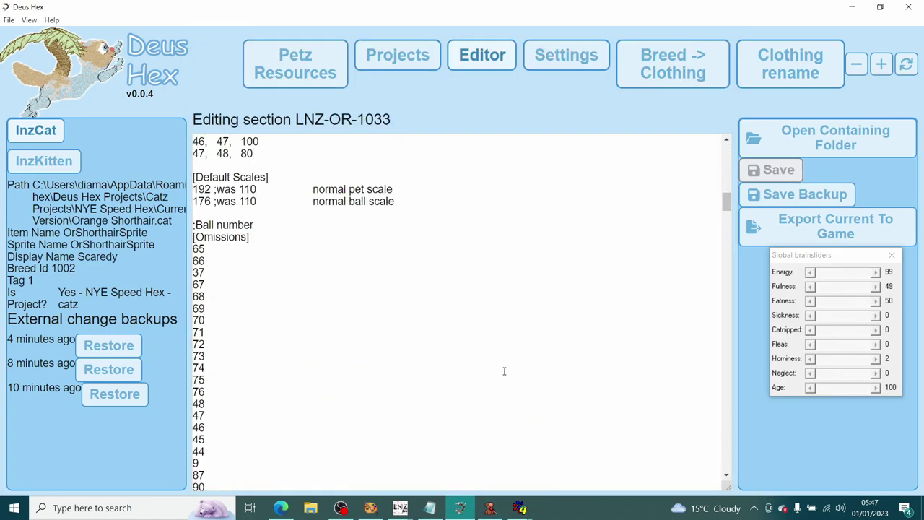
{"action": "scroll", "coordinate": [504, 368], "scroll_direction": "down", "scroll_amount": 20}
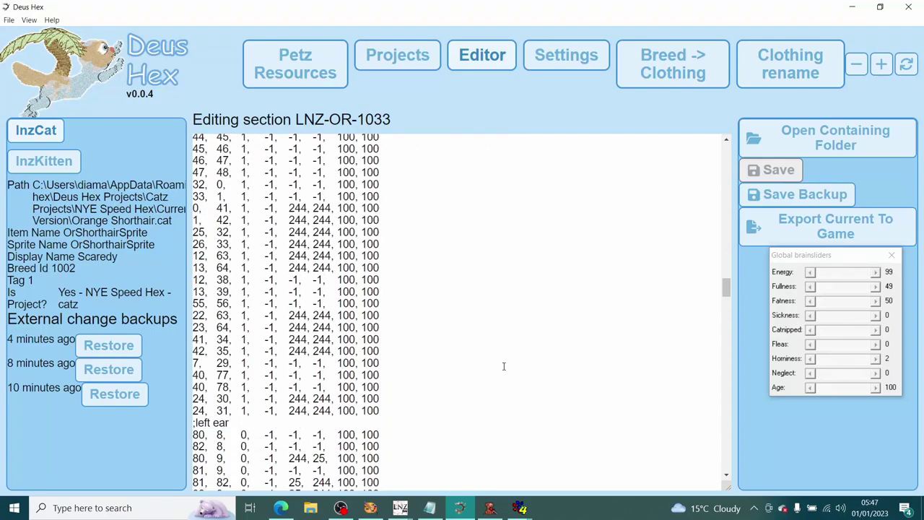
{"action": "scroll", "coordinate": [504, 355], "scroll_direction": "down", "scroll_amount": 20}
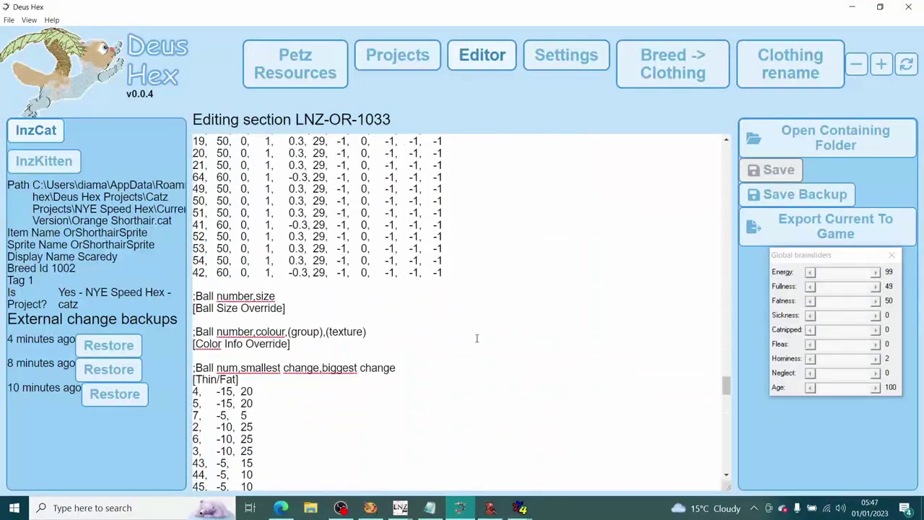
{"action": "scroll", "coordinate": [476, 337], "scroll_direction": "down", "scroll_amount": 12}
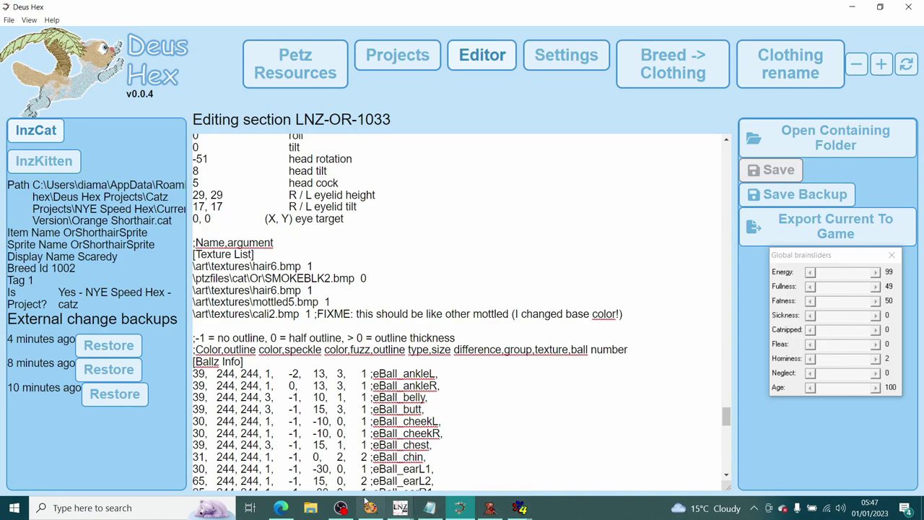
- Find the plushteal texture in the Petz 4 Resource Catz folder in File Explorer, closing the Global brainsliders window that covers it
{"action": "left_click", "coordinate": [315, 507]}
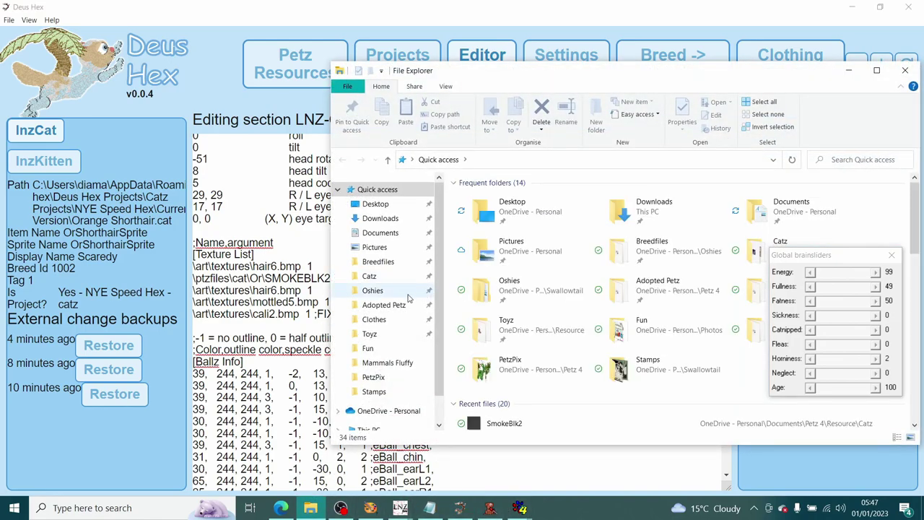
{"action": "left_click", "coordinate": [370, 276]}
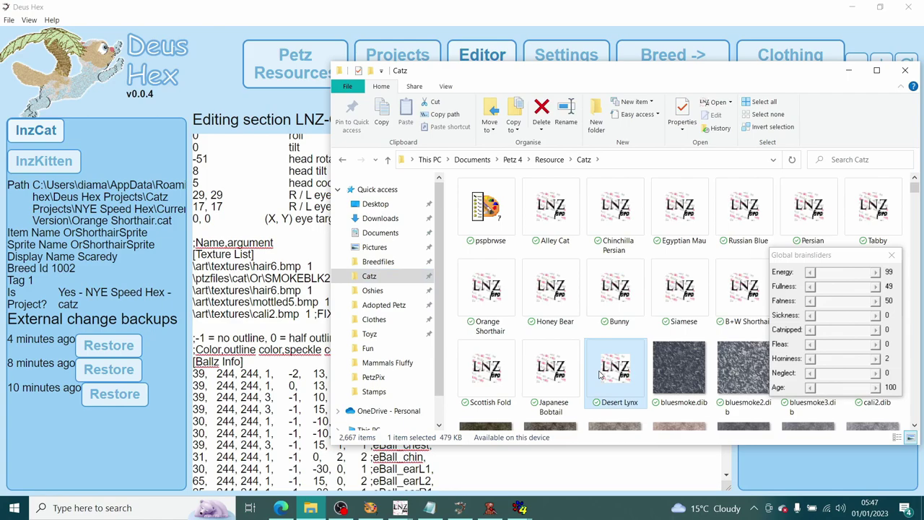
{"action": "scroll", "coordinate": [598, 361], "scroll_direction": "down", "scroll_amount": 10}
{"action": "left_click", "coordinate": [590, 339]}
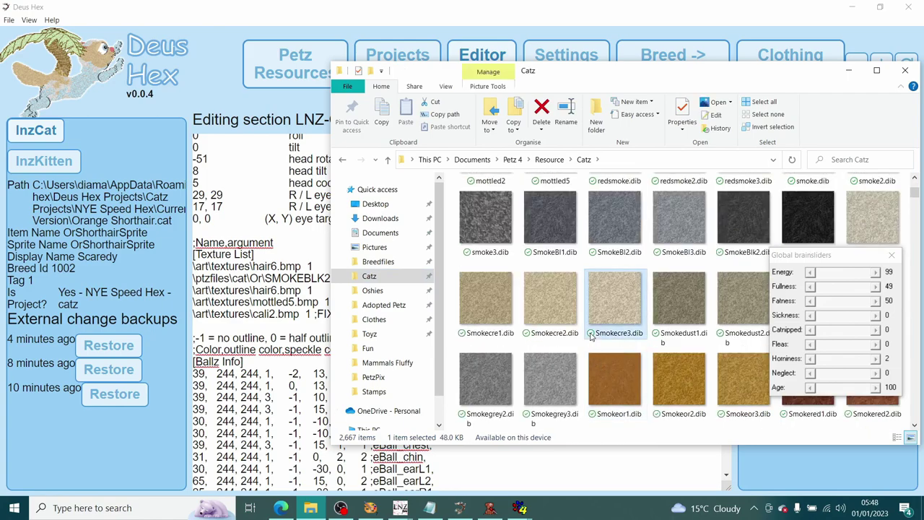
{"action": "type", "text": "h204"}
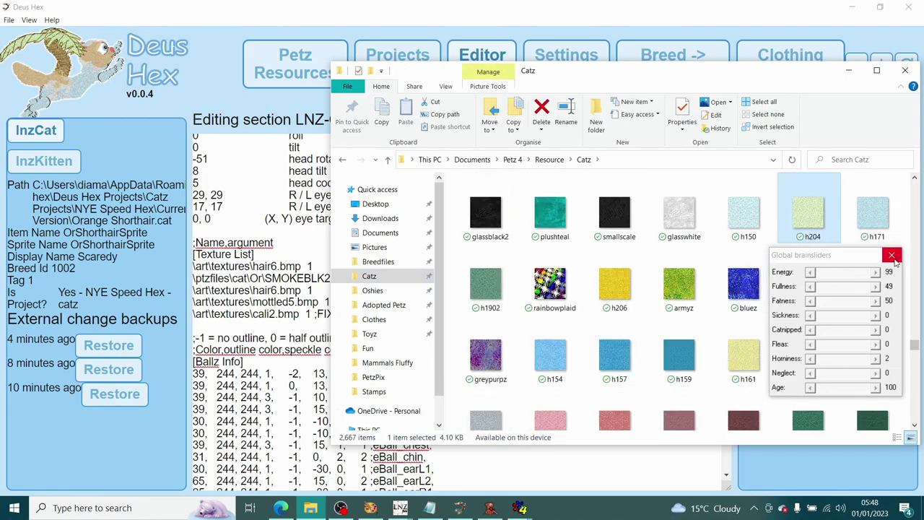
{"action": "left_click", "coordinate": [892, 256]}
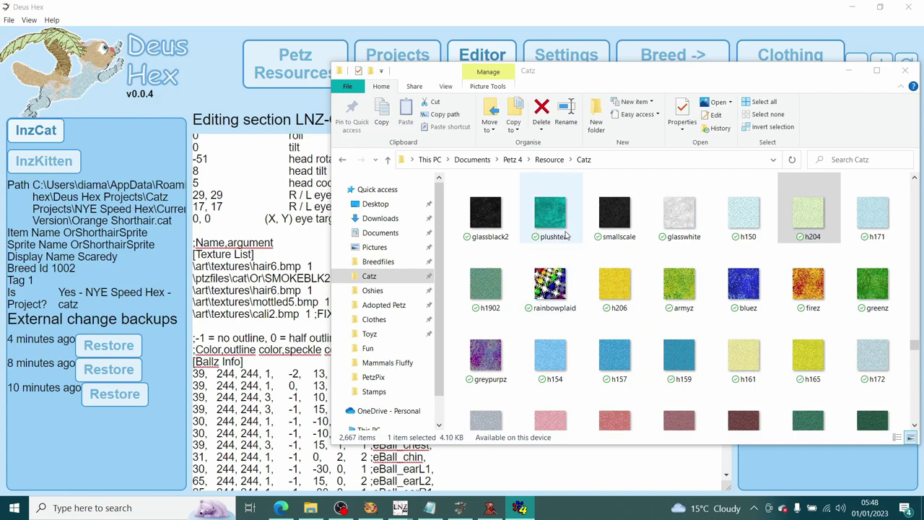
{"action": "left_click", "coordinate": [566, 236]}
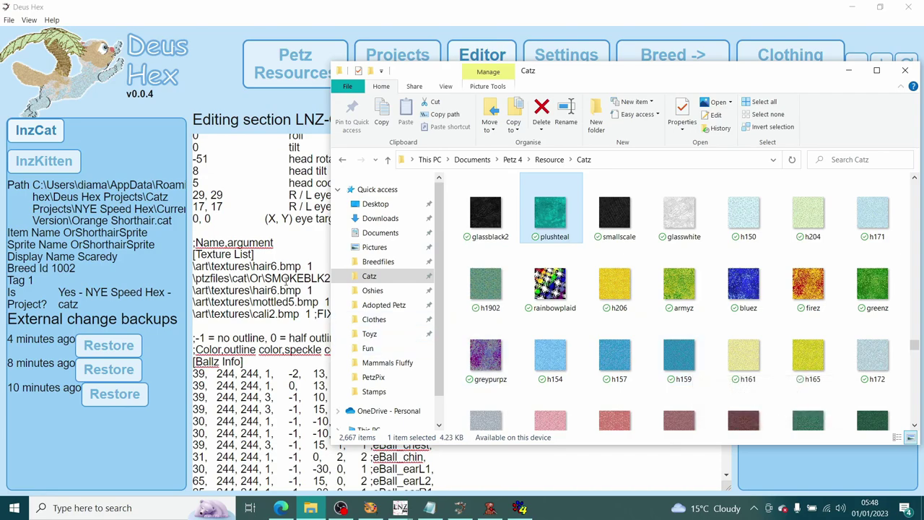
- In the Deus Hex Texture List, change the SMOKEBLK2.bmp entry's path to \resource\catz\plushteal.bmp
{"action": "left_click", "coordinate": [285, 279]}
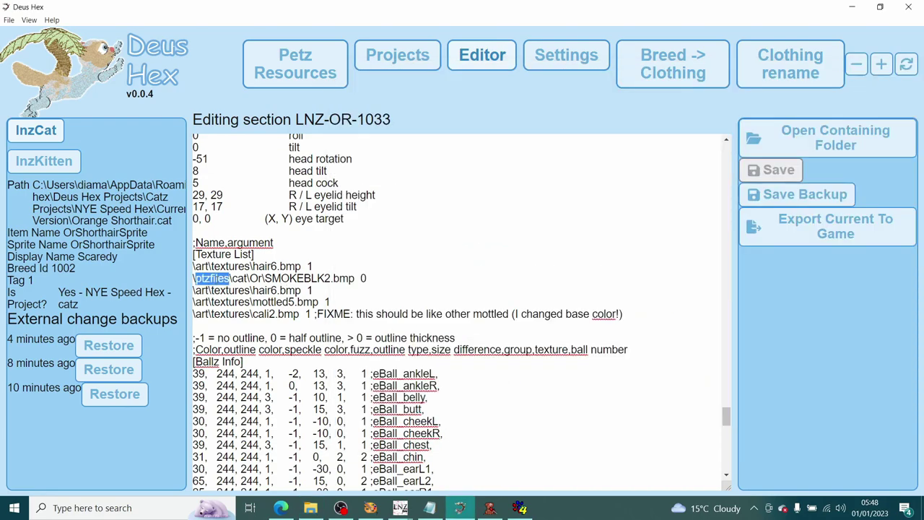
{"action": "type", "text": "resource\\cat"}
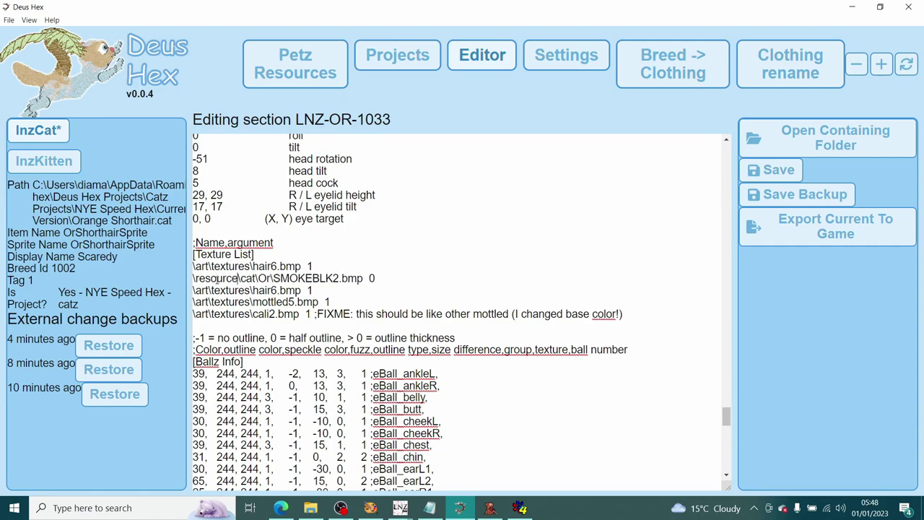
{"action": "type", "text": "z"}
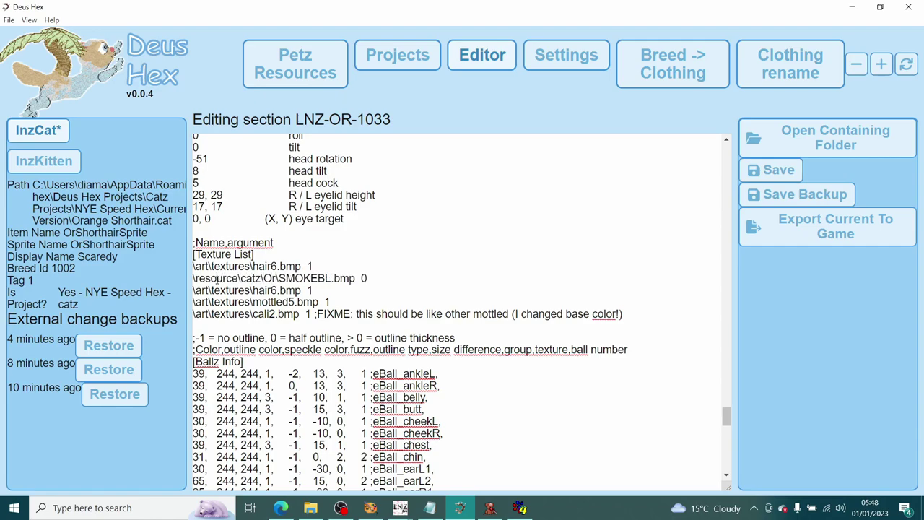
{"action": "key", "text": "BackSpace"}
{"action": "key", "text": "BackSpace"}
{"action": "key", "text": "BackSpace"}
{"action": "key", "text": "BackSpace"}
{"action": "key", "text": "BackSpace"}
{"action": "key", "text": "BackSpace"}
{"action": "key", "text": "BackSpace"}
{"action": "key", "text": "BackSpace"}
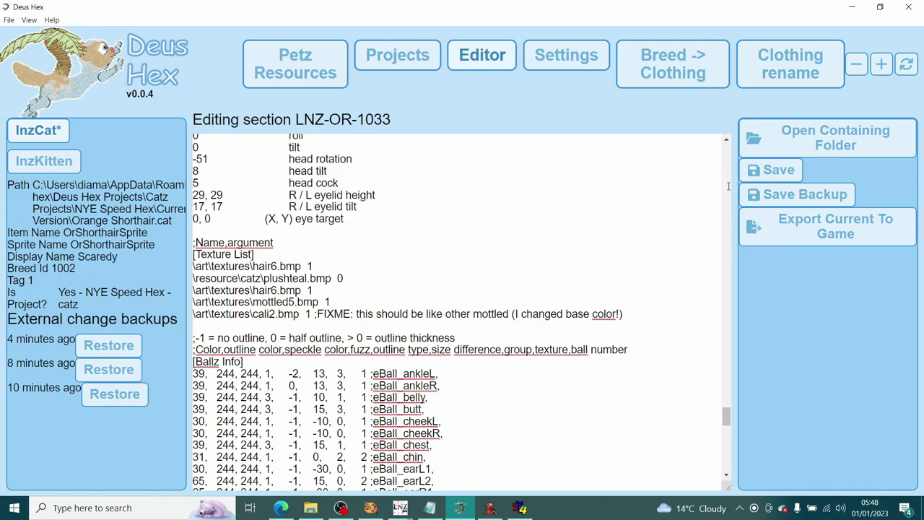
- Save the breed with the plushteal texture and export it to the game, overwriting the existing Orange Shorthair.cat
{"action": "left_click", "coordinate": [774, 169]}
{"action": "left_click", "coordinate": [814, 238]}
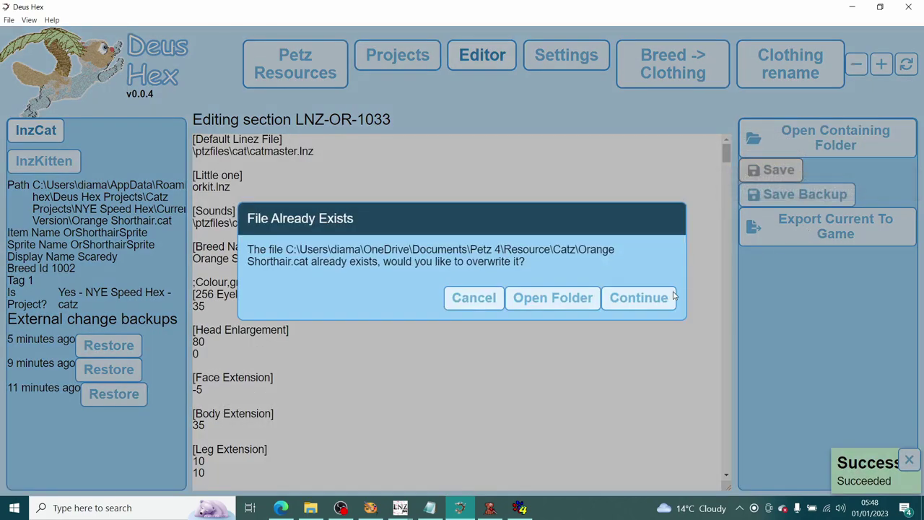
{"action": "left_click", "coordinate": [659, 299]}
- Switch to Petz 4 and bring out an Orange Shorthair to check the plushteal texture
{"action": "left_click", "coordinate": [519, 507]}
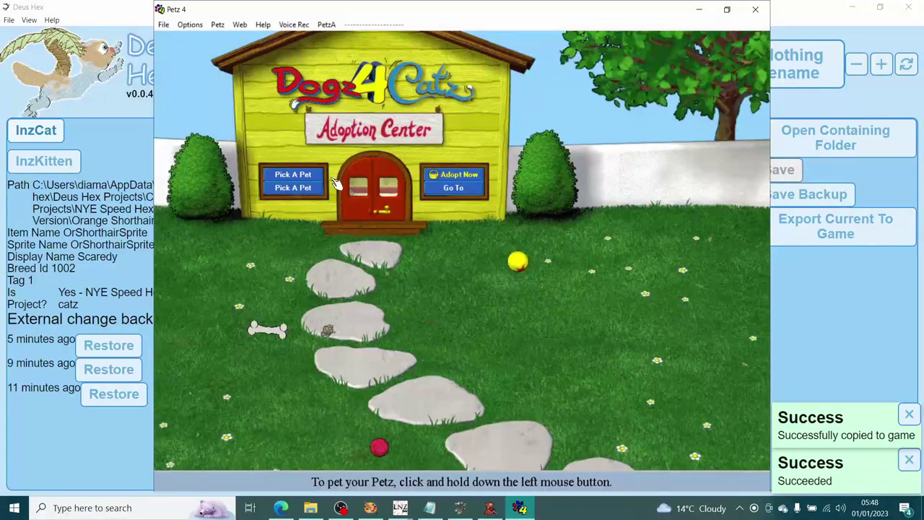
{"action": "left_click", "coordinate": [290, 180]}
{"action": "left_click", "coordinate": [365, 361]}
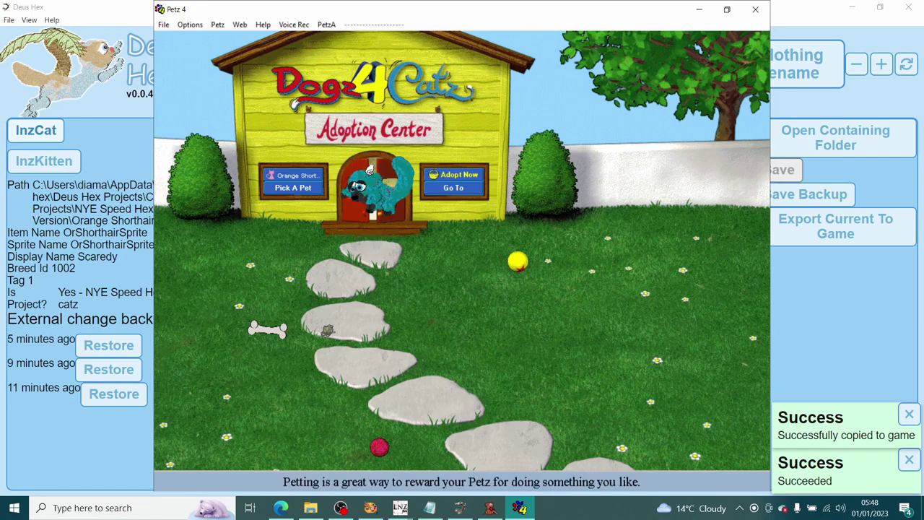
- Back in Deus Hex, copy the mottled5.bmp line of the Texture List and insert it directly below the plushteal.bmp line
{"action": "left_click", "coordinate": [696, 11]}
{"action": "scroll", "coordinate": [389, 347], "scroll_direction": "down", "scroll_amount": 20}
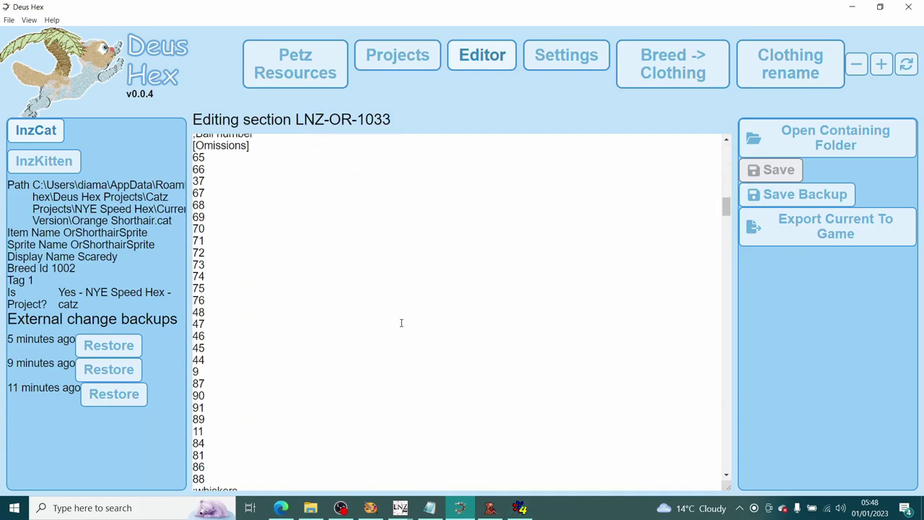
{"action": "scroll", "coordinate": [402, 323], "scroll_direction": "down", "scroll_amount": 20}
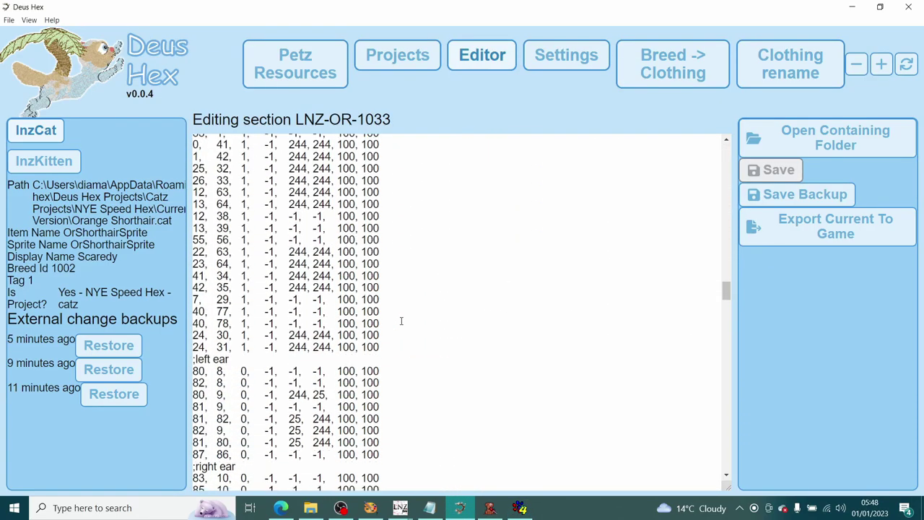
{"action": "scroll", "coordinate": [402, 321], "scroll_direction": "down", "scroll_amount": 20}
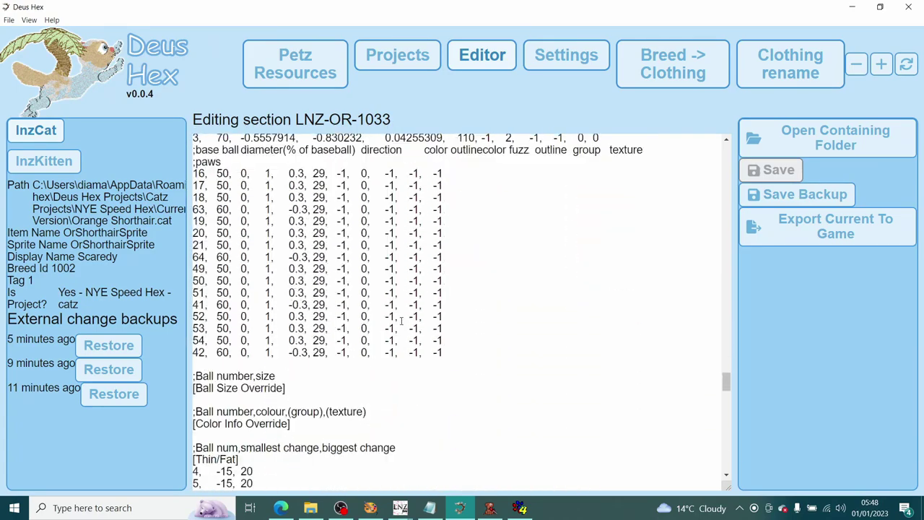
{"action": "scroll", "coordinate": [401, 321], "scroll_direction": "down", "scroll_amount": 10}
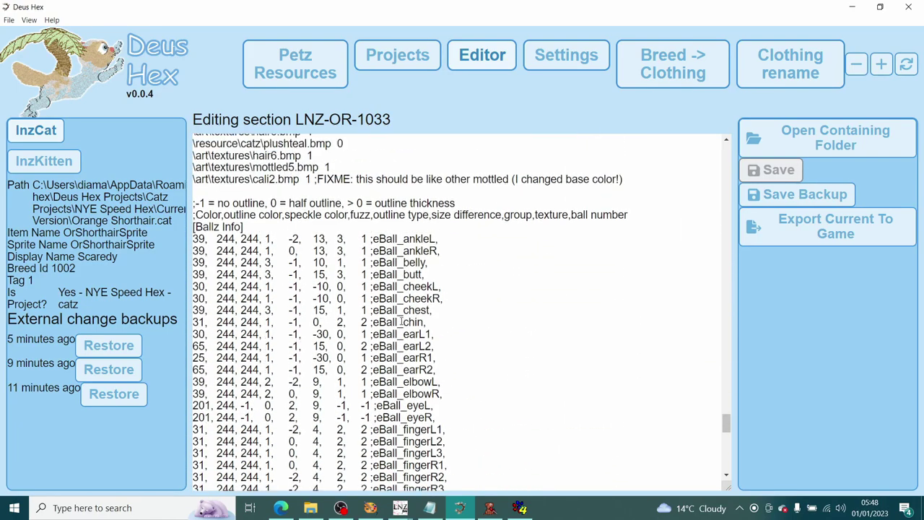
{"action": "scroll", "coordinate": [405, 333], "scroll_direction": "up", "scroll_amount": 3}
{"action": "left_click_drag", "start_coordinate": [317, 302], "coordinate": [175, 306]}
{"action": "key", "text": "ctrl+c"}
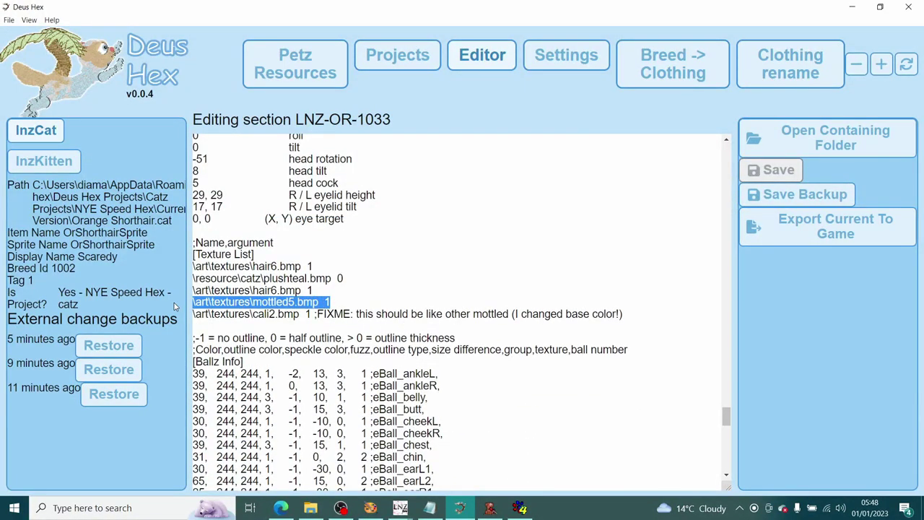
{"action": "left_click", "coordinate": [365, 279]}
{"action": "key", "text": "shift+Home"}
{"action": "key", "text": "ctrl+v"}
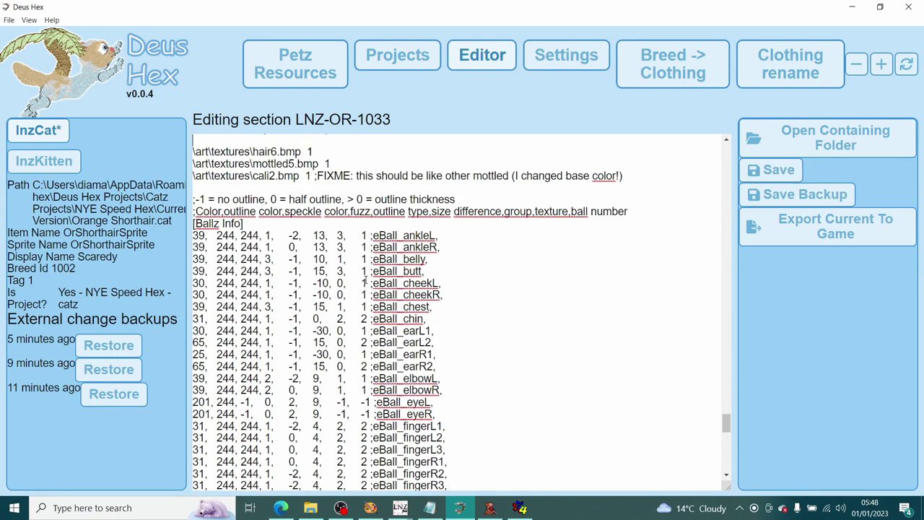
{"action": "scroll", "coordinate": [366, 282], "scroll_direction": "up", "scroll_amount": 3}
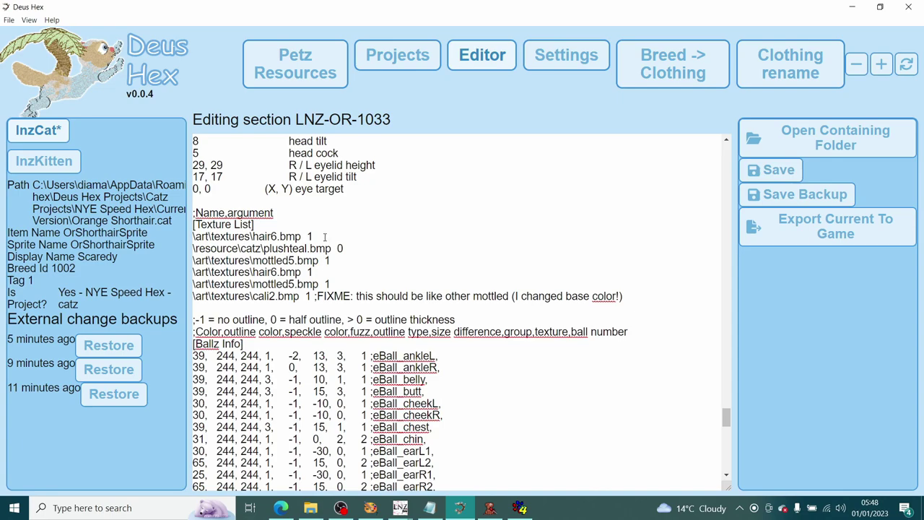
- Delete the first hair6.bmp line from the Texture List so that plushteal.bmp heads the list
{"action": "left_click_drag", "start_coordinate": [325, 237], "coordinate": [220, 236]}
{"action": "key", "text": "BackSpace"}
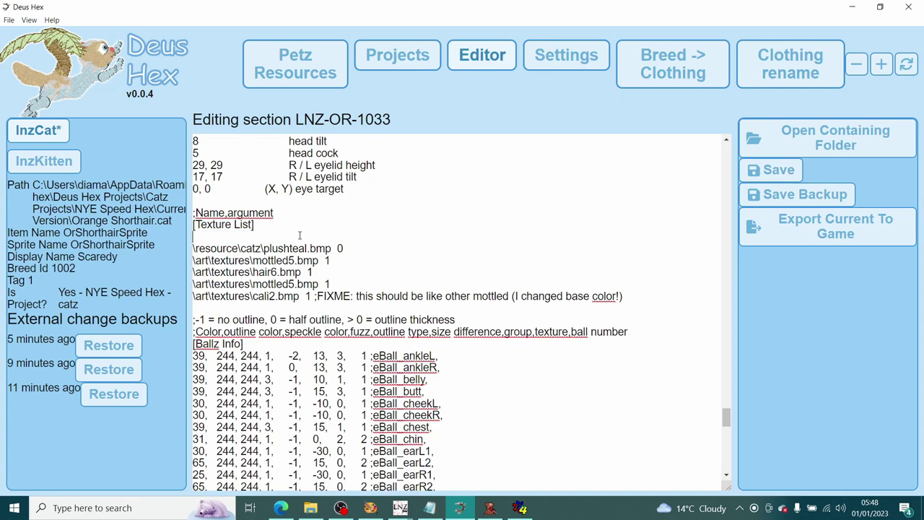
{"action": "key", "text": "Delete"}
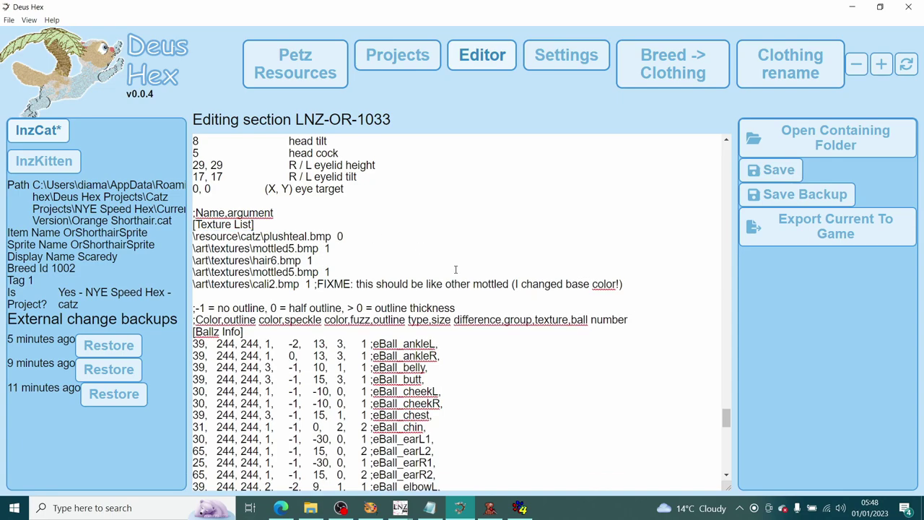
- Save the reordered texture list and export the current version to the game, overwriting the existing breed file
{"action": "left_click", "coordinate": [750, 171]}
{"action": "left_click", "coordinate": [779, 225]}
{"action": "left_click", "coordinate": [627, 297]}
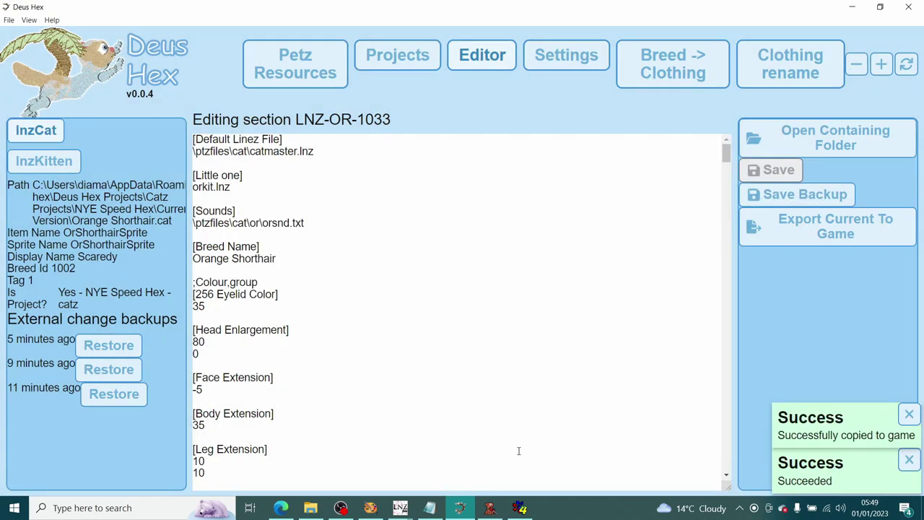
- Switch to Petz 4 and bring an Orange Shorthair out of the Adoption Center to check the new texture order
{"action": "left_click", "coordinate": [519, 508]}
{"action": "left_click", "coordinate": [292, 180]}
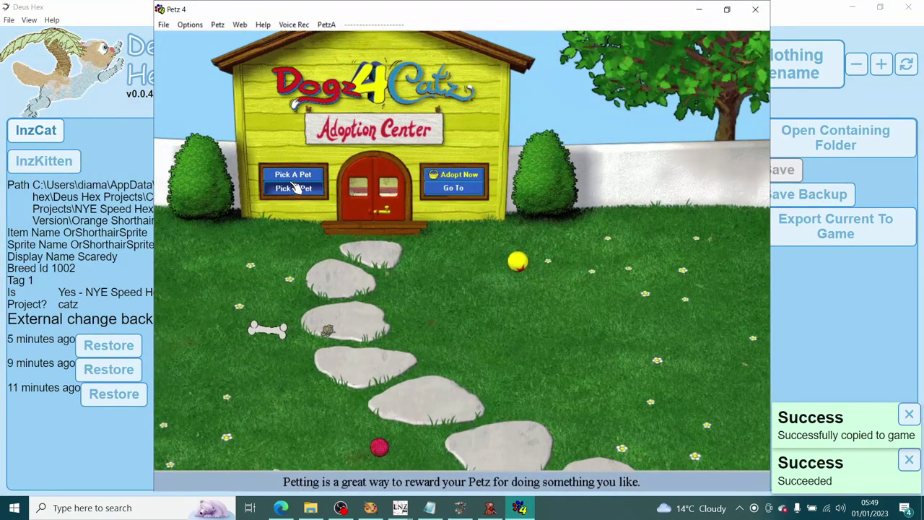
{"action": "left_click", "coordinate": [361, 347]}
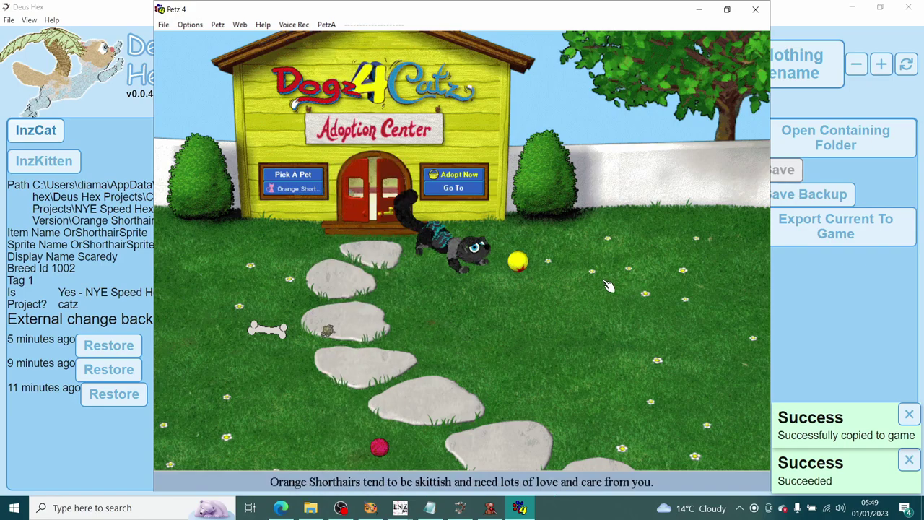
- Set the cat's age to 100 with the global brainsliders, move it around the yard and return it to the Adoption Center
{"action": "left_click", "coordinate": [326, 24]}
{"action": "left_click", "coordinate": [356, 68]}
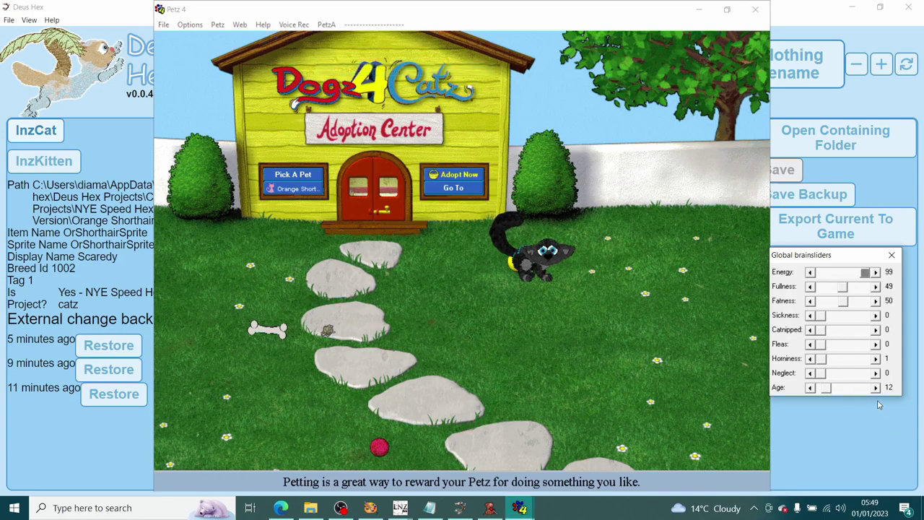
{"action": "left_click_drag", "start_coordinate": [824, 388], "coordinate": [868, 388]}
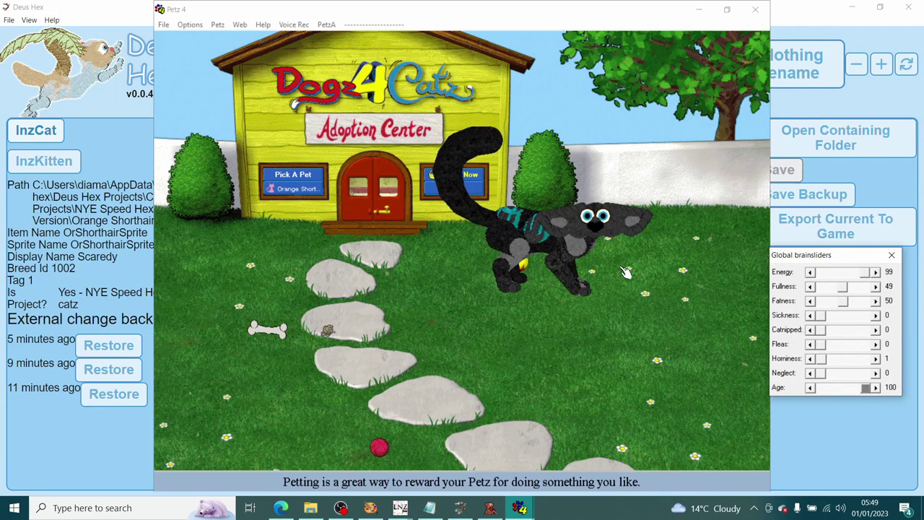
{"action": "left_click", "coordinate": [581, 249]}
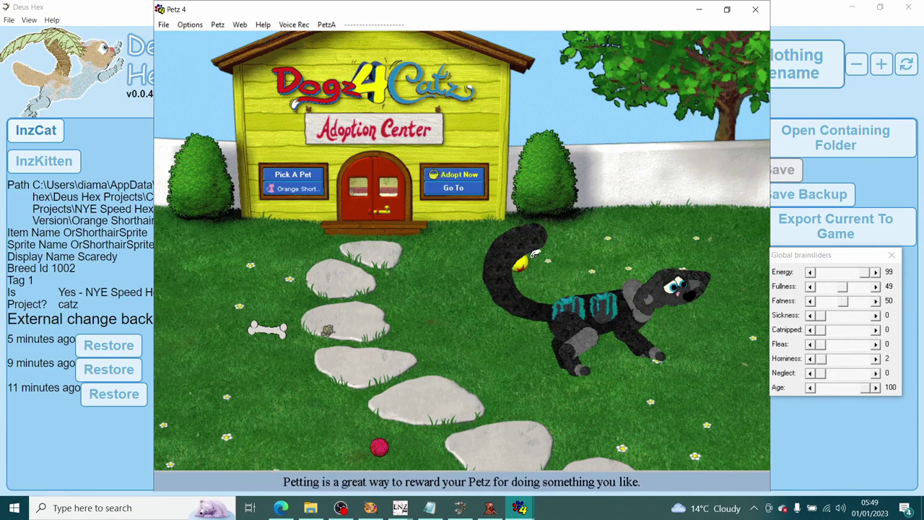
{"action": "left_click_drag", "start_coordinate": [649, 296], "coordinate": [390, 180]}
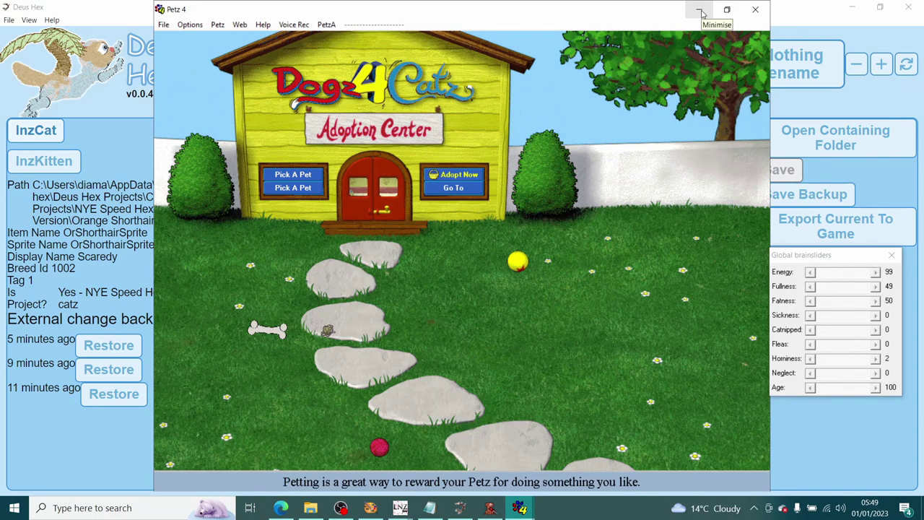
- Switch from Petz 4 to the Catz resource folder at the mottled textures and close the Global brainsliders window
{"action": "left_click", "coordinate": [700, 10]}
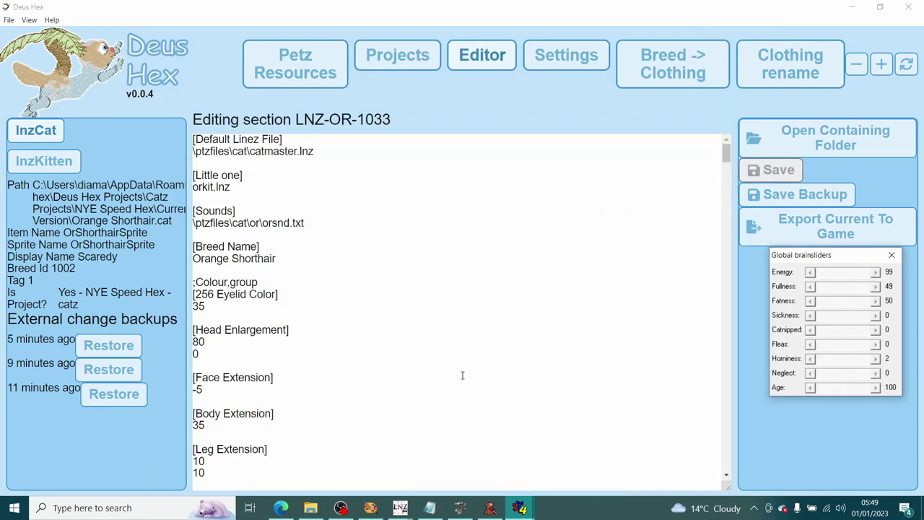
{"action": "left_click", "coordinate": [310, 507]}
{"action": "left_click", "coordinate": [604, 361]}
{"action": "scroll", "coordinate": [606, 361], "scroll_direction": "down", "scroll_amount": 5}
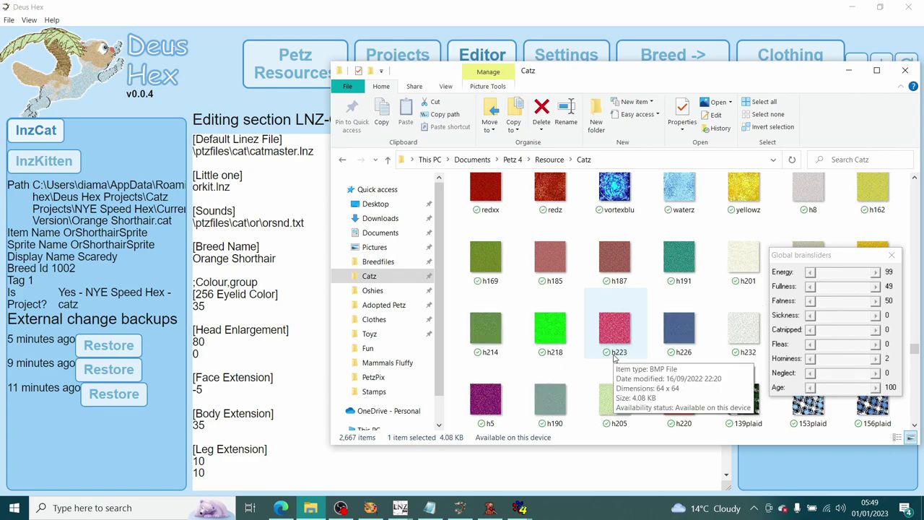
{"action": "key", "text": "m"}
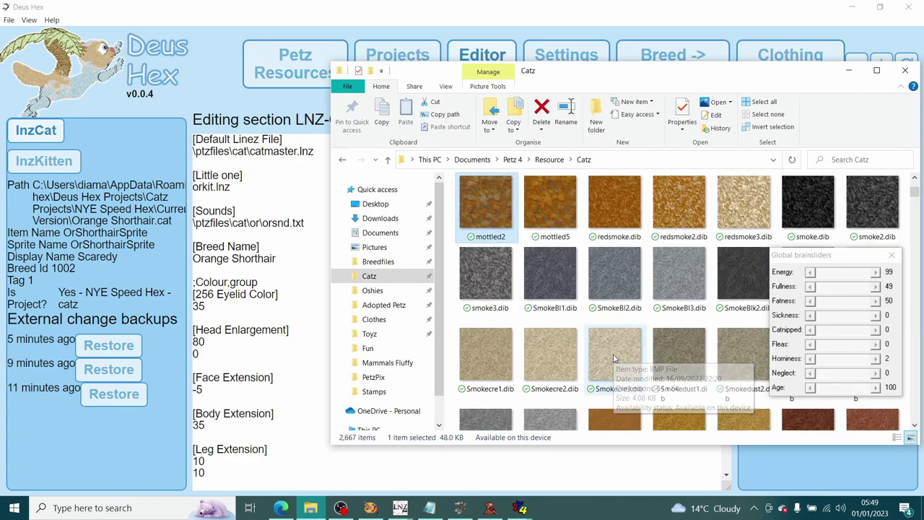
{"action": "left_click", "coordinate": [891, 255]}
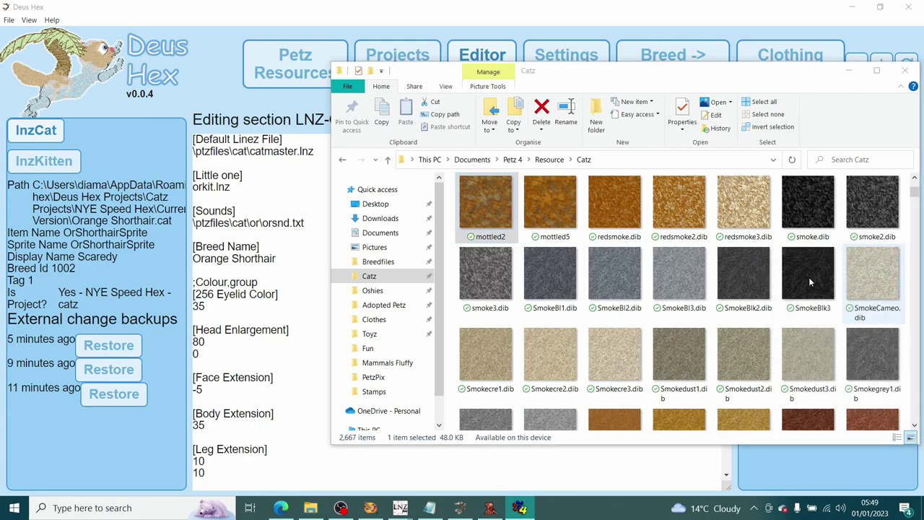
{"action": "left_click", "coordinate": [746, 284]}
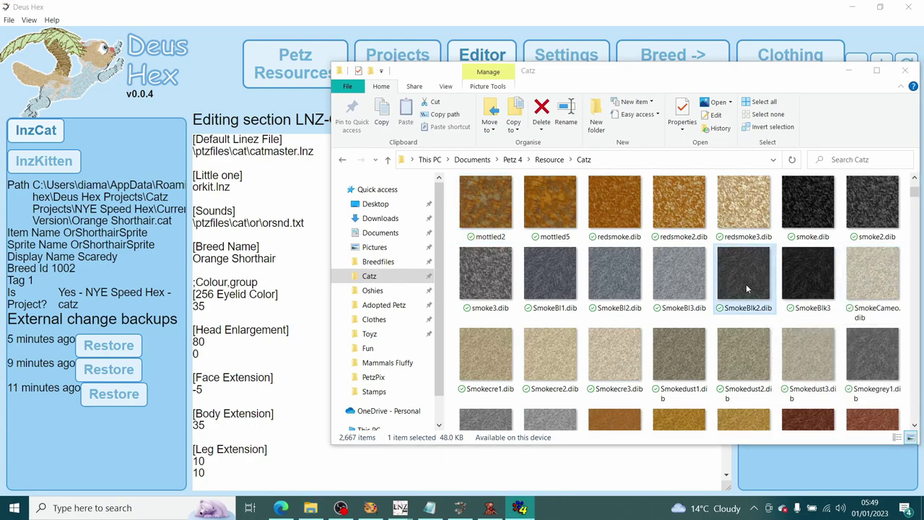
- Browse the Alenaruffled, smoke, hair and mottled texture thumbnails in the Catz folder for a possible second texture
{"action": "scroll", "coordinate": [745, 283], "scroll_direction": "down", "scroll_amount": 10}
{"action": "scroll", "coordinate": [714, 308], "scroll_direction": "down", "scroll_amount": 4}
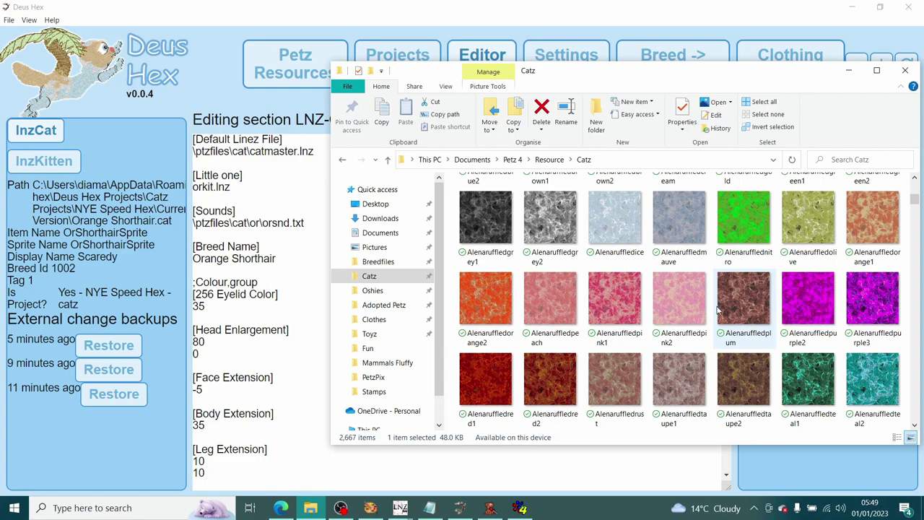
{"action": "left_click", "coordinate": [487, 232]}
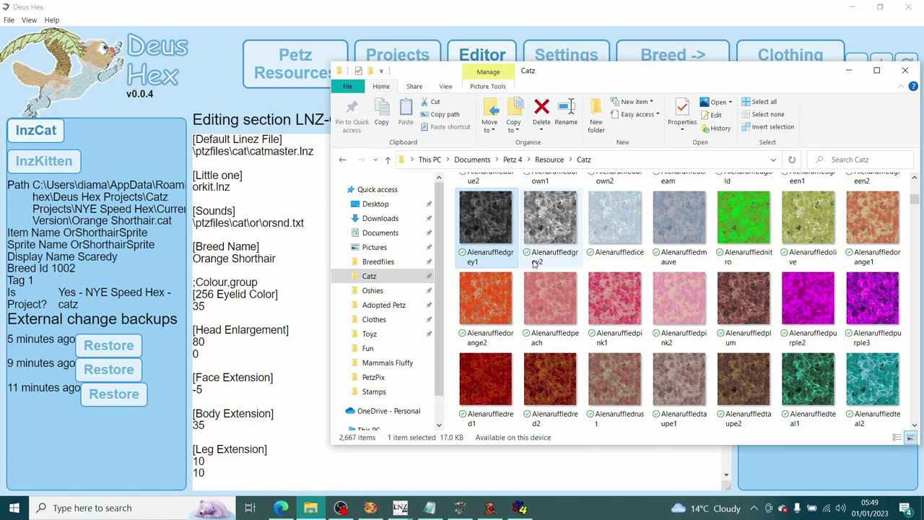
{"action": "scroll", "coordinate": [572, 277], "scroll_direction": "down", "scroll_amount": 5}
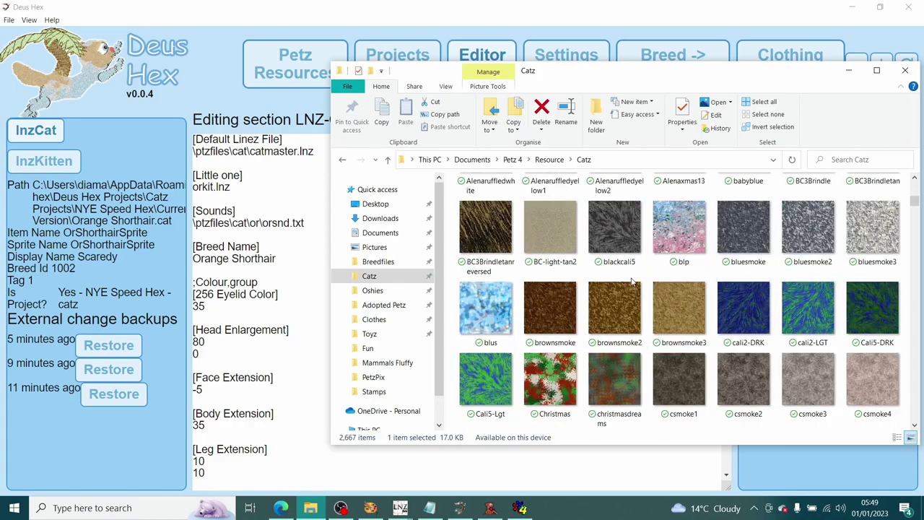
{"action": "scroll", "coordinate": [631, 281], "scroll_direction": "down", "scroll_amount": 5}
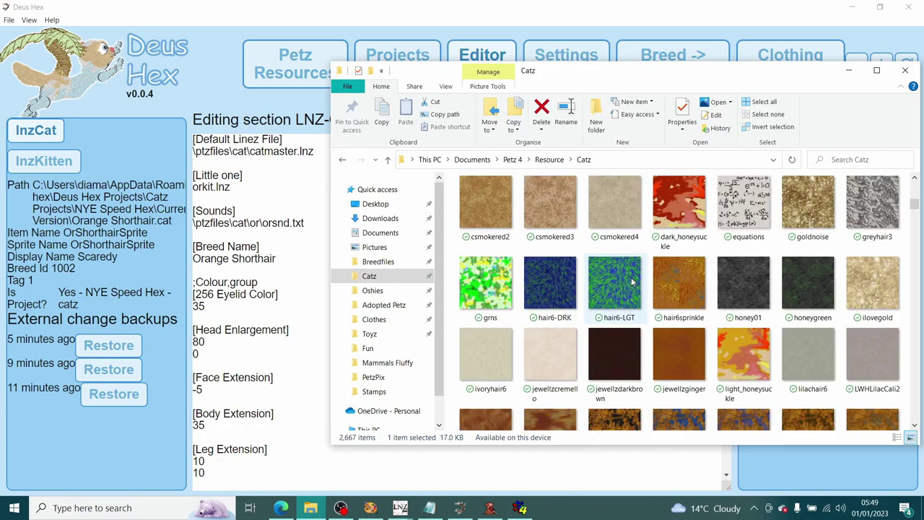
{"action": "scroll", "coordinate": [632, 283], "scroll_direction": "down", "scroll_amount": 10}
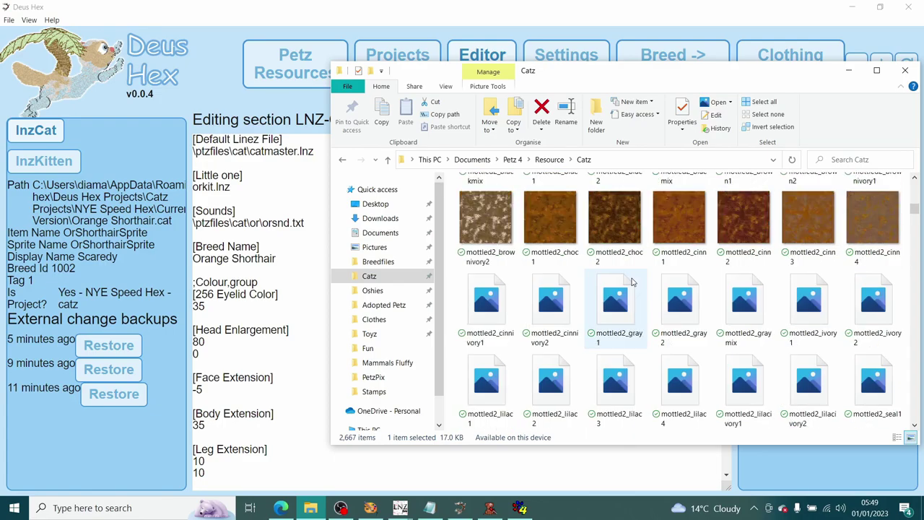
{"action": "scroll", "coordinate": [632, 281], "scroll_direction": "up", "scroll_amount": 3}
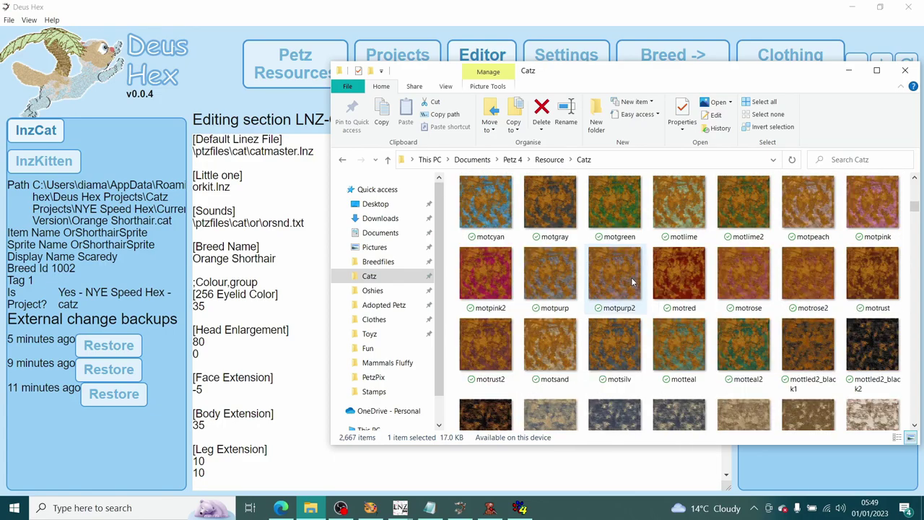
{"action": "scroll", "coordinate": [632, 282], "scroll_direction": "down", "scroll_amount": 2}
{"action": "scroll", "coordinate": [632, 282], "scroll_direction": "down", "scroll_amount": 15}
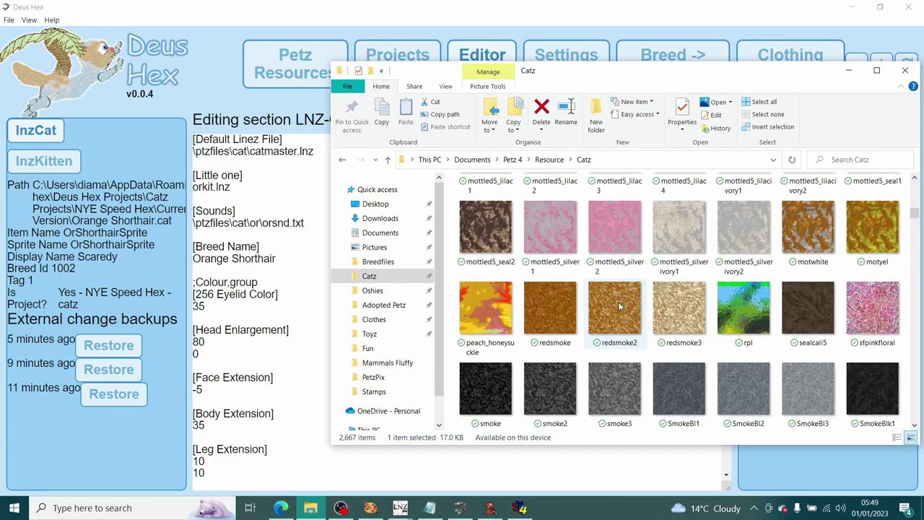
{"action": "scroll", "coordinate": [618, 302], "scroll_direction": "down", "scroll_amount": 2}
- Examine the roan, shaded, crextab, bluefur and rextip textures in the Catz folder for a suitable texture
{"action": "left_click", "coordinate": [608, 299]}
{"action": "type", "text": "ro"}
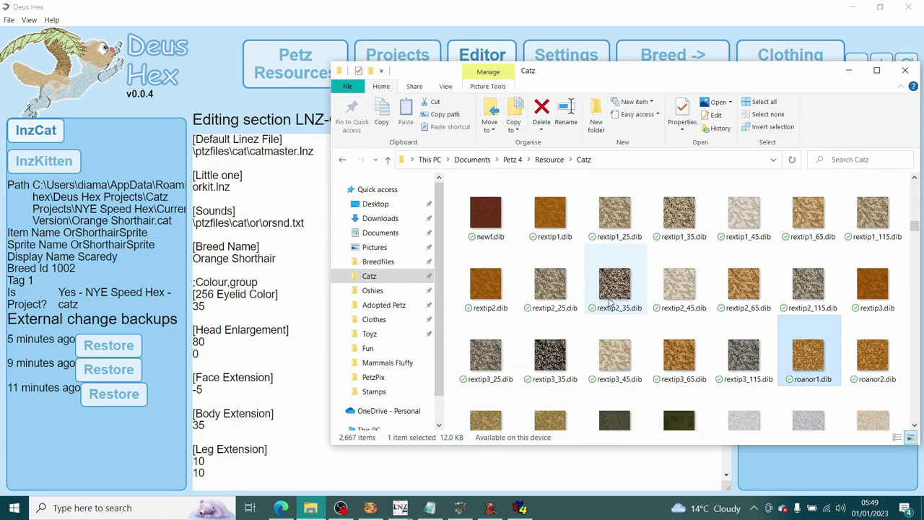
{"action": "scroll", "coordinate": [604, 290], "scroll_direction": "down", "scroll_amount": 3}
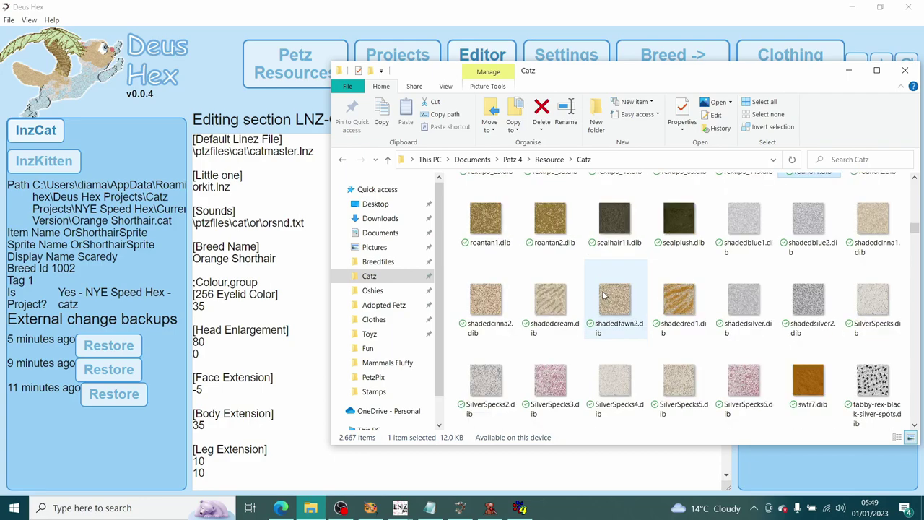
{"action": "left_click", "coordinate": [605, 296]}
{"action": "scroll", "coordinate": [605, 296], "scroll_direction": "up", "scroll_amount": 15}
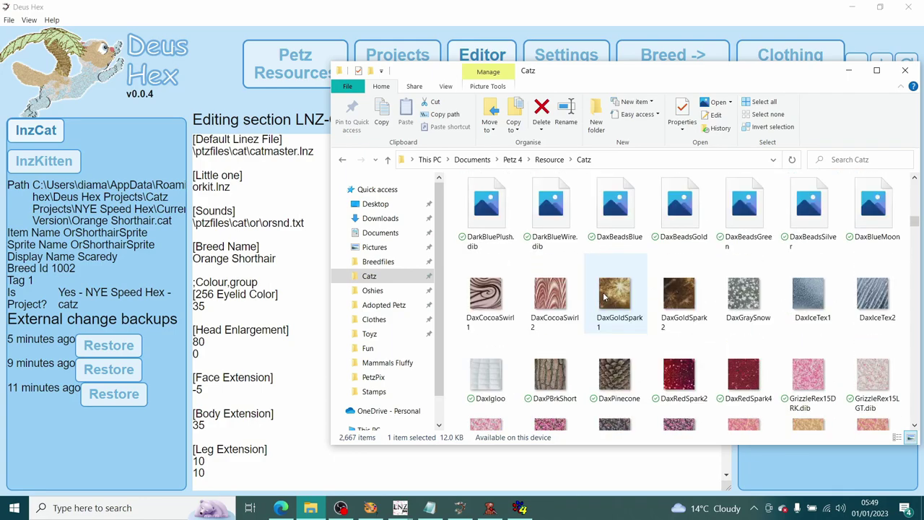
{"action": "scroll", "coordinate": [603, 296], "scroll_direction": "up", "scroll_amount": 2}
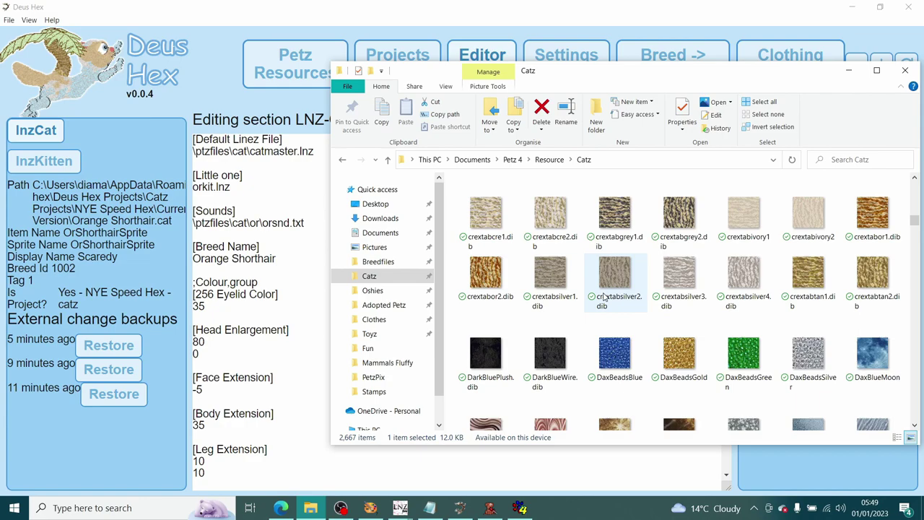
{"action": "left_click", "coordinate": [610, 348]}
{"action": "type", "text": "bl"}
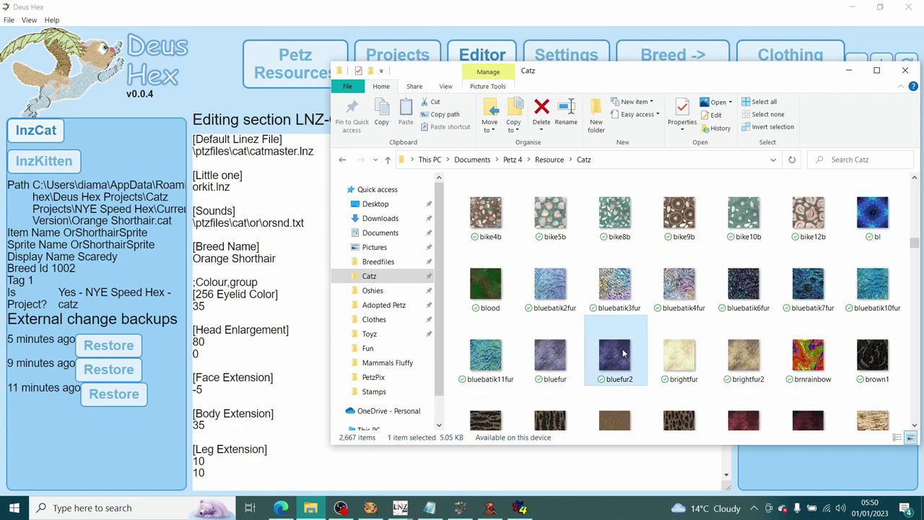
{"action": "scroll", "coordinate": [623, 353], "scroll_direction": "down", "scroll_amount": 3}
{"action": "scroll", "coordinate": [623, 353], "scroll_direction": "down", "scroll_amount": 10}
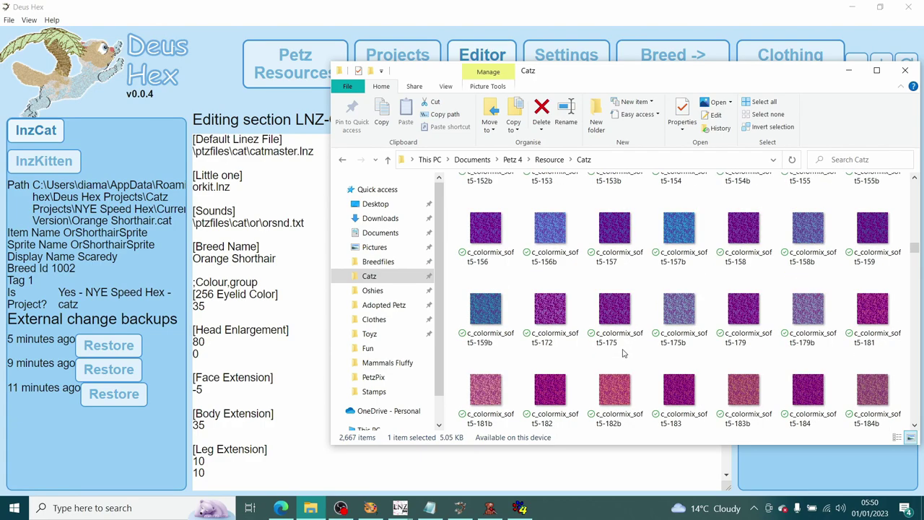
{"action": "scroll", "coordinate": [620, 342], "scroll_direction": "down", "scroll_amount": 15}
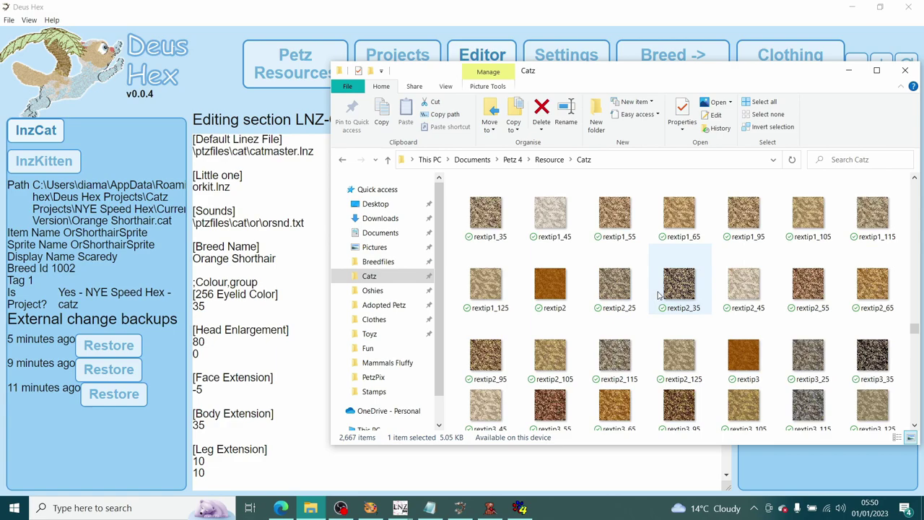
{"action": "scroll", "coordinate": [656, 296], "scroll_direction": "down", "scroll_amount": 5}
{"action": "scroll", "coordinate": [806, 330], "scroll_direction": "up", "scroll_amount": 3}
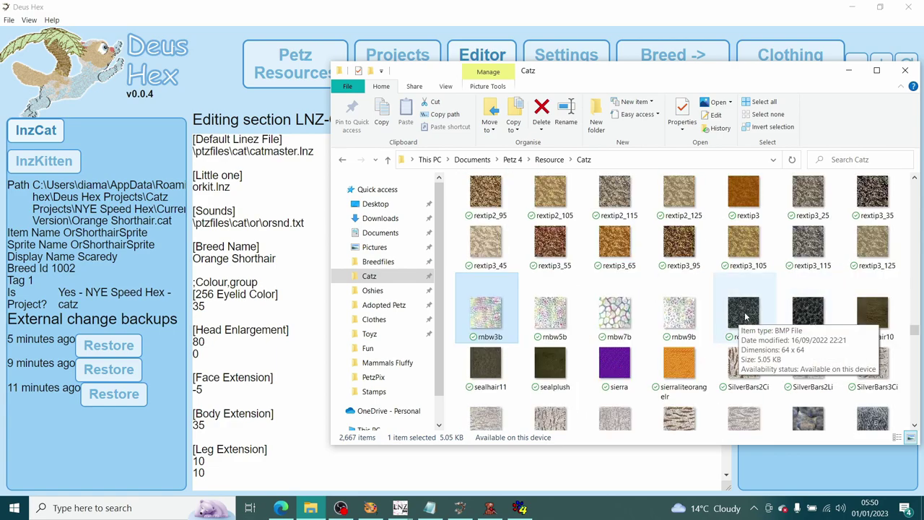
- Copy the file name of the roanblk2 texture without renaming the file
{"action": "left_click", "coordinate": [806, 312]}
{"action": "right_click", "coordinate": [807, 312]}
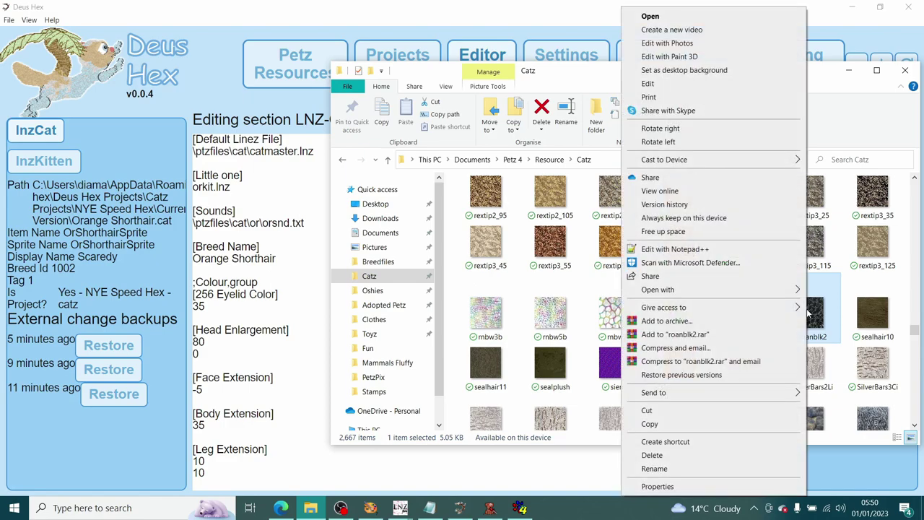
{"action": "left_click", "coordinate": [681, 467]}
{"action": "key", "text": "ctrl+c"}
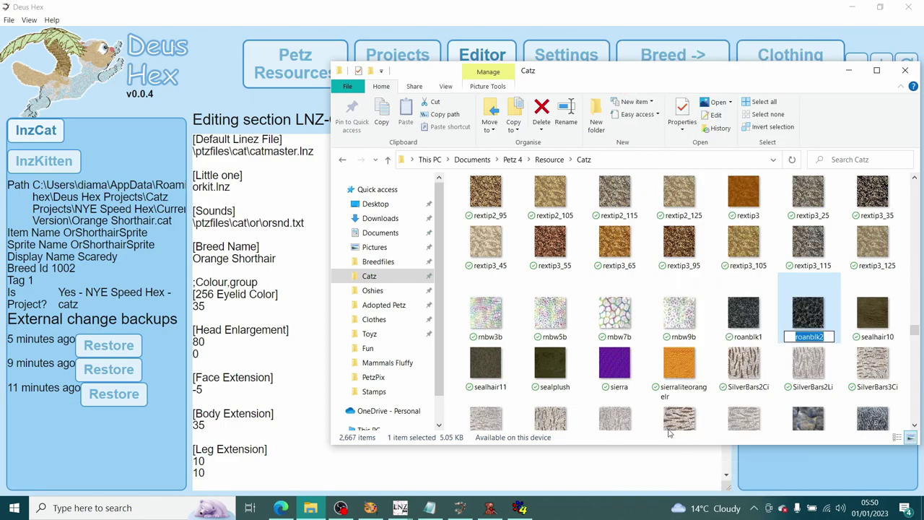
{"action": "key", "text": "Return"}
- Paste roanblk2 as a new line below plushteal.bmp in the breed's Texture List in Deus Hex
{"action": "scroll", "coordinate": [303, 318], "scroll_direction": "down", "scroll_amount": 7}
{"action": "scroll", "coordinate": [282, 307], "scroll_direction": "down", "scroll_amount": 20}
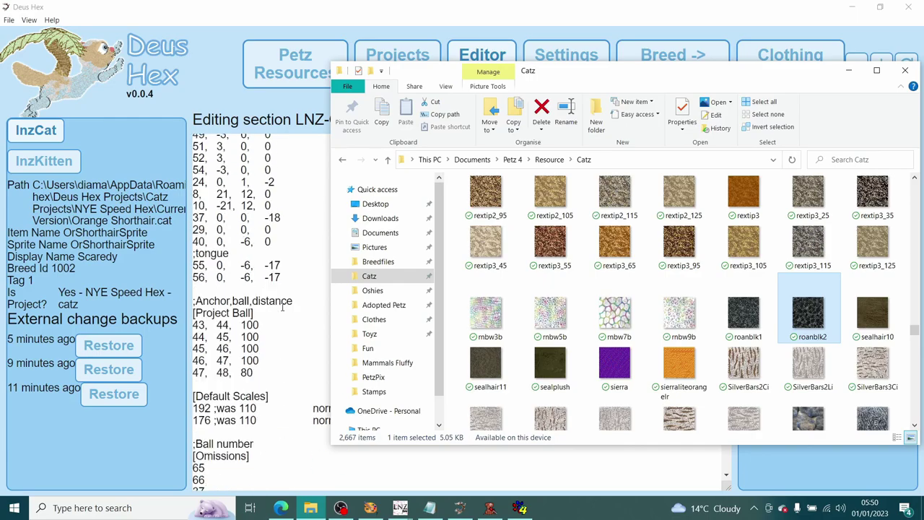
{"action": "scroll", "coordinate": [283, 306], "scroll_direction": "down", "scroll_amount": 20}
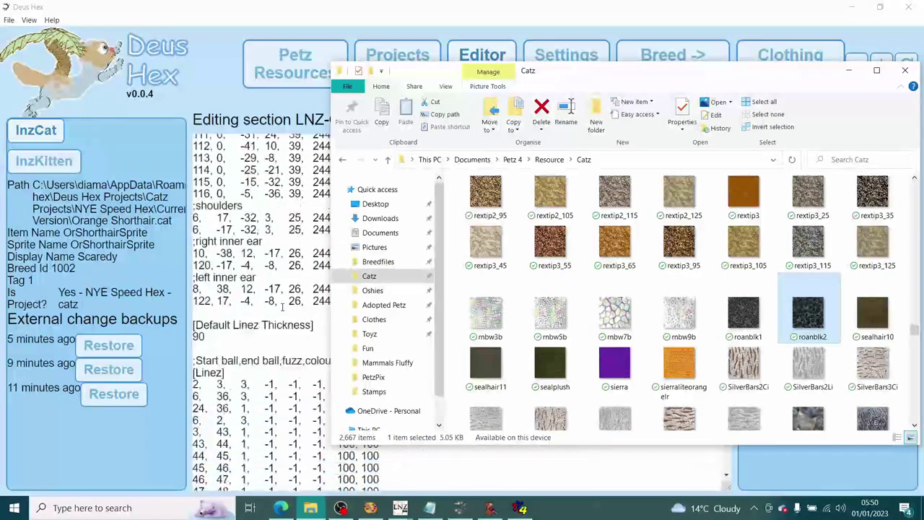
{"action": "scroll", "coordinate": [282, 307], "scroll_direction": "down", "scroll_amount": 20}
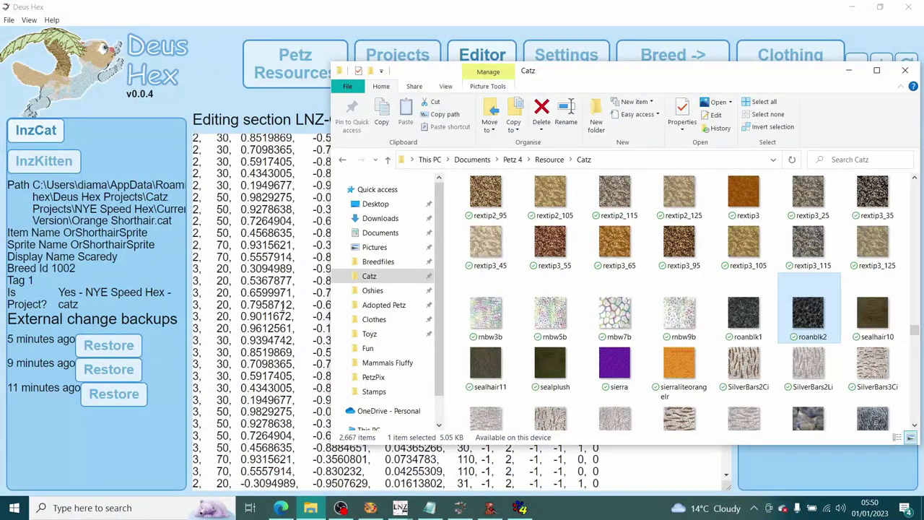
{"action": "scroll", "coordinate": [282, 307], "scroll_direction": "down", "scroll_amount": 10}
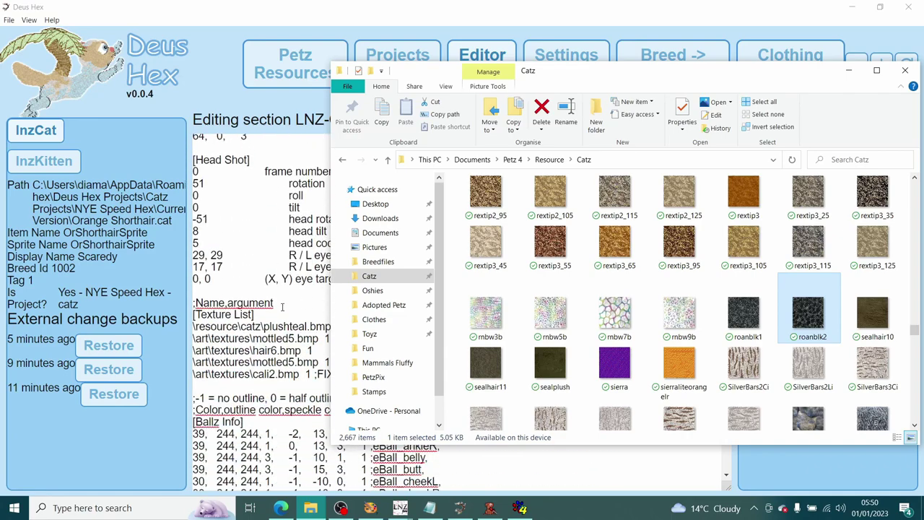
{"action": "left_click", "coordinate": [848, 70]}
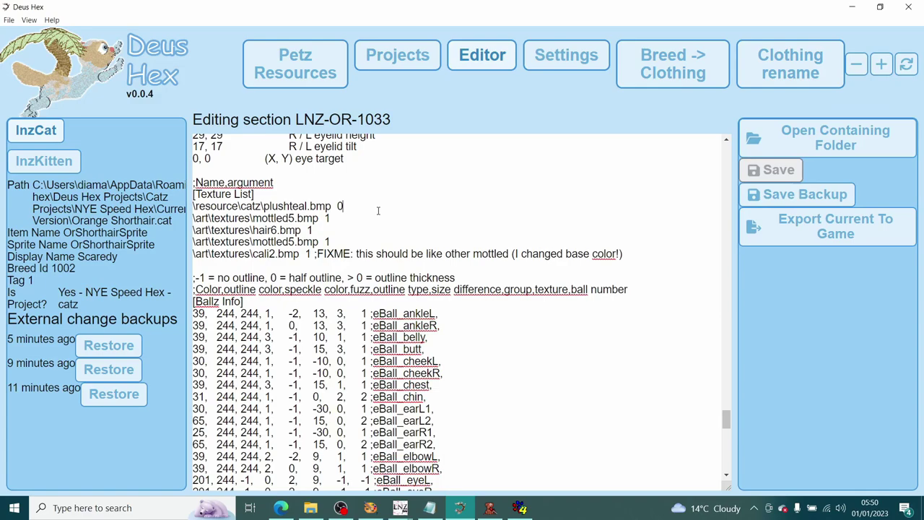
{"action": "scroll", "coordinate": [377, 210], "scroll_direction": "down", "scroll_amount": 2}
{"action": "key", "text": "ctrl+v"}
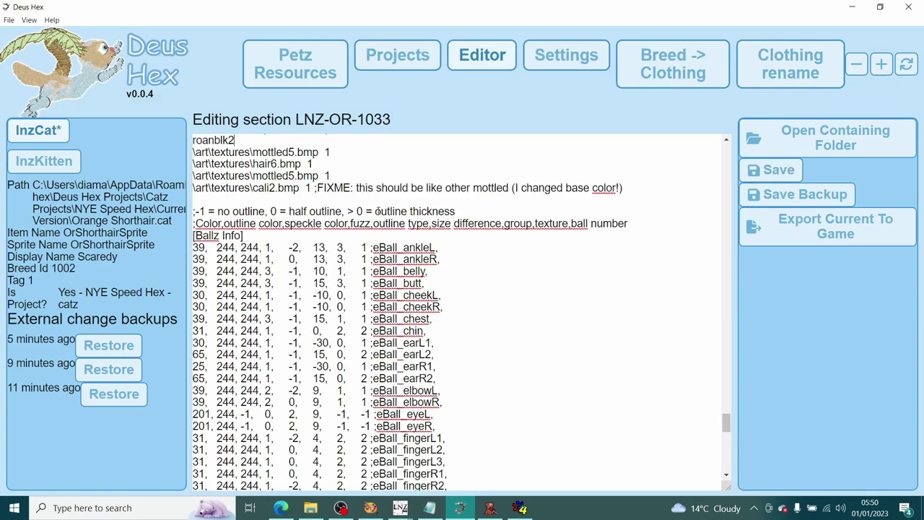
- Copy the \resource\catz\ path from the plushteal.bmp line and put it in front of roanblk2
{"action": "scroll", "coordinate": [377, 210], "scroll_direction": "up", "scroll_amount": 5}
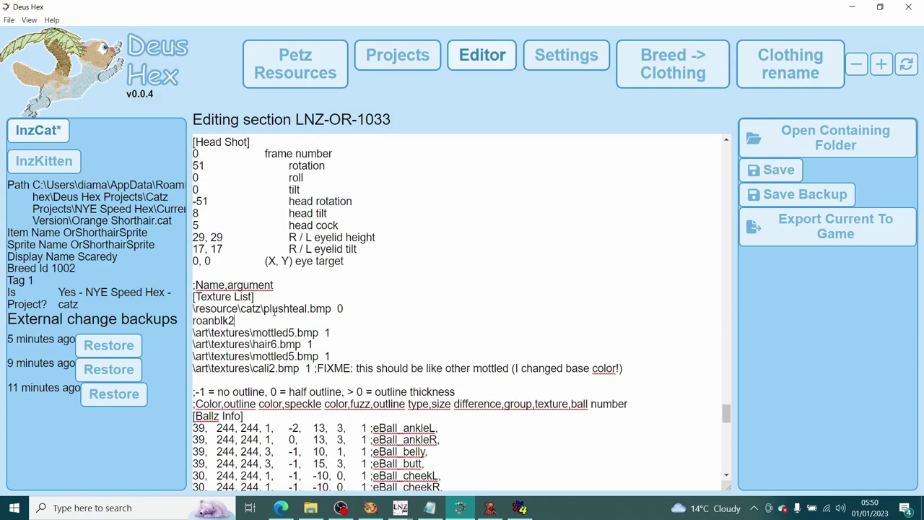
{"action": "left_click_drag", "start_coordinate": [264, 309], "coordinate": [174, 312]}
{"action": "key", "text": "ctrl+c"}
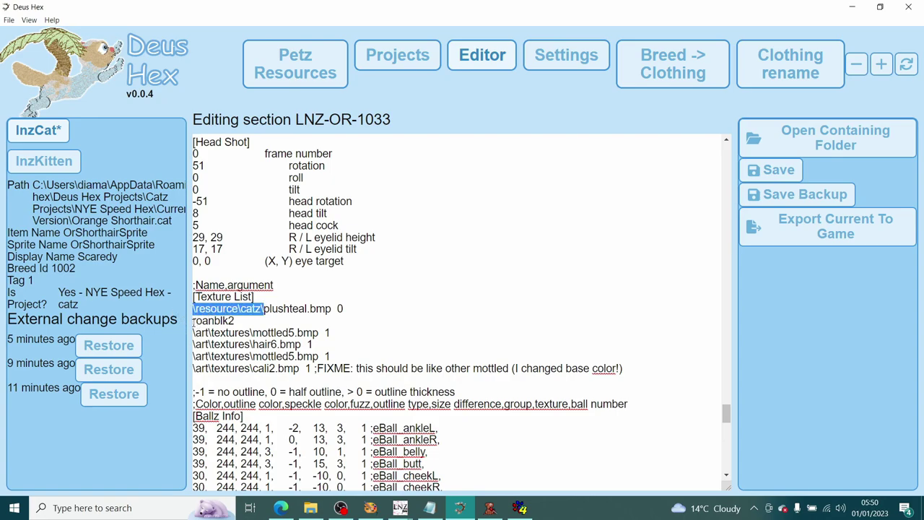
{"action": "left_click", "coordinate": [195, 323]}
{"action": "key", "text": "ctrl+v"}
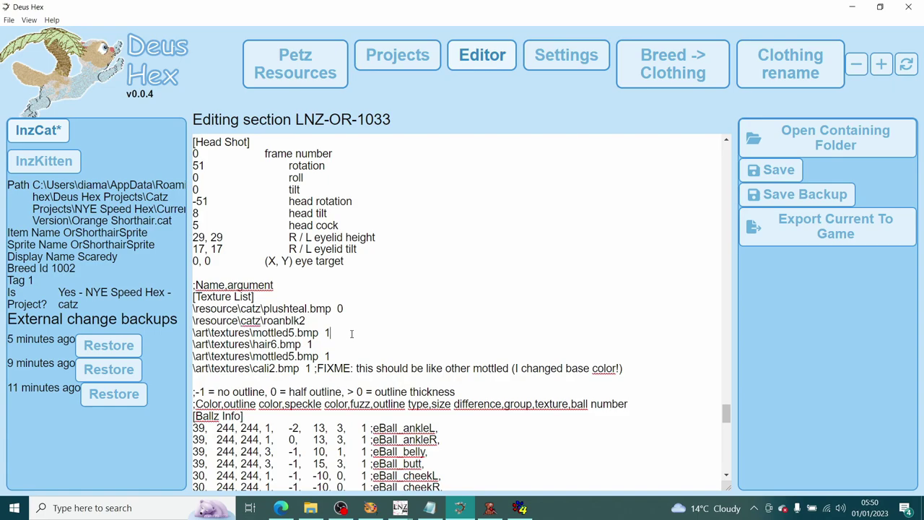
- Delete the mottled5.bmp line directly below roanblk2 and complete the roanblk2 entry with the .bmp extension and argument 0
{"action": "left_click_drag", "start_coordinate": [351, 333], "coordinate": [228, 333]}
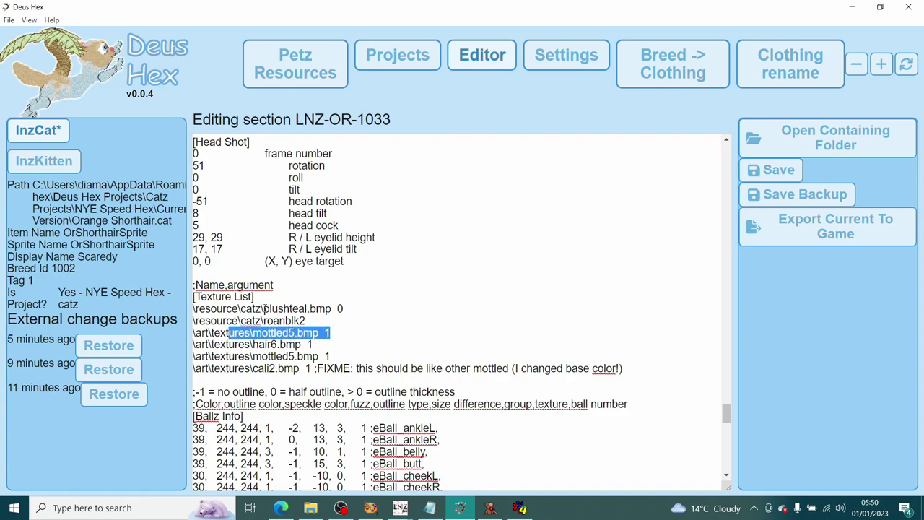
{"action": "left_click_drag", "start_coordinate": [349, 334], "coordinate": [163, 337]}
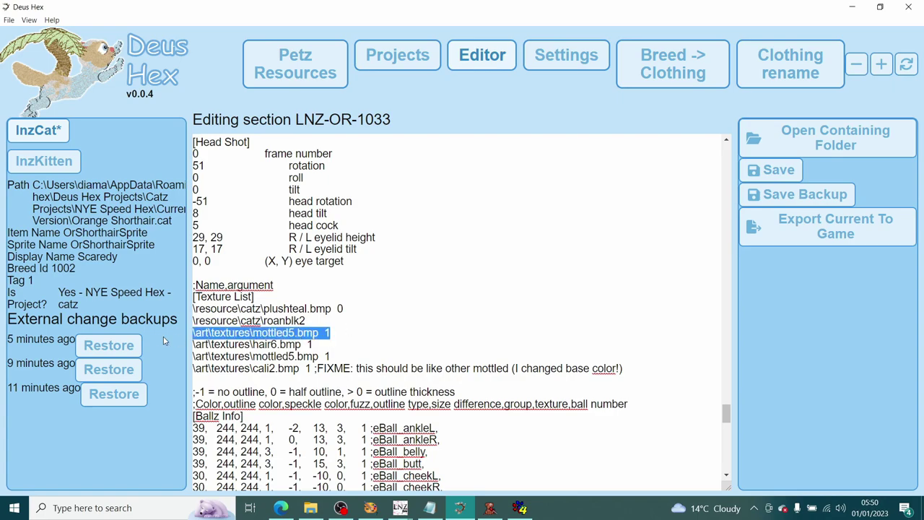
{"action": "key", "text": "Delete"}
{"action": "key", "text": "BackSpace"}
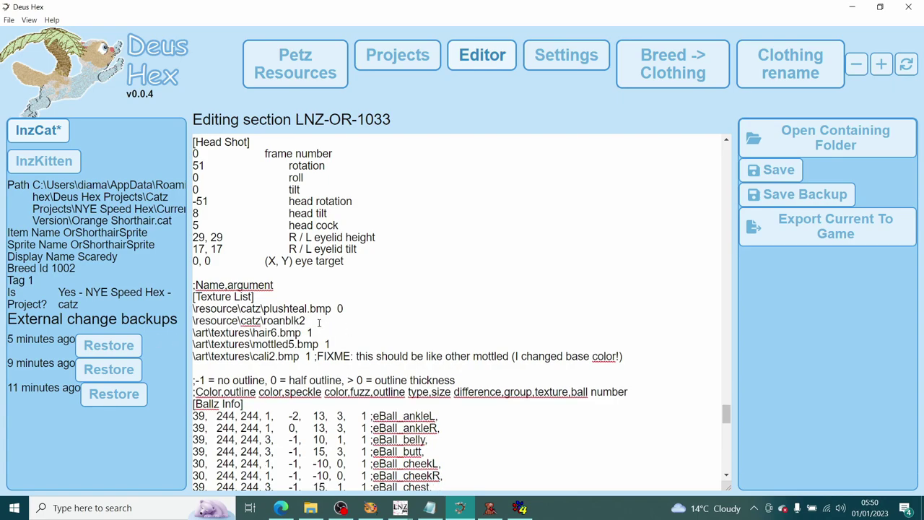
{"action": "type", "text": "bmp  0"}
- Save the cat breed changes and export the current version to the game, overwriting the existing Orange Shorthair.cat
{"action": "left_click", "coordinate": [774, 170]}
{"action": "left_click", "coordinate": [801, 228]}
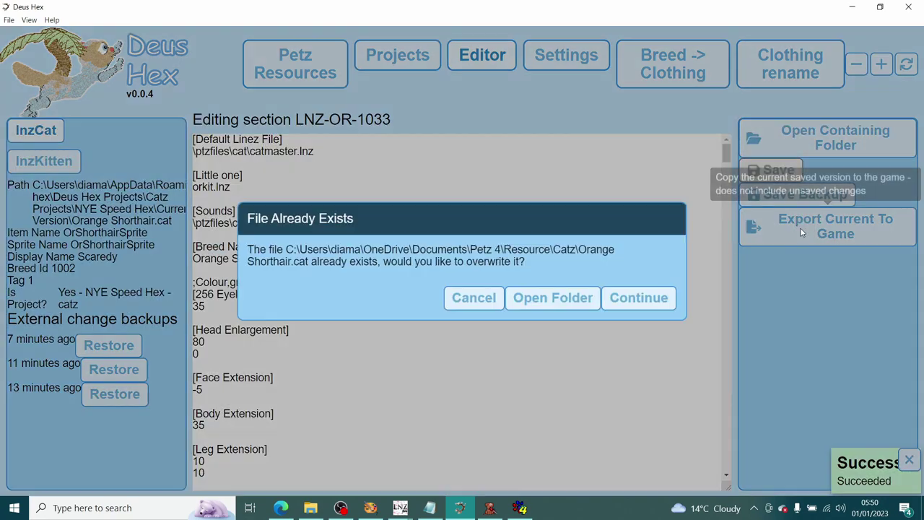
{"action": "left_click", "coordinate": [639, 299]}
- In Petz 4, bring out an Orange Shorthair at the Adoption Center and raise its age to 100 in the global brain sliders
{"action": "left_click", "coordinate": [516, 509]}
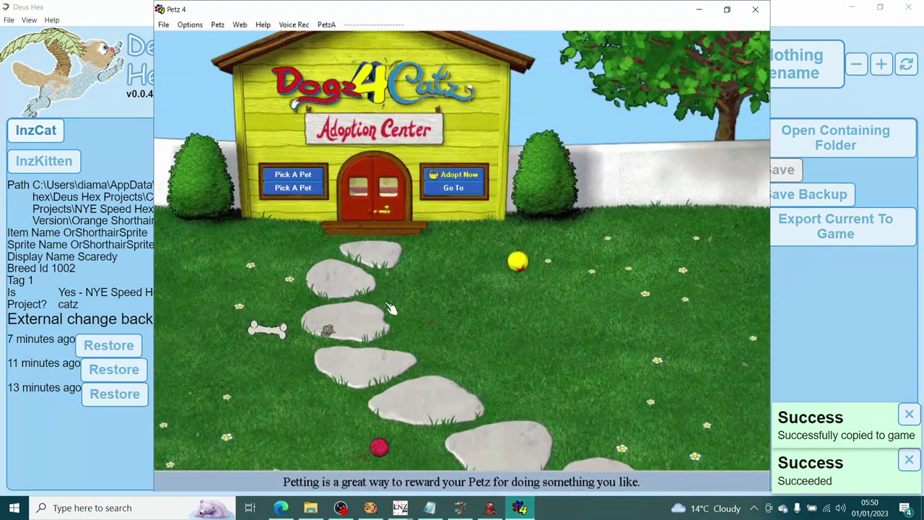
{"action": "left_click", "coordinate": [292, 184]}
{"action": "left_click", "coordinate": [375, 402]}
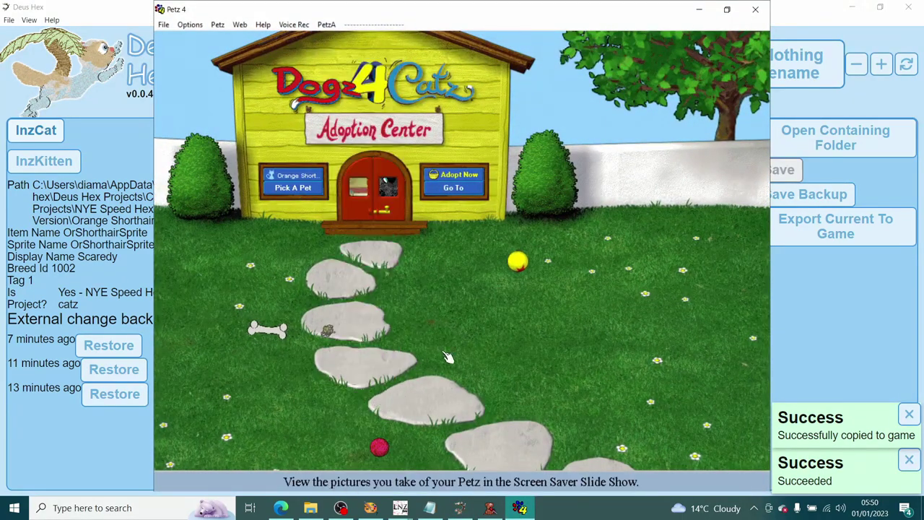
{"action": "left_click", "coordinate": [326, 25]}
{"action": "left_click", "coordinate": [347, 70]}
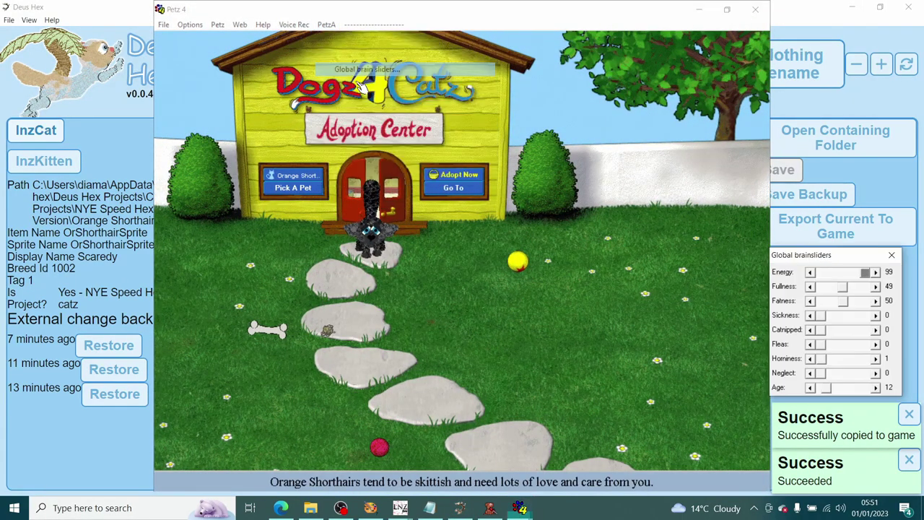
{"action": "left_click_drag", "start_coordinate": [828, 388], "coordinate": [865, 388]}
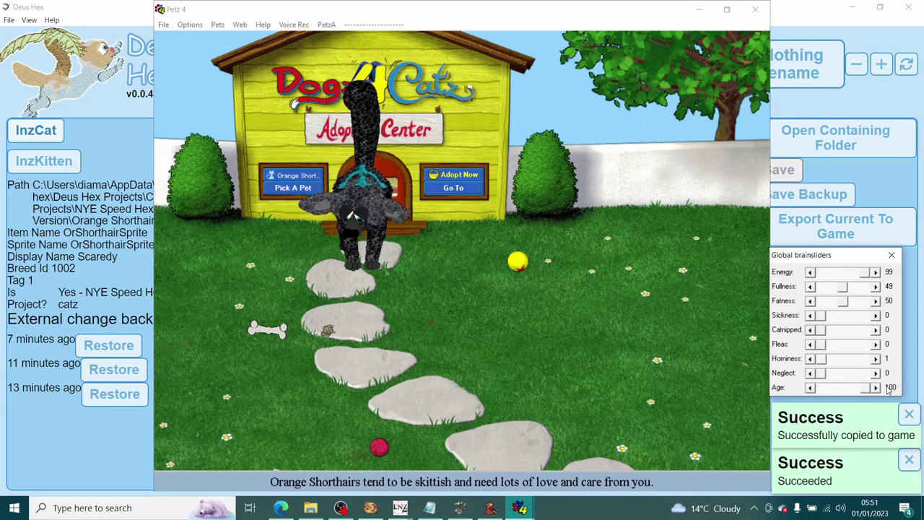
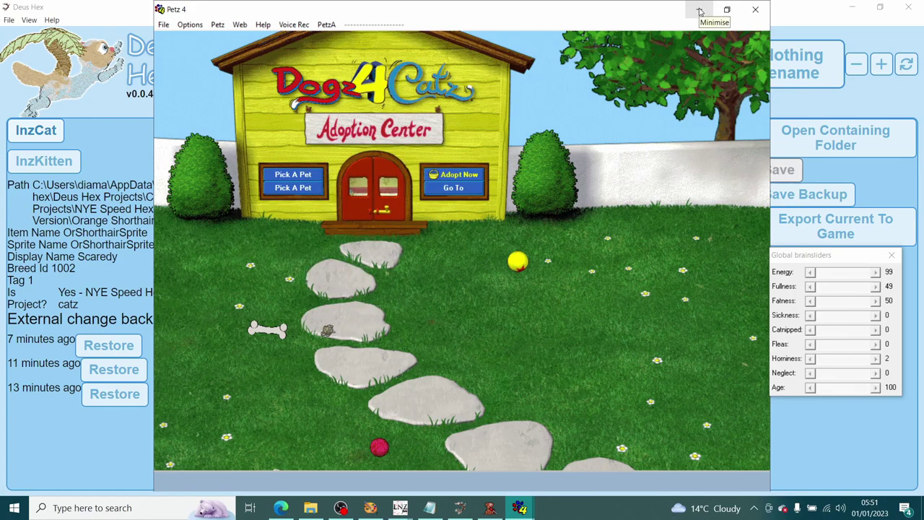
- Back in Deus Hex, replace plushteal with motteal in the first entry of the breed's Texture List
{"action": "left_click", "coordinate": [699, 10]}
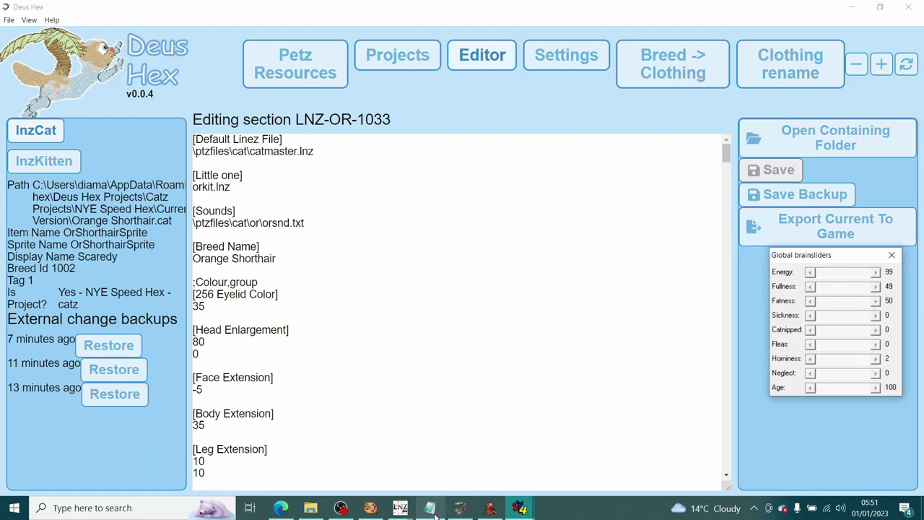
{"action": "scroll", "coordinate": [394, 372], "scroll_direction": "down", "scroll_amount": 20}
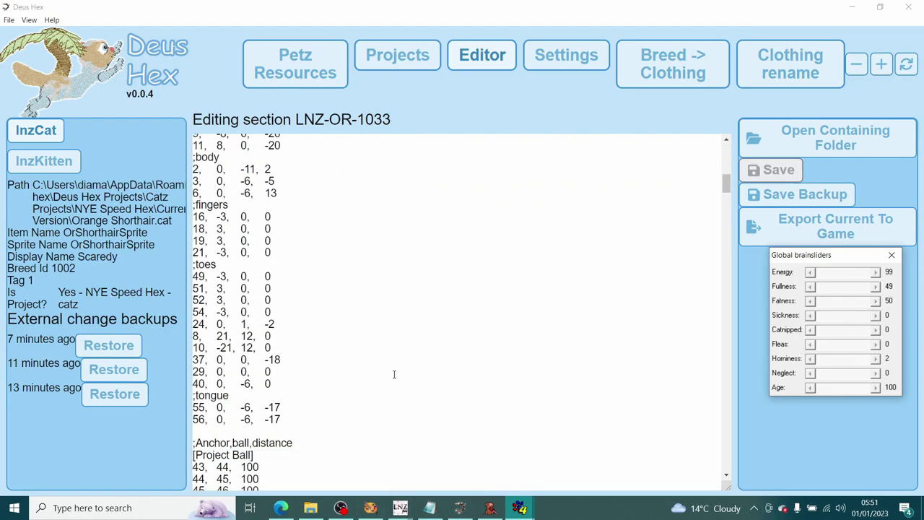
{"action": "scroll", "coordinate": [395, 372], "scroll_direction": "down", "scroll_amount": 20}
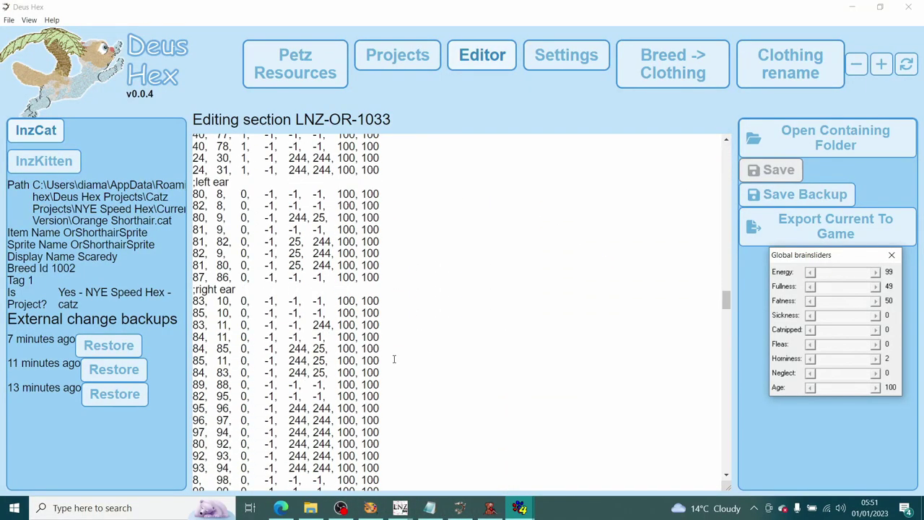
{"action": "scroll", "coordinate": [394, 359], "scroll_direction": "down", "scroll_amount": 20}
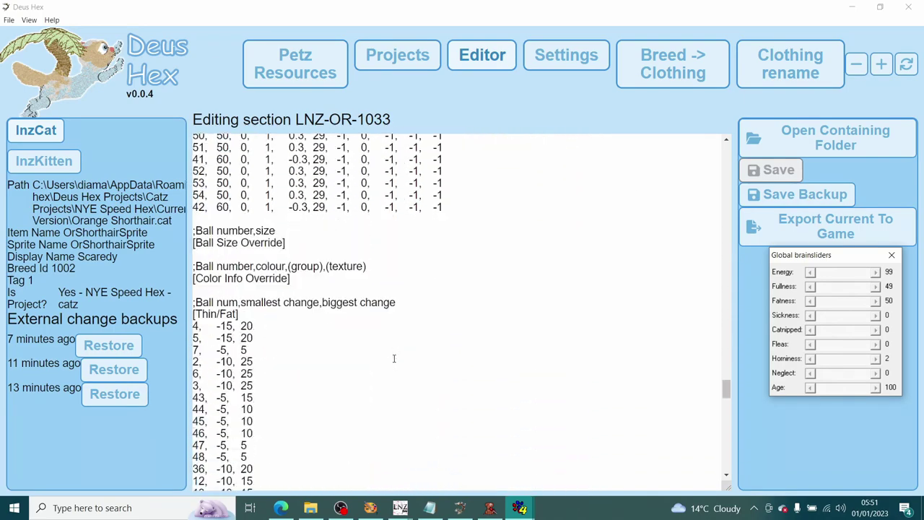
{"action": "scroll", "coordinate": [394, 358], "scroll_direction": "down", "scroll_amount": 20}
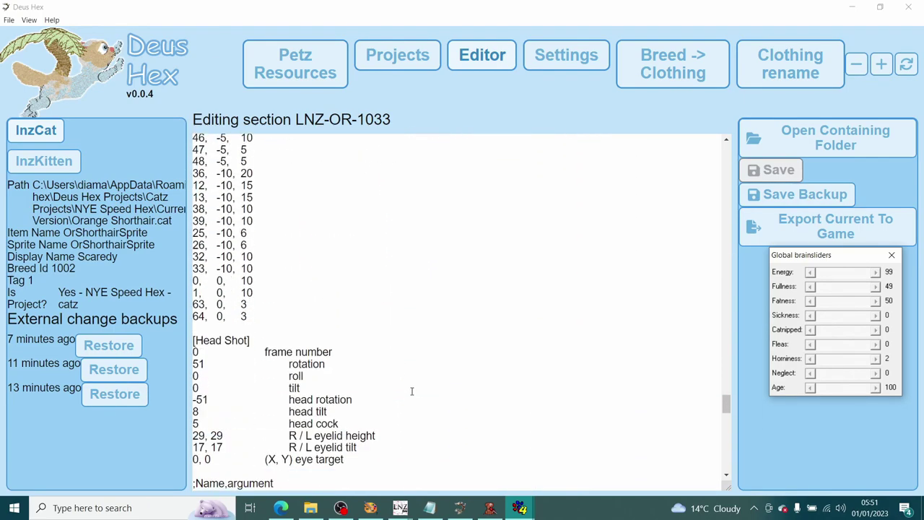
{"action": "scroll", "coordinate": [408, 367], "scroll_direction": "up", "scroll_amount": 7}
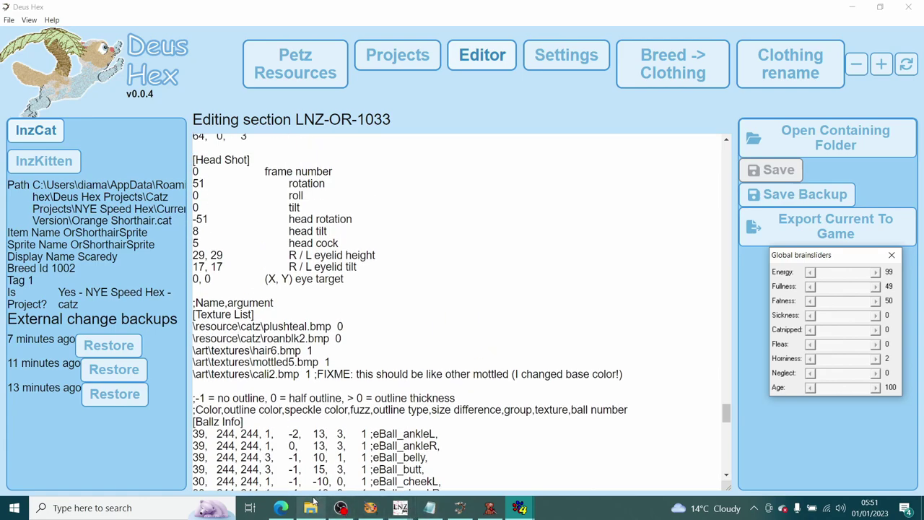
{"action": "double_click", "coordinate": [290, 326]}
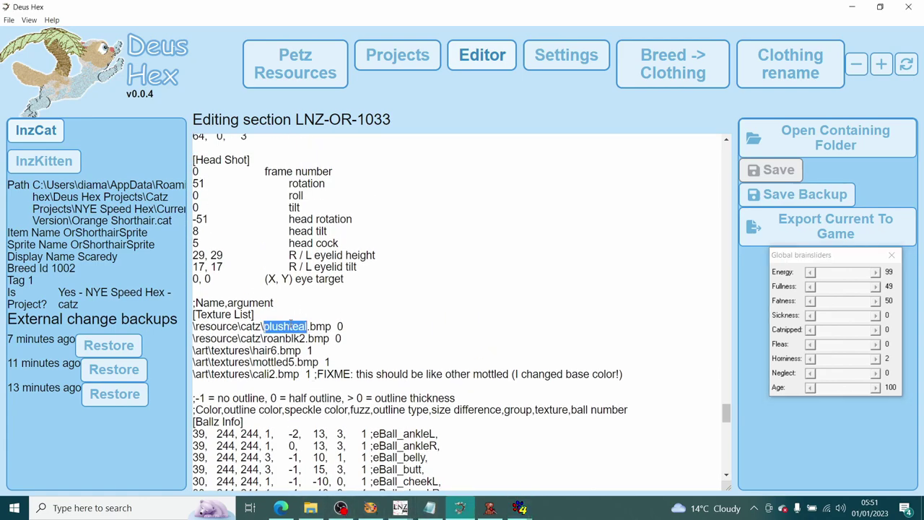
{"action": "type", "text": "motteal"}
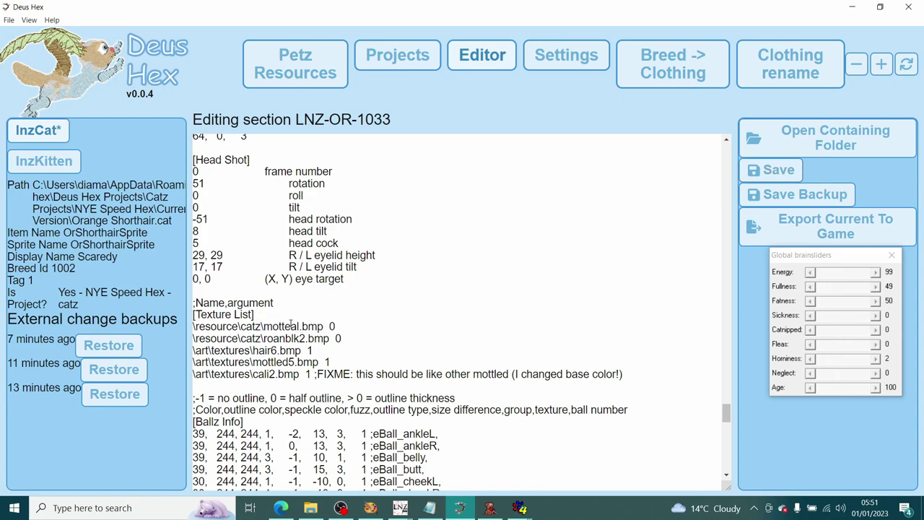
- Set the argument of the motteal.bmp texture entry to 65
{"action": "key", "text": "BackSpace"}
{"action": "type", "text": "65"}
{"action": "key", "text": "BackSpace"}
{"action": "key", "text": "BackSpace"}
{"action": "type", "text": "65"}
- In the Paint Ballz section, set the colour of the first two 30-diameter lines on base ball 2 to 35
{"action": "scroll", "coordinate": [404, 315], "scroll_direction": "up", "scroll_amount": 10}
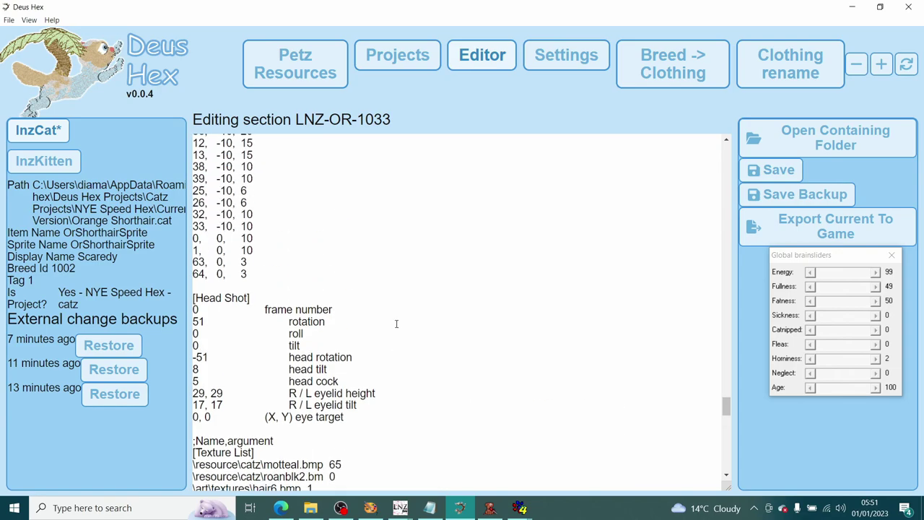
{"action": "scroll", "coordinate": [403, 315], "scroll_direction": "up", "scroll_amount": 5}
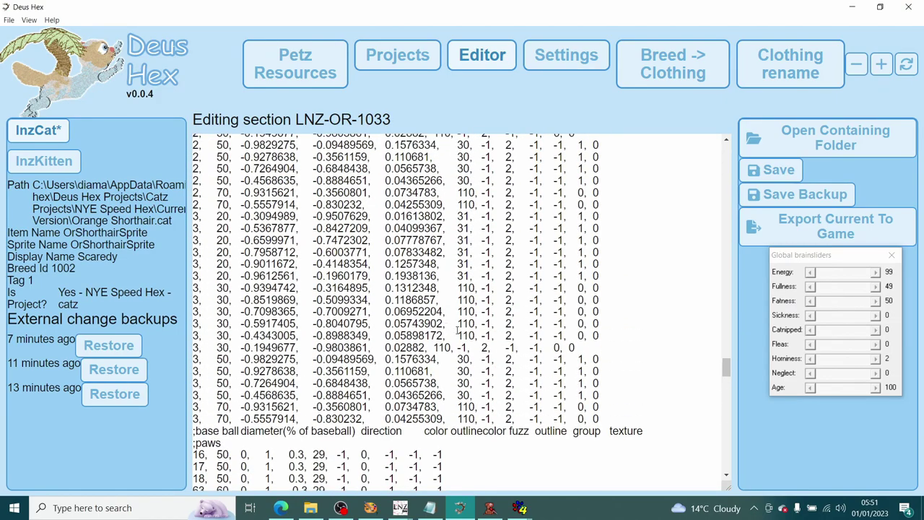
{"action": "scroll", "coordinate": [490, 327], "scroll_direction": "up", "scroll_amount": 5}
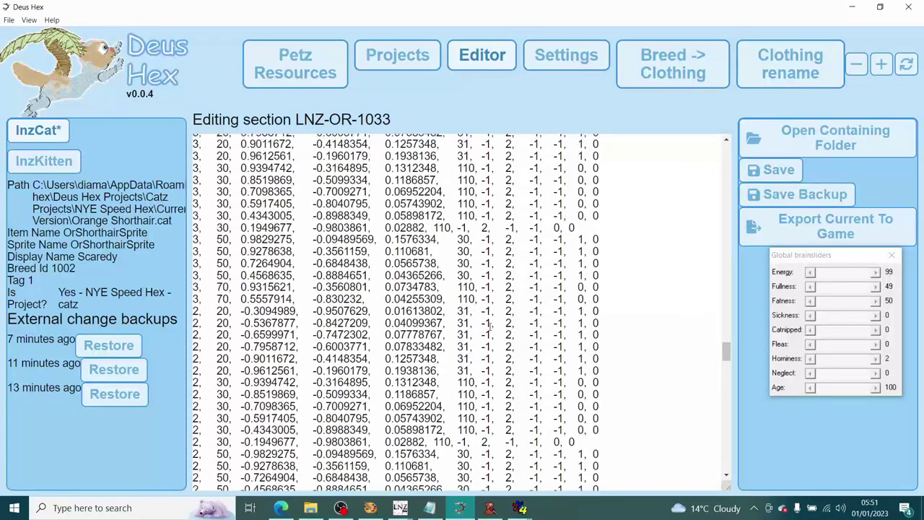
{"action": "scroll", "coordinate": [490, 327], "scroll_direction": "up", "scroll_amount": 8}
{"action": "scroll", "coordinate": [470, 276], "scroll_direction": "down", "scroll_amount": 2}
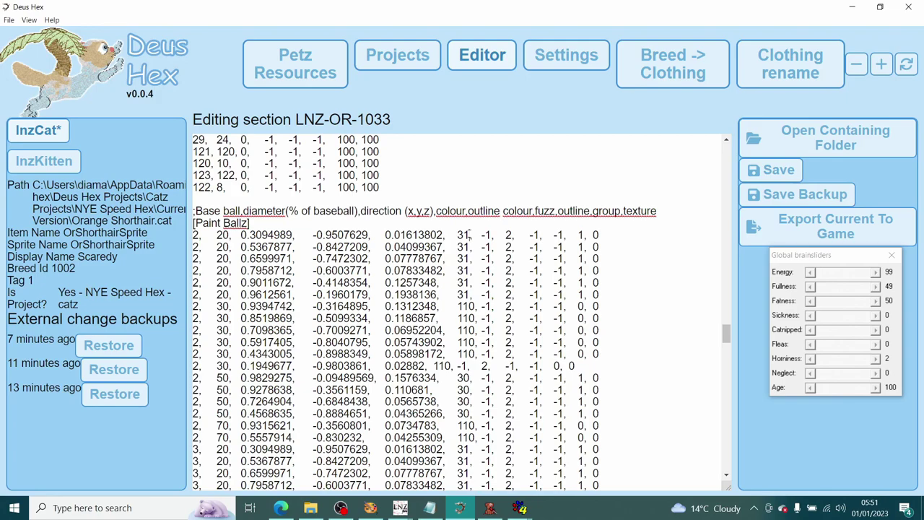
{"action": "key", "text": "BackSpace"}
{"action": "type", "text": "5"}
{"action": "type", "text": "1"}
{"action": "key", "text": "Down"}
{"action": "key", "text": "Down"}
{"action": "key", "text": "Down"}
{"action": "key", "text": "Down"}
{"action": "key", "text": "Down"}
{"action": "key", "text": "BackSpace"}
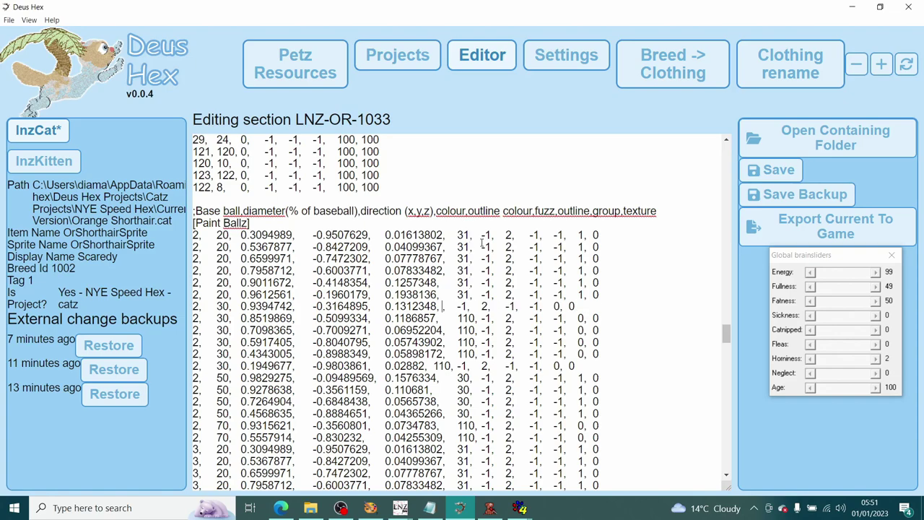
{"action": "key", "text": "Tab"}
{"action": "type", "text": "35"}
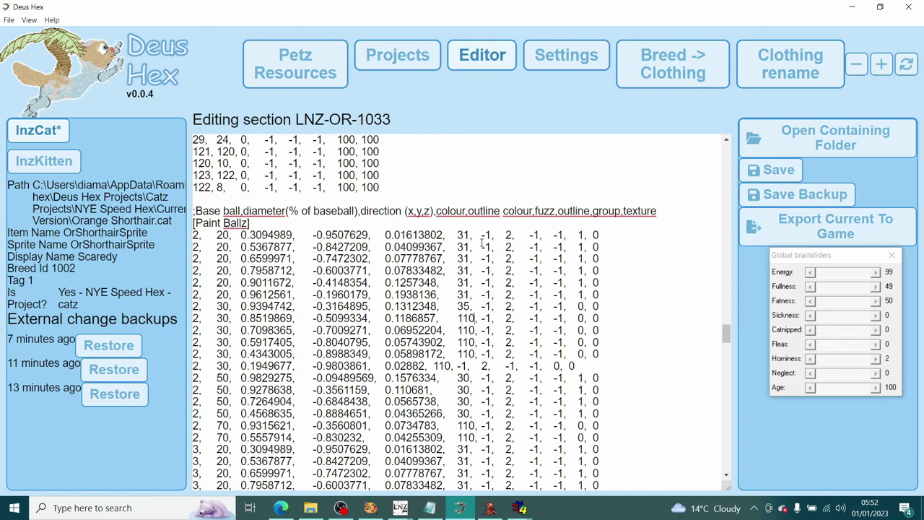
{"action": "key", "text": "BackSpace"}
{"action": "key", "text": "BackSpace"}
{"action": "type", "text": "5"}
- Set the colour of the remaining four 30-diameter lines in base ball 2's first Paint Ballz block to 35
{"action": "key", "text": "Down"}
{"action": "key", "text": "BackSpace"}
{"action": "key", "text": "BackSpace"}
{"action": "key", "text": "BackSpace"}
{"action": "type", "text": "35"}
{"action": "key", "text": "BackSpace"}
{"action": "key", "text": "BackSpace"}
{"action": "key", "text": "BackSpace"}
{"action": "type", "text": "35"}
{"action": "key", "text": "Down"}
{"action": "key", "text": "BackSpace"}
{"action": "key", "text": "BackSpace"}
{"action": "key", "text": "BackSpace"}
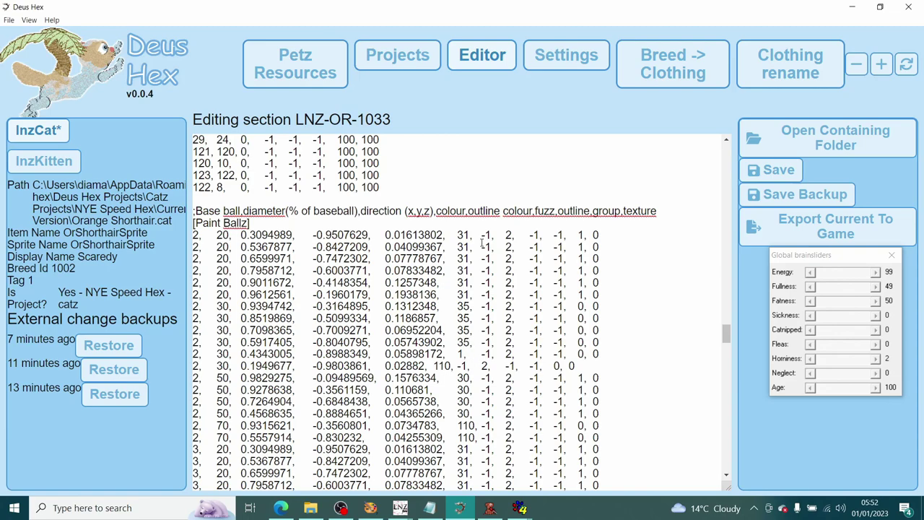
{"action": "type", "text": "35"}
{"action": "key", "text": "BackSpace"}
{"action": "key", "text": "BackSpace"}
{"action": "key", "text": "BackSpace"}
{"action": "type", "text": "35"}
- Set the colour of both 70-diameter lines in base ball 2's first Paint Ballz block to 35
{"action": "key", "text": "Down"}
{"action": "key", "text": "BackSpace"}
{"action": "key", "text": "BackSpace"}
{"action": "key", "text": "BackSpace"}
{"action": "type", "text": "35"}
{"action": "key", "text": "BackSpace"}
{"action": "key", "text": "BackSpace"}
{"action": "key", "text": "BackSpace"}
{"action": "type", "text": "35"}
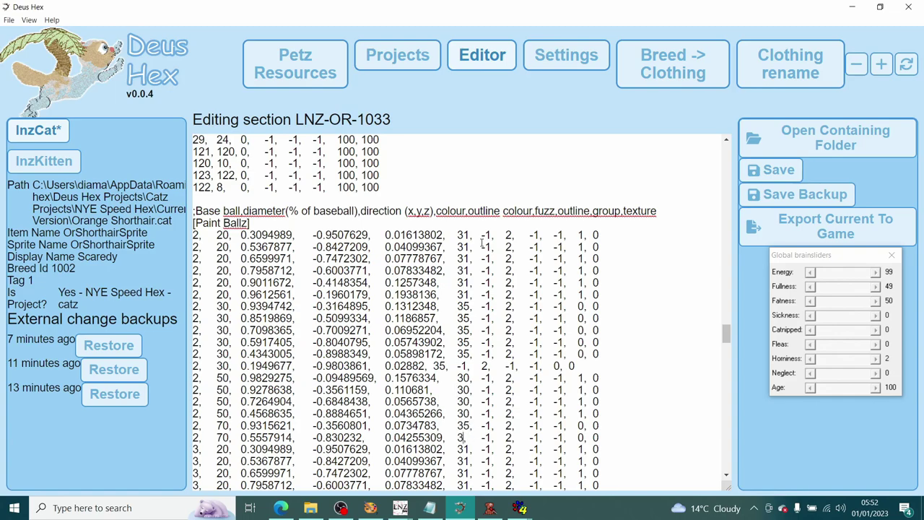
- Set the colour of the first three 30-diameter lines in base ball 3's first Paint Ballz block to 35
{"action": "key", "text": "Down"}
{"action": "key", "text": "Down"}
{"action": "key", "text": "Down"}
{"action": "key", "text": "Down"}
{"action": "key", "text": "Down"}
{"action": "key", "text": "Down"}
{"action": "key", "text": "Down"}
{"action": "key", "text": "Down"}
{"action": "key", "text": "Down"}
{"action": "key", "text": "Down"}
{"action": "key", "text": "Down"}
{"action": "key", "text": "Down"}
{"action": "key", "text": "Down"}
{"action": "key", "text": "Down"}
{"action": "key", "text": "Down"}
{"action": "key", "text": "Down"}
{"action": "key", "text": "Down"}
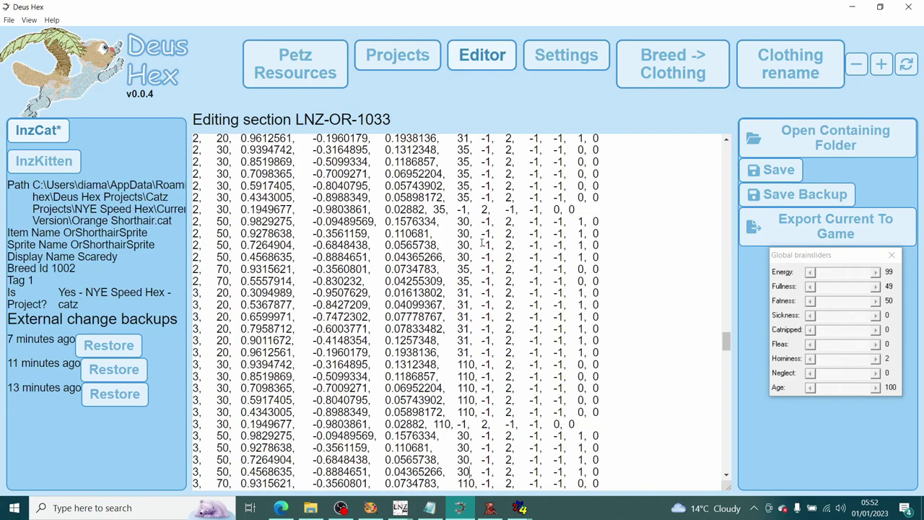
{"action": "key", "text": "BackSpace"}
{"action": "key", "text": "BackSpace"}
{"action": "key", "text": "BackSpace"}
{"action": "type", "text": "35"}
{"action": "key", "text": "Down"}
{"action": "key", "text": "BackSpace"}
{"action": "type", "text": "35"}
{"action": "key", "text": "Down"}
{"action": "key", "text": "BackSpace"}
{"action": "key", "text": "BackSpace"}
{"action": "key", "text": "BackSpace"}
{"action": "type", "text": "35"}
- Set the colour of the fourth and fifth 30-diameter lines in base ball 3's first Paint Ballz block to 35
{"action": "key", "text": "Down"}
{"action": "key", "text": "BackSpace"}
{"action": "key", "text": "BackSpace"}
{"action": "key", "text": "BackSpace"}
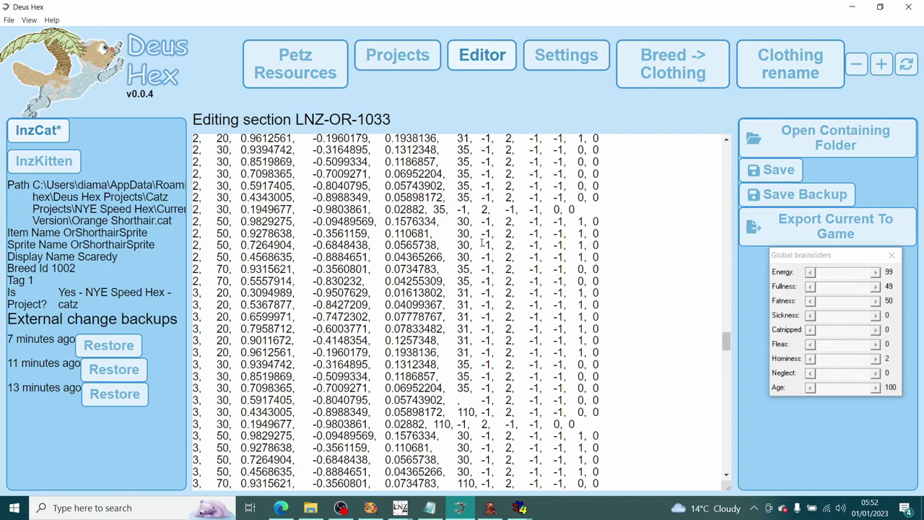
{"action": "type", "text": "35"}
{"action": "key", "text": "Down"}
{"action": "key", "text": "BackSpace"}
{"action": "key", "text": "BackSpace"}
{"action": "key", "text": "BackSpace"}
{"action": "type", "text": "35"}
- Set the colour of both 70-diameter lines in base ball 3's first Paint Ballz block to 35
{"action": "key", "text": "Down"}
{"action": "key", "text": "Down"}
{"action": "key", "text": "Down"}
{"action": "key", "text": "Down"}
{"action": "key", "text": "Down"}
{"action": "key", "text": "Down"}
{"action": "key", "text": "Down"}
{"action": "key", "text": "Down"}
{"action": "key", "text": "Down"}
{"action": "key", "text": "Down"}
{"action": "key", "text": "Down"}
{"action": "key", "text": "Down"}
{"action": "key", "text": "Down"}
{"action": "key", "text": "Down"}
{"action": "key", "text": "Down"}
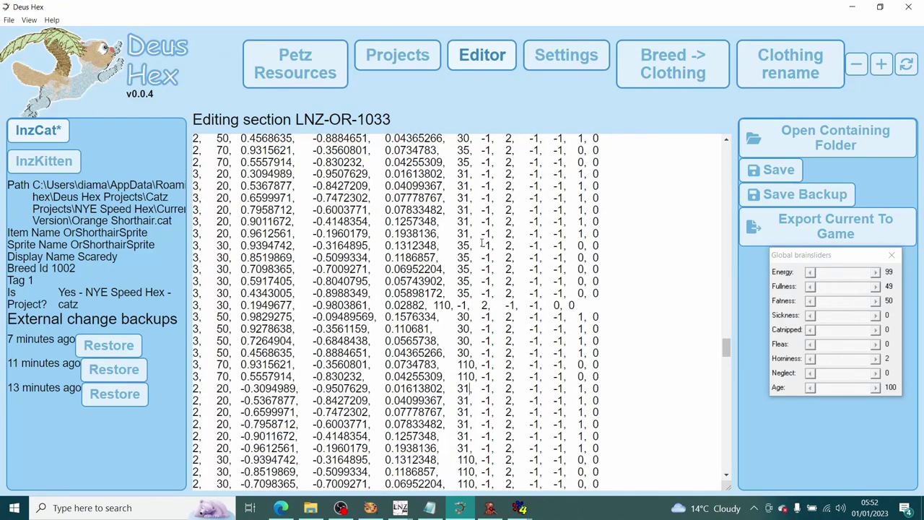
{"action": "key", "text": "BackSpace"}
{"action": "key", "text": "BackSpace"}
{"action": "key", "text": "BackSpace"}
{"action": "type", "text": "35"}
{"action": "key", "text": "Down"}
{"action": "type", "text": "35"}
- Set the colour of the first four 30-diameter lines in base ball 2's mirrored Paint Ballz block to 35
{"action": "key", "text": "Down"}
{"action": "key", "text": "Down"}
{"action": "key", "text": "Down"}
{"action": "key", "text": "Down"}
{"action": "key", "text": "Down"}
{"action": "key", "text": "Down"}
{"action": "key", "text": "Down"}
{"action": "key", "text": "Down"}
{"action": "key", "text": "Down"}
{"action": "key", "text": "Down"}
{"action": "key", "text": "Down"}
{"action": "key", "text": "Down"}
{"action": "key", "text": "Down"}
{"action": "key", "text": "Down"}
{"action": "key", "text": "Down"}
{"action": "key", "text": "Down"}
{"action": "key", "text": "Down"}
{"action": "key", "text": "Down"}
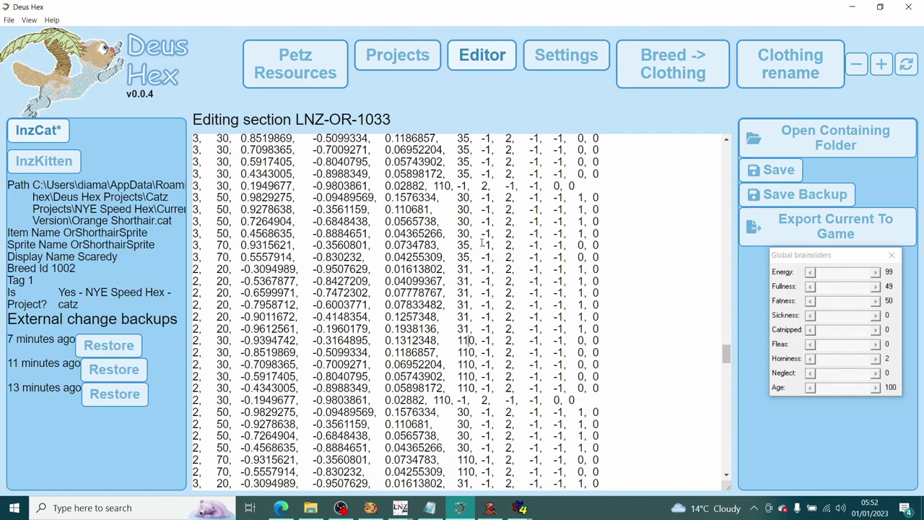
{"action": "key", "text": "BackSpace"}
{"action": "key", "text": "BackSpace"}
{"action": "key", "text": "BackSpace"}
{"action": "type", "text": "35"}
{"action": "key", "text": "Down"}
{"action": "type", "text": "35"}
{"action": "key", "text": "BackSpace"}
{"action": "key", "text": "BackSpace"}
{"action": "key", "text": "BackSpace"}
{"action": "type", "text": "35"}
{"action": "key", "text": "Down"}
{"action": "key", "text": "BackSpace"}
{"action": "key", "text": "BackSpace"}
{"action": "key", "text": "BackSpace"}
{"action": "type", "text": "35"}
{"action": "key", "text": "Down"}
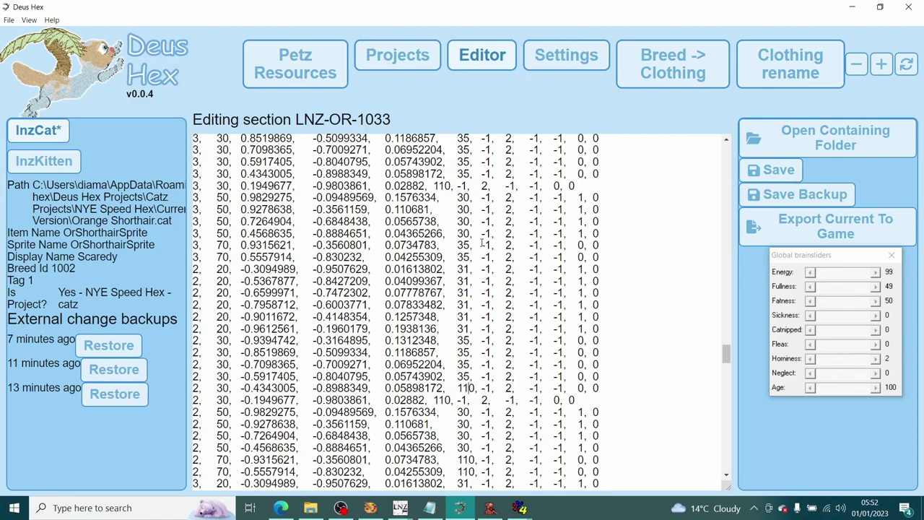
- Set the colour of the fifth 30-diameter line and both 70-diameter lines in base ball 2's mirrored Paint Ballz block to 35
{"action": "key", "text": "BackSpace"}
{"action": "type", "text": "35"}
{"action": "key", "text": "Down"}
{"action": "key", "text": "BackSpace"}
{"action": "key", "text": "BackSpace"}
{"action": "key", "text": "BackSpace"}
{"action": "type", "text": "35"}
{"action": "key", "text": "BackSpace"}
{"action": "key", "text": "BackSpace"}
{"action": "key", "text": "BackSpace"}
{"action": "type", "text": "35"}
- Set the colour of both 70-diameter lines in base ball 3's mirrored Paint Ballz block to 35
{"action": "key", "text": "Down"}
{"action": "key", "text": "Down"}
{"action": "key", "text": "Down"}
{"action": "key", "text": "Down"}
{"action": "key", "text": "Down"}
{"action": "key", "text": "Down"}
{"action": "key", "text": "Down"}
{"action": "key", "text": "Down"}
{"action": "key", "text": "Down"}
{"action": "key", "text": "Down"}
{"action": "key", "text": "Down"}
{"action": "key", "text": "Down"}
{"action": "key", "text": "Down"}
{"action": "key", "text": "Down"}
{"action": "key", "text": "Down"}
{"action": "key", "text": "Down"}
{"action": "key", "text": "Down"}
{"action": "key", "text": "Down"}
{"action": "key", "text": "Down"}
{"action": "key", "text": "Down"}
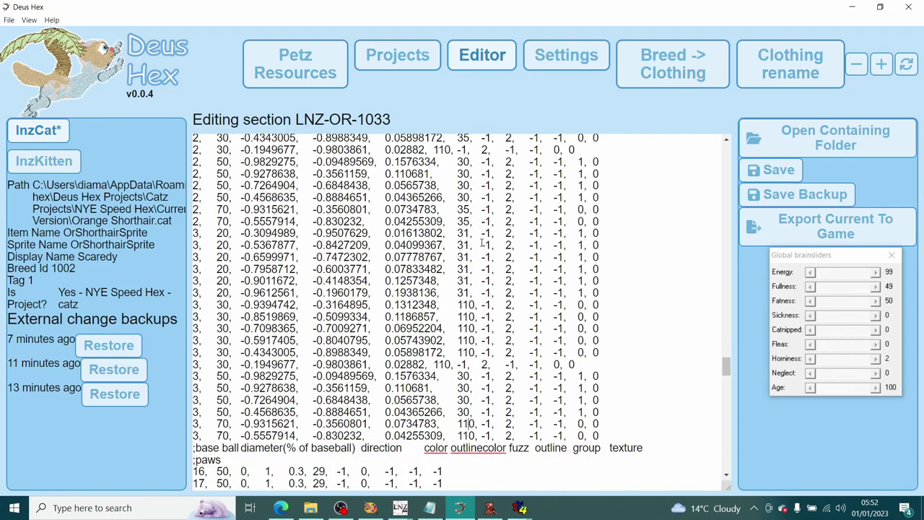
{"action": "key", "text": "BackSpace"}
{"action": "key", "text": "BackSpace"}
{"action": "key", "text": "BackSpace"}
{"action": "type", "text": "35"}
{"action": "key", "text": "Up"}
{"action": "key", "text": "BackSpace"}
{"action": "key", "text": "BackSpace"}
{"action": "key", "text": "BackSpace"}
{"action": "type", "text": "35"}
- Set the colour of the fifth and sixth 30-diameter lines in base ball 3's mirrored Paint Ballz block to 35
{"action": "key", "text": "Up"}
{"action": "key", "text": "Up"}
{"action": "key", "text": "BackSpace"}
{"action": "key", "text": "BackSpace"}
{"action": "key", "text": "BackSpace"}
{"action": "type", "text": "35"}
{"action": "key", "text": "BackSpace"}
{"action": "key", "text": "BackSpace"}
{"action": "key", "text": "BackSpace"}
{"action": "type", "text": "35"}
{"action": "key", "text": "Up"}
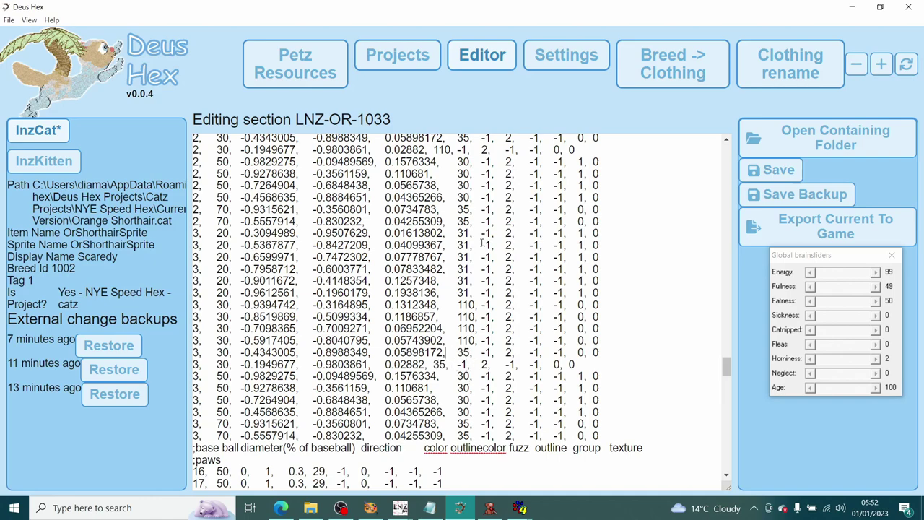
- Set the colour of the first four 30-diameter lines in base ball 3's mirrored Paint Ballz block to 35
{"action": "key", "text": "BackSpace"}
{"action": "key", "text": "BackSpace"}
{"action": "key", "text": "BackSpace"}
{"action": "type", "text": "35"}
{"action": "key", "text": "BackSpace"}
{"action": "key", "text": "BackSpace"}
{"action": "key", "text": "BackSpace"}
{"action": "type", "text": "35"}
{"action": "key", "text": "Up"}
{"action": "key", "text": "BackSpace"}
{"action": "key", "text": "BackSpace"}
{"action": "key", "text": "BackSpace"}
{"action": "type", "text": "35"}
{"action": "key", "text": "Up"}
{"action": "key", "text": "BackSpace"}
{"action": "key", "text": "BackSpace"}
{"action": "key", "text": "BackSpace"}
{"action": "type", "text": "35"}
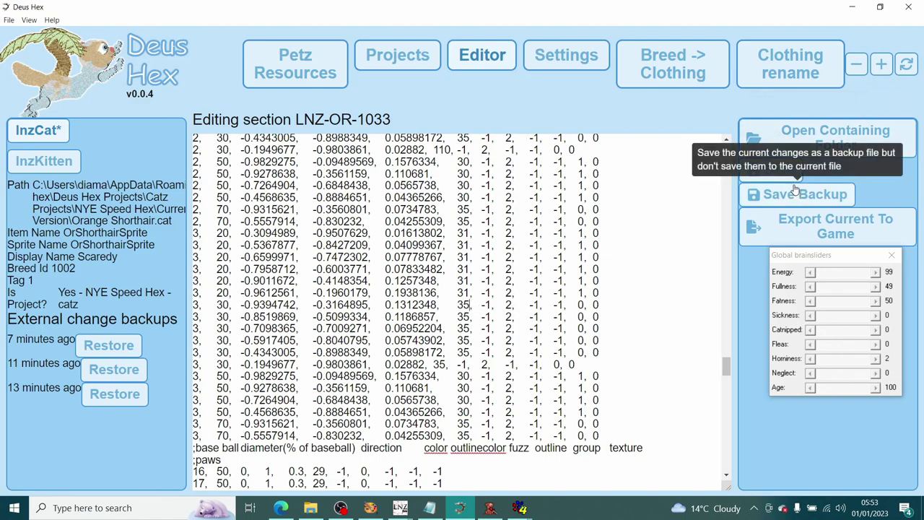
- Save the cat's LNZ changes and export the breed to the game, overwriting the existing Orange Shorthair.cat
{"action": "left_click", "coordinate": [770, 169]}
{"action": "left_click", "coordinate": [794, 226]}
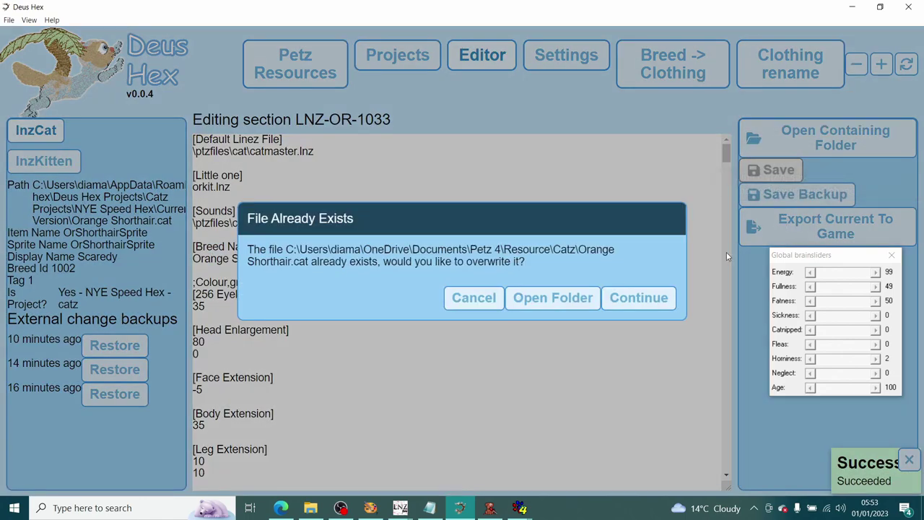
{"action": "left_click", "coordinate": [621, 303]}
- Switch to Petz 4, bring out an Orange Shorthair at the Adoption Center and set its age to 100
{"action": "mouse_move", "coordinate": [519, 507]}
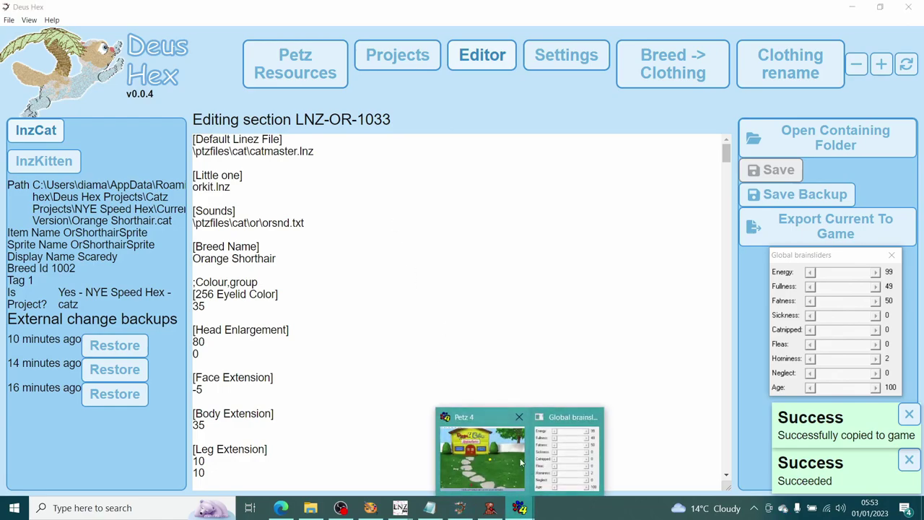
{"action": "left_click", "coordinate": [521, 462]}
{"action": "left_click", "coordinate": [333, 216]}
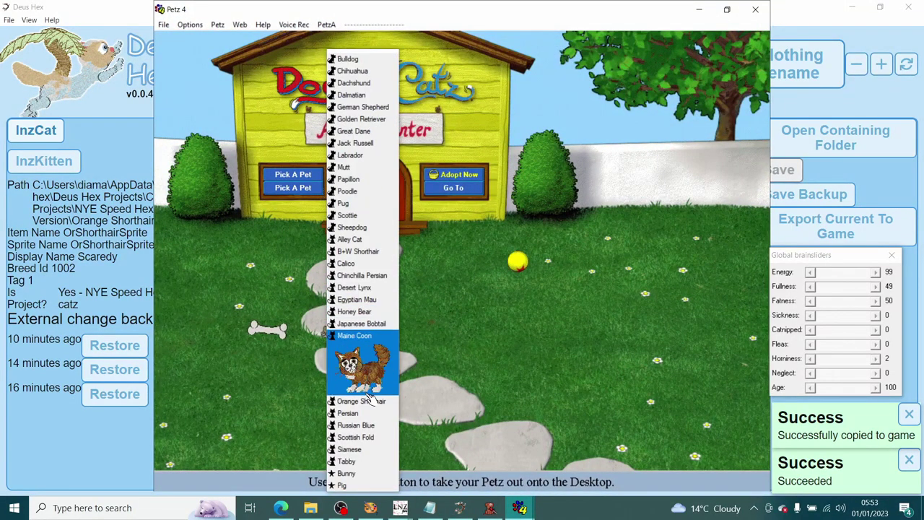
{"action": "left_click", "coordinate": [361, 401]}
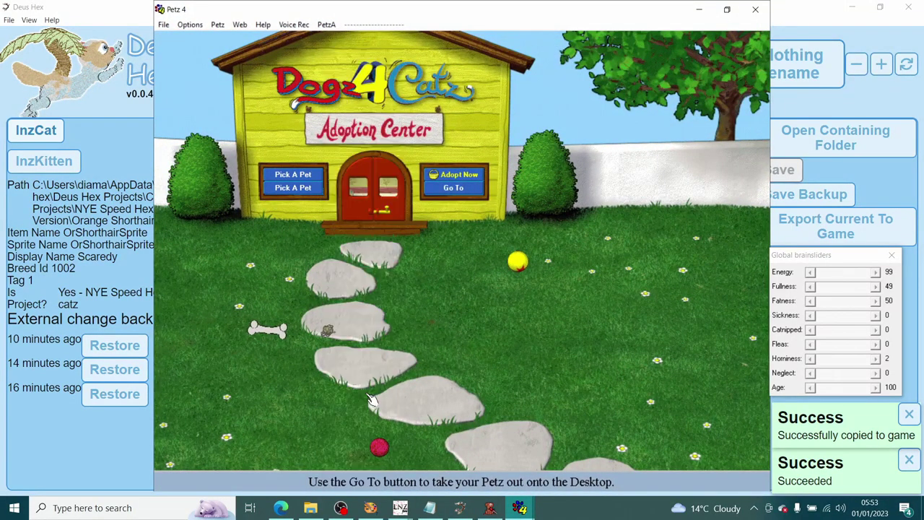
{"action": "left_click", "coordinate": [830, 388]}
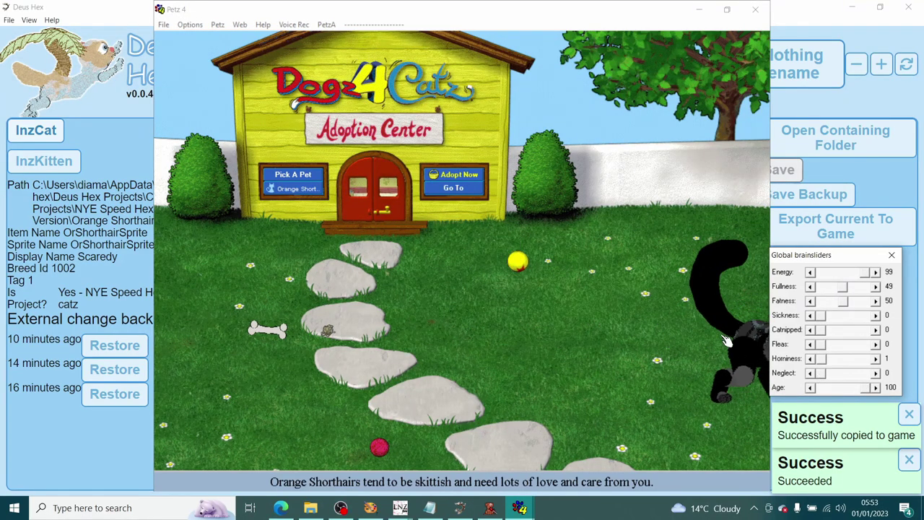
- Pick up the cat to check its markings, carry it to the Adoption Center door and return to Deus Hex
{"action": "left_click", "coordinate": [726, 341]}
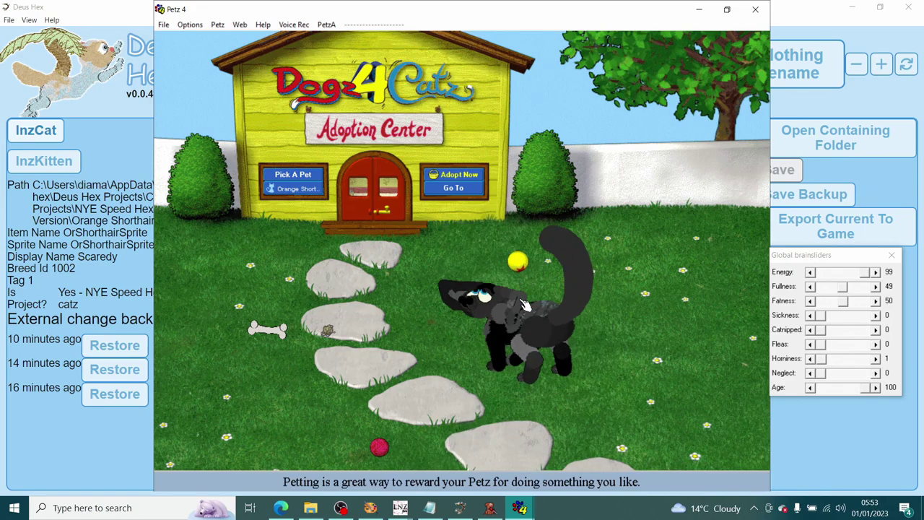
{"action": "left_click_drag", "start_coordinate": [524, 305], "coordinate": [382, 205]}
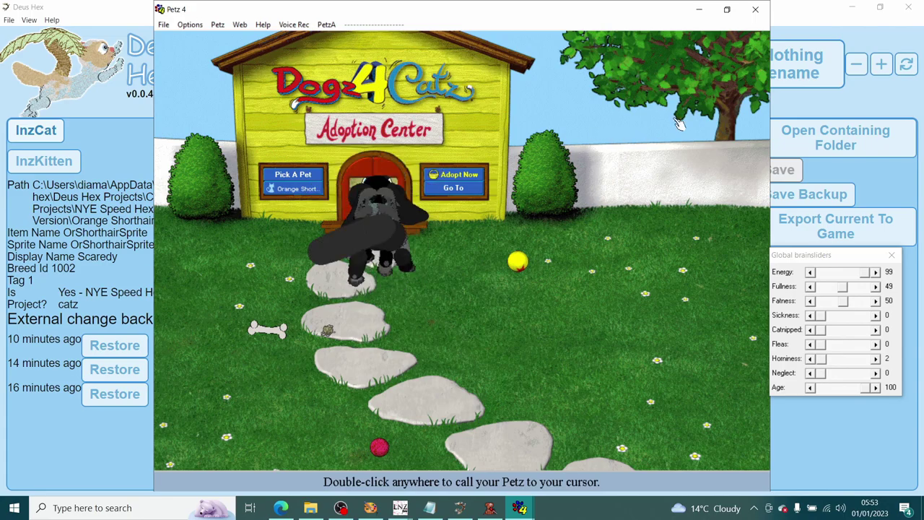
{"action": "left_click", "coordinate": [699, 16]}
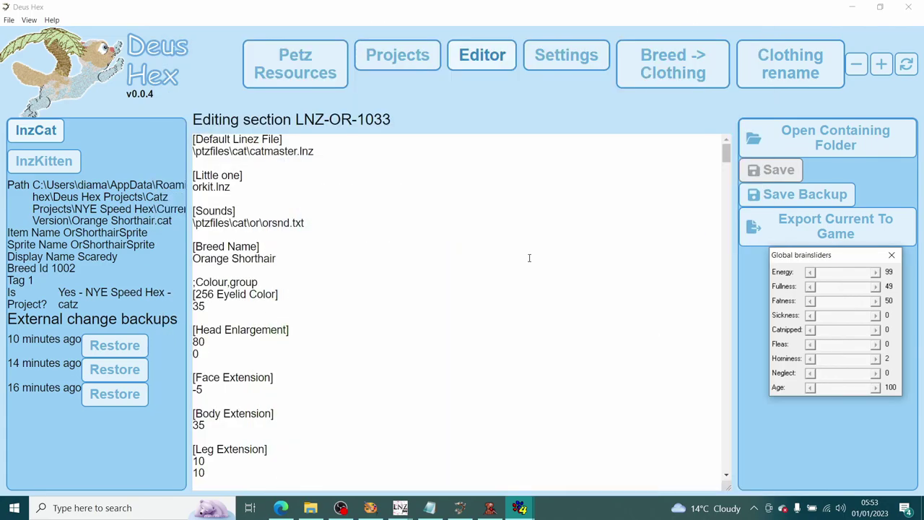
- Edit the Texture List entries to read \resource\catz\motteal.bmp 65 and \resource\catz\roanblk2.bmp 0
{"action": "scroll", "coordinate": [487, 296], "scroll_direction": "down", "scroll_amount": 20}
{"action": "scroll", "coordinate": [488, 295], "scroll_direction": "down", "scroll_amount": 20}
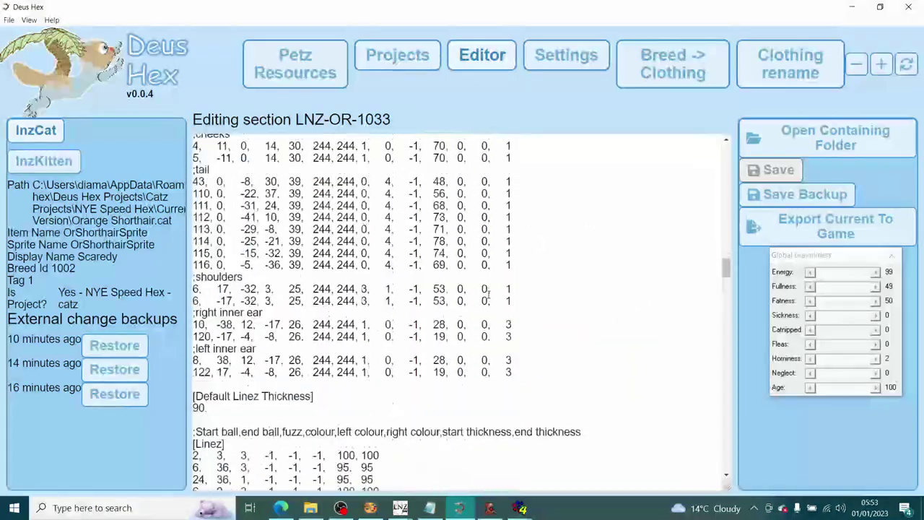
{"action": "scroll", "coordinate": [488, 295], "scroll_direction": "down", "scroll_amount": 20}
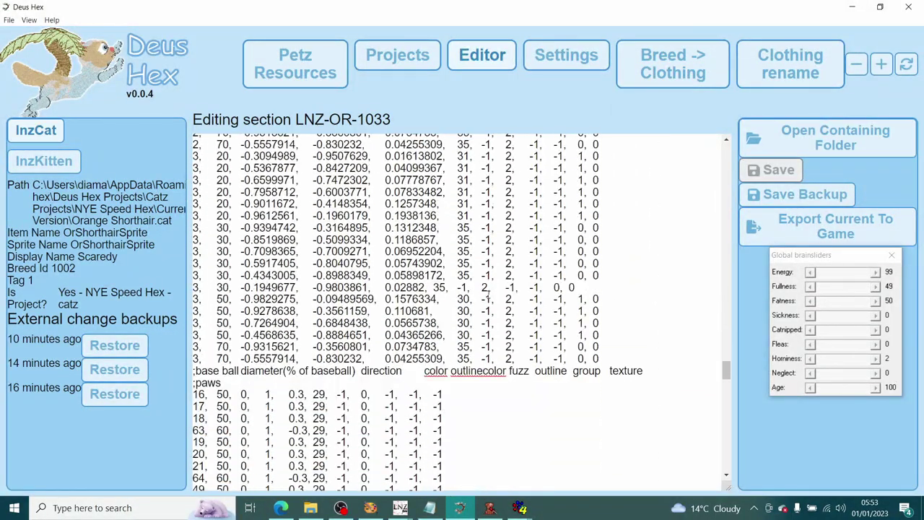
{"action": "scroll", "coordinate": [487, 295], "scroll_direction": "up", "scroll_amount": 3}
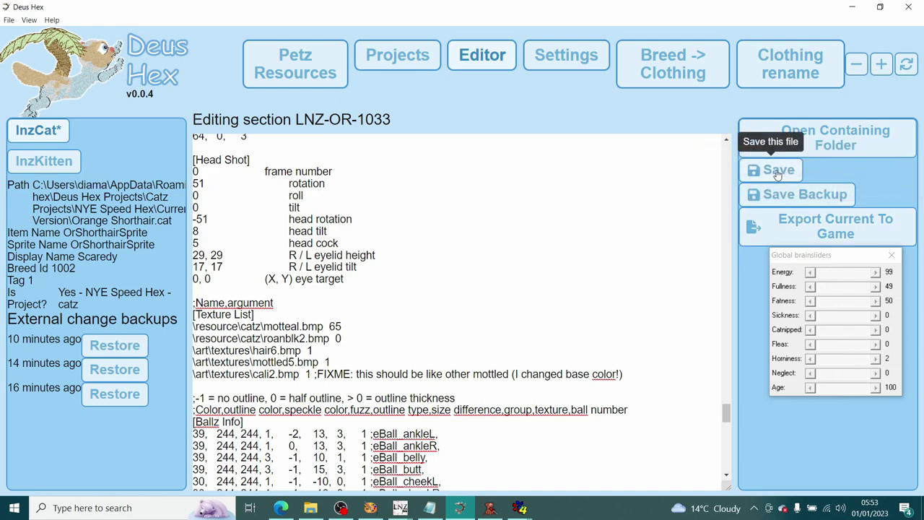
- Save the Texture List edit and export the breed over the existing Orange Shorthair.cat in the game
{"action": "left_click", "coordinate": [772, 171]}
{"action": "left_click", "coordinate": [798, 226]}
{"action": "left_click", "coordinate": [638, 302]}
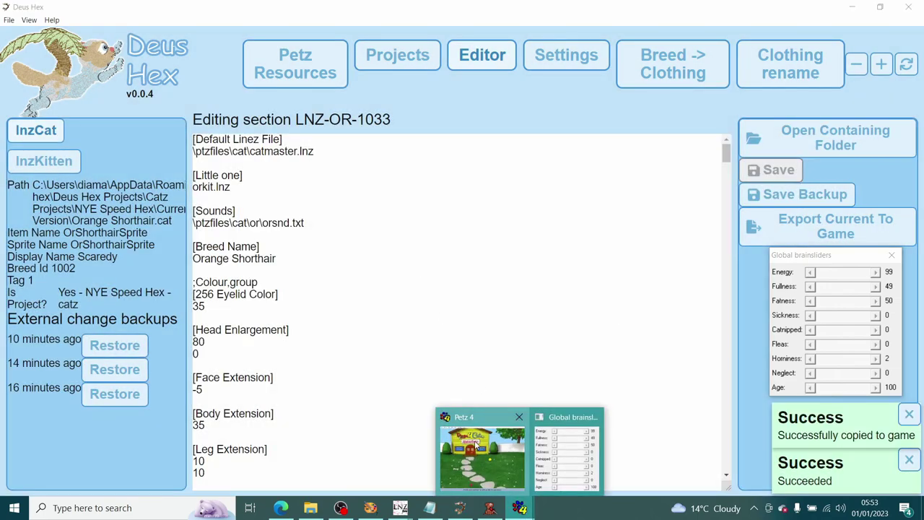
- Switch back to Petz 4, bring out a fresh Orange Shorthair and set its age to 100
{"action": "left_click", "coordinate": [475, 443]}
{"action": "left_click", "coordinate": [293, 176]}
{"action": "left_click", "coordinate": [353, 401]}
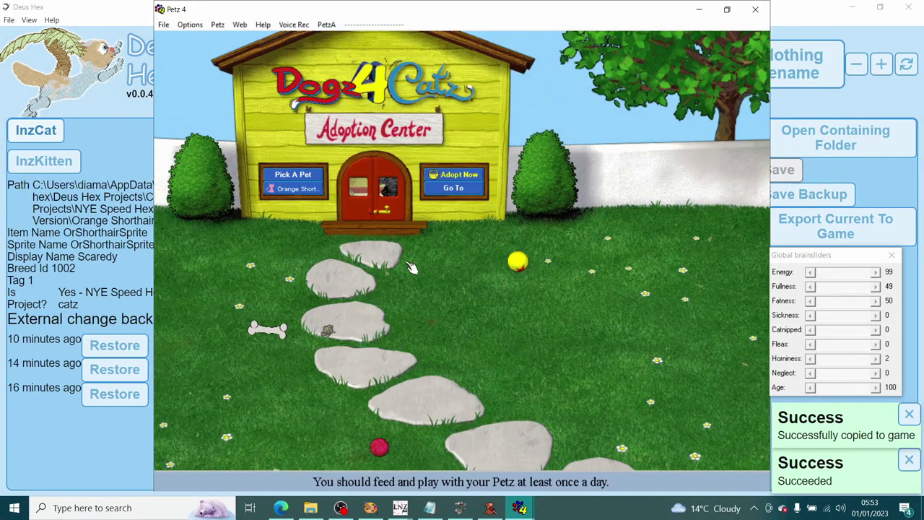
{"action": "left_click_drag", "start_coordinate": [830, 395], "coordinate": [869, 388]}
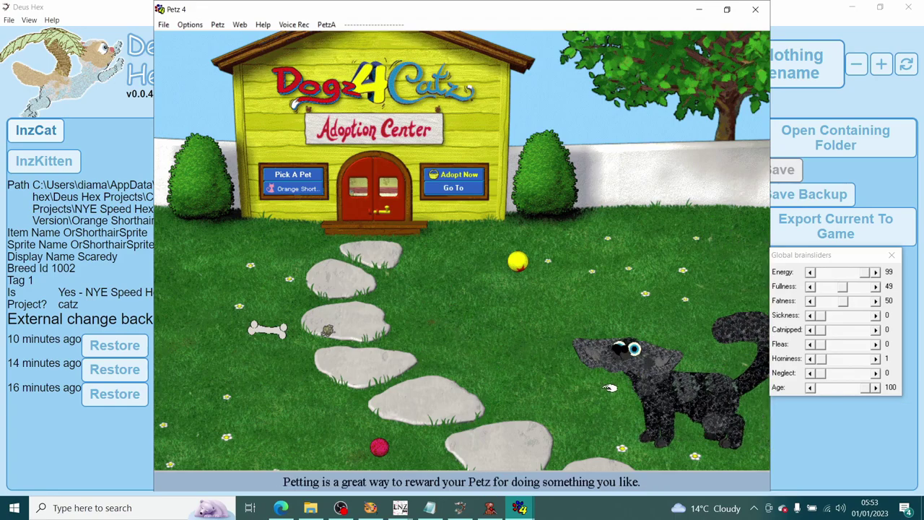
- Adopt the Orange Shorthair Scaredy by accepting the adoption pledge and set its age to 100
{"action": "left_click", "coordinate": [457, 175]}
{"action": "left_click", "coordinate": [417, 337]}
{"action": "left_click", "coordinate": [431, 294]}
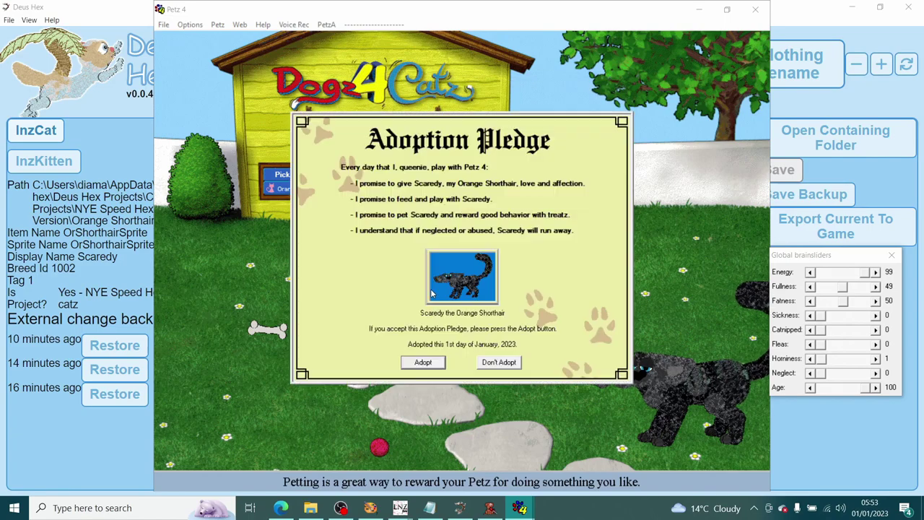
{"action": "left_click", "coordinate": [435, 358]}
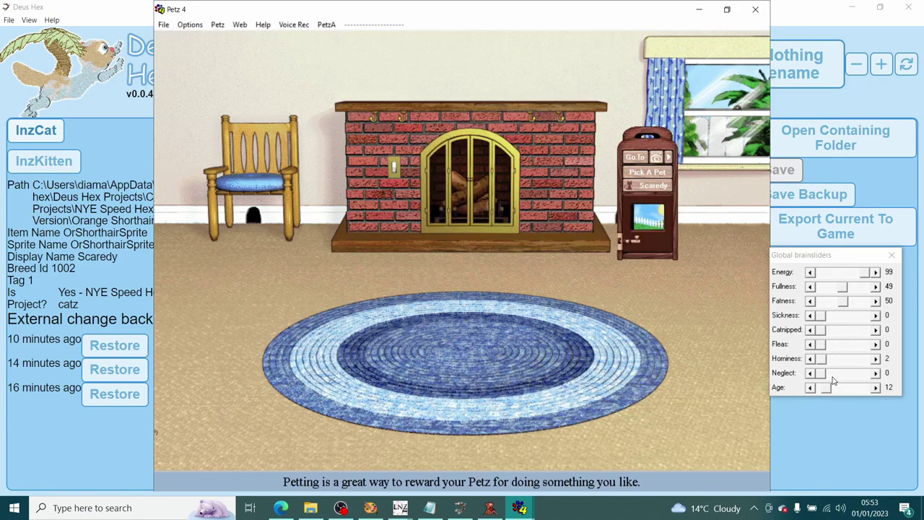
{"action": "left_click_drag", "start_coordinate": [825, 387], "coordinate": [868, 387]}
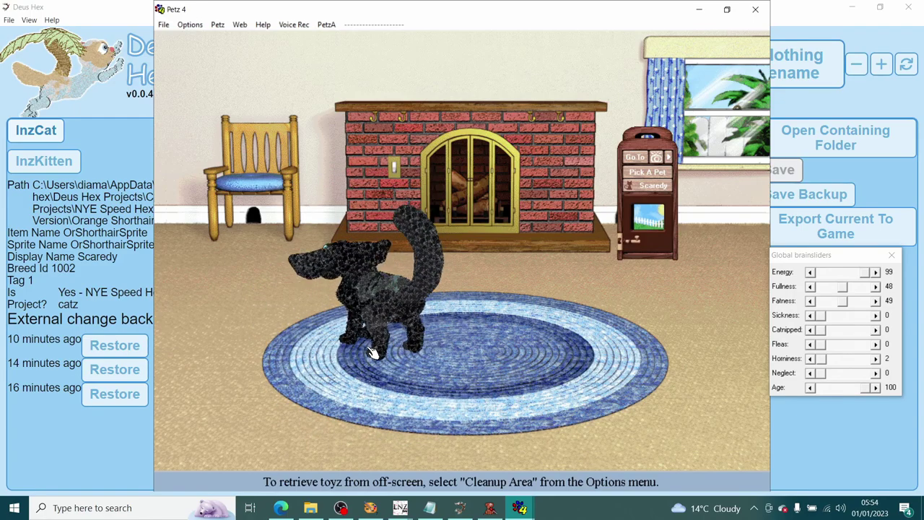
- Take a photo of the adopted cat and save it as a PNG named fg in the PetzPix folder
{"action": "left_click", "coordinate": [352, 320]}
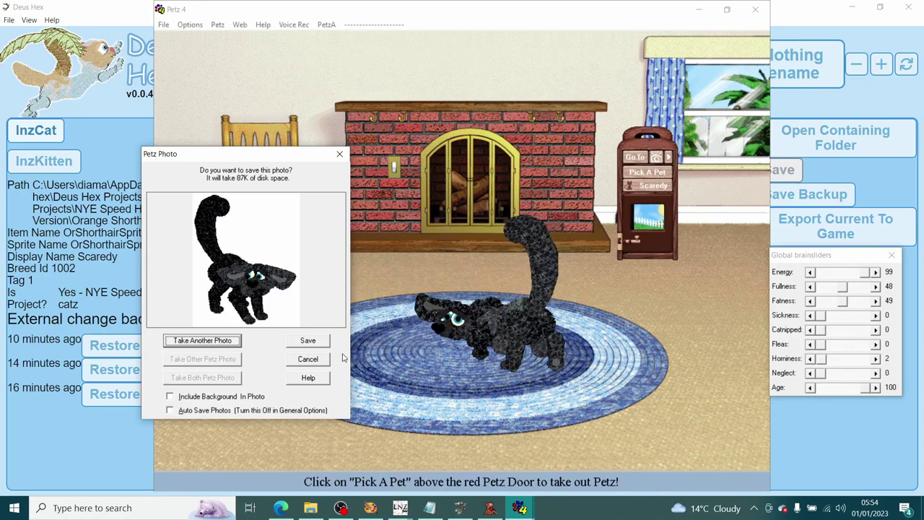
{"action": "left_click", "coordinate": [307, 340]}
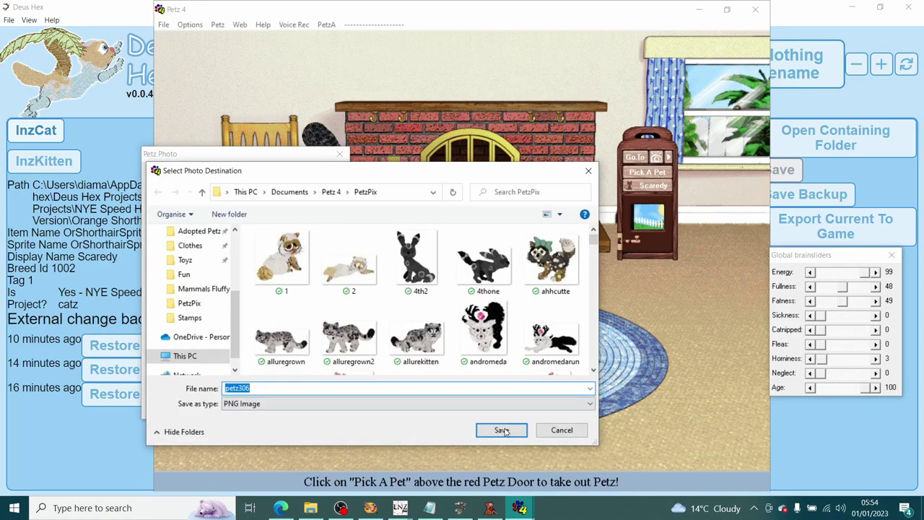
{"action": "type", "text": "fg"}
{"action": "left_click", "coordinate": [491, 430]}
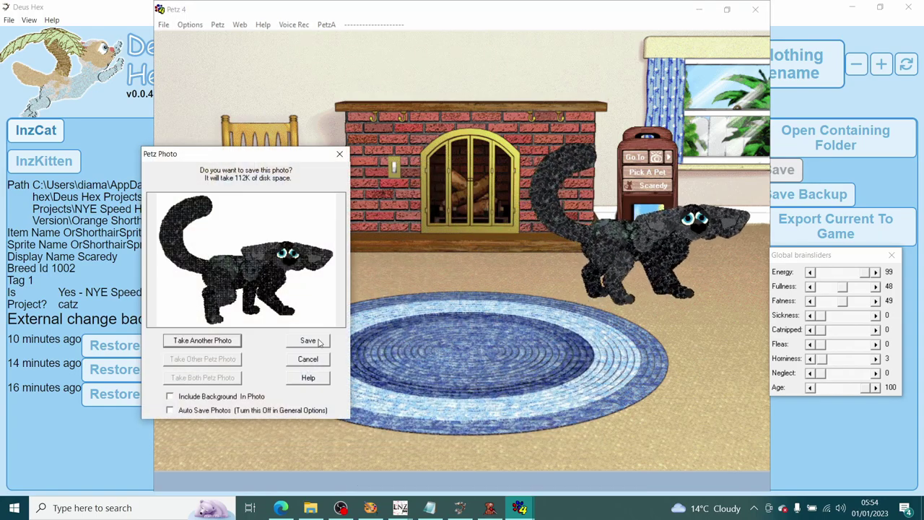
- Save the second photo of the cat as a PNG named hff
{"action": "key", "text": "Return"}
{"action": "type", "text": "rfg"}
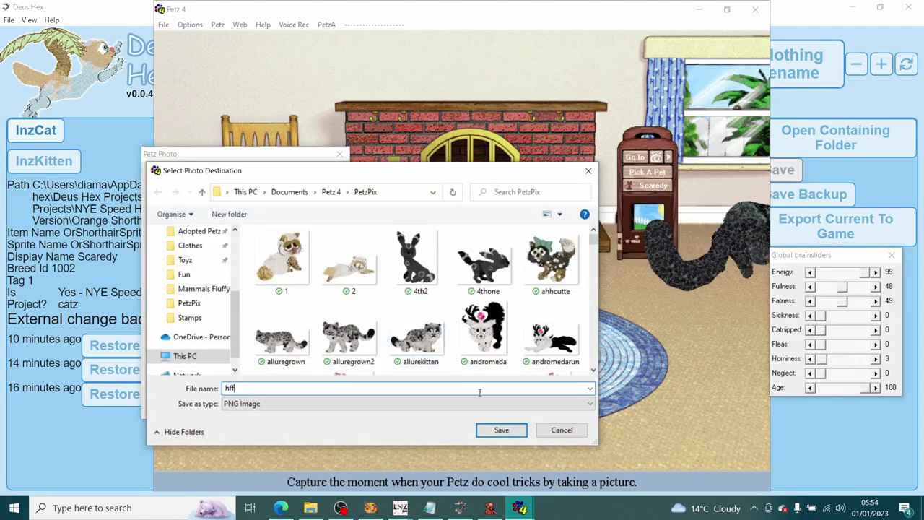
{"action": "left_click", "coordinate": [498, 429]}
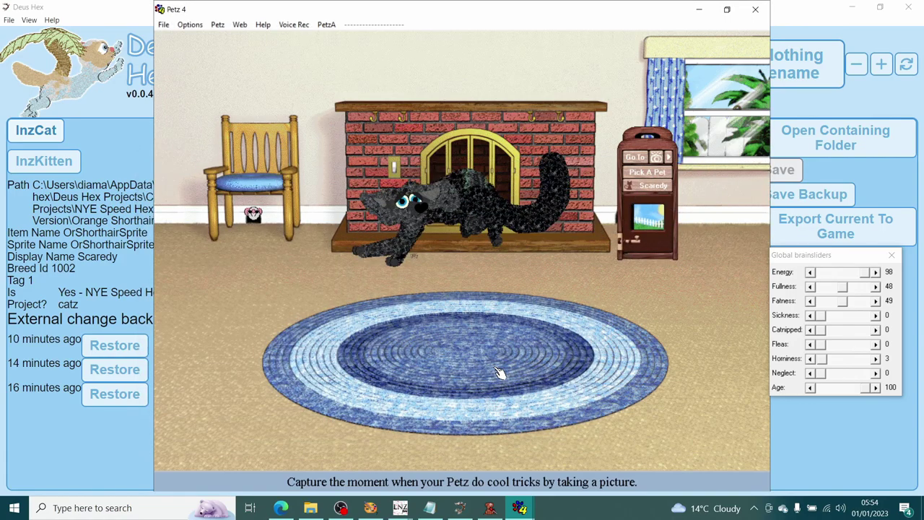
- Move to the Playpen scene and take a new photo of the cat there
{"action": "left_click", "coordinate": [473, 386]}
{"action": "left_click", "coordinate": [468, 377]}
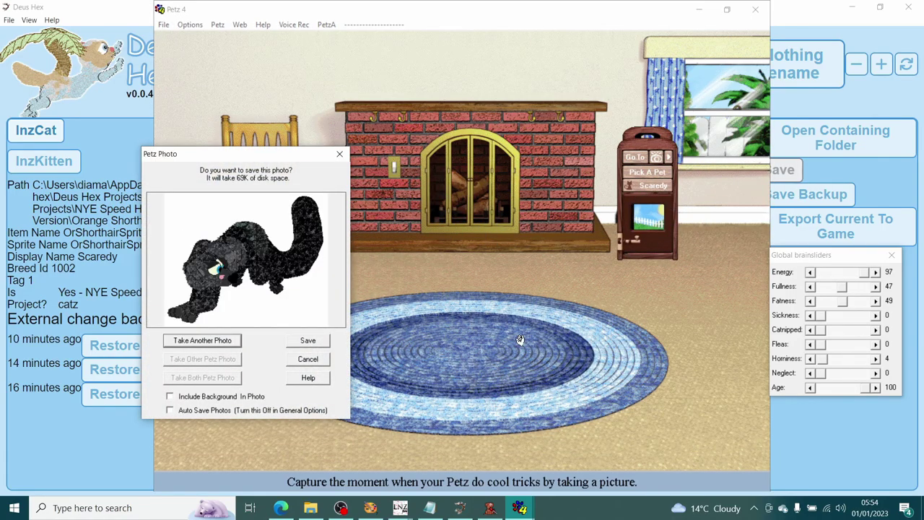
{"action": "left_click", "coordinate": [635, 157]}
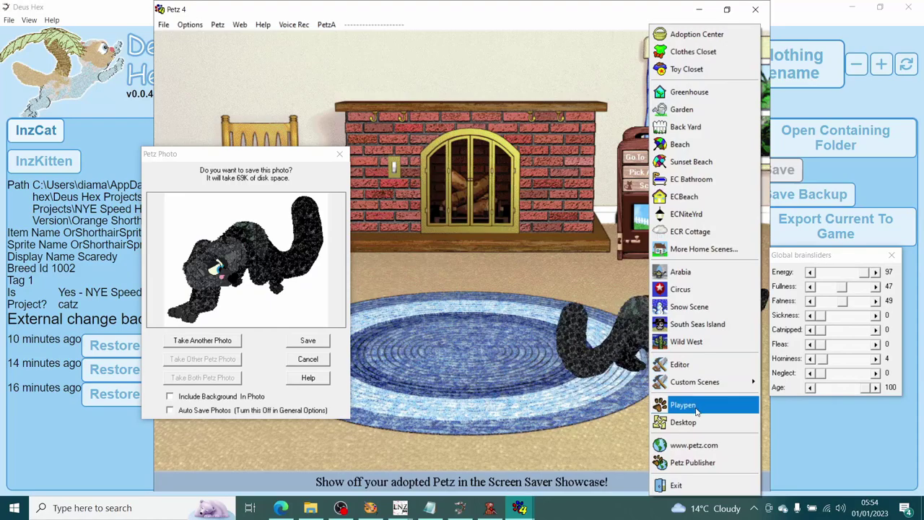
{"action": "left_click", "coordinate": [700, 404]}
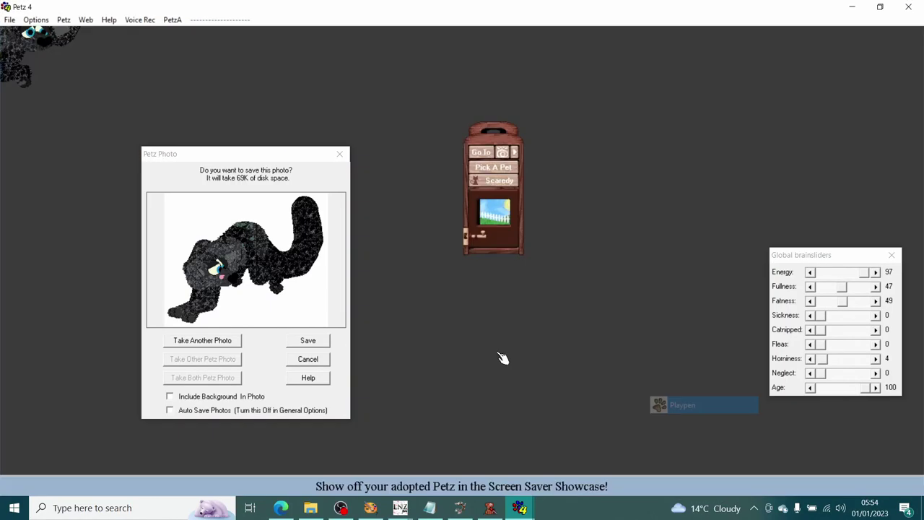
{"action": "left_click", "coordinate": [442, 342]}
{"action": "left_click", "coordinate": [459, 345]}
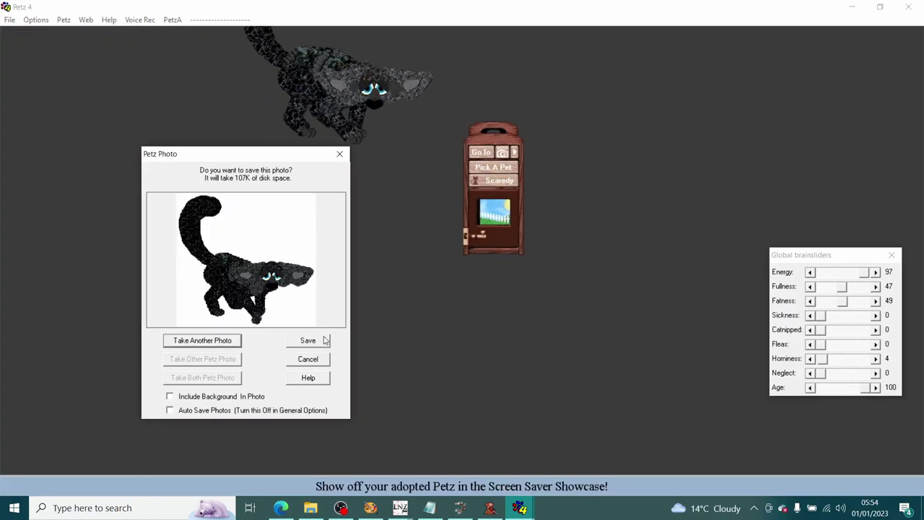